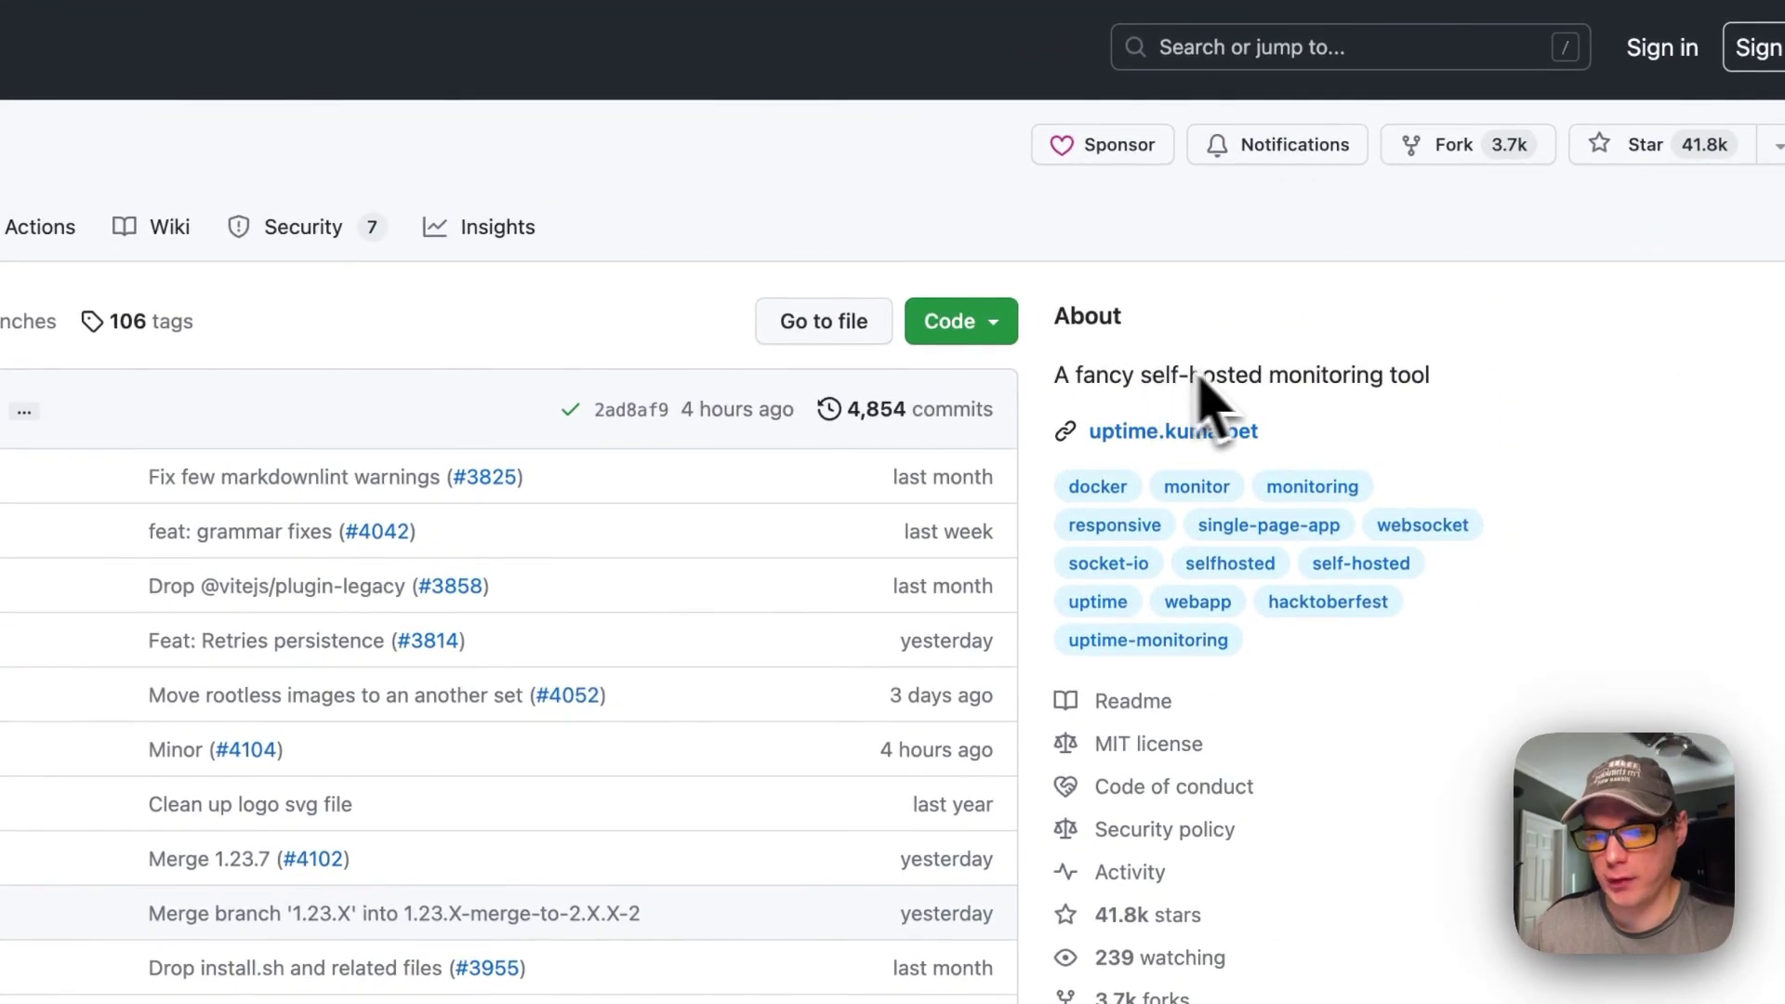
Scroll through the Uptime Kuma README's Features and How to Install sections.
scroll(999, 501, "down", 15)
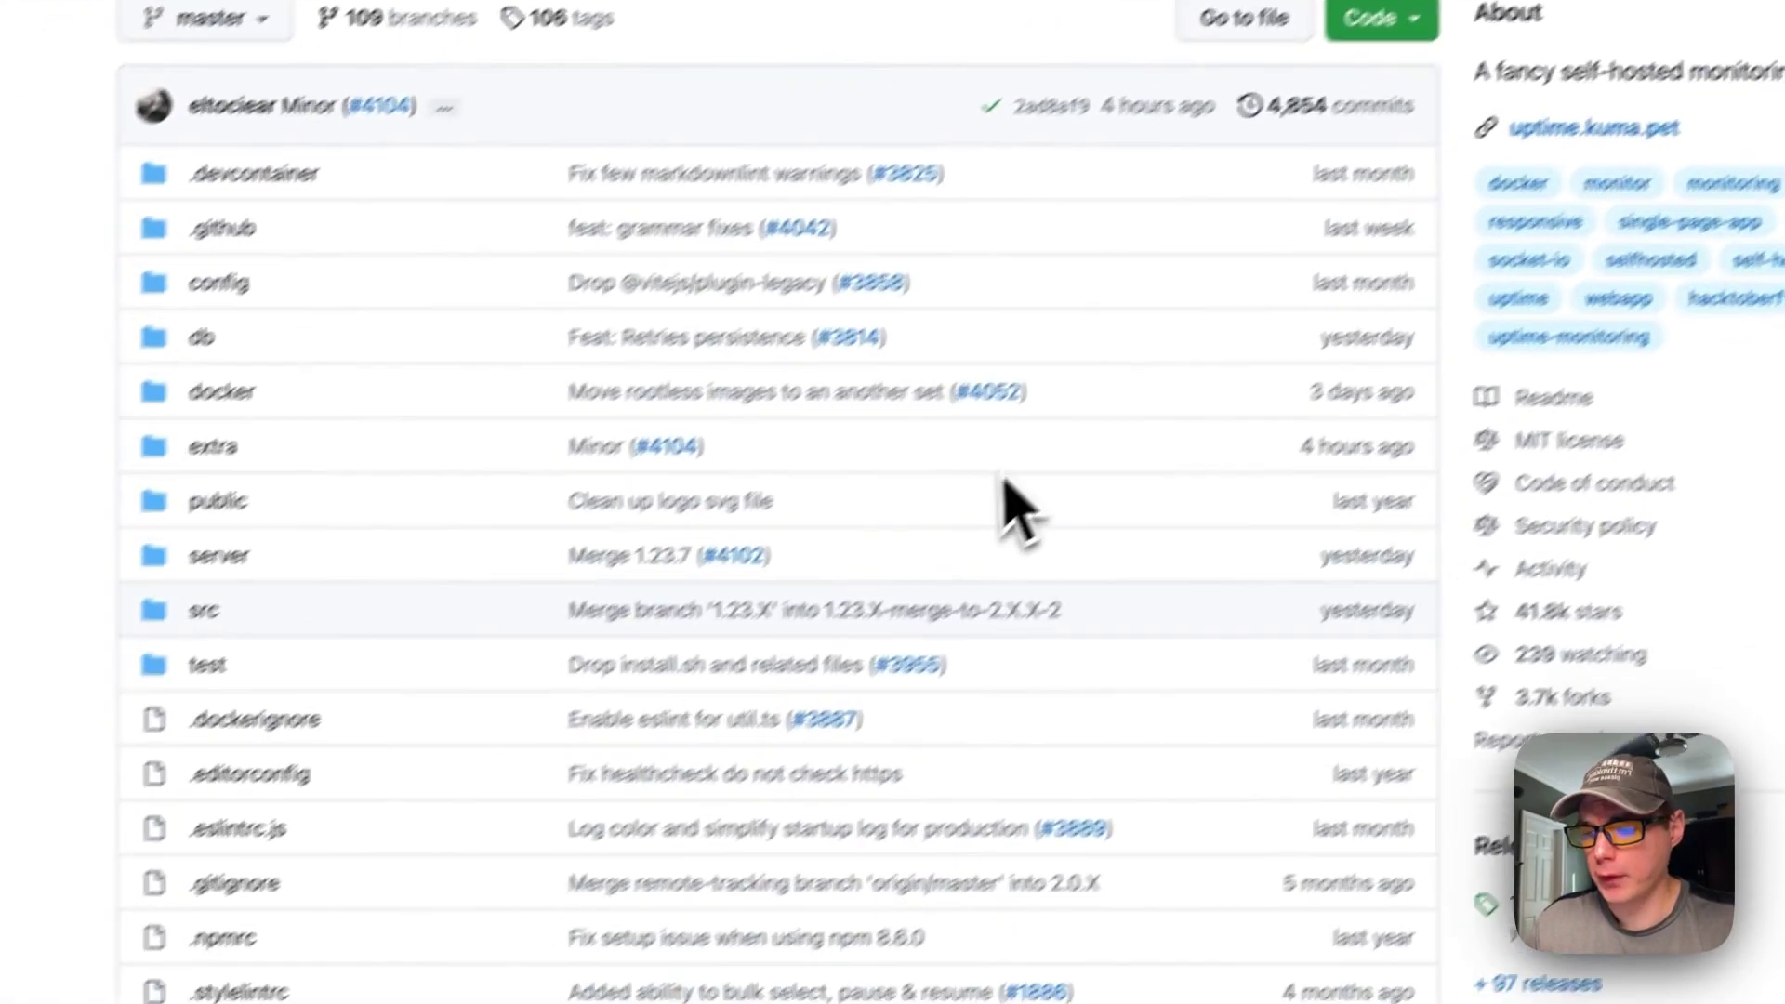
scroll(1085, 461, "down", 4)
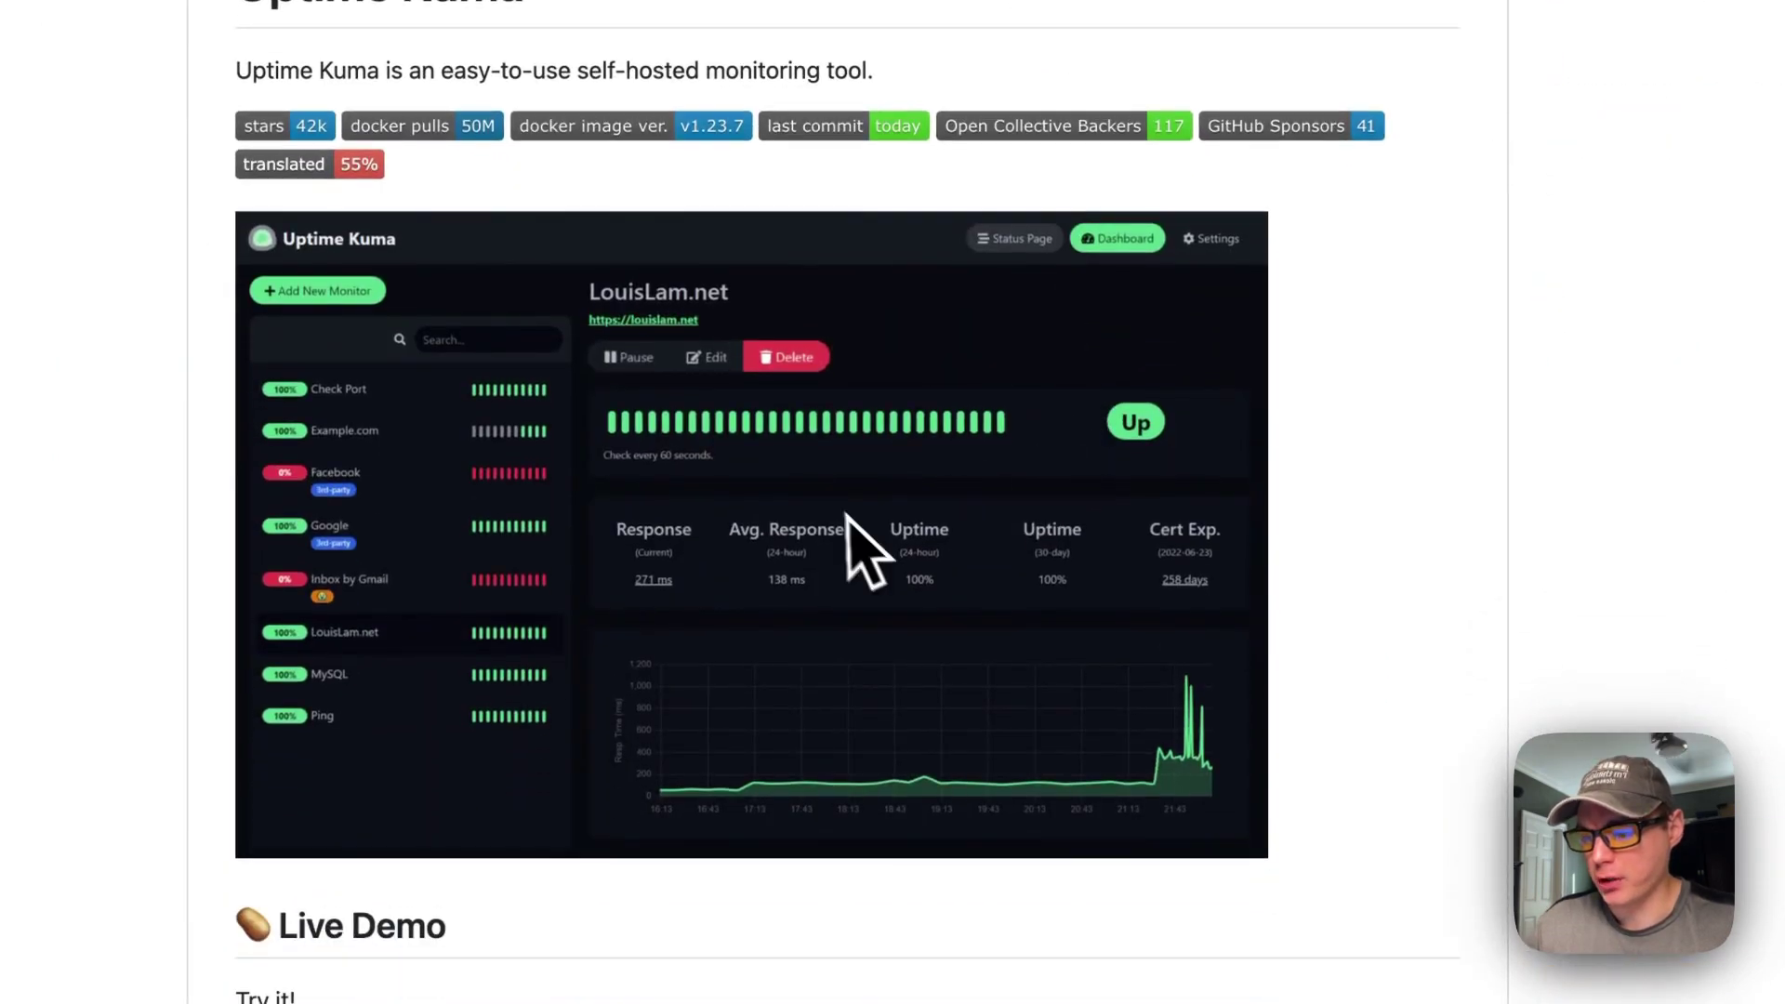
scroll(642, 575, "down", 3)
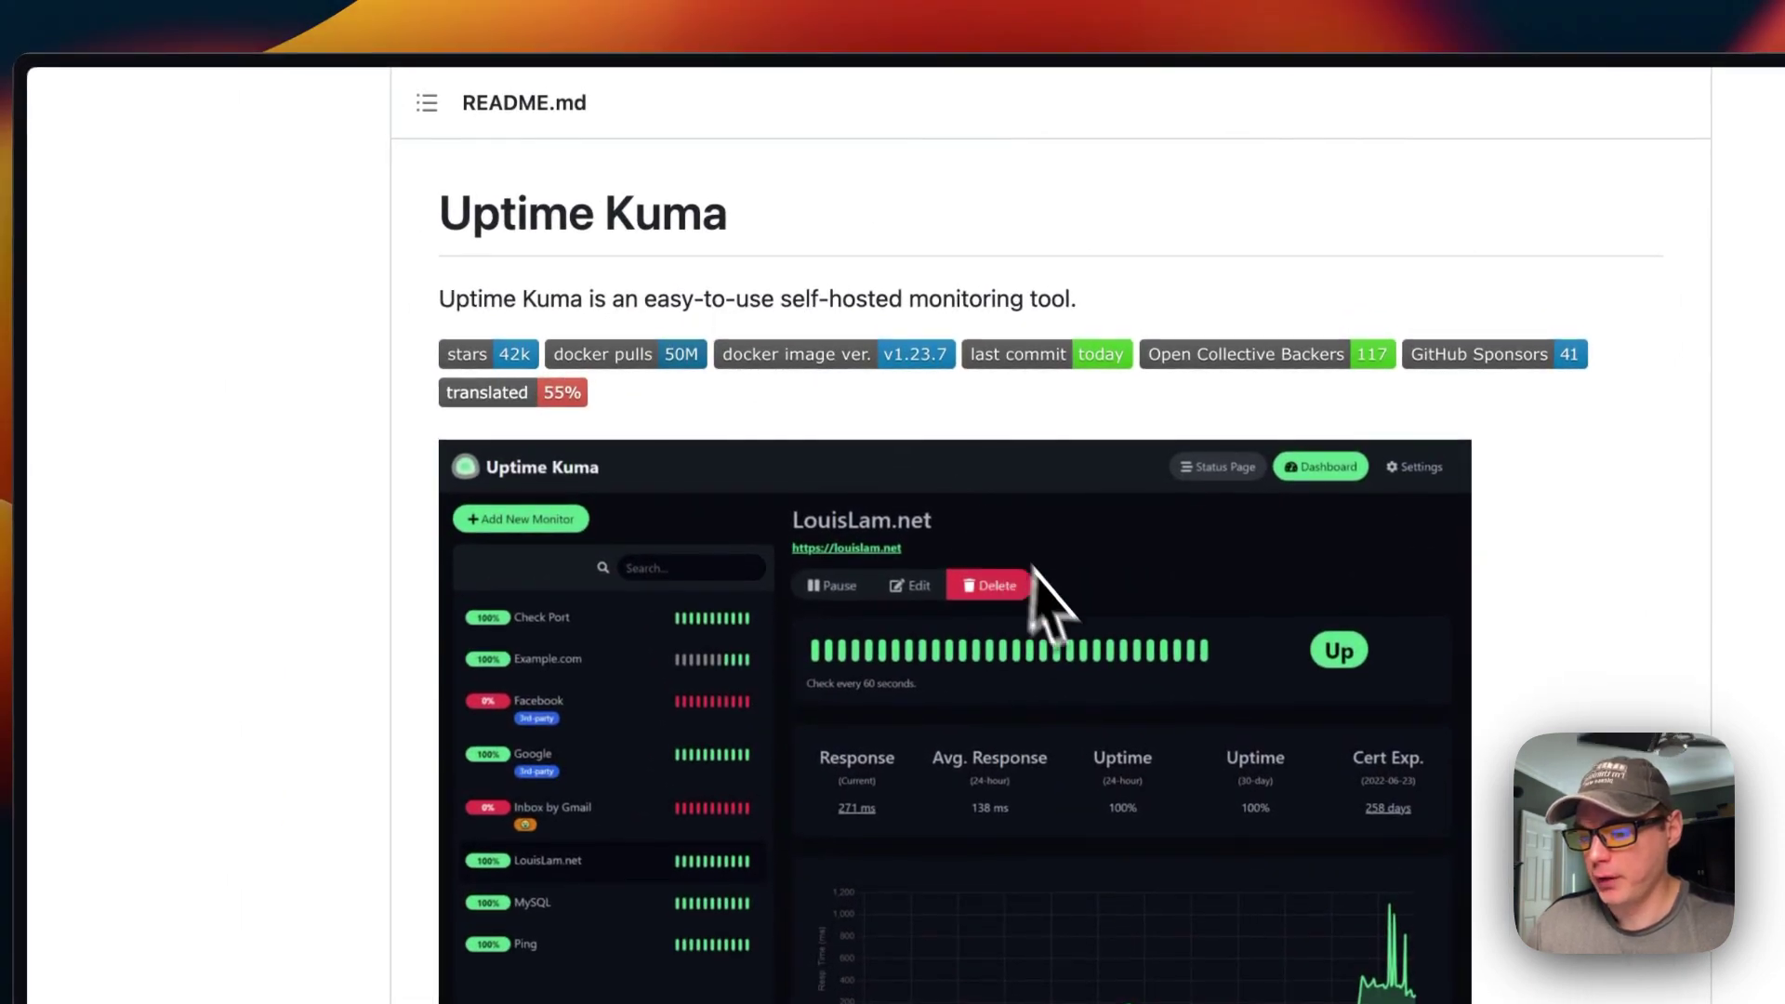
scroll(1051, 604, "down", 10)
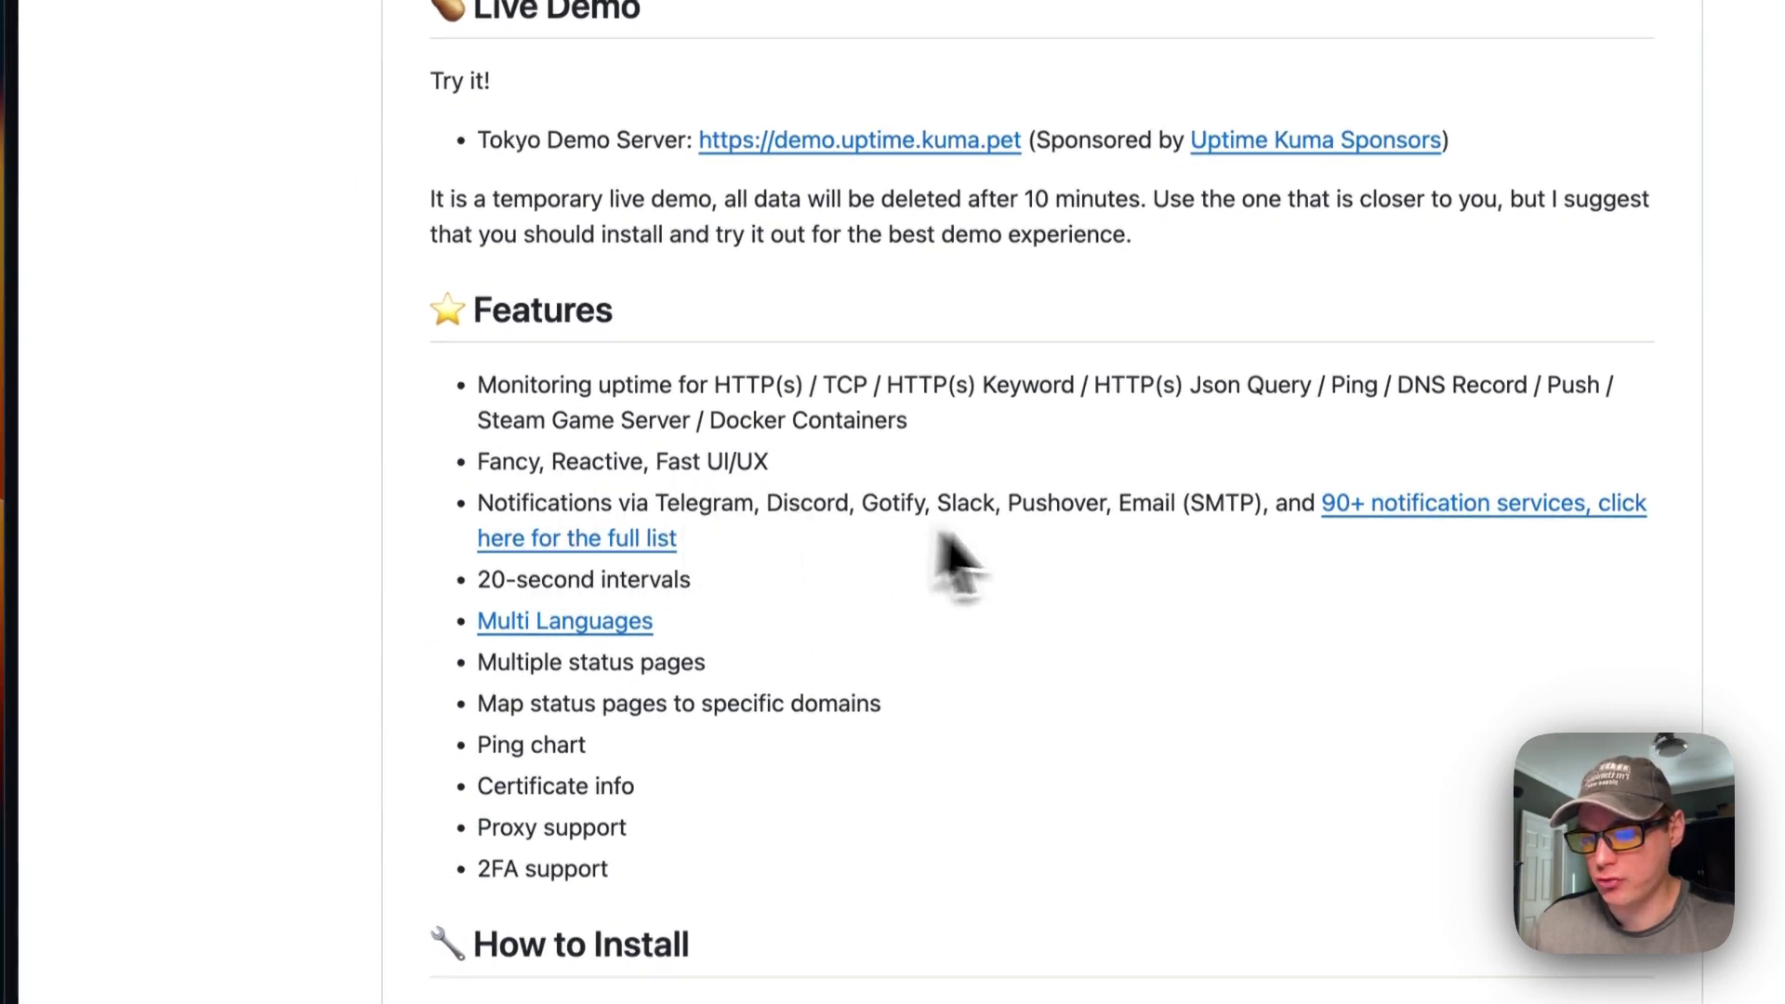
scroll(956, 558, "down", 5)
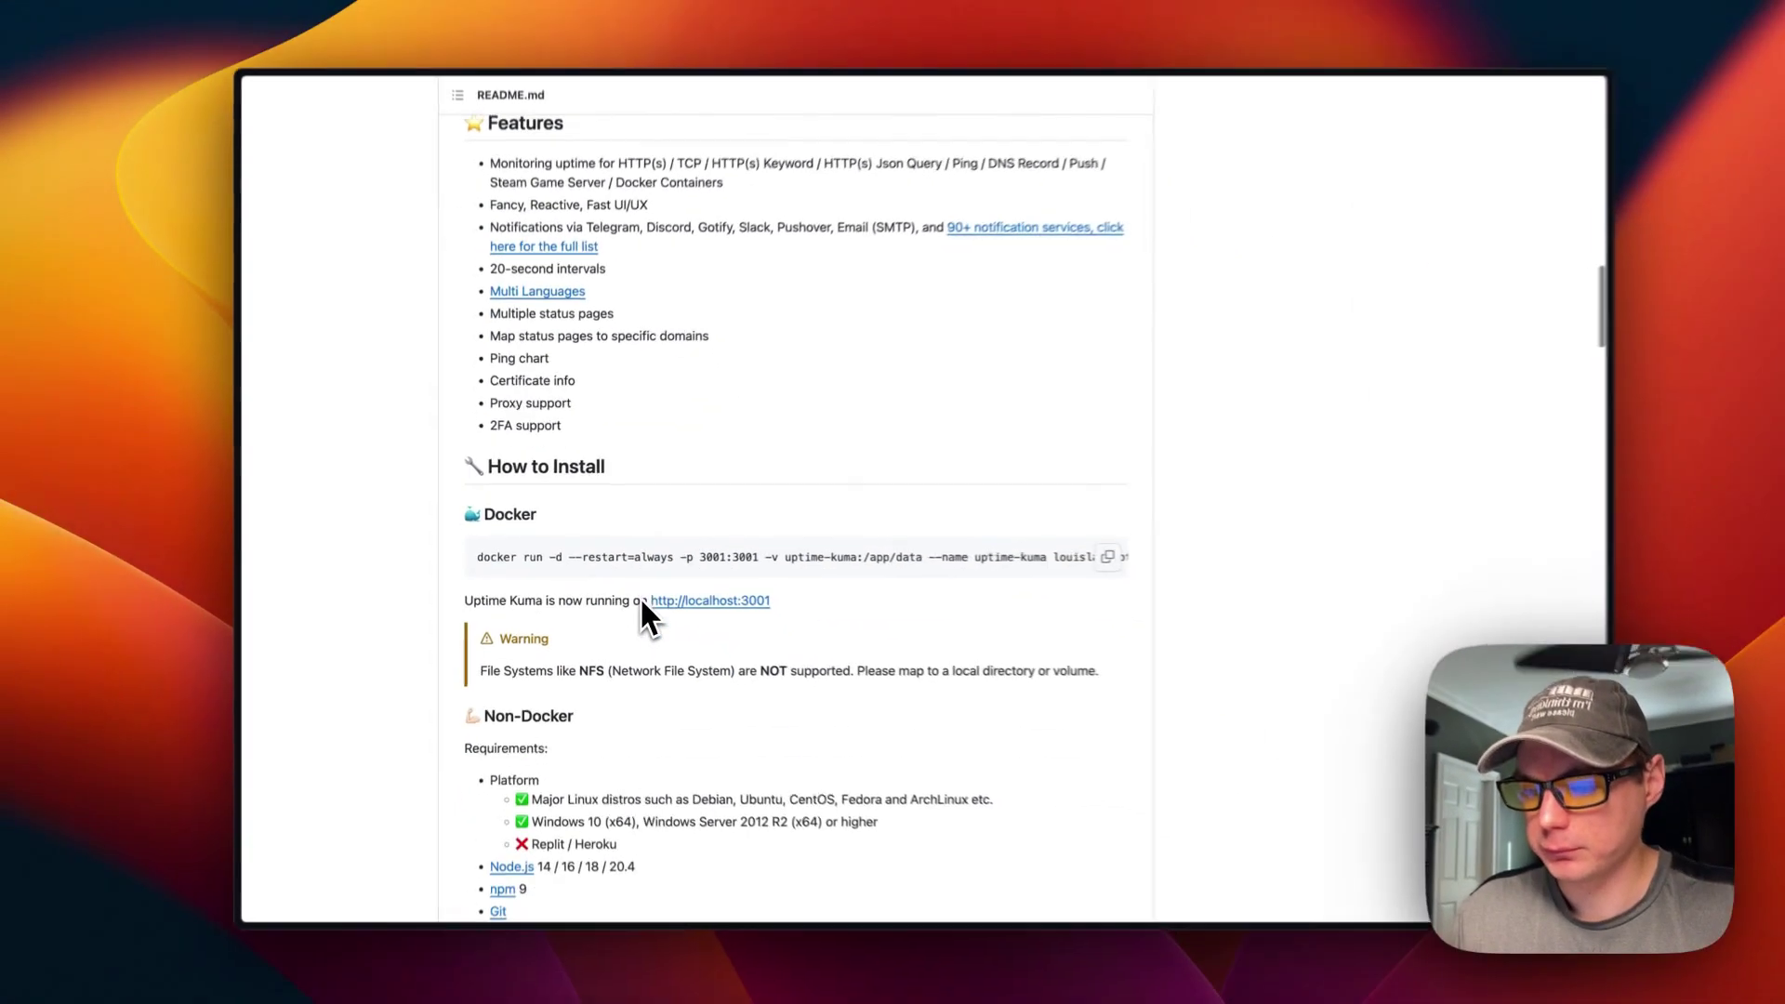
scroll(632, 595, "up", 5)
scroll(631, 593, "up", 15)
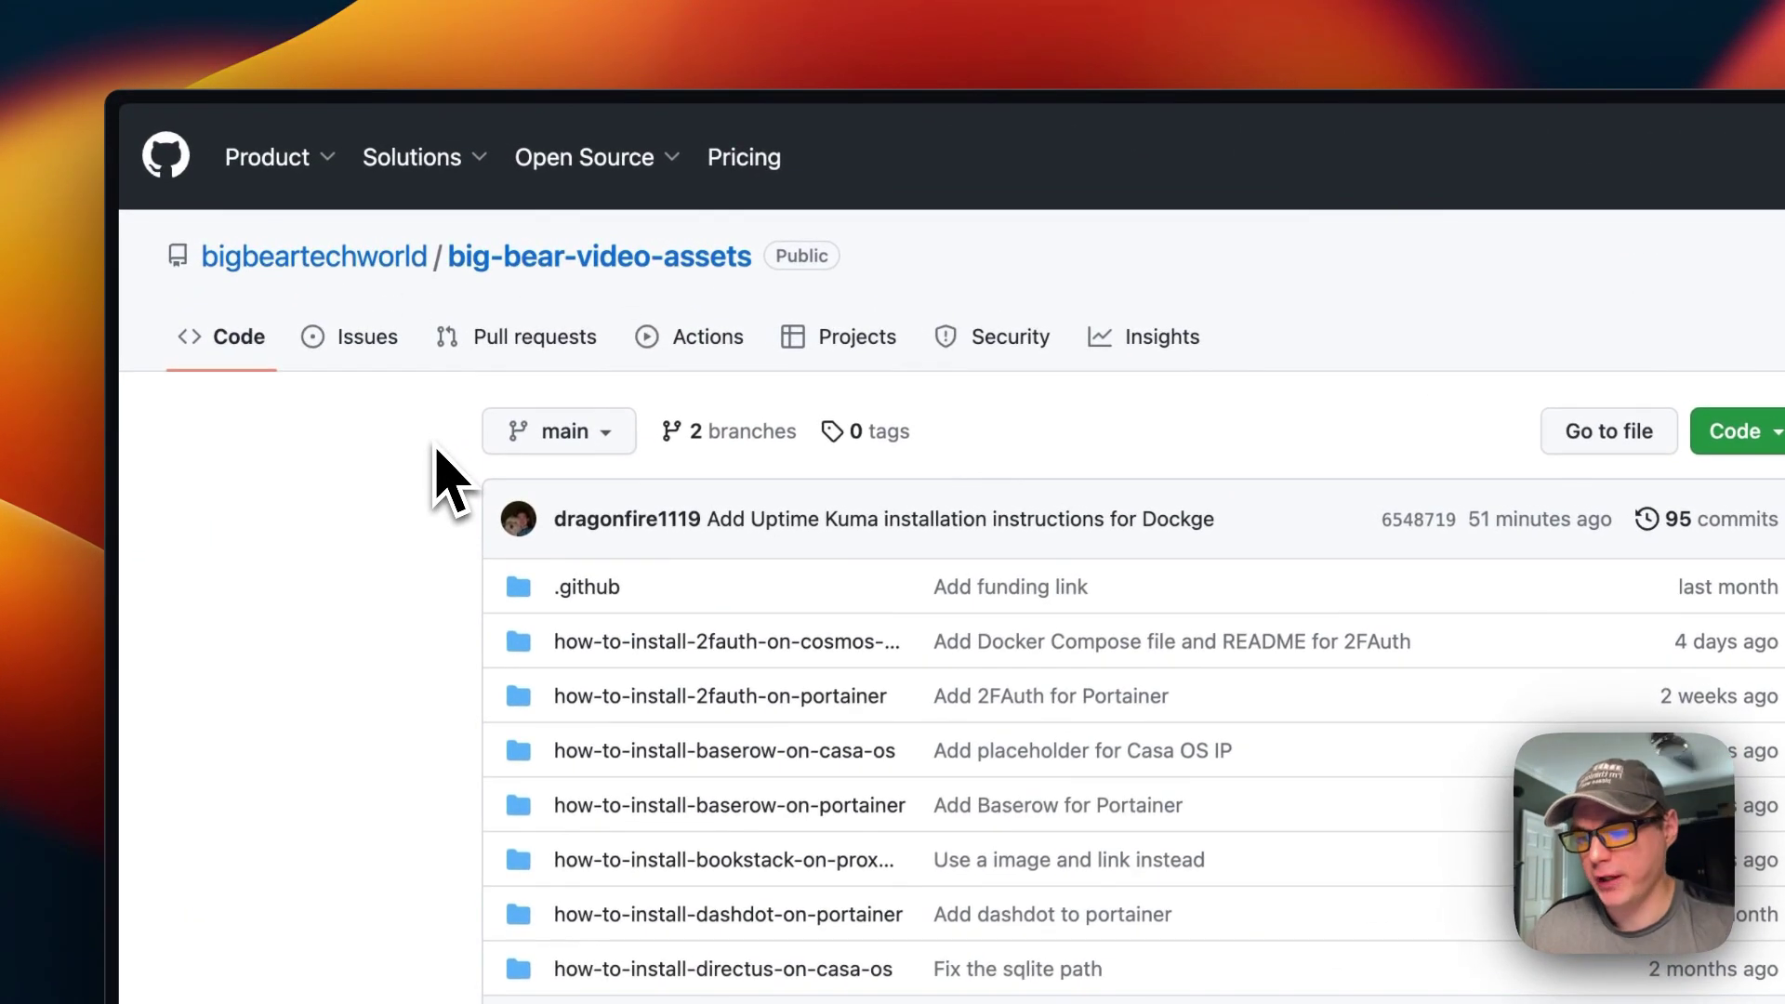
Open docker-compose.yml in the how-to-install-uptime-kuma-on-dockge folder.
scroll(352, 632, "down", 20)
scroll(510, 565, "up", 1)
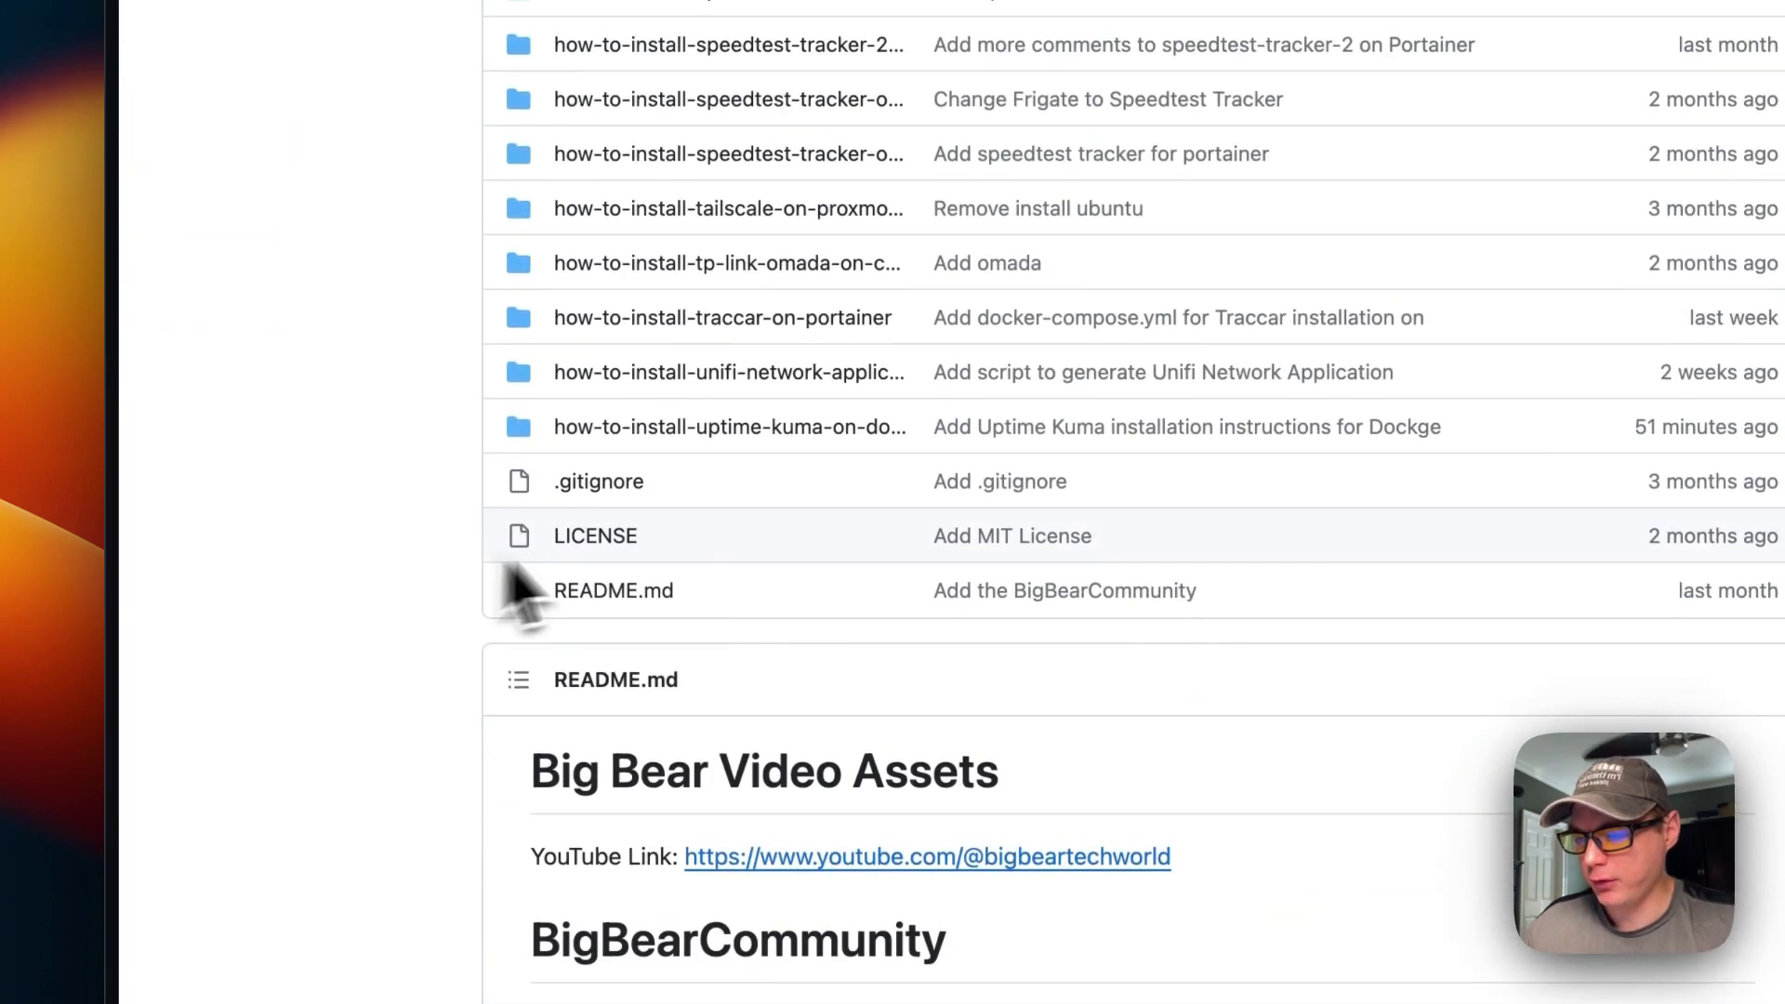
left_click(765, 430)
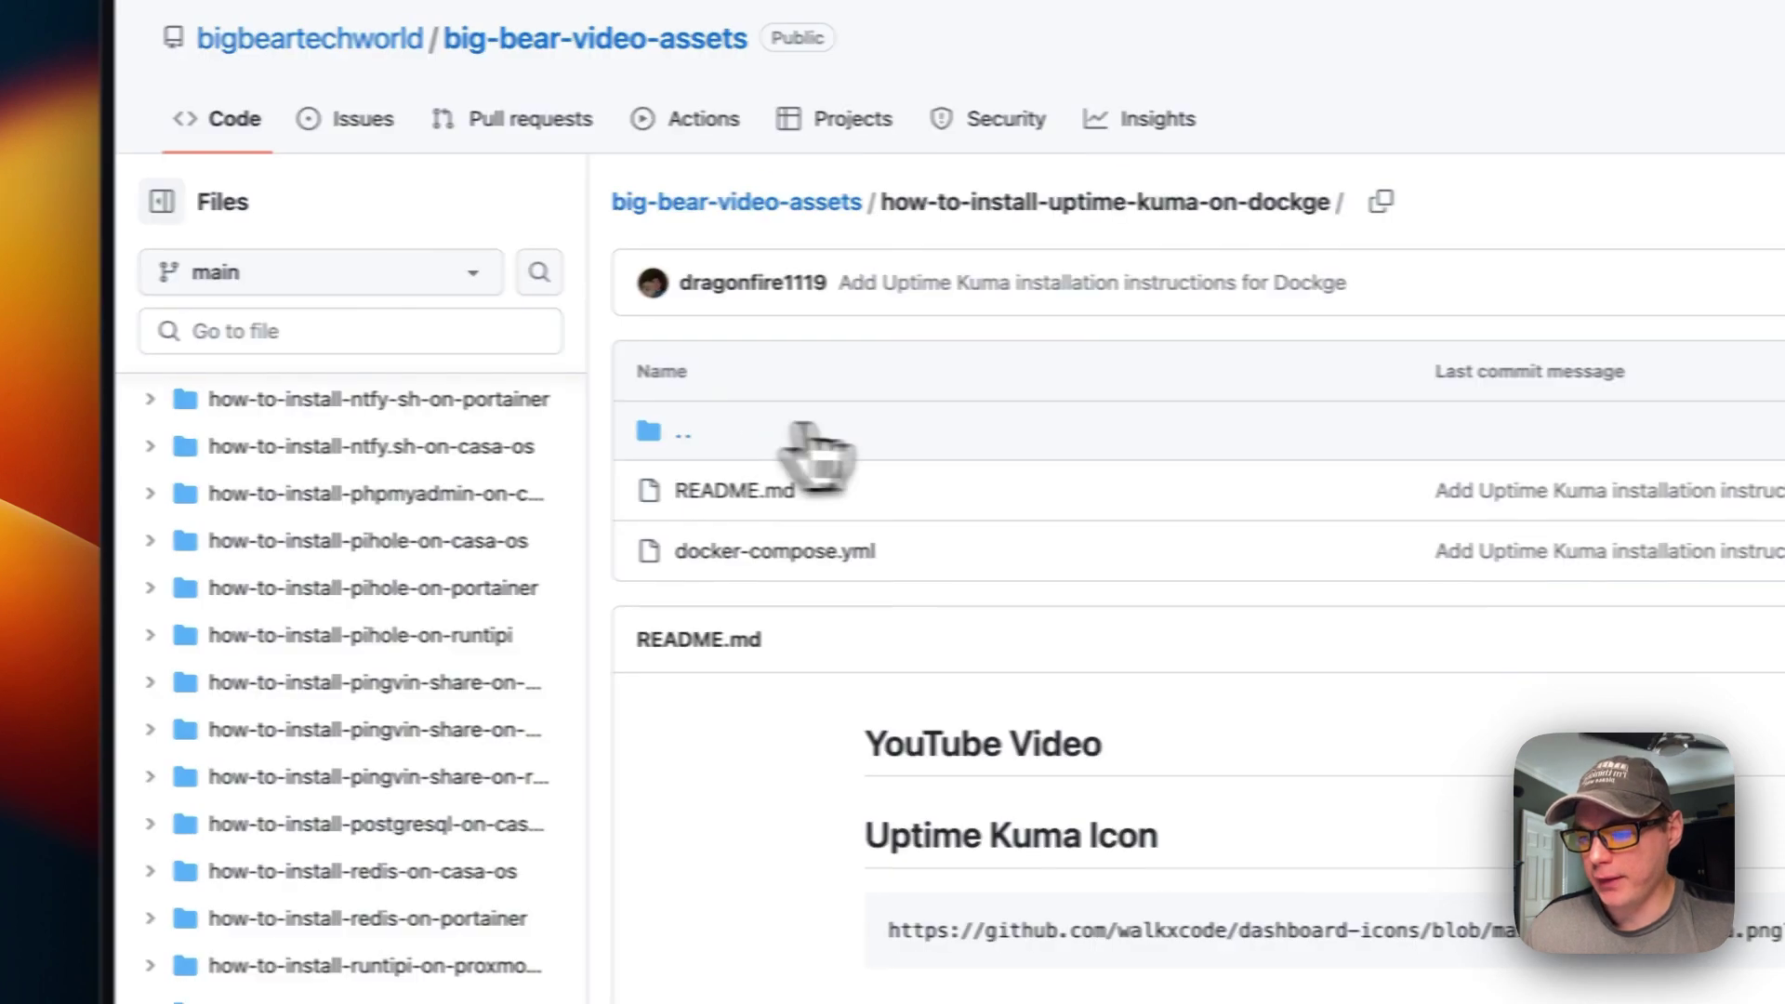
left_click(637, 586)
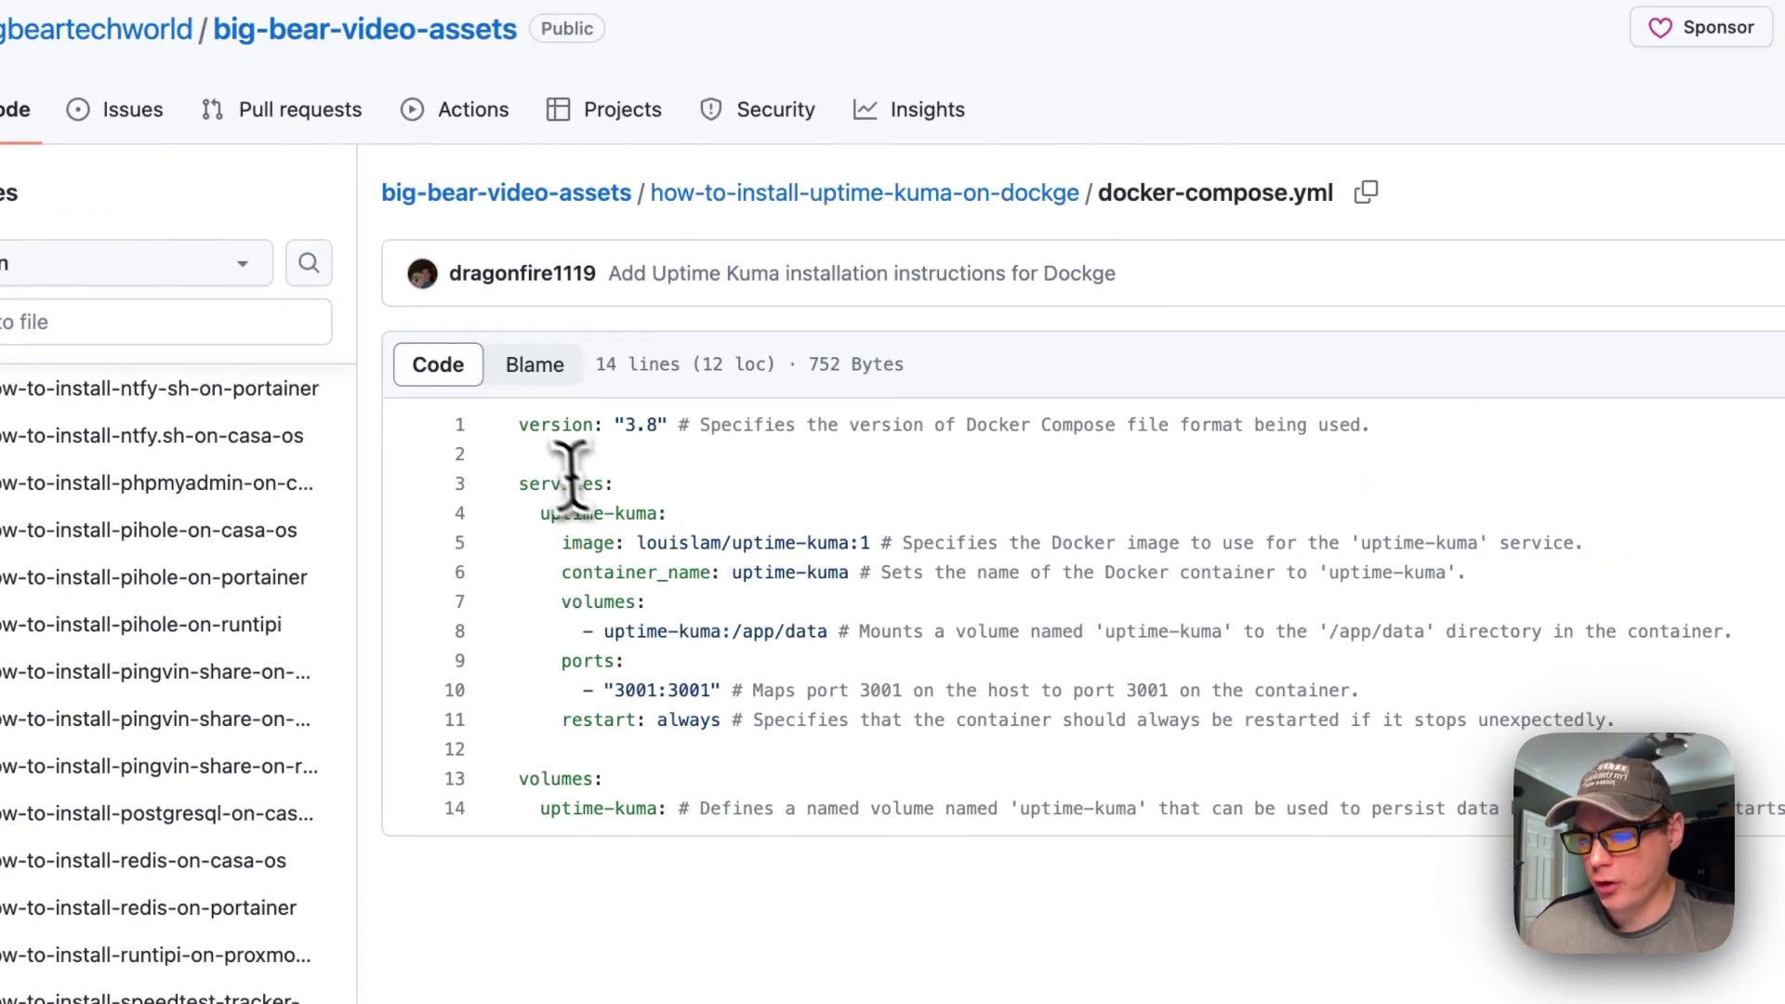
Highlight the compose version, services, image, container_name and volume mapping lines in turn.
left_click_drag(523, 426, 1627, 426)
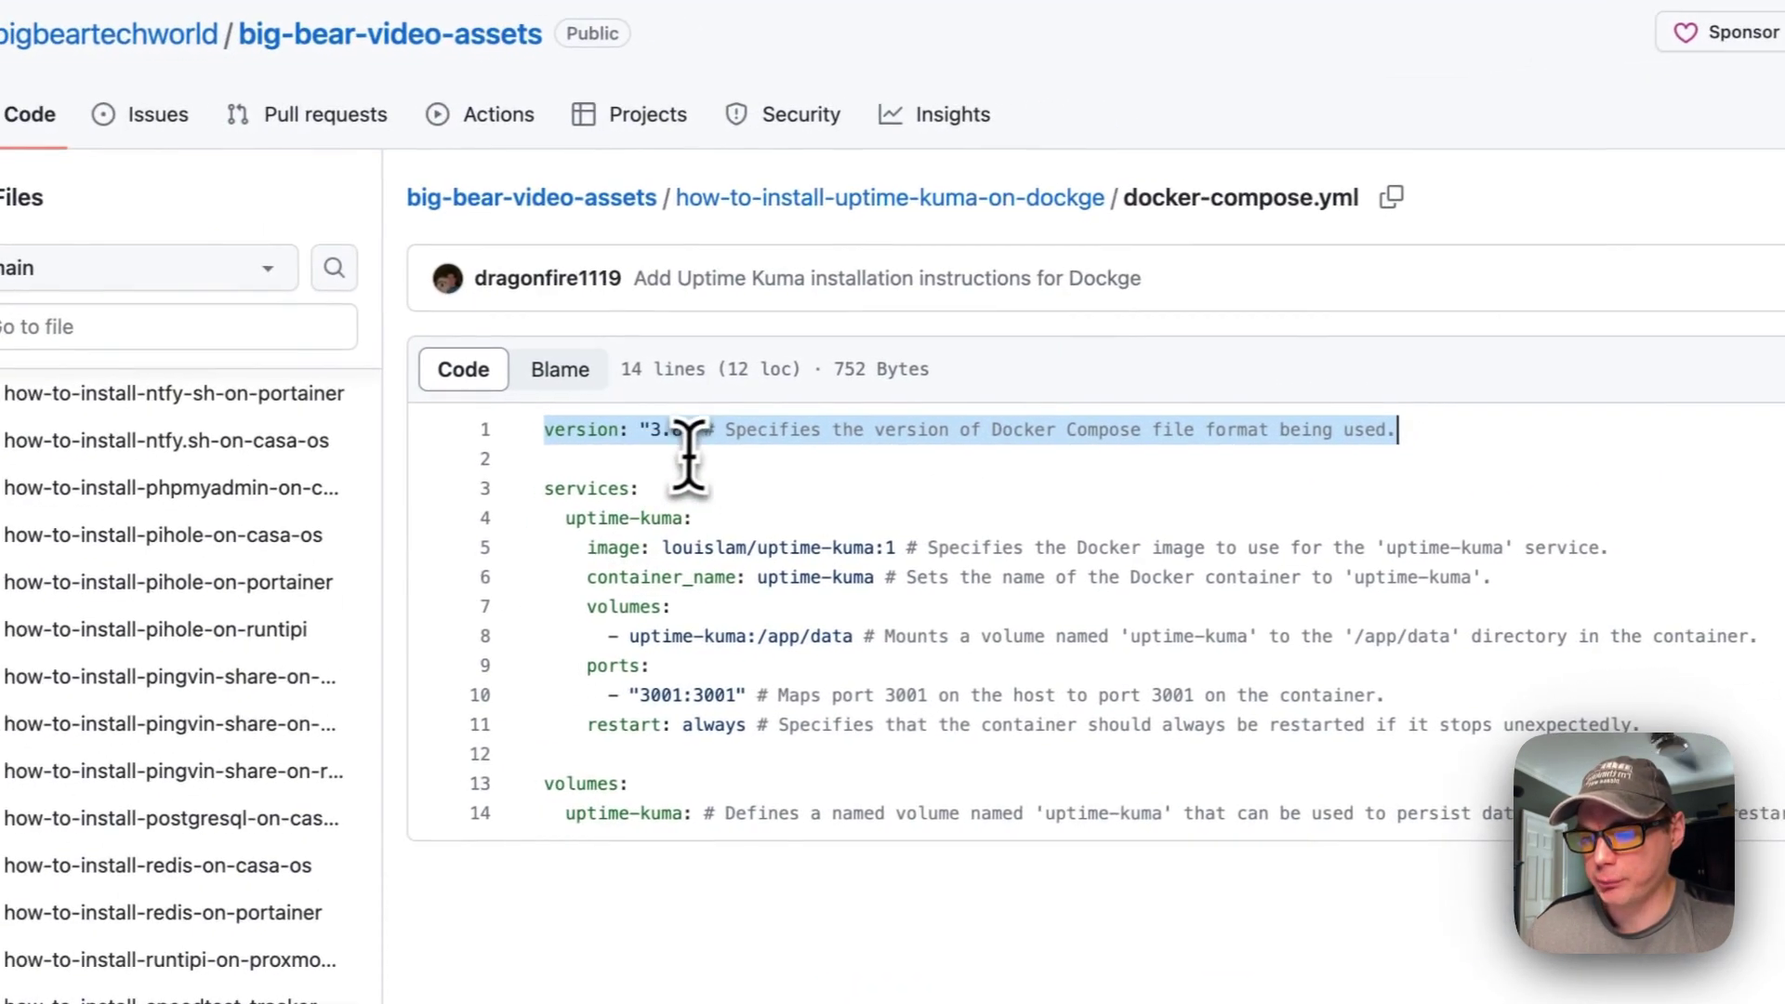
left_click_drag(560, 491, 797, 491)
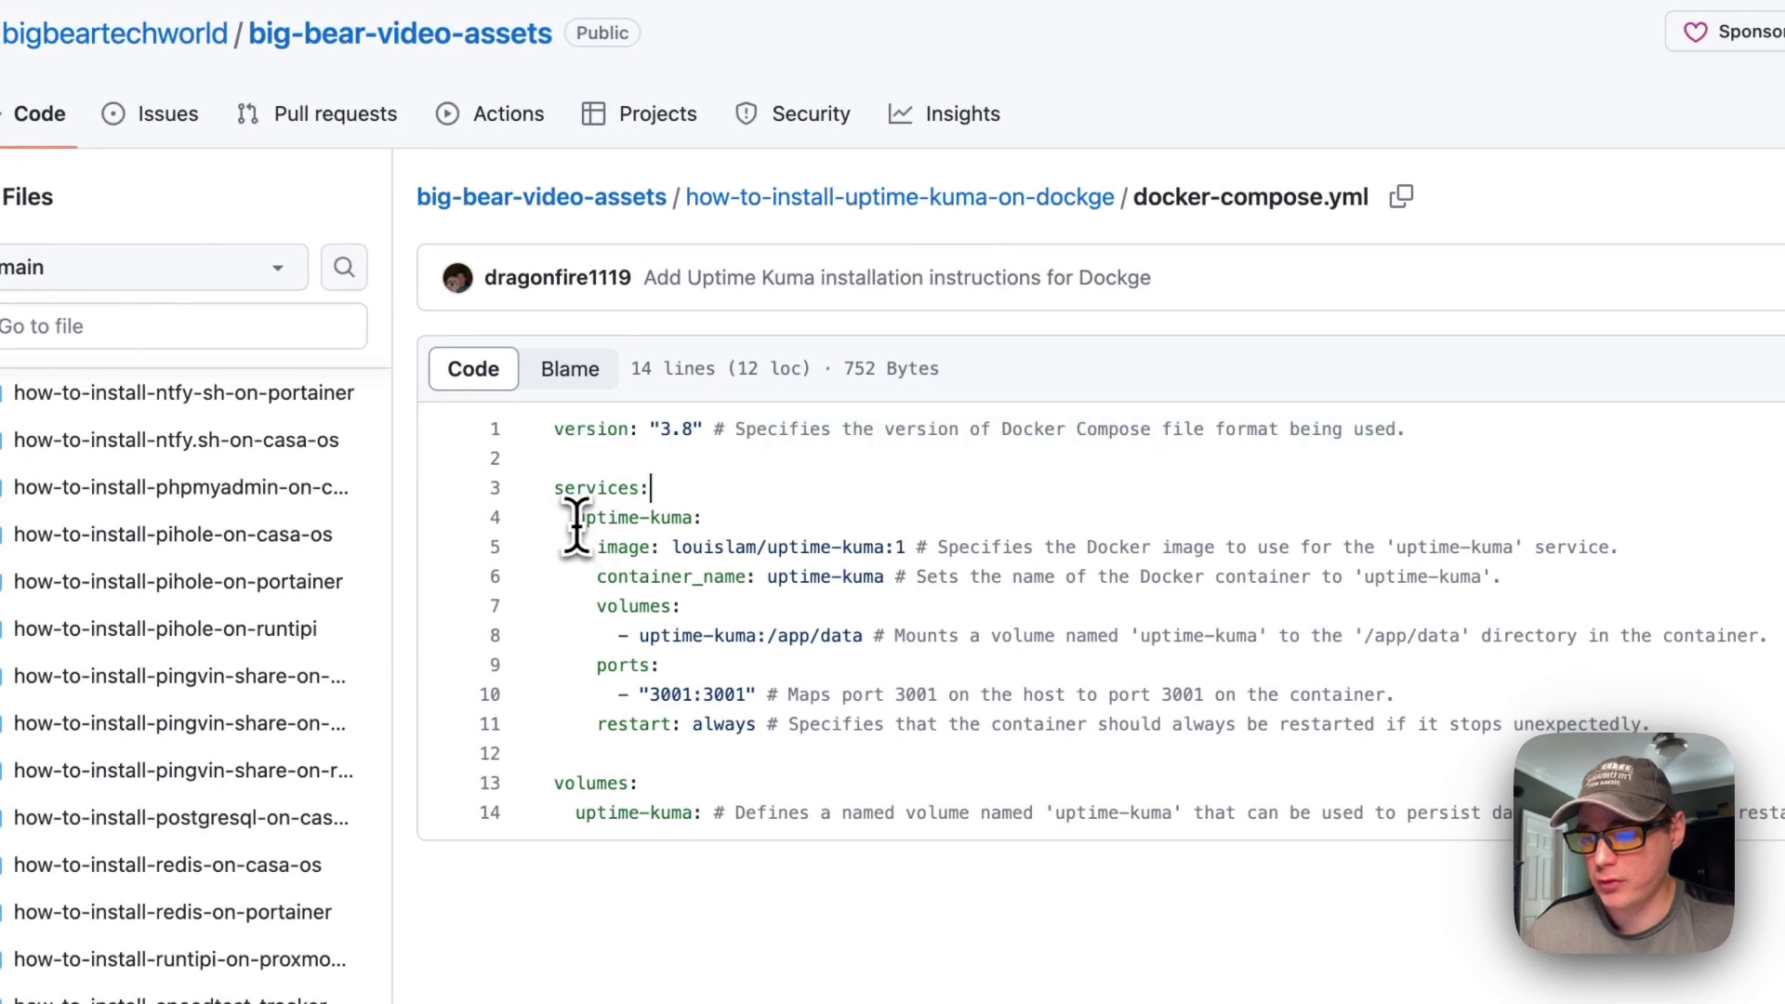
left_click_drag(596, 547, 1615, 546)
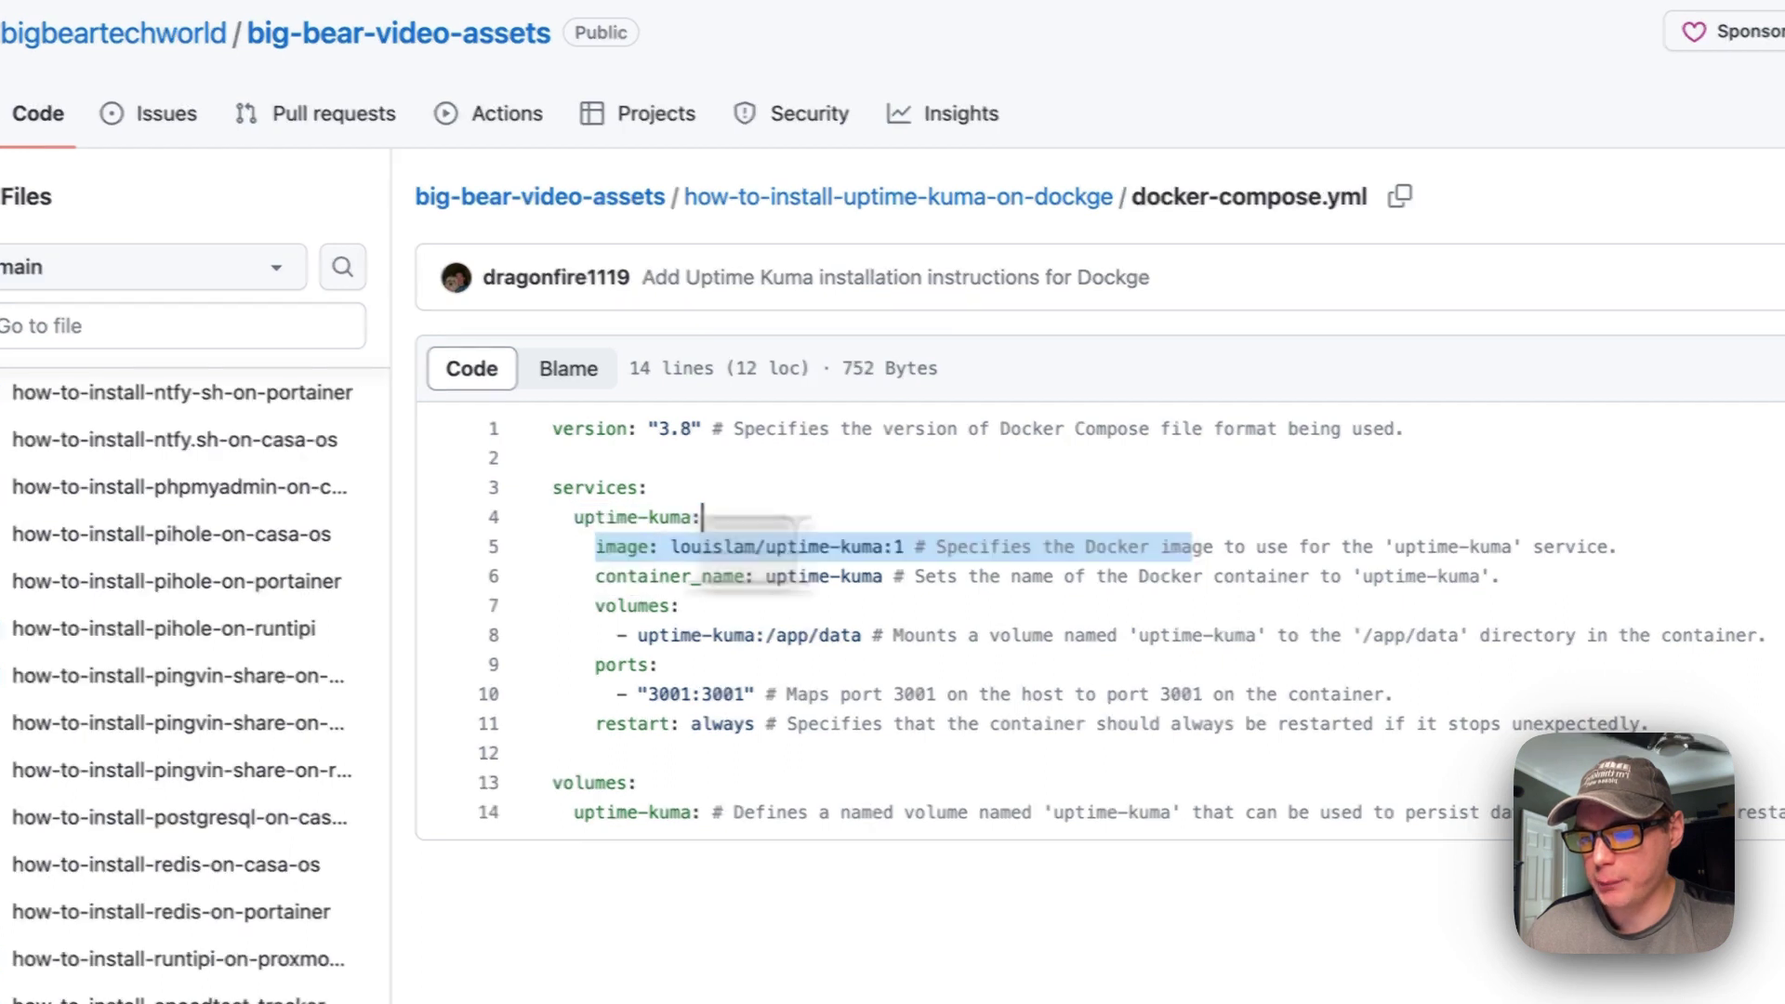
left_click(683, 546)
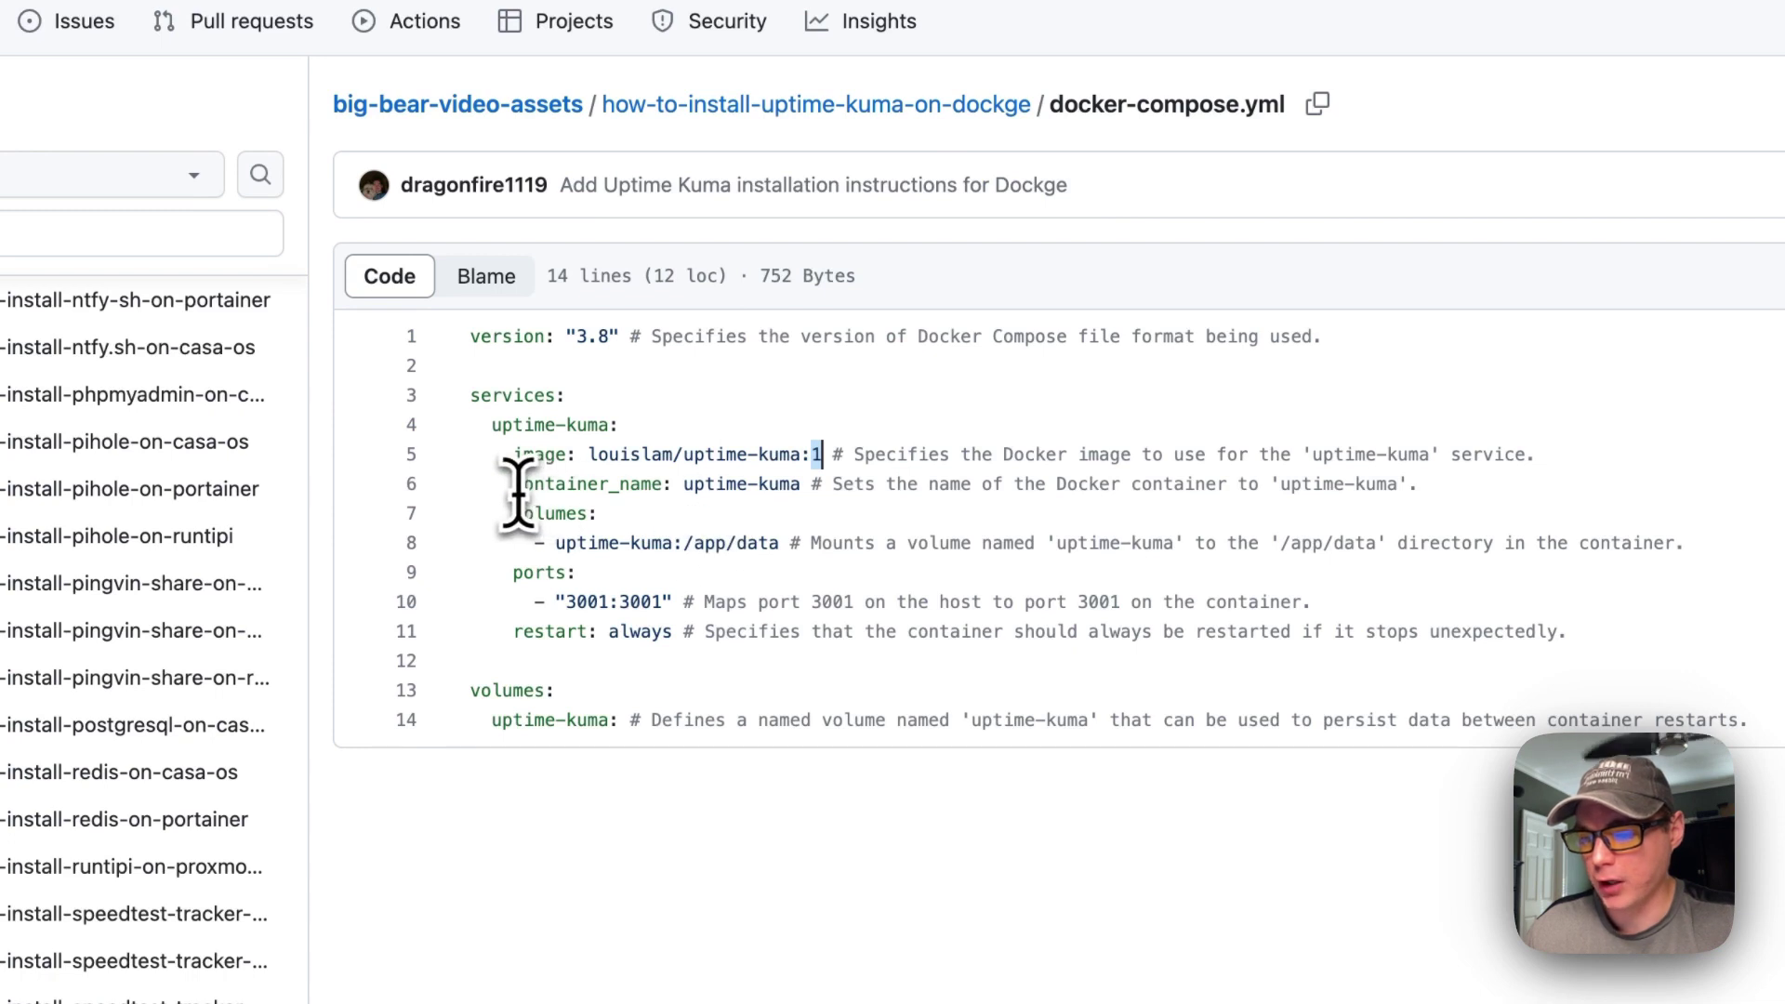
left_click_drag(841, 485, 1423, 483)
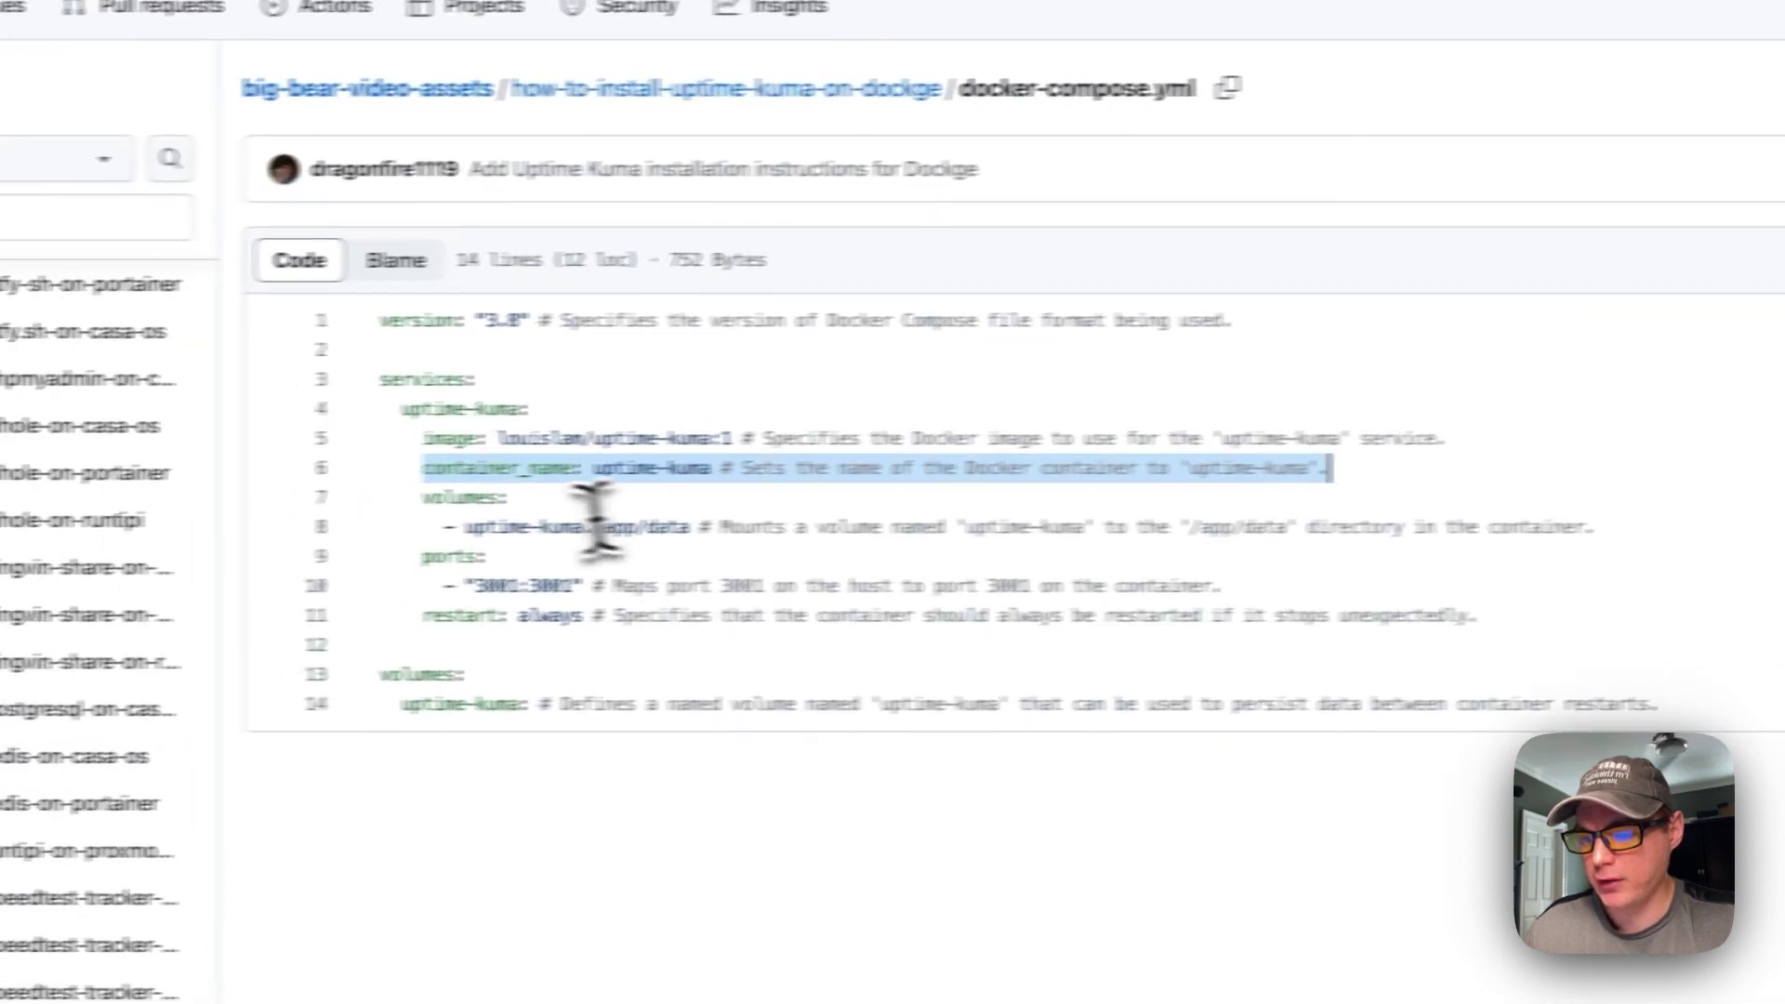
left_click_drag(526, 494, 1432, 533)
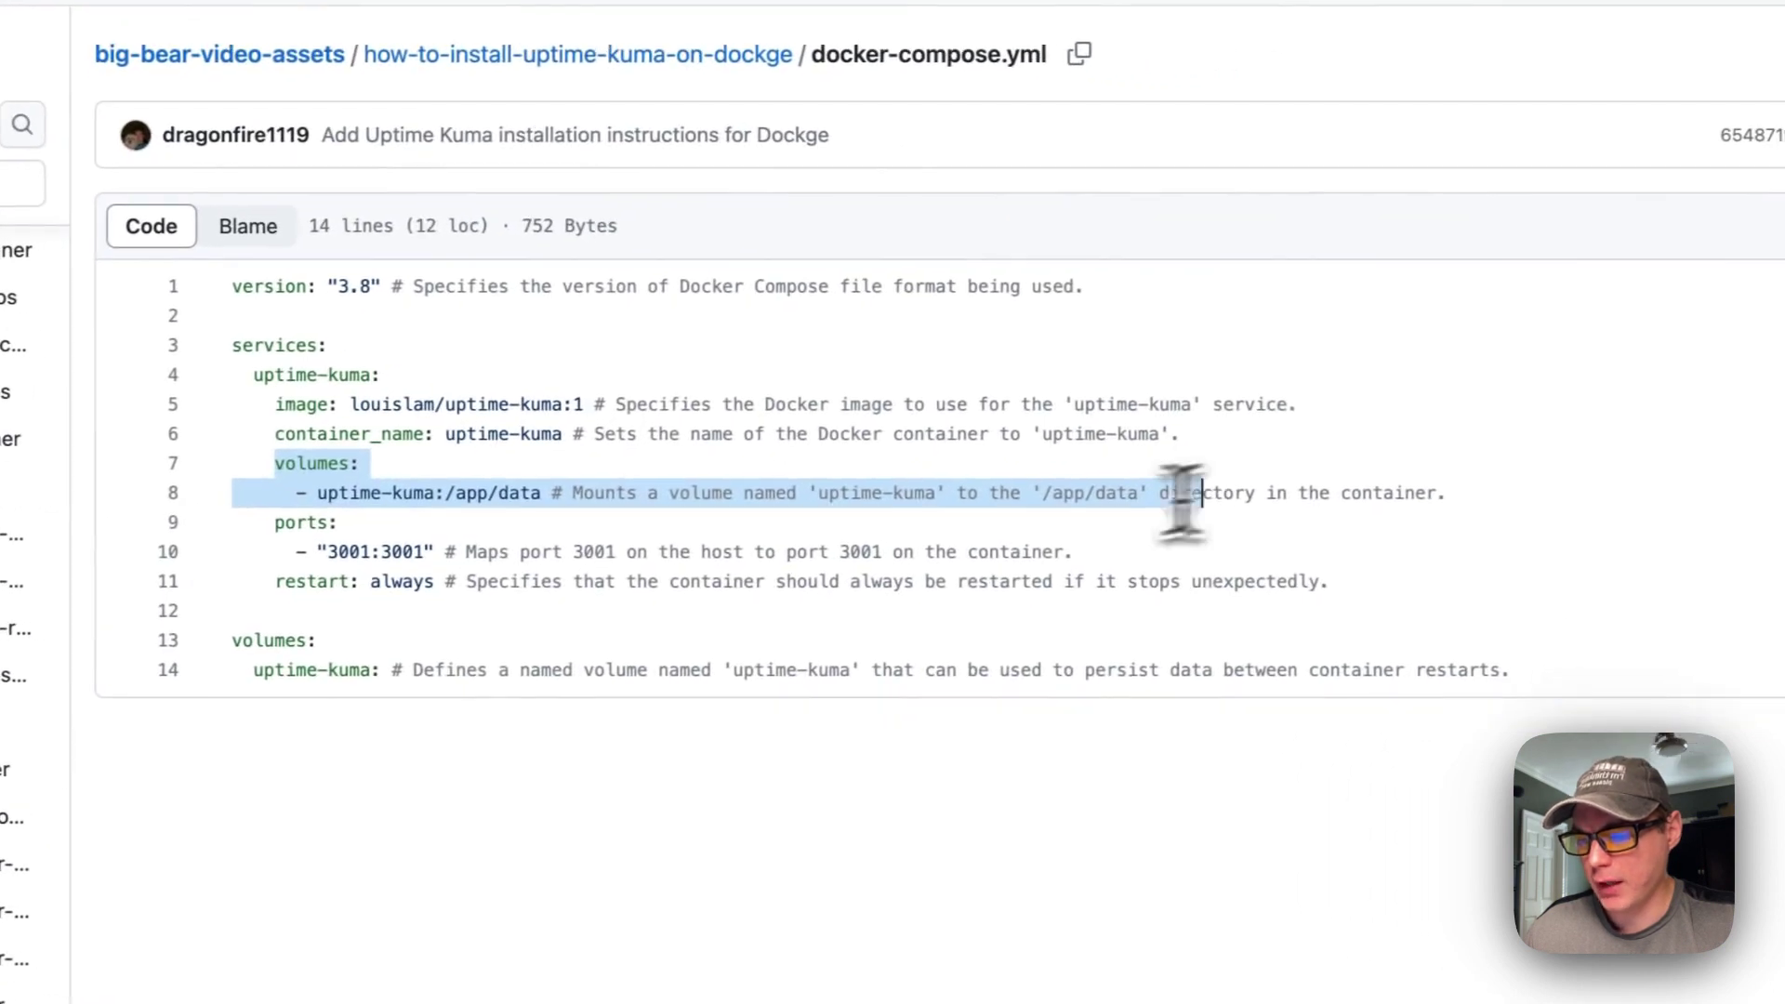
left_click(361, 493)
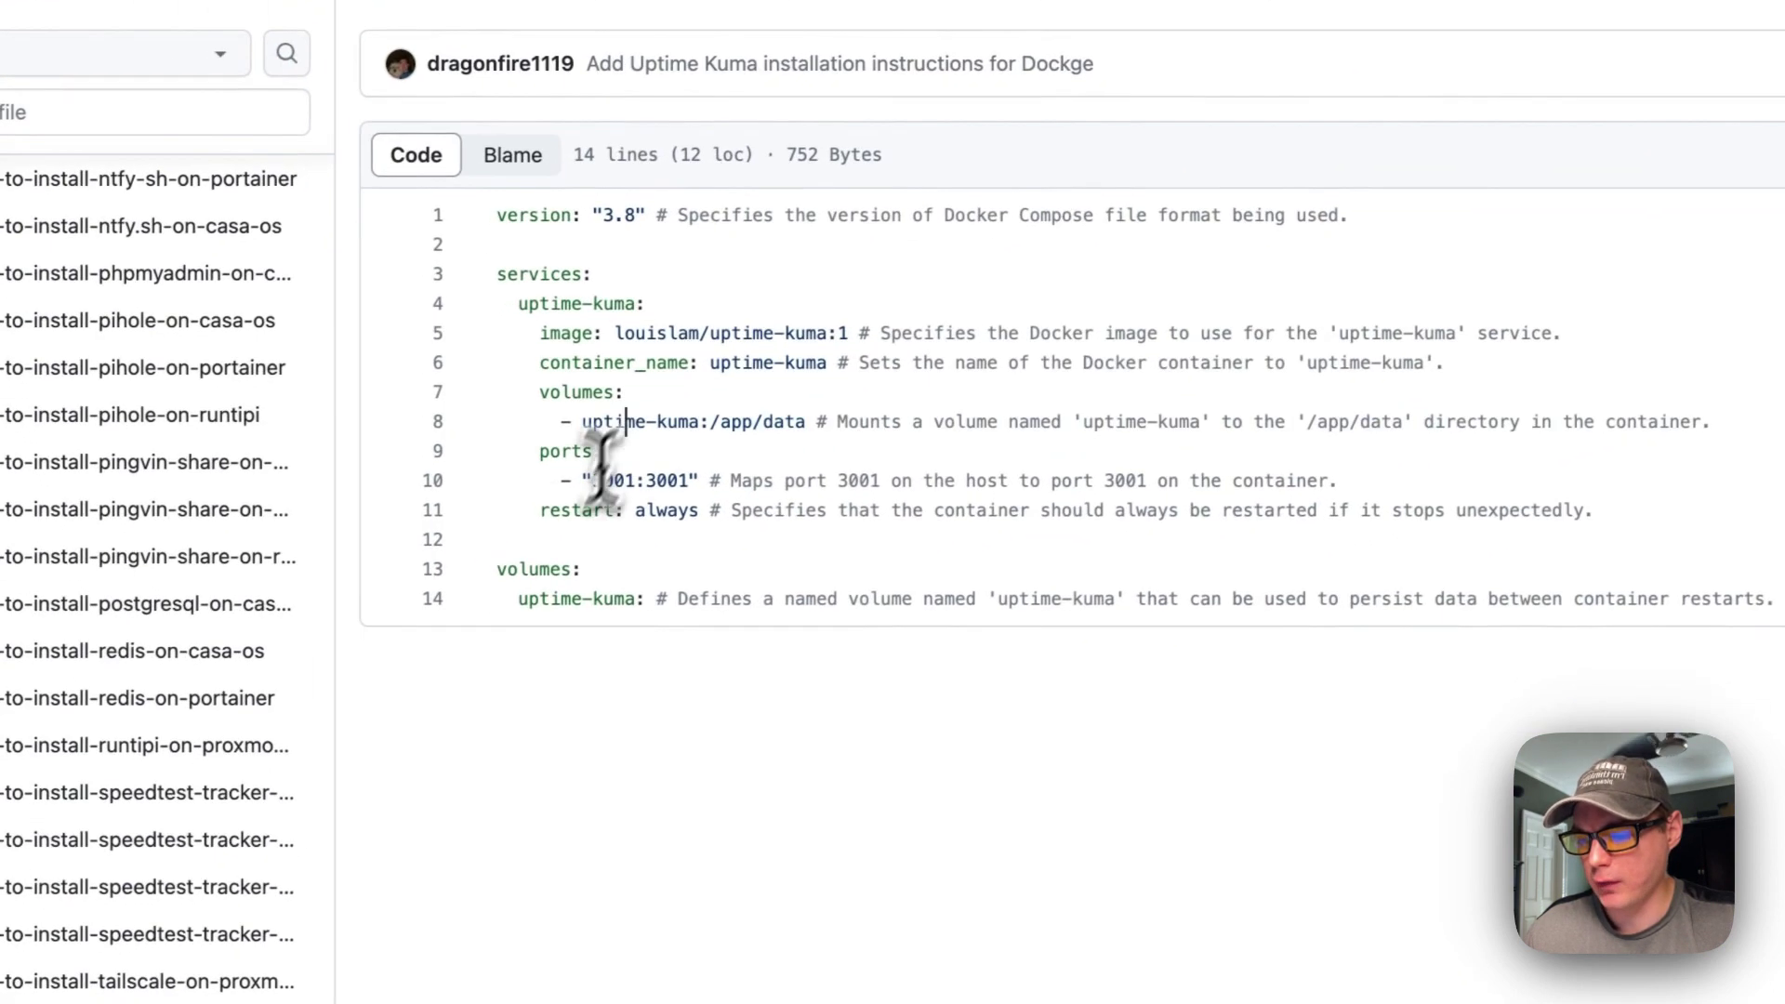
Highlight the top-level volumes, 3001:3001 ports, restart: always and named uptime-kuma volume definitions.
left_click_drag(231, 639, 439, 644)
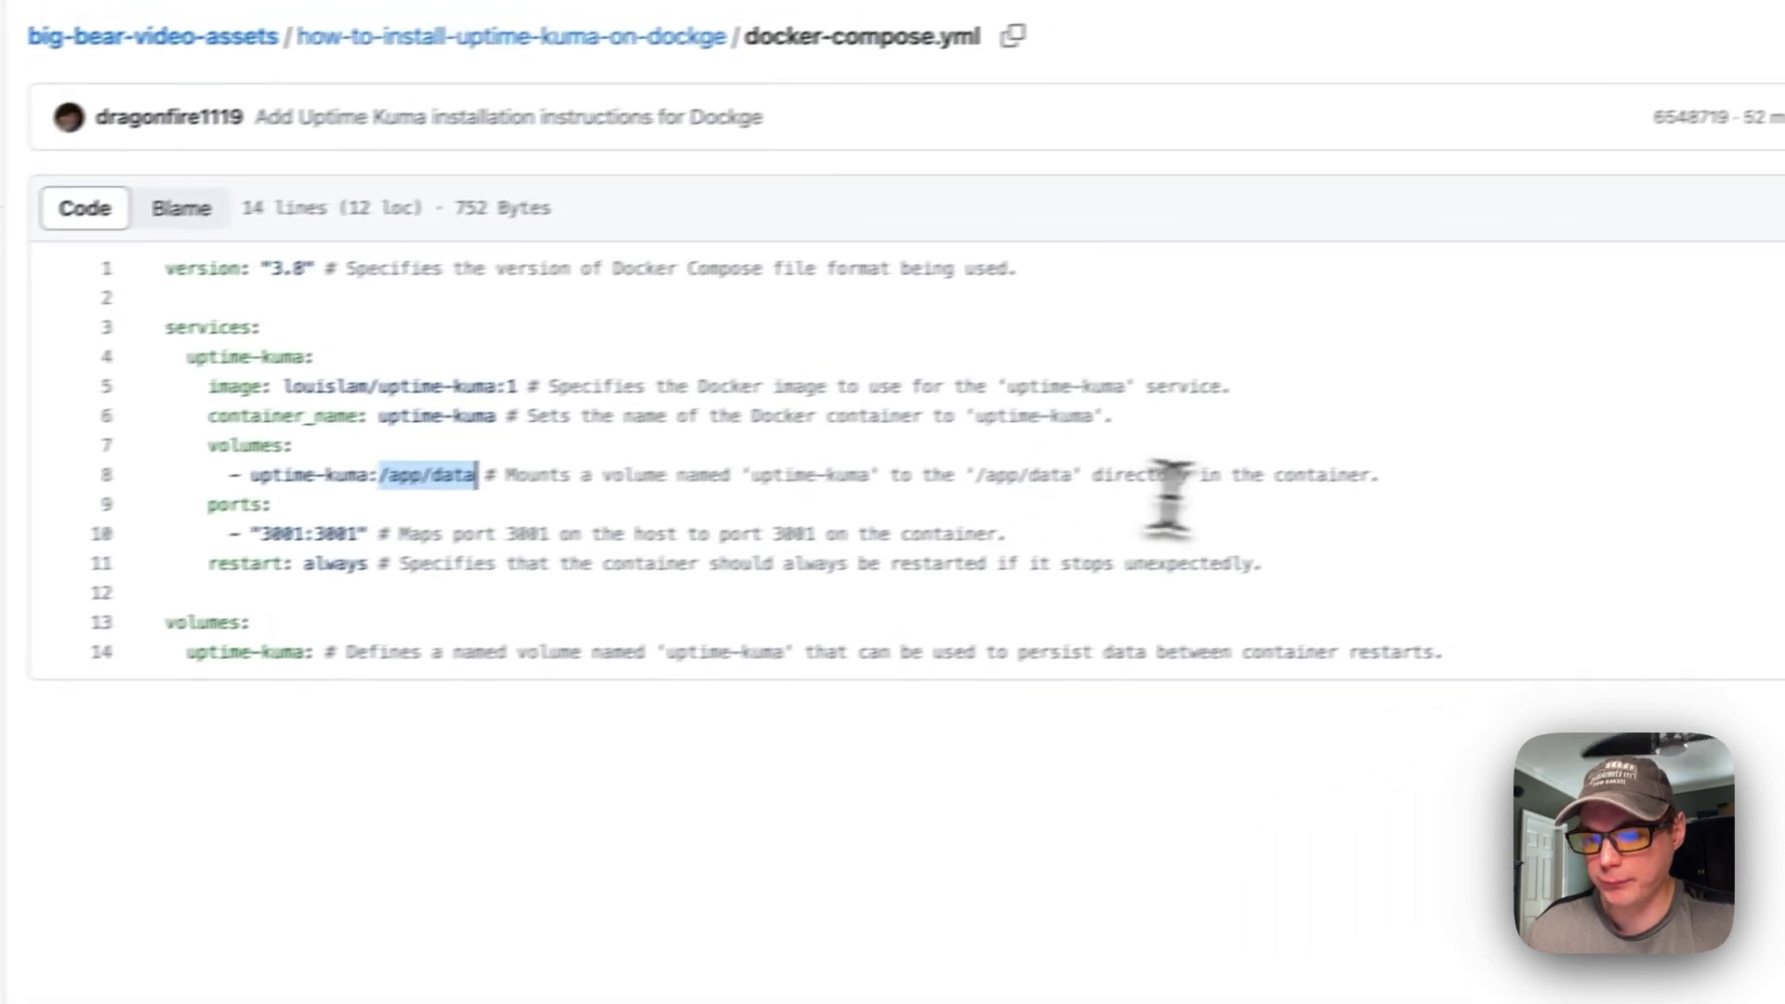
left_click_drag(544, 450, 606, 450)
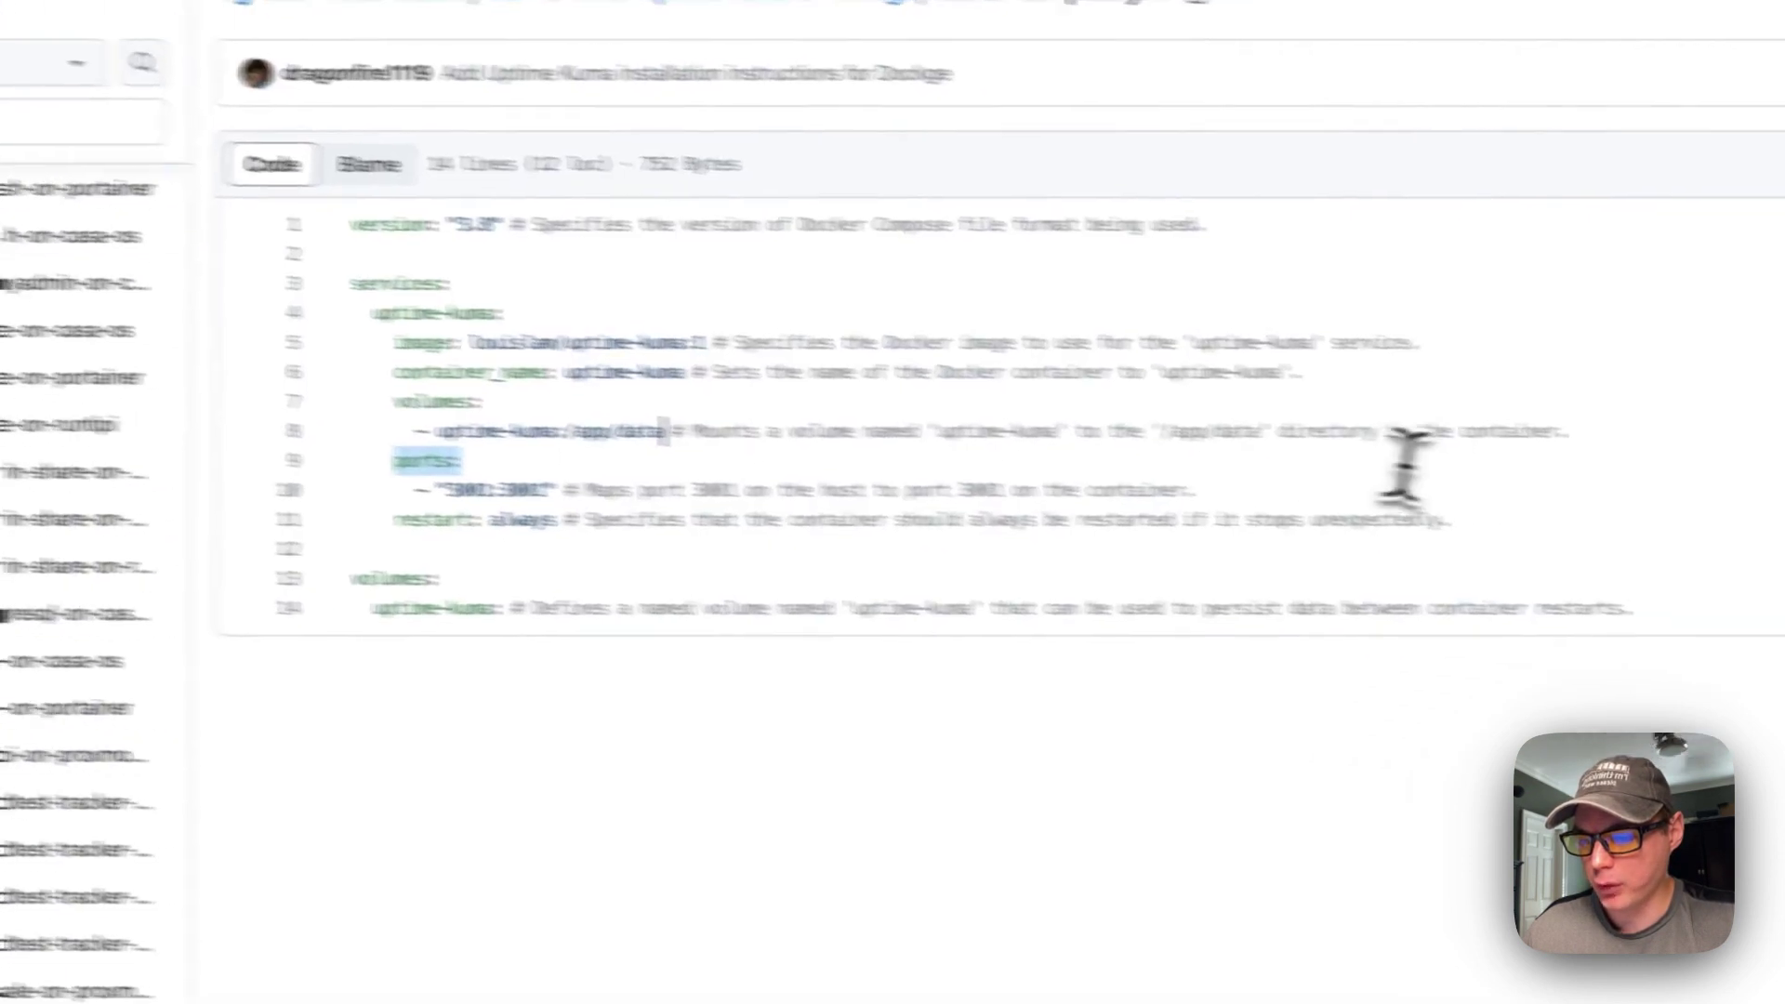
left_click_drag(1403, 464, 1208, 489)
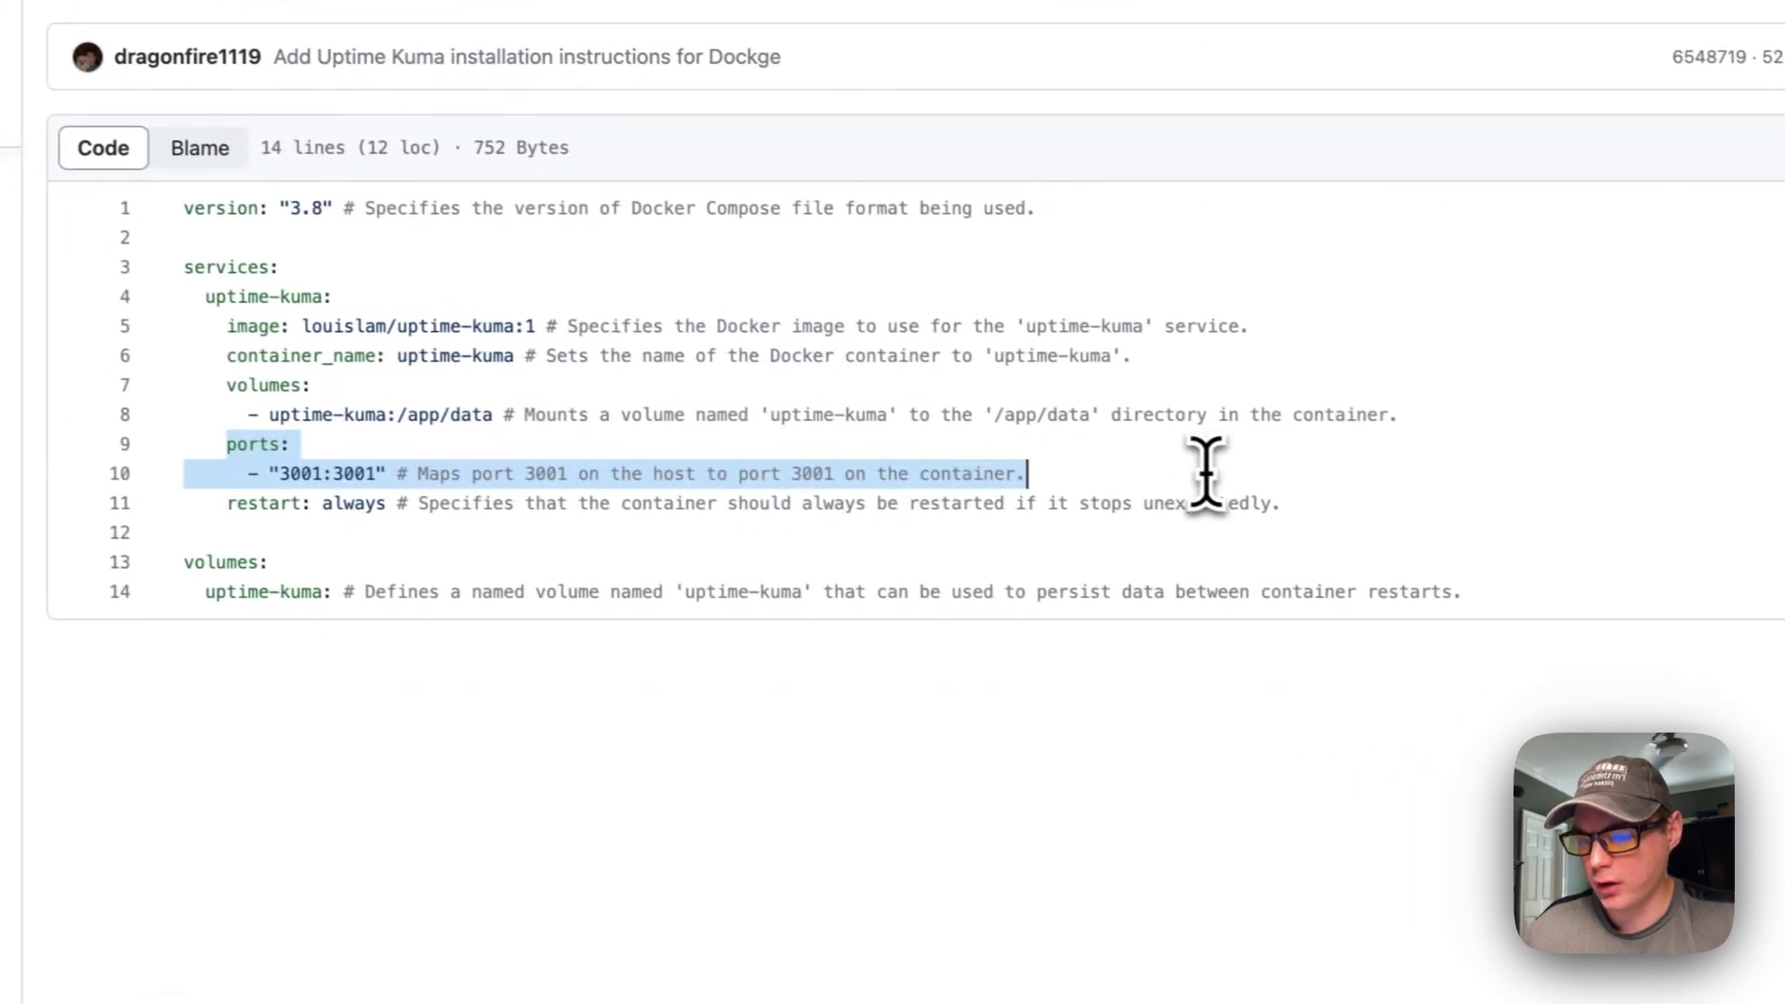
double_click(462, 493)
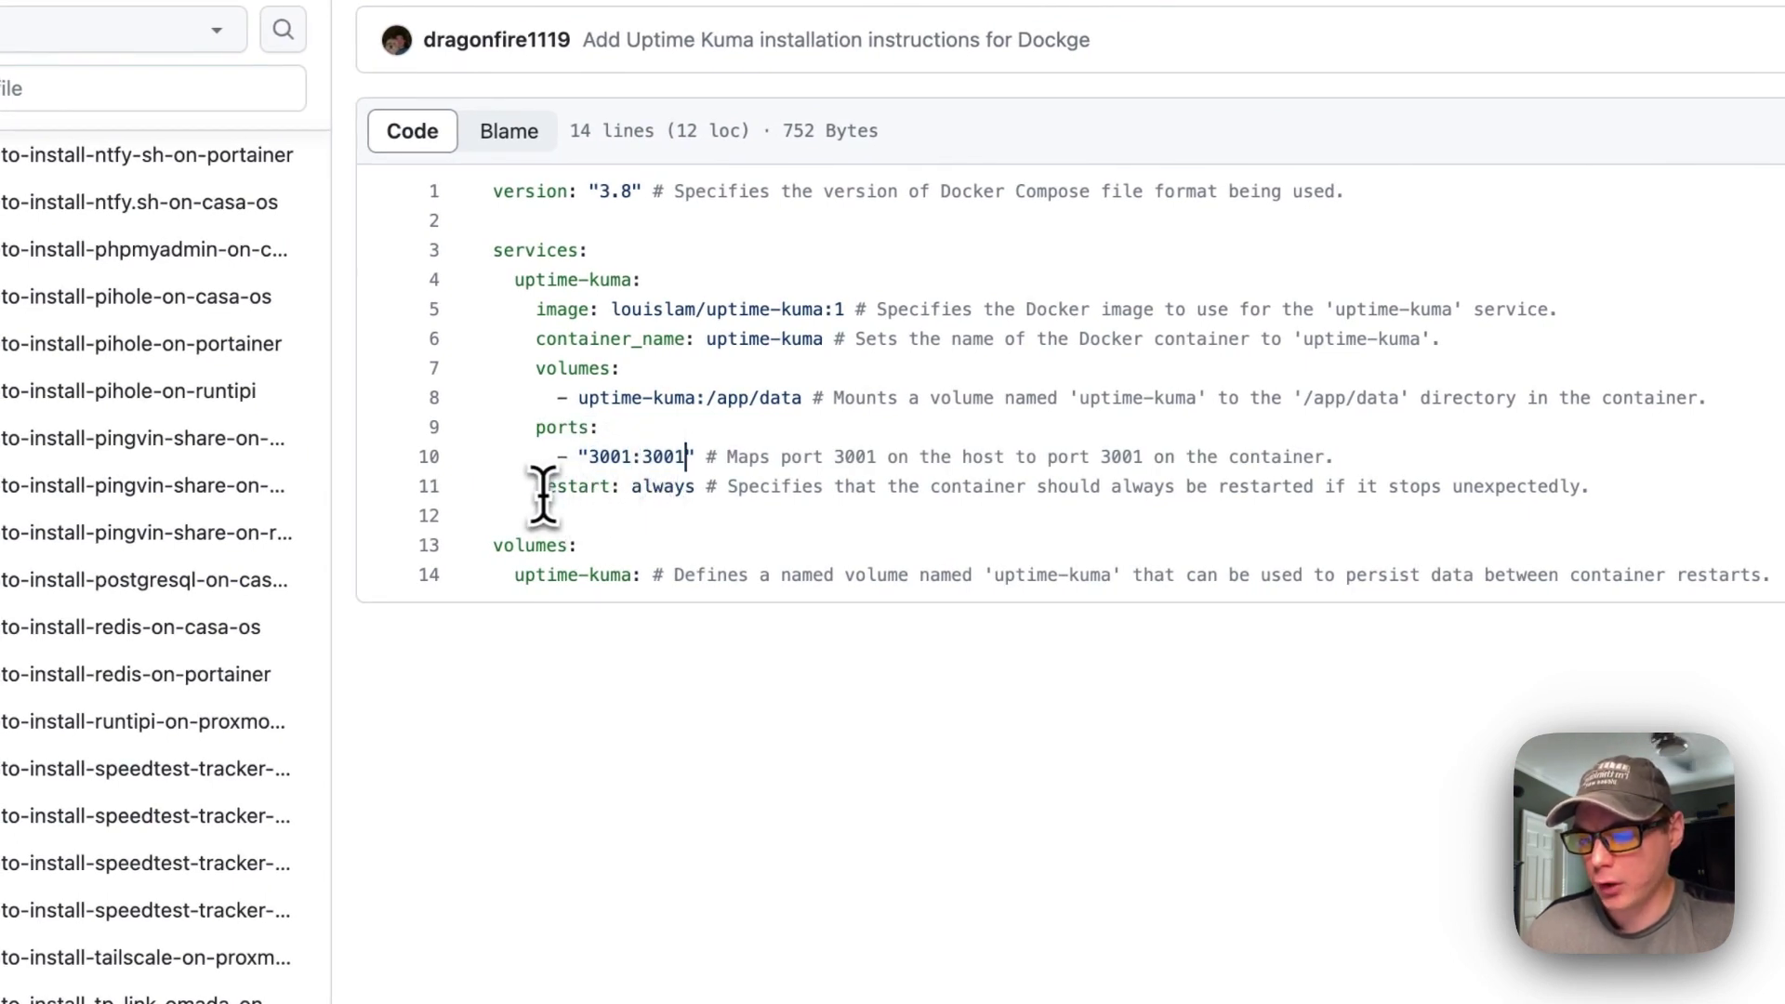
left_click_drag(539, 490, 1635, 488)
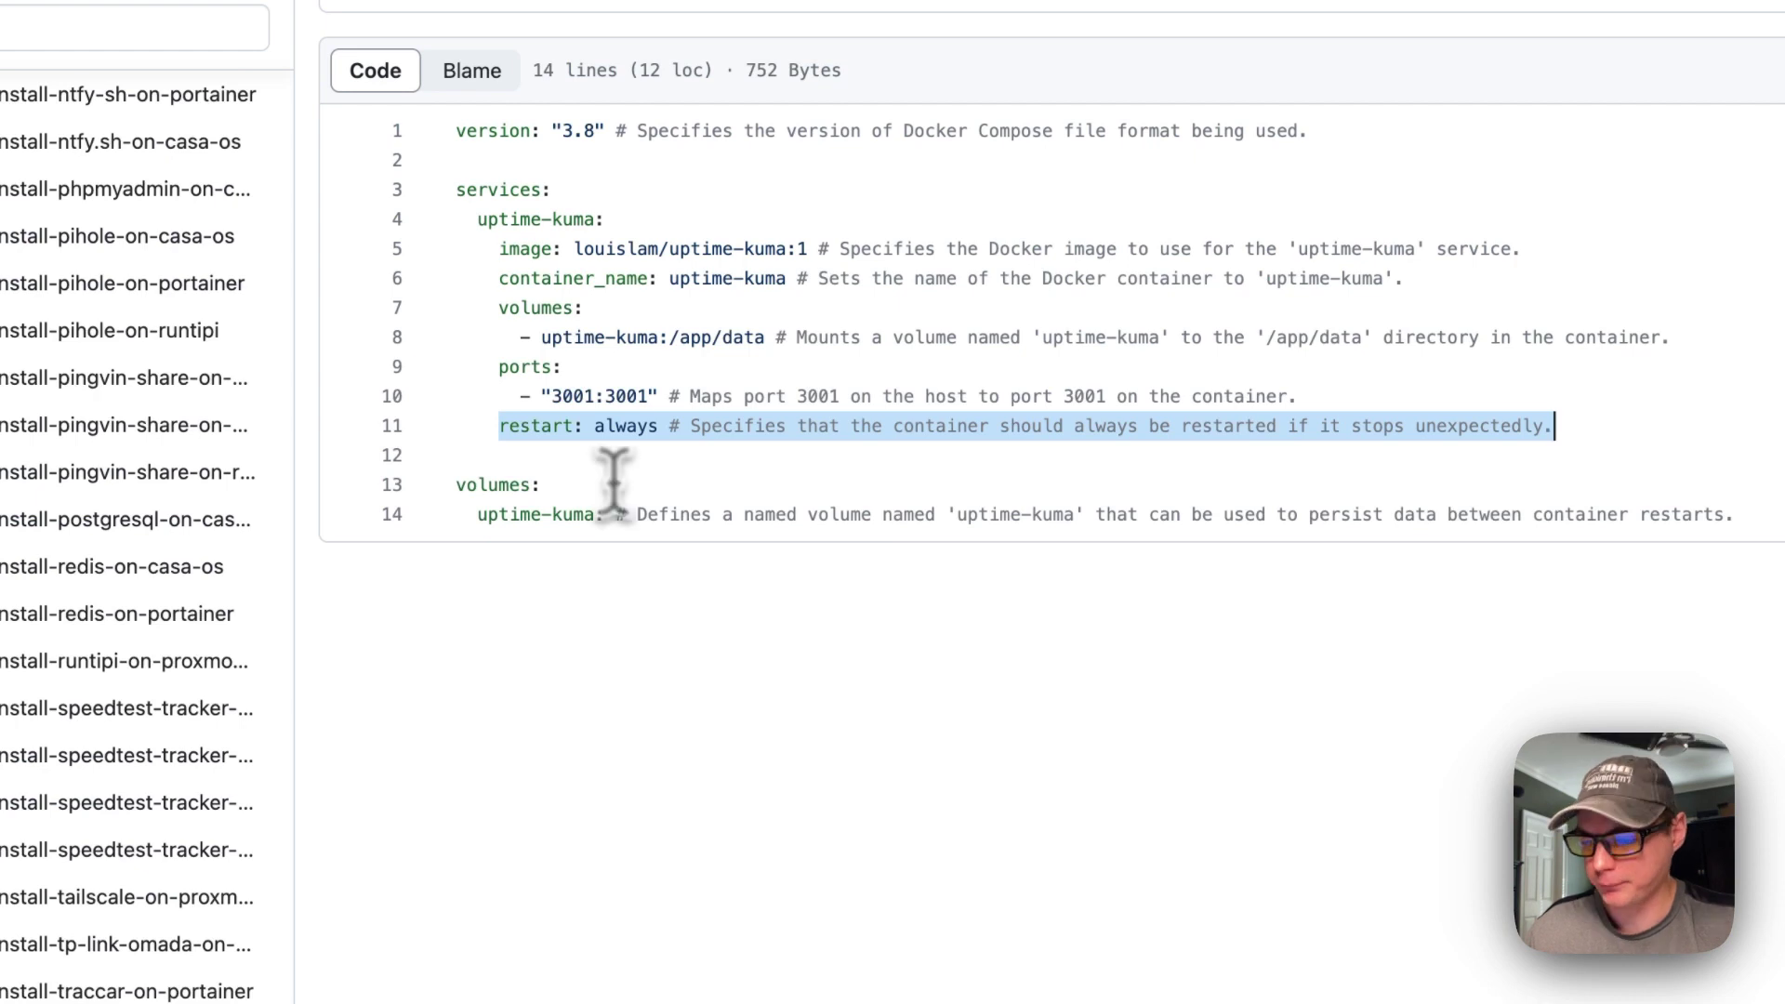
left_click_drag(454, 484, 1741, 521)
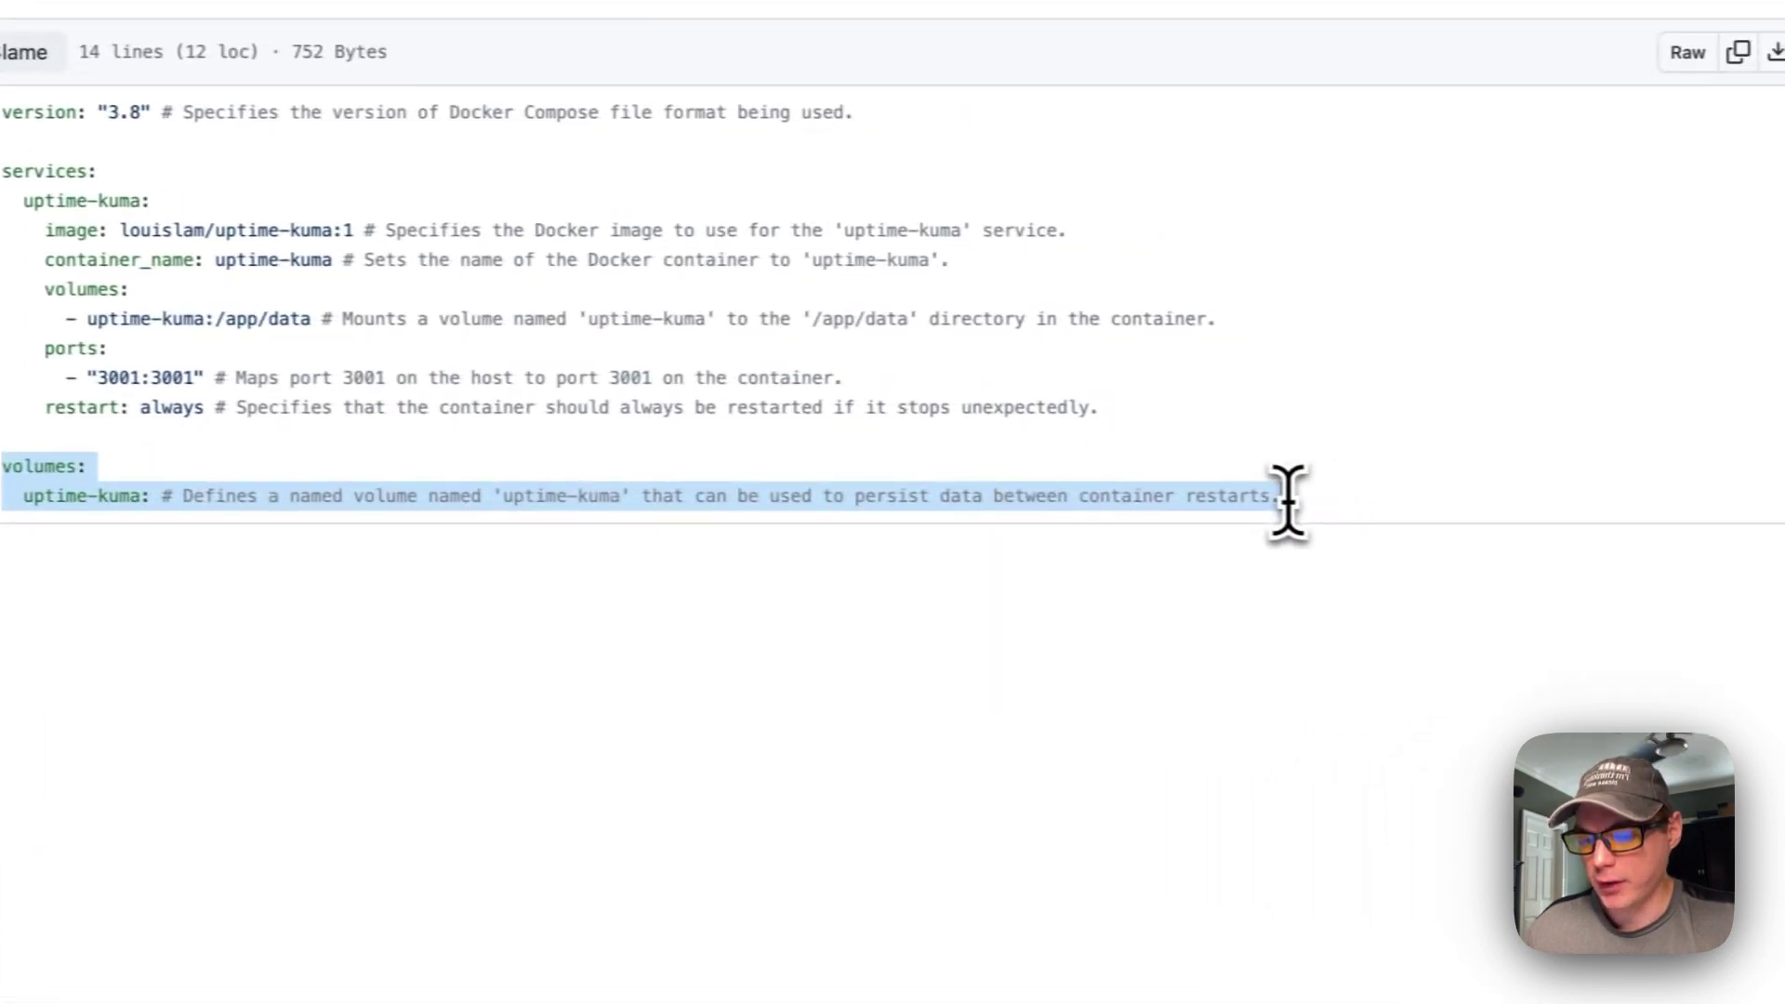
left_click(44, 497)
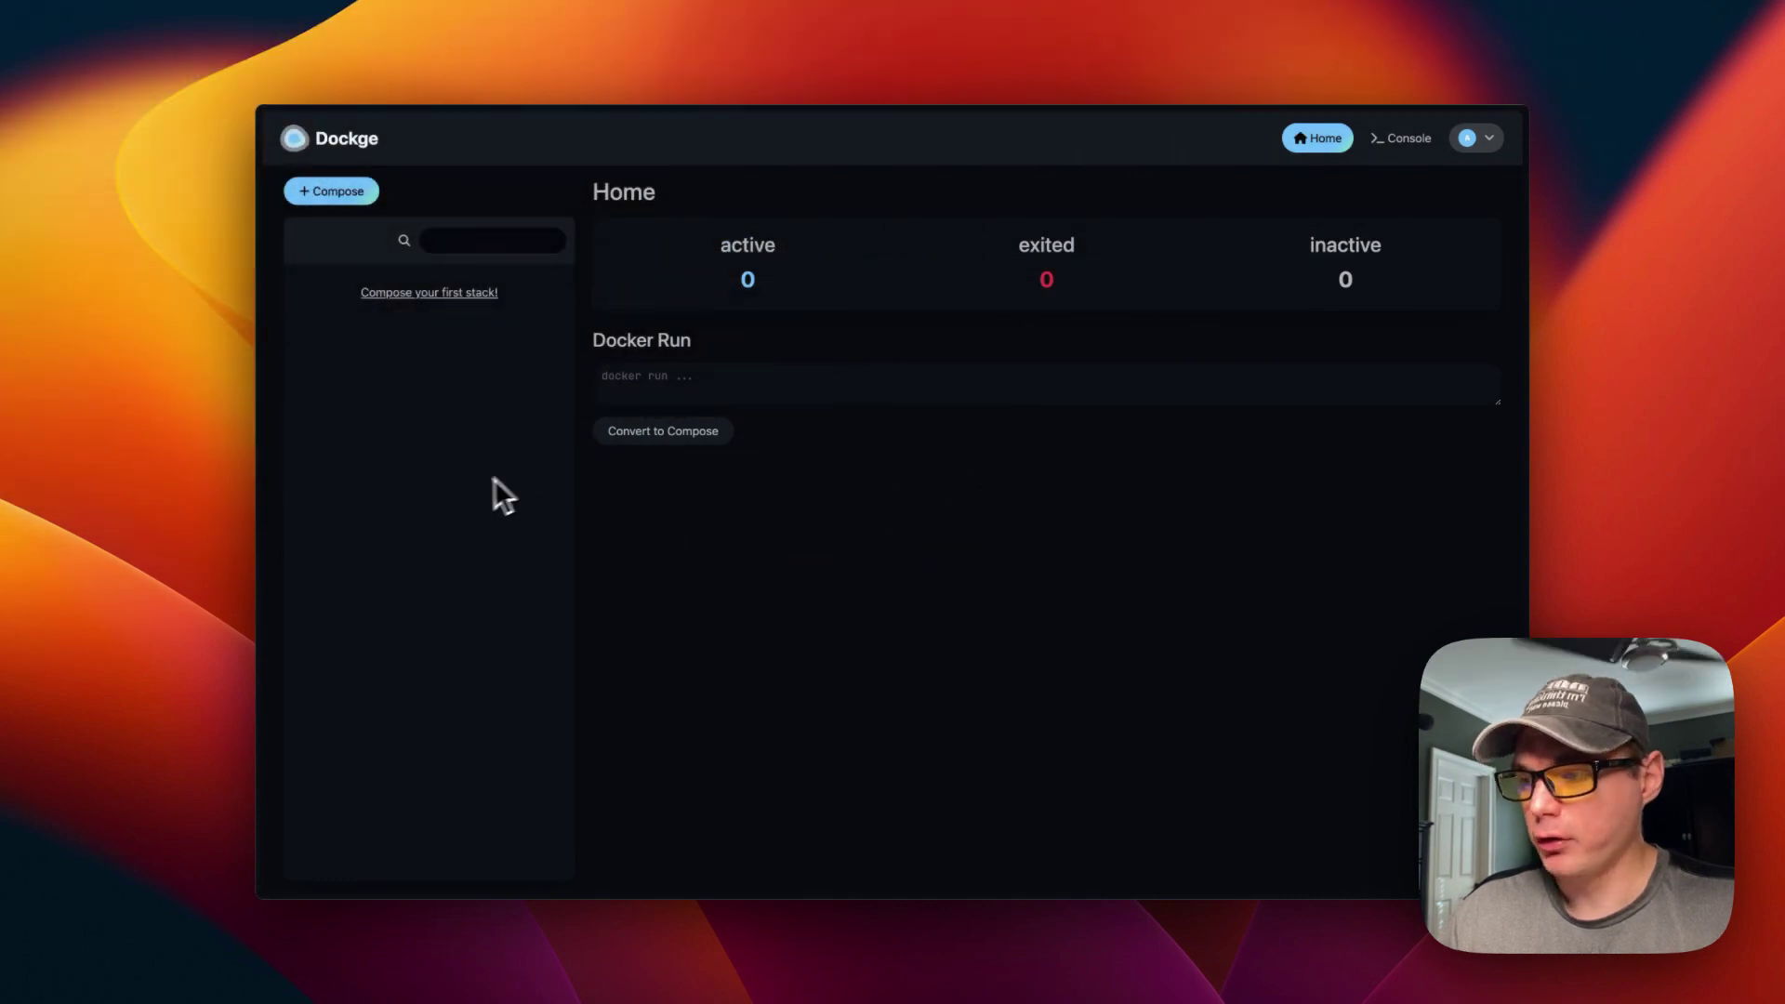
Compose a stack named uptime-kuma-stack, replace the sample nginx YAML with the Uptime Kuma compose, and deploy it.
left_click(319, 190)
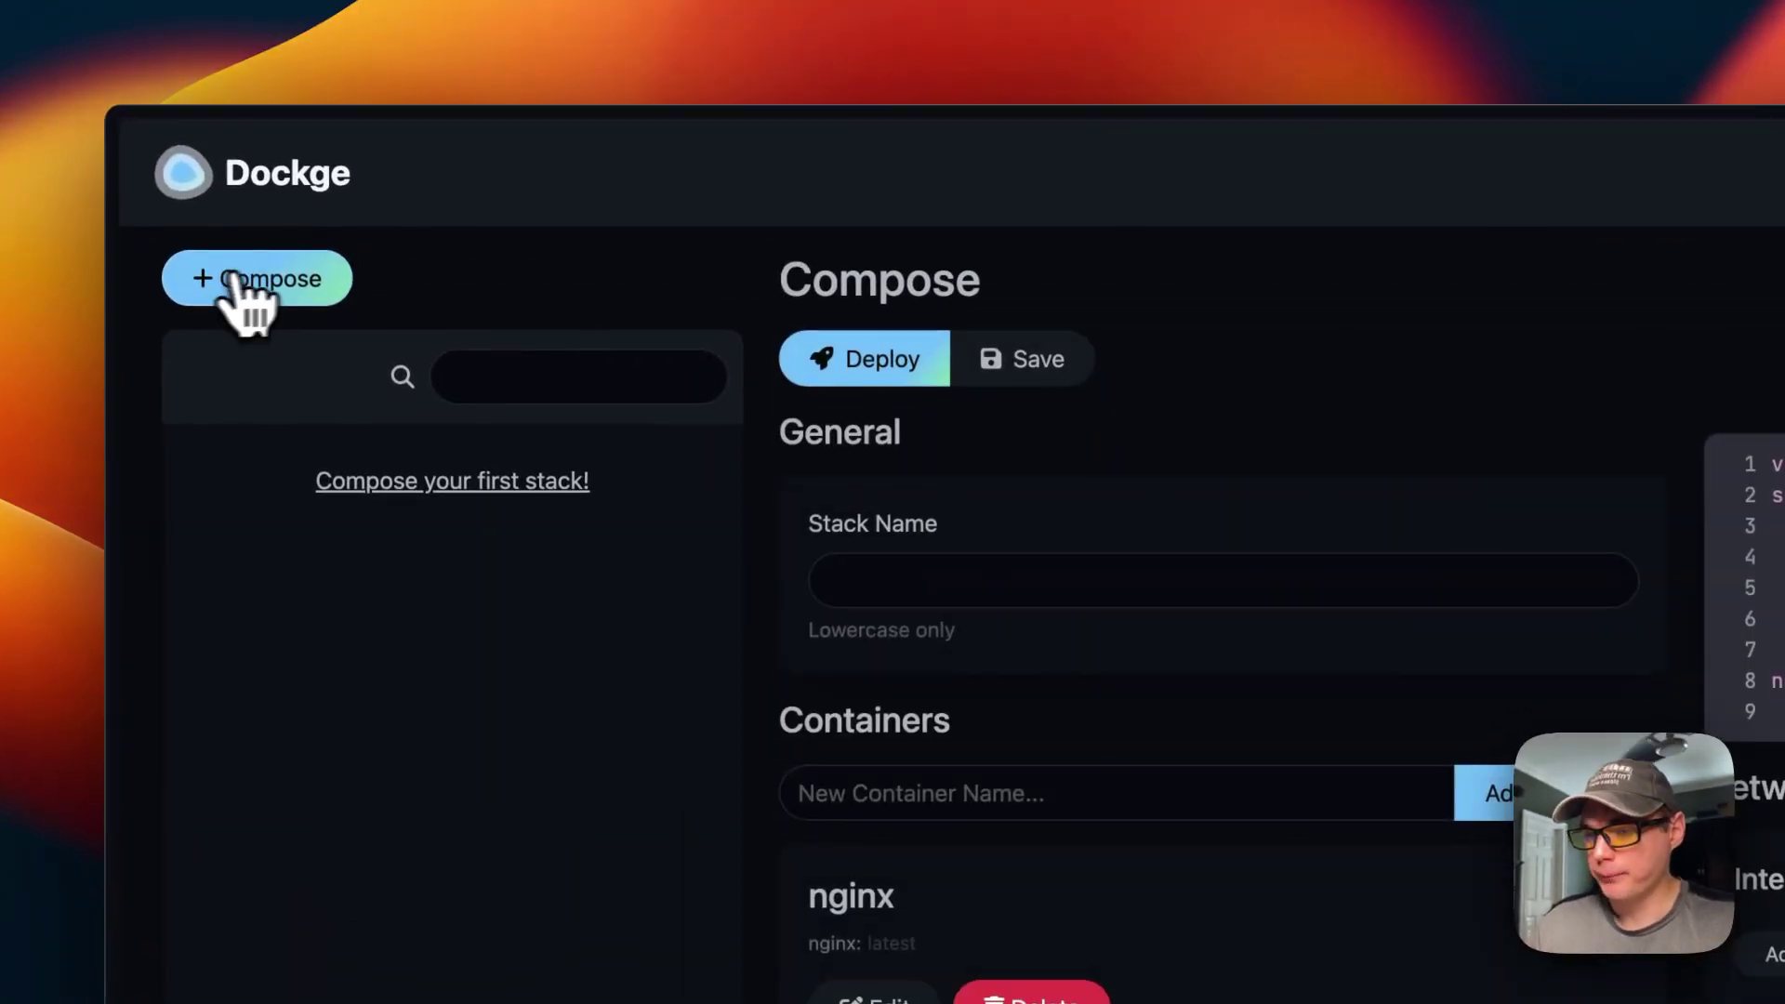
left_click(870, 571)
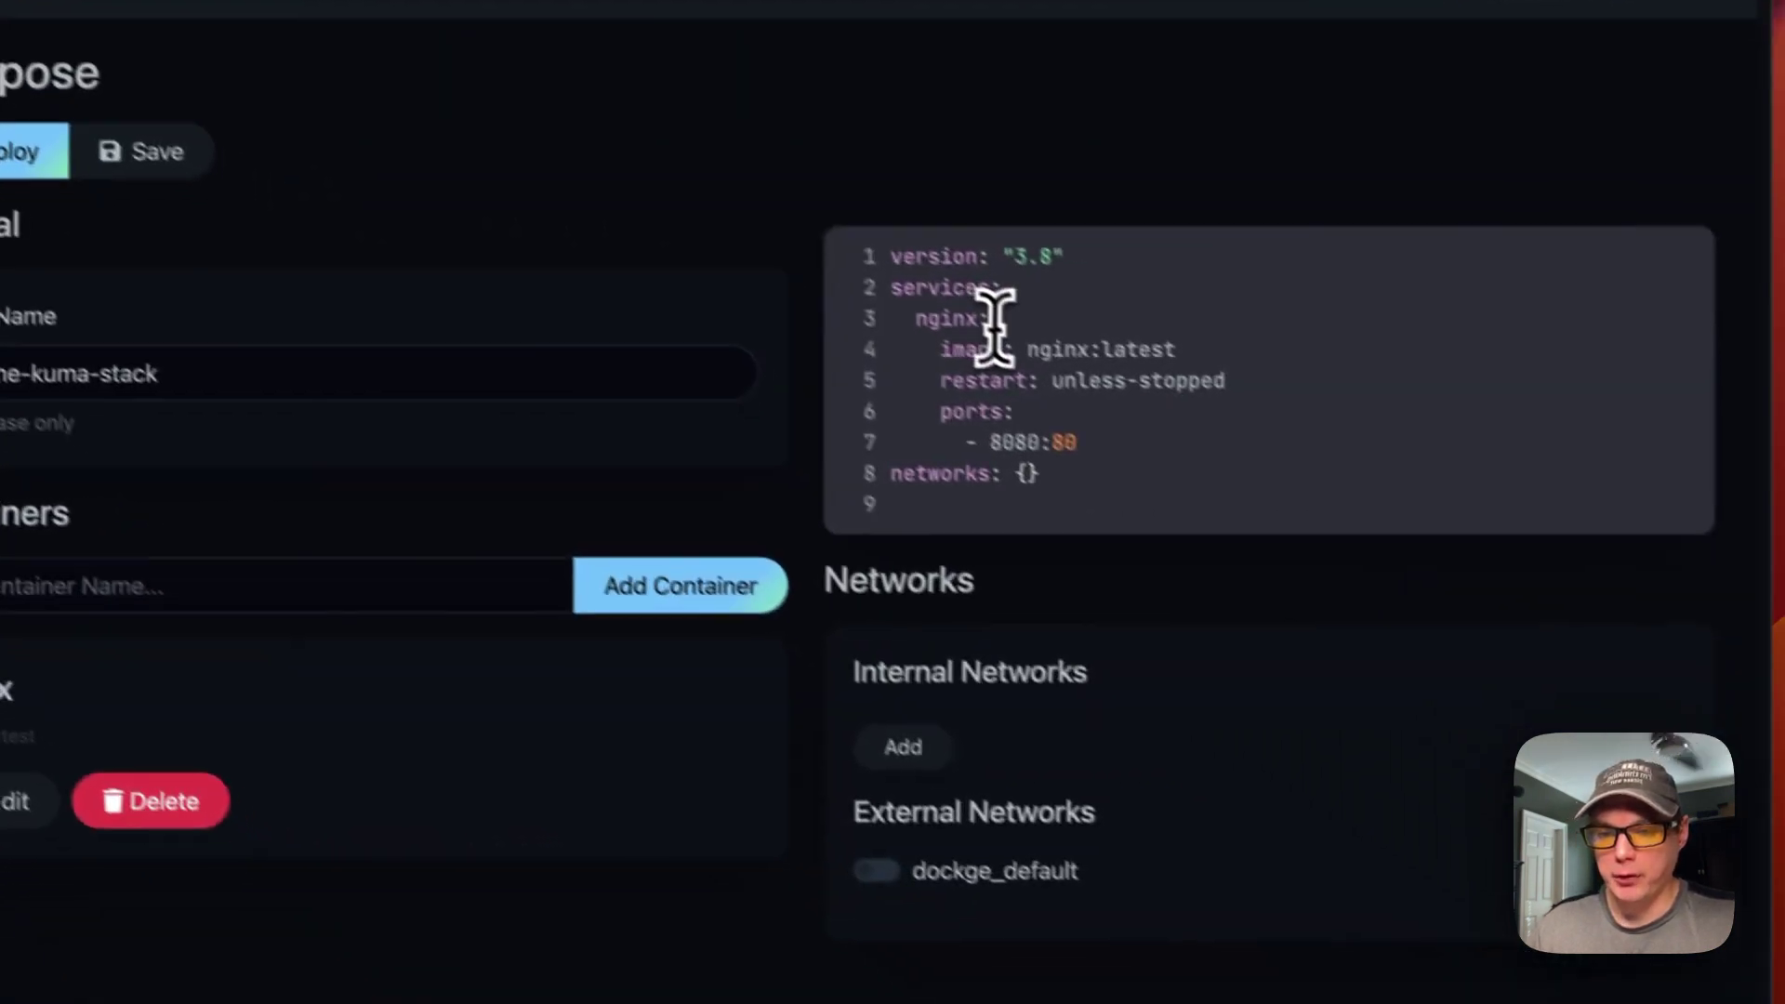
key("super+a")
key("super+v")
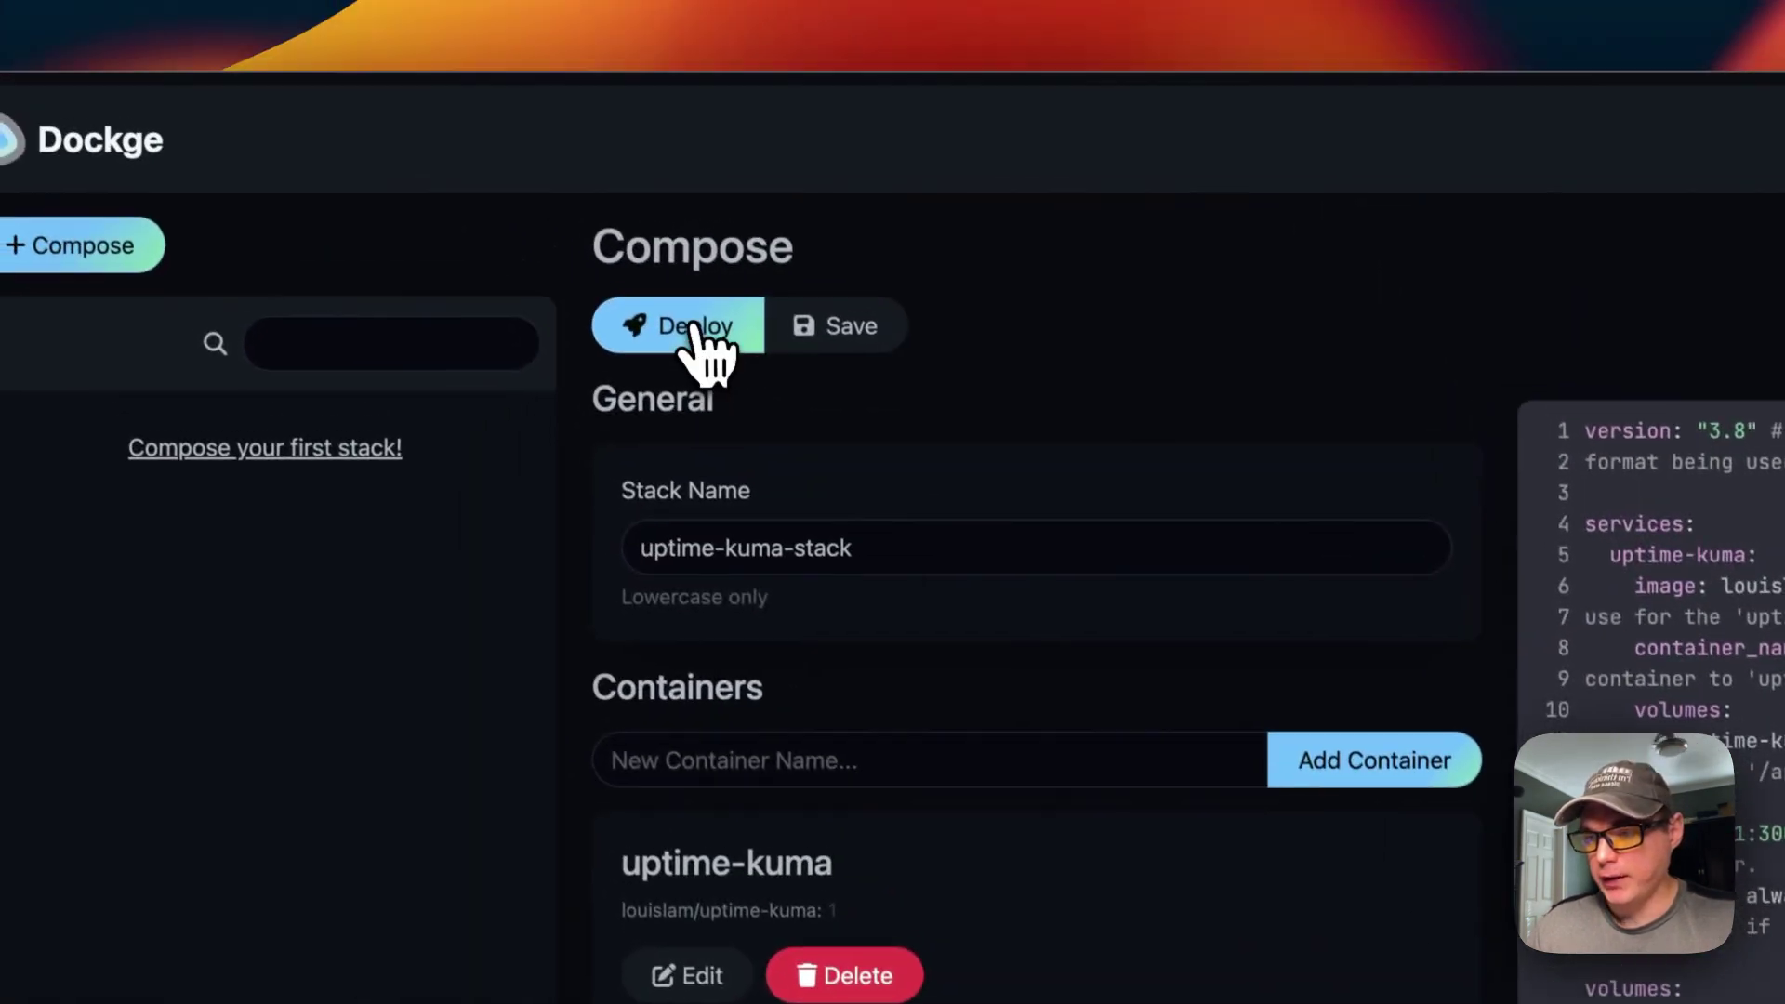
left_click(642, 297)
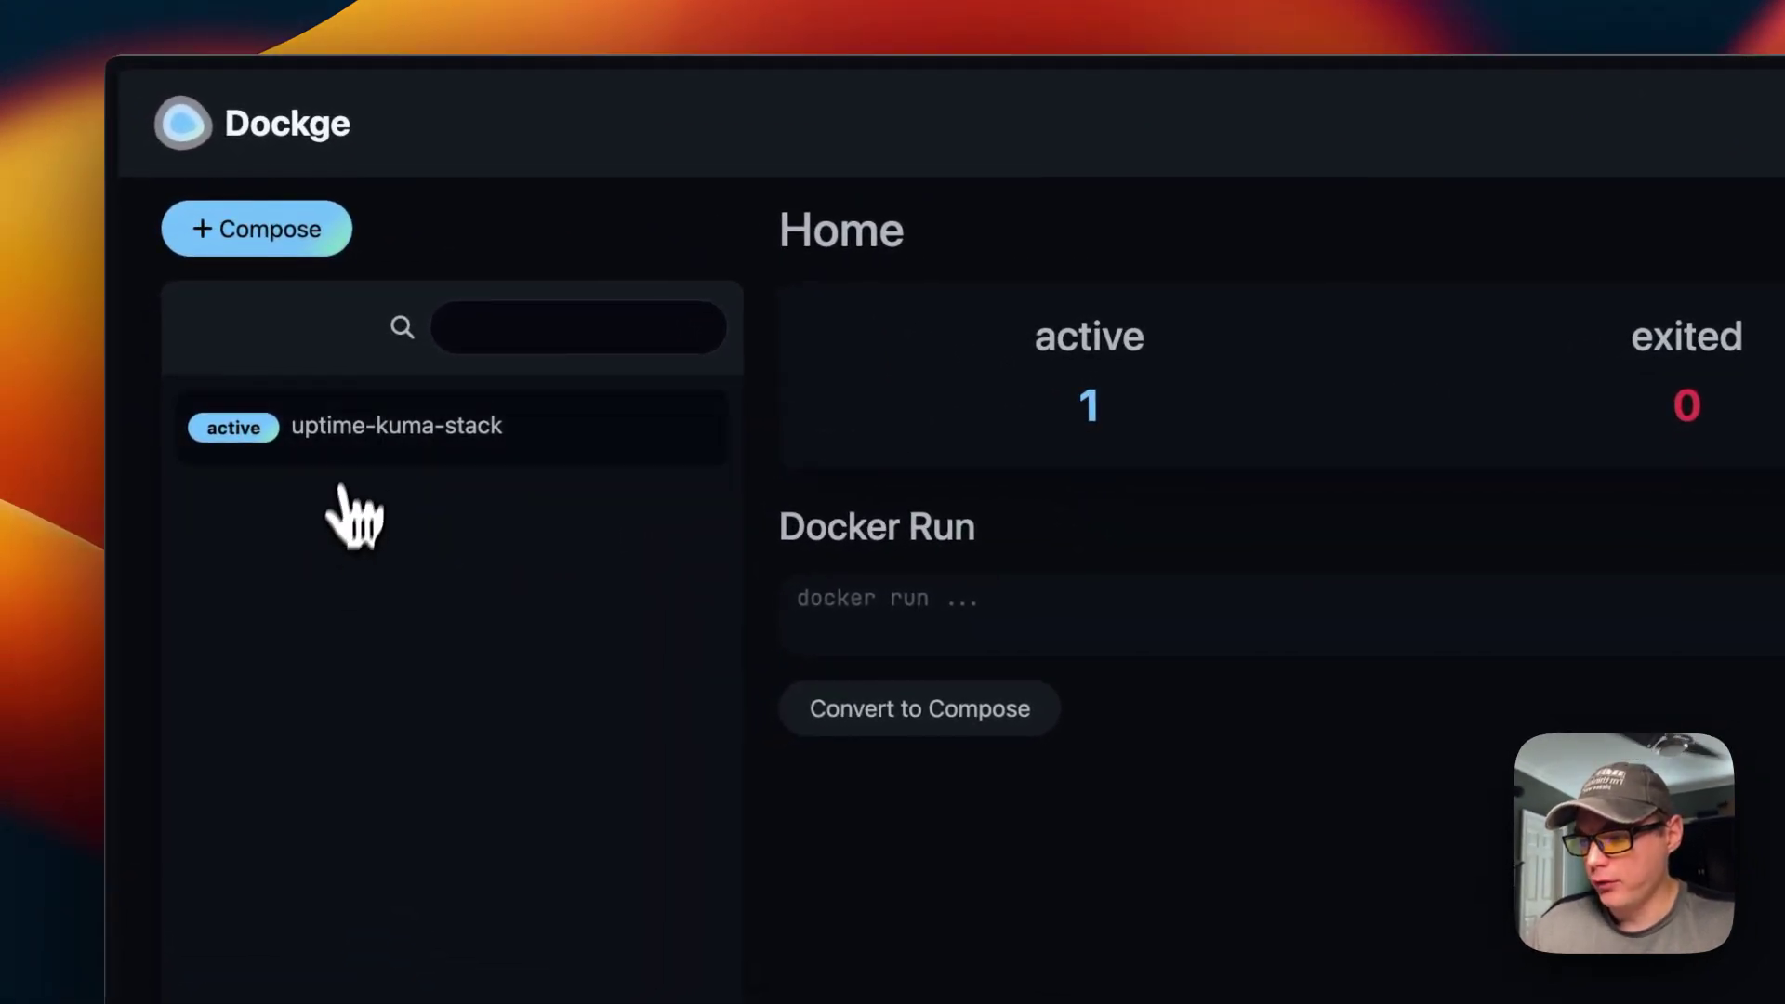
left_click(377, 462)
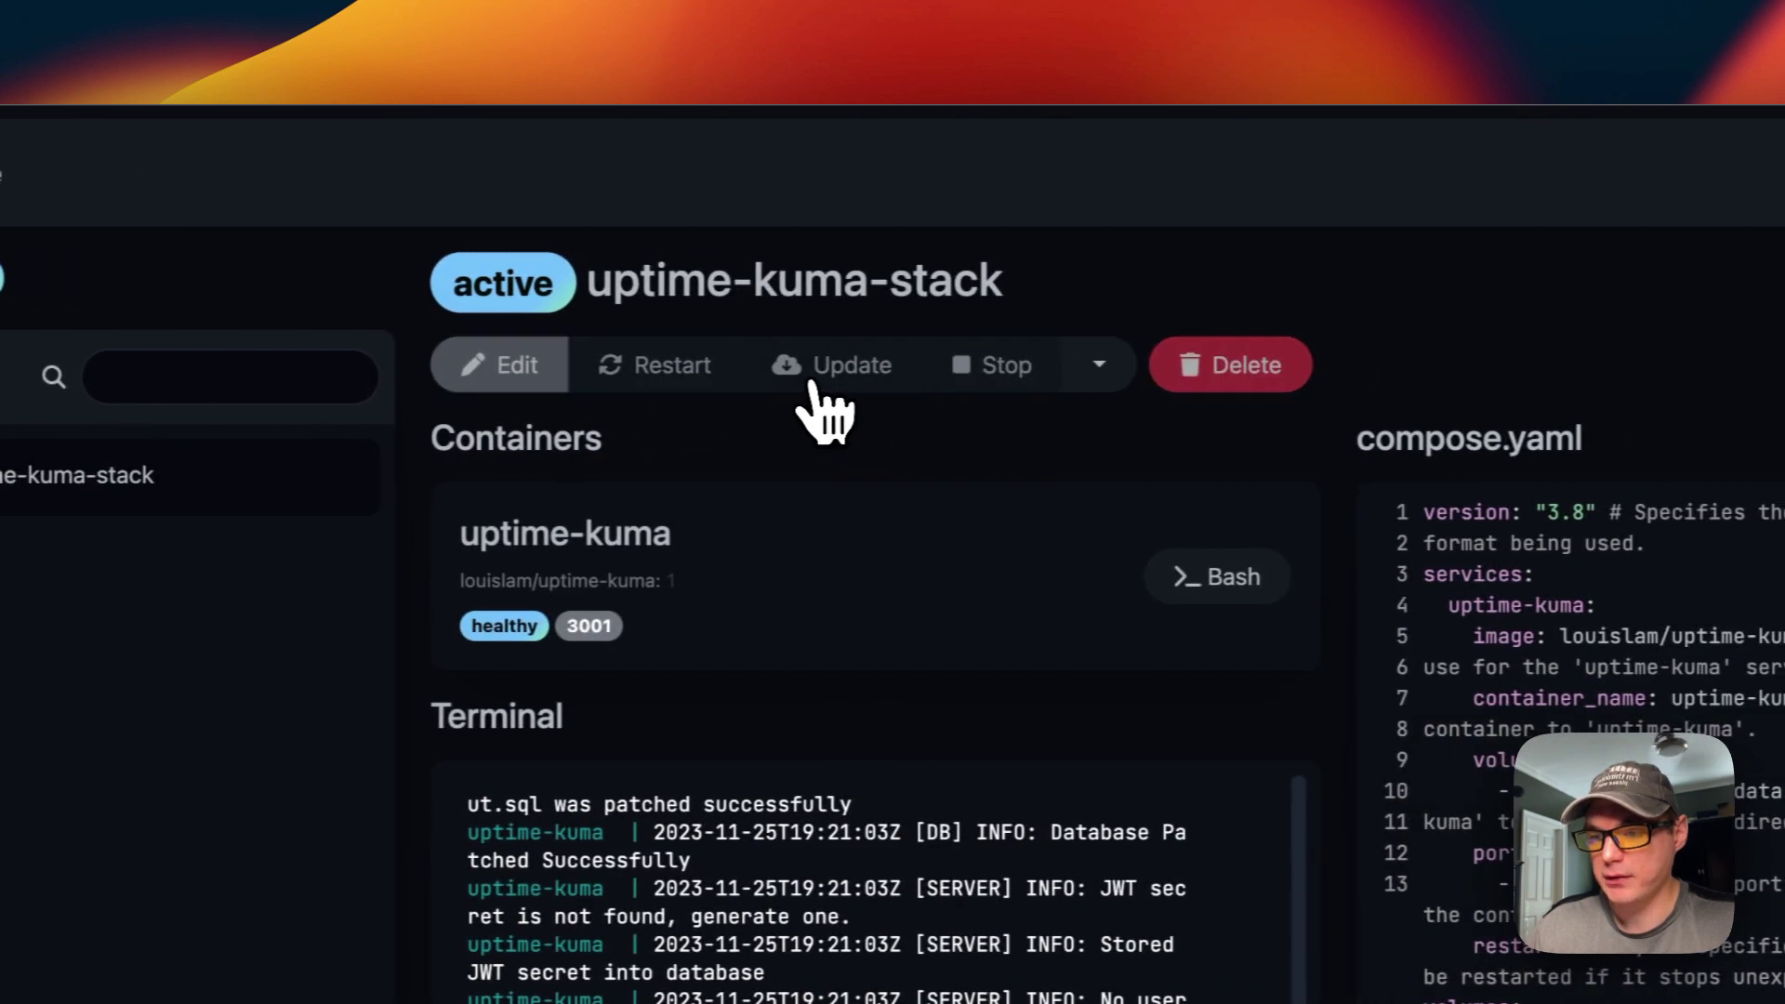
left_click(947, 379)
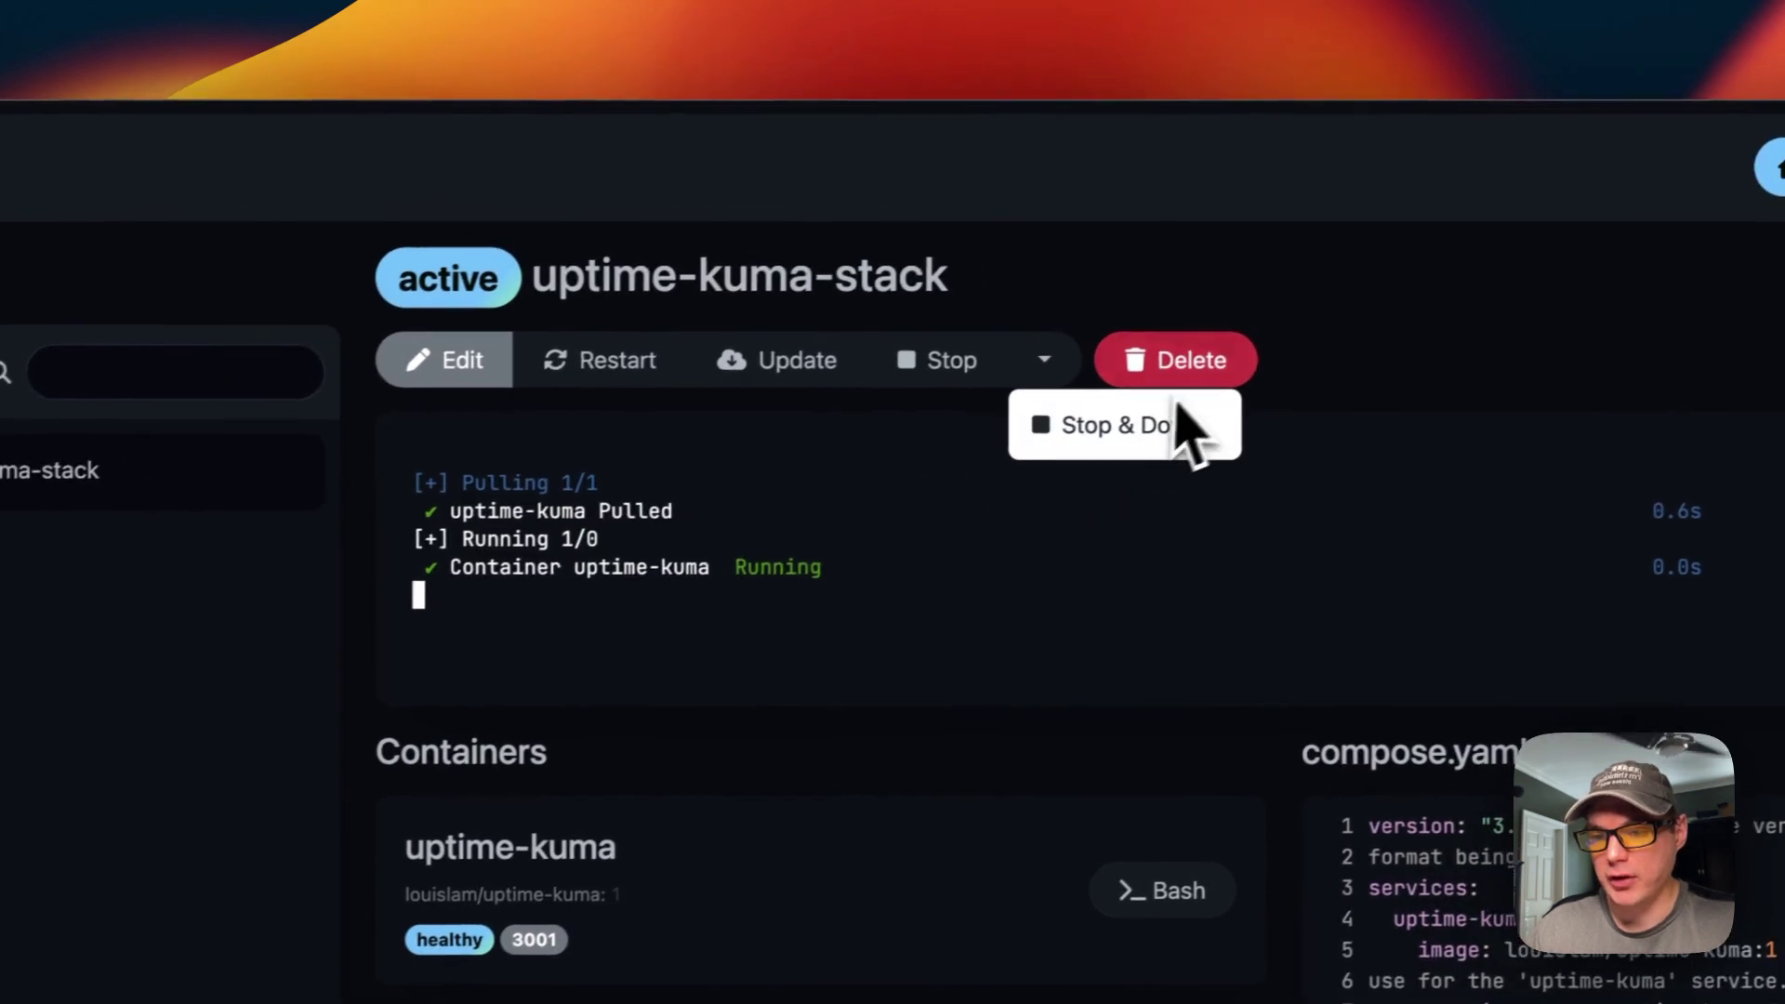
left_click(1121, 342)
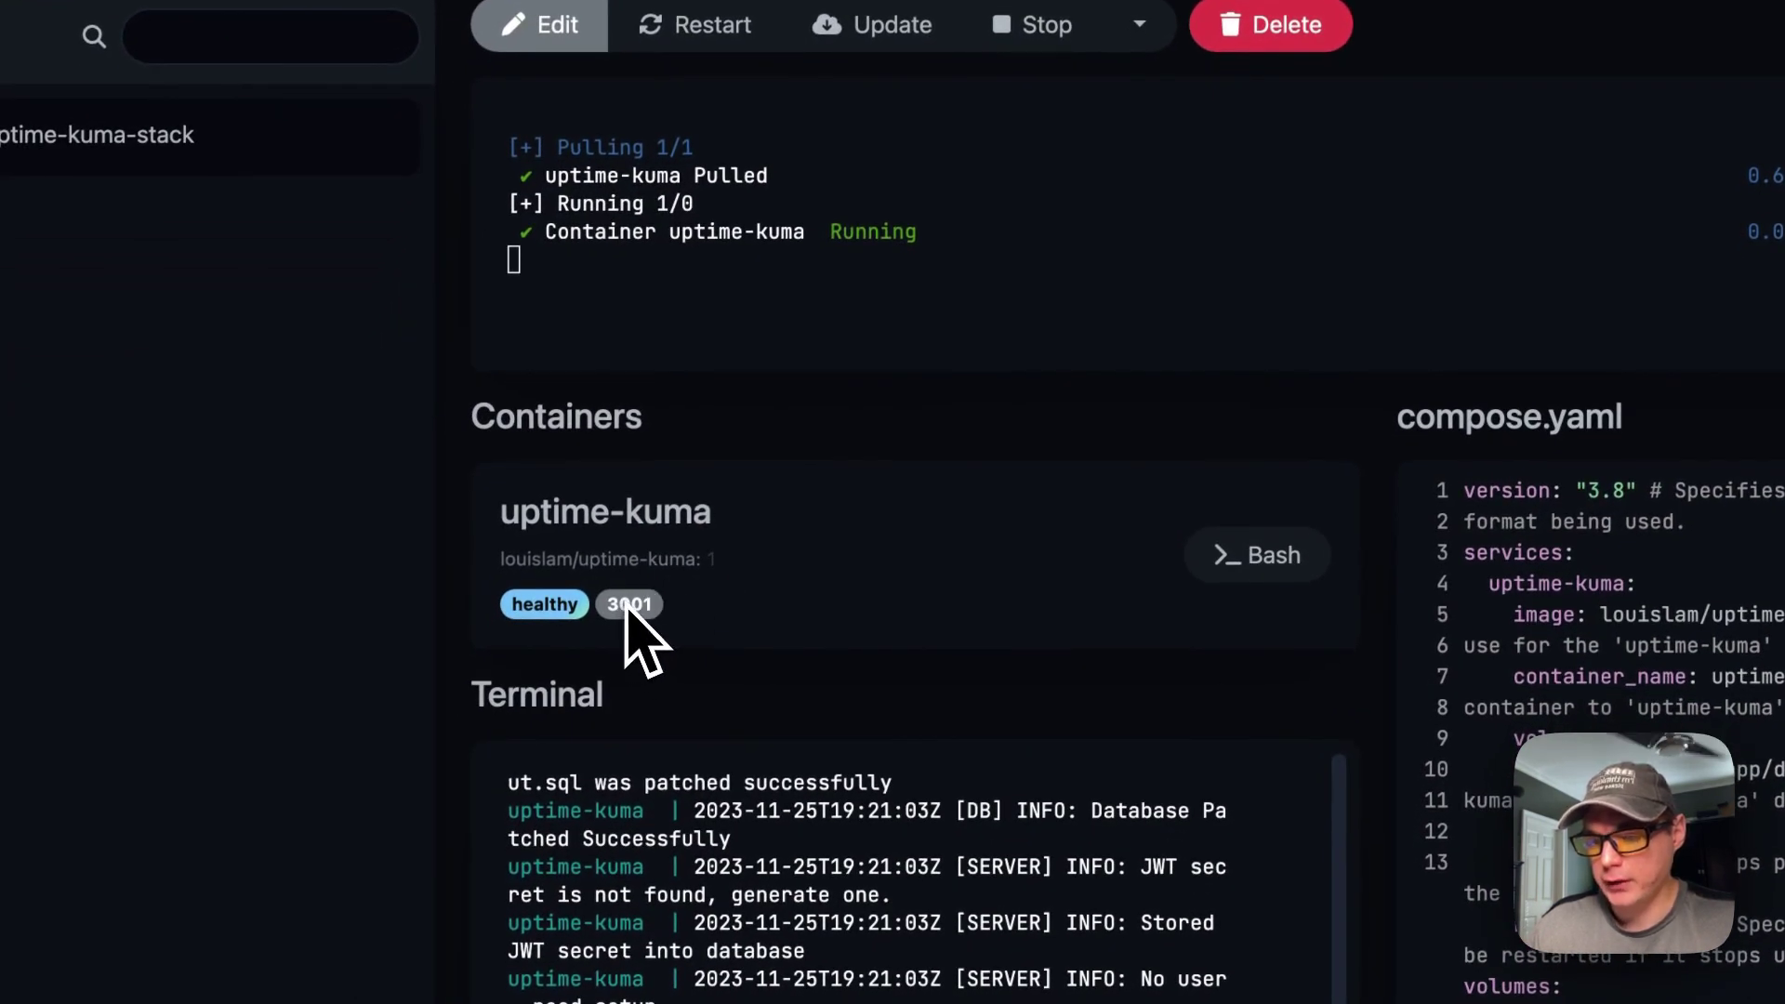
left_click(1257, 555)
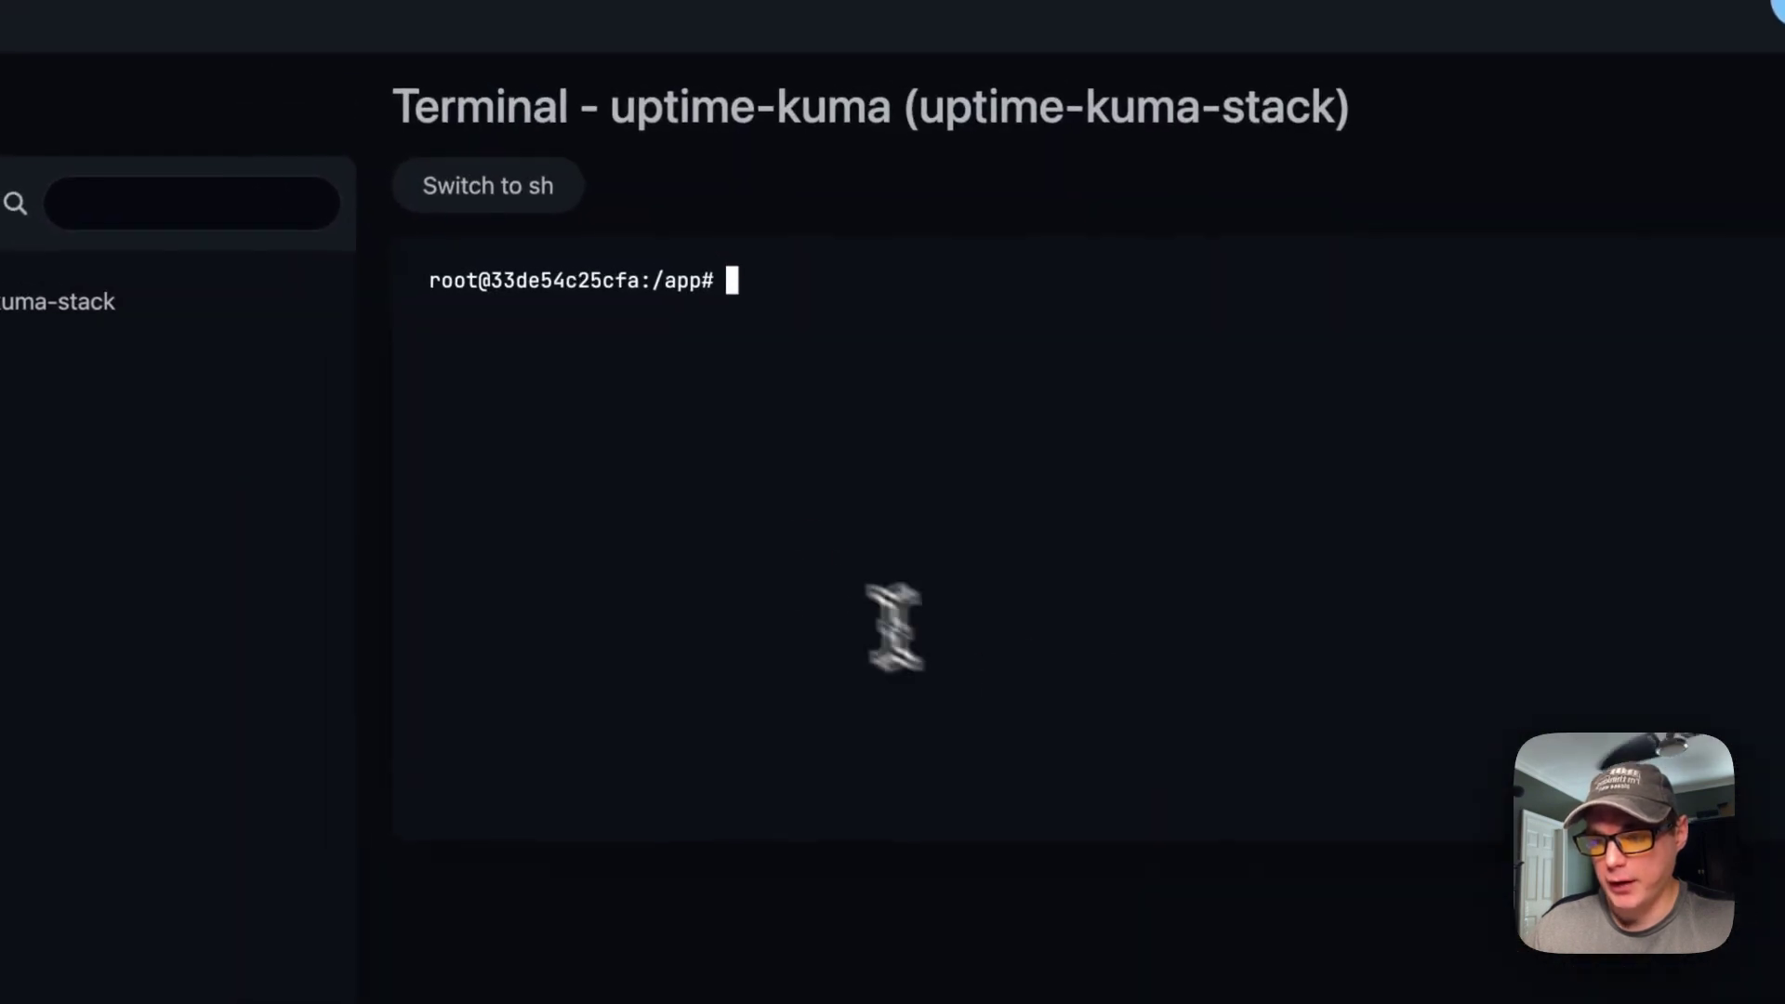
type("ls")
key("Return")
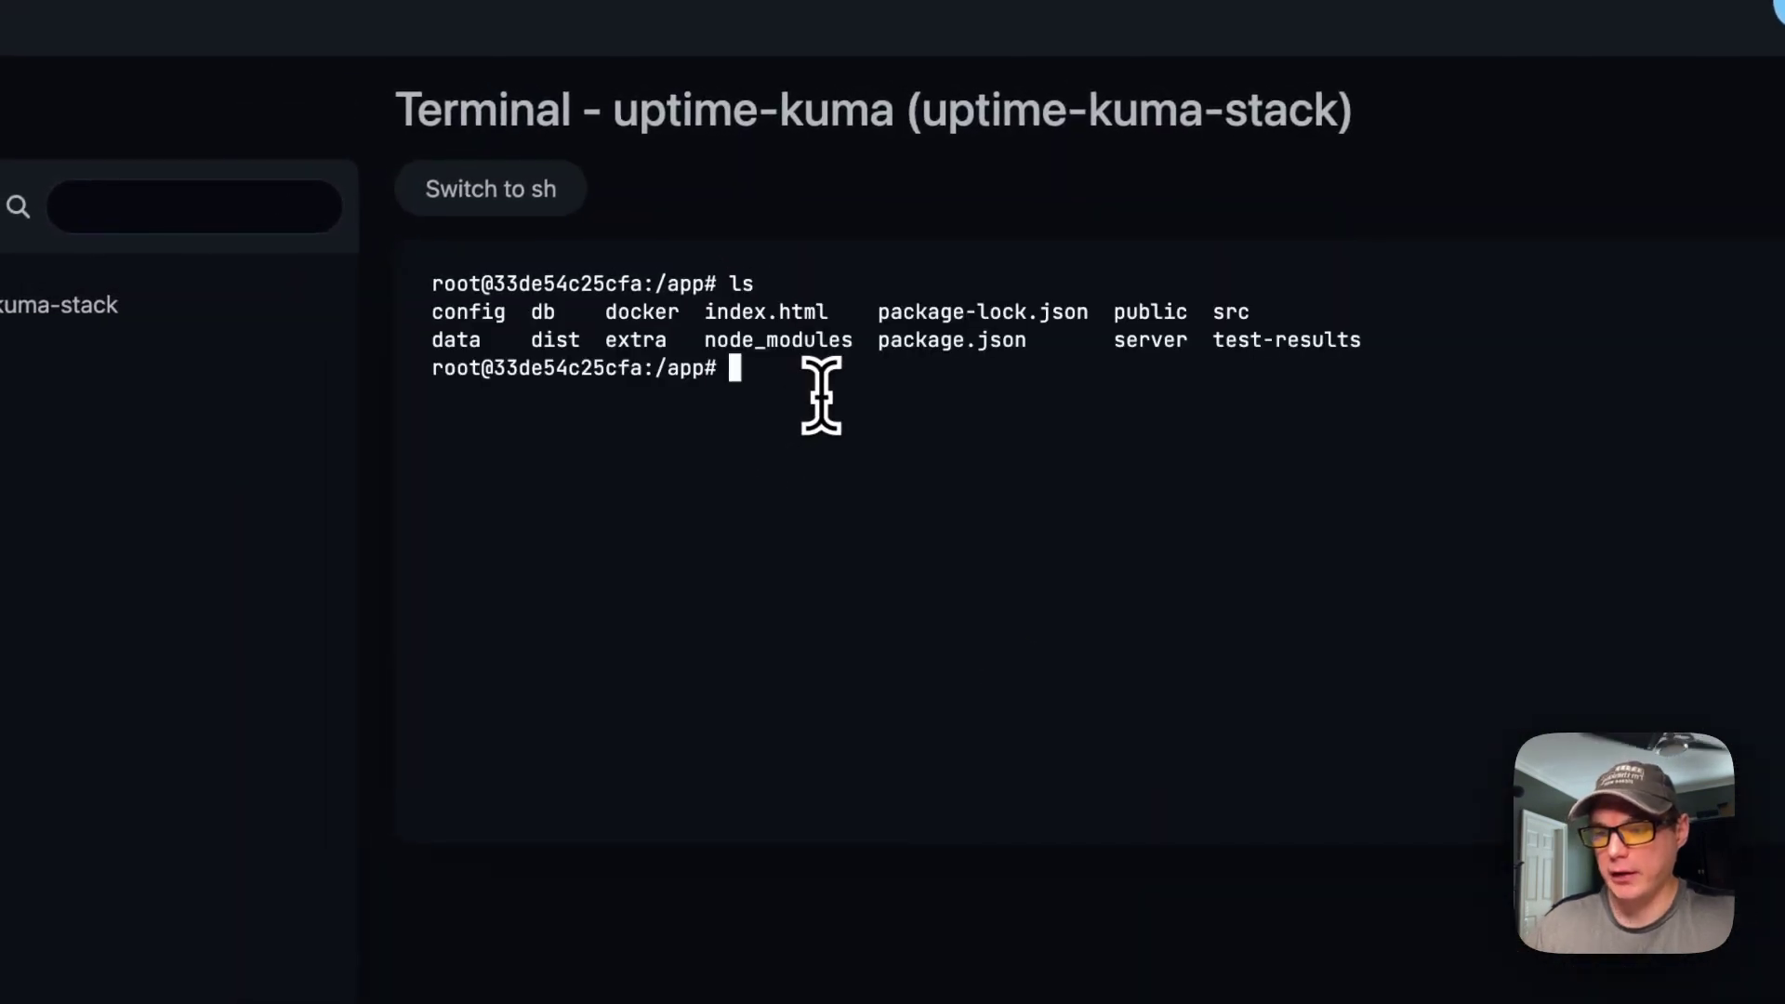
left_click(121, 321)
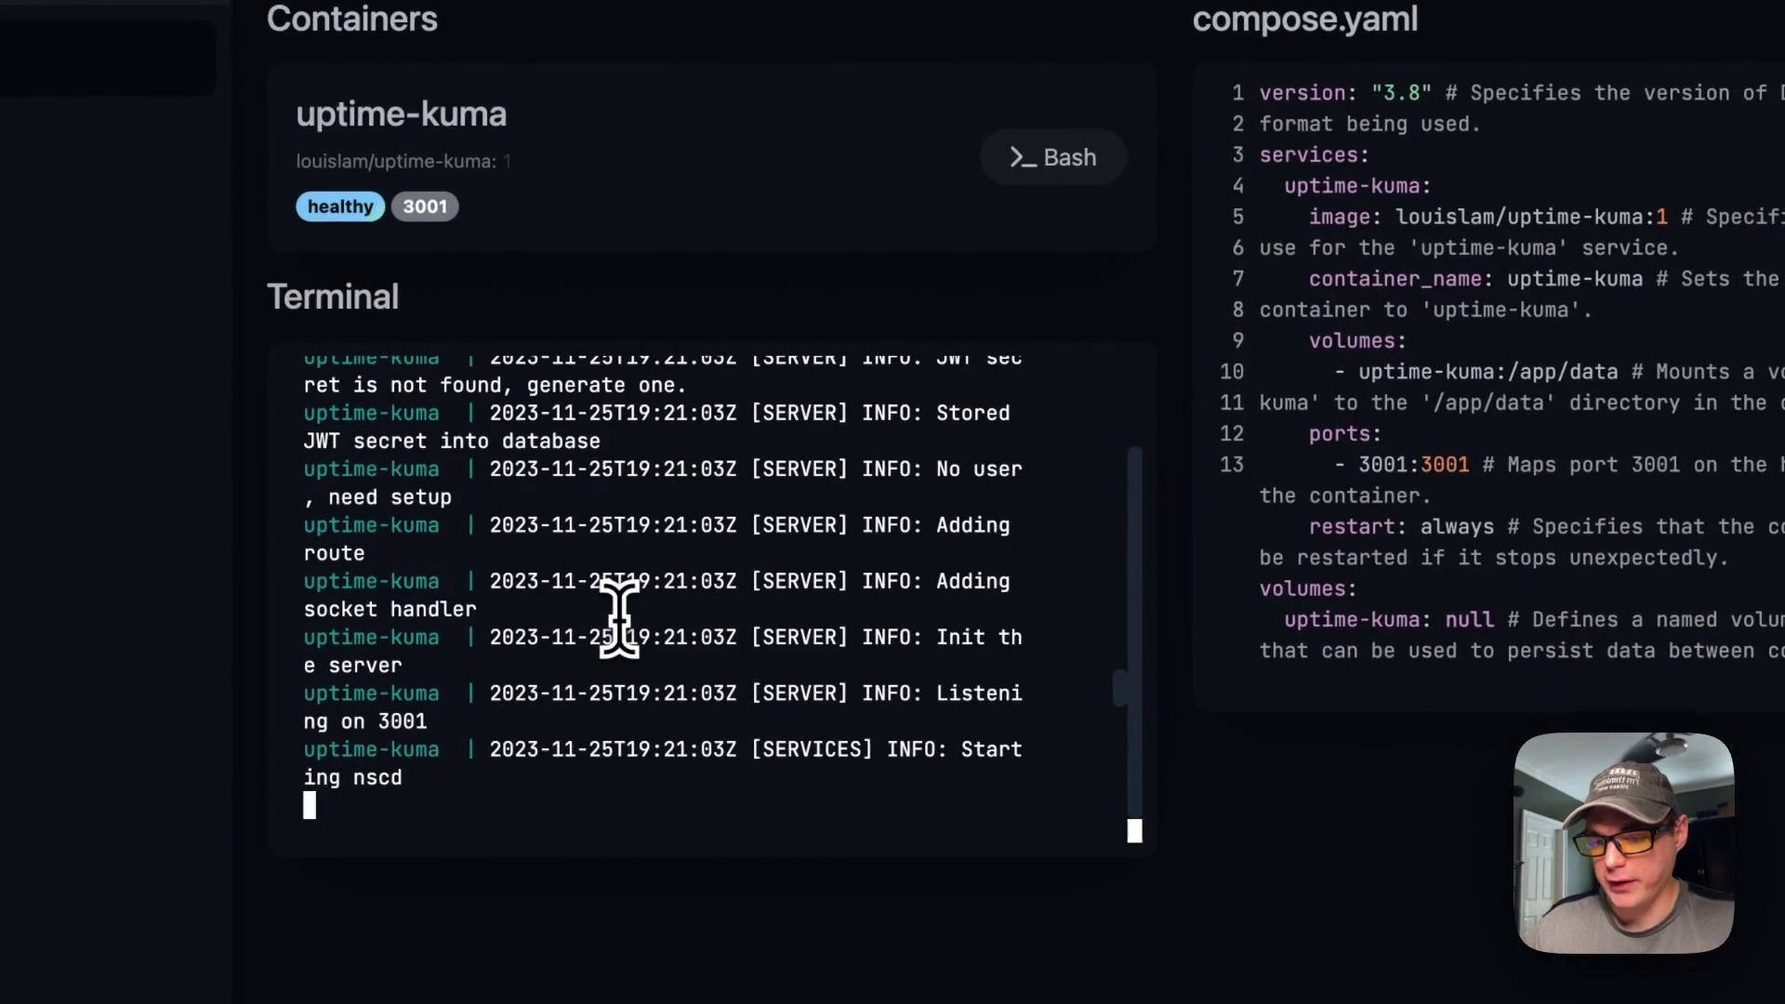
scroll(618, 613, "up", 3)
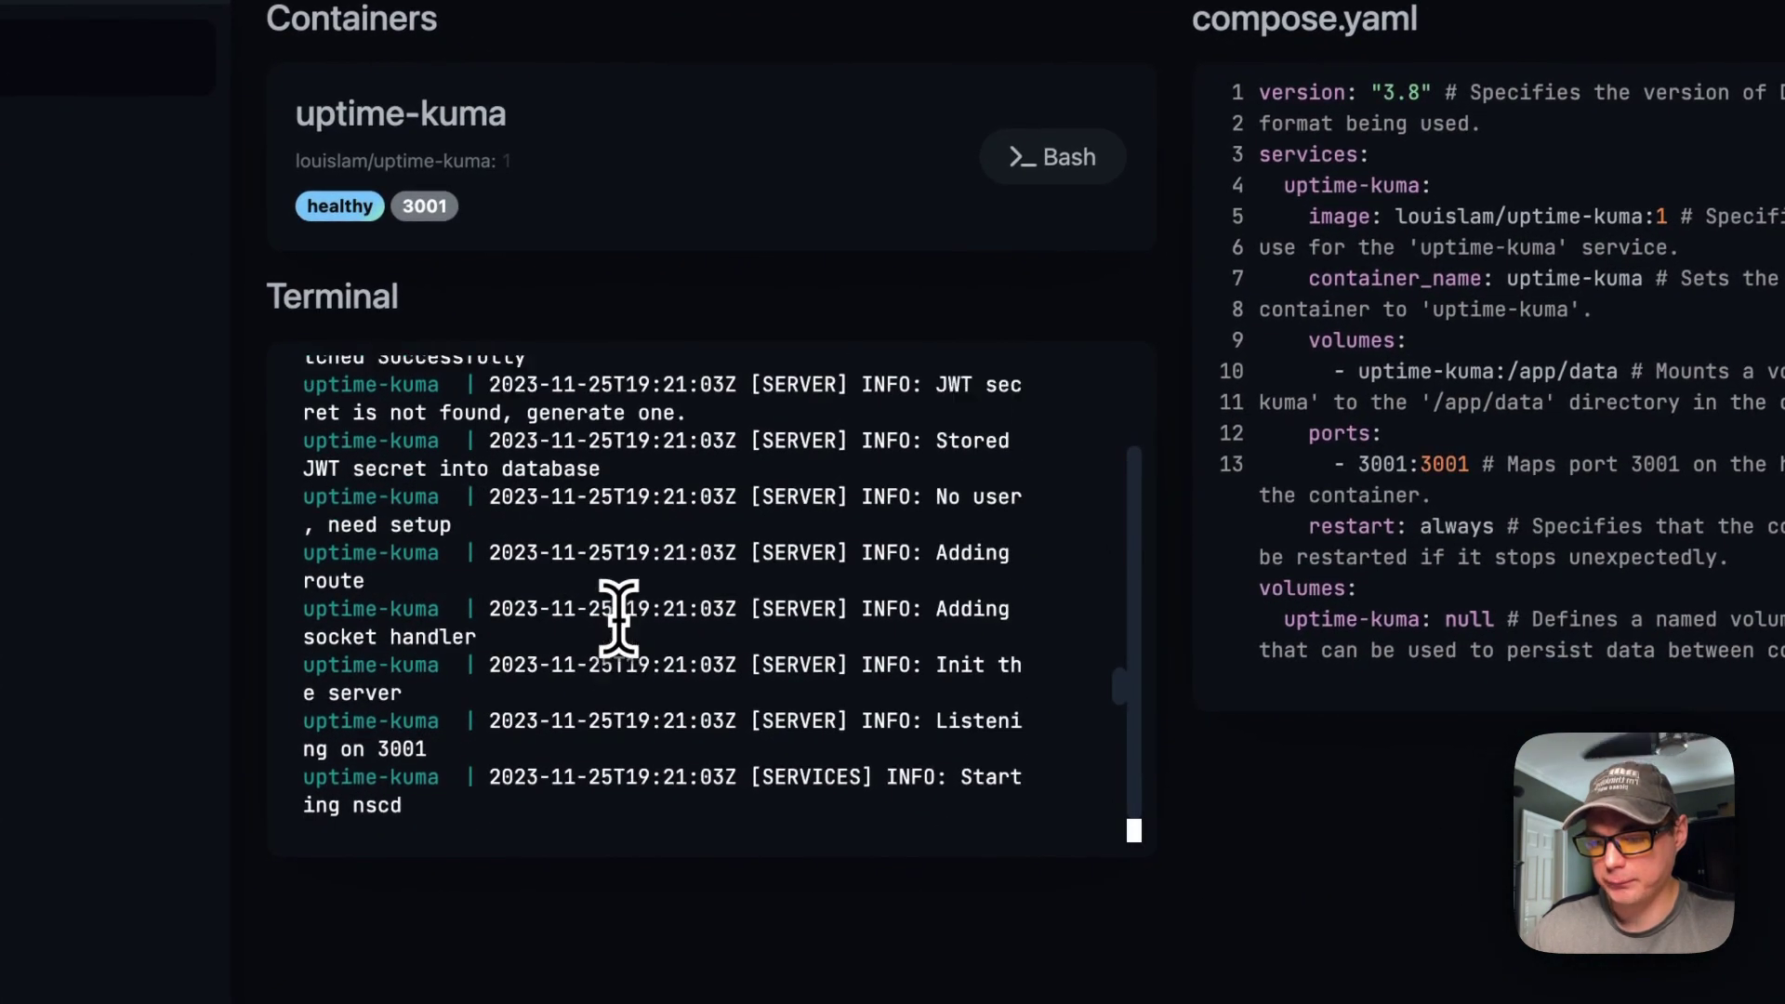
scroll(618, 609, "down", 3)
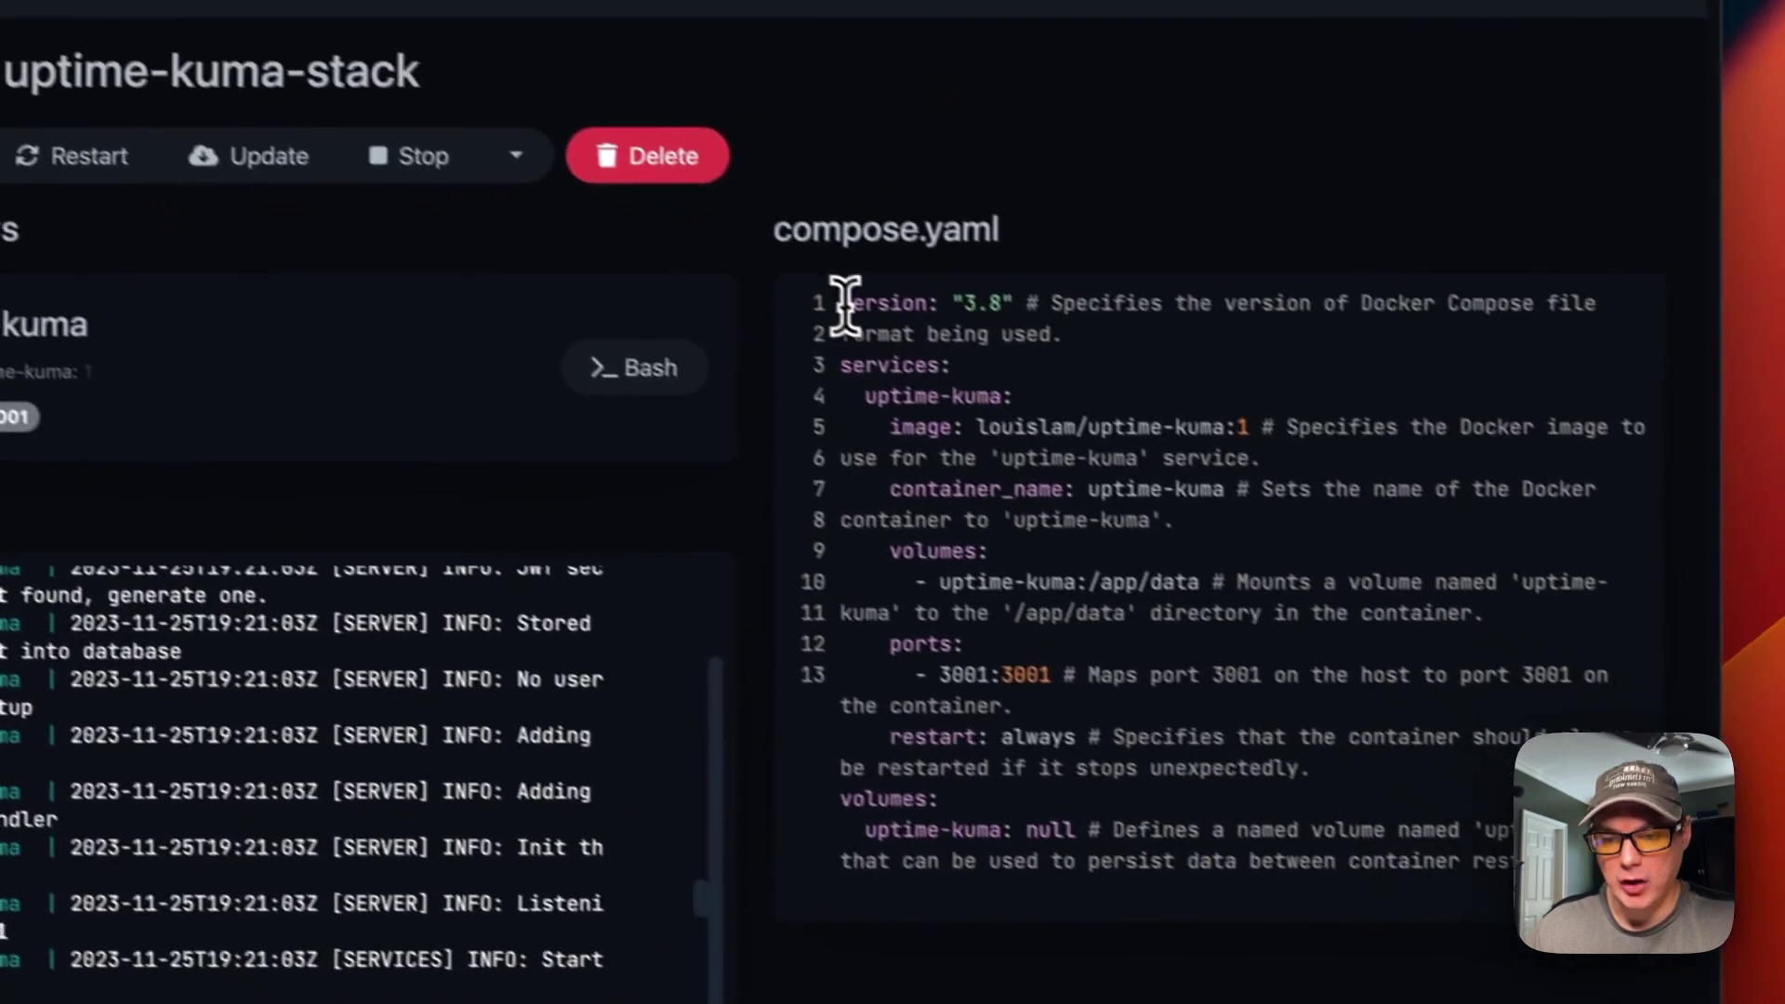
left_click_drag(1257, 92, 1747, 476)
left_click_drag(1292, 665, 1545, 842)
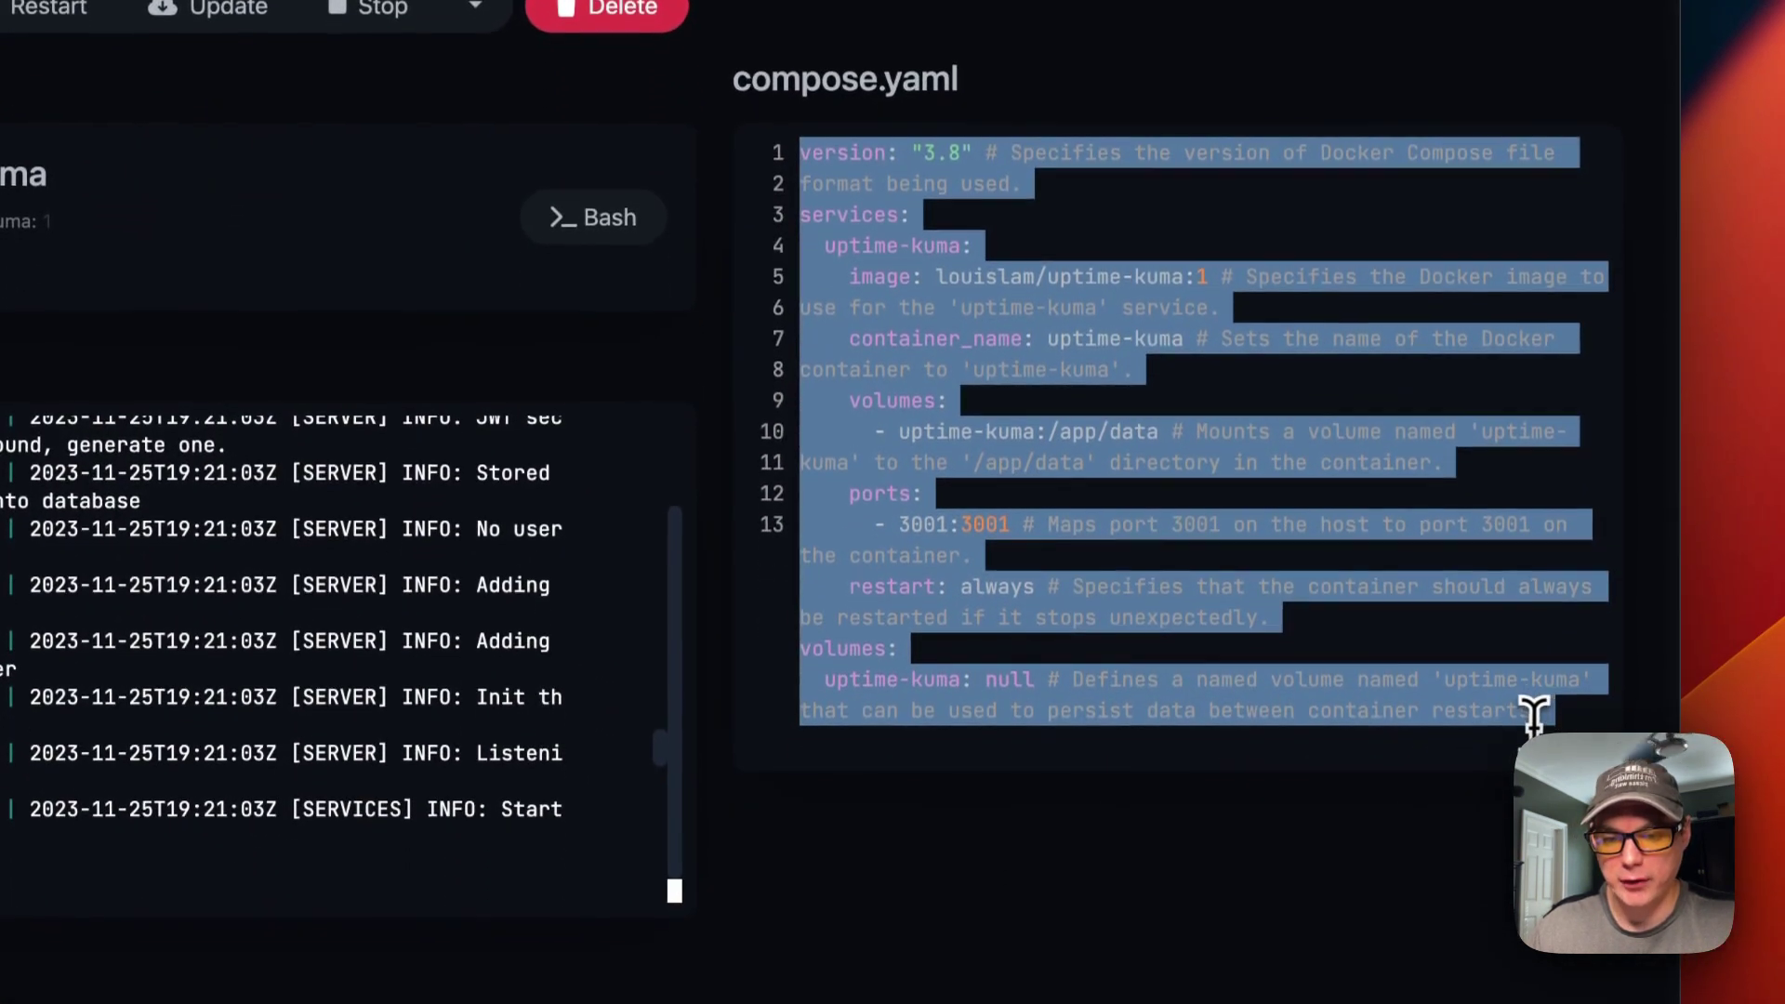
left_click(1152, 507)
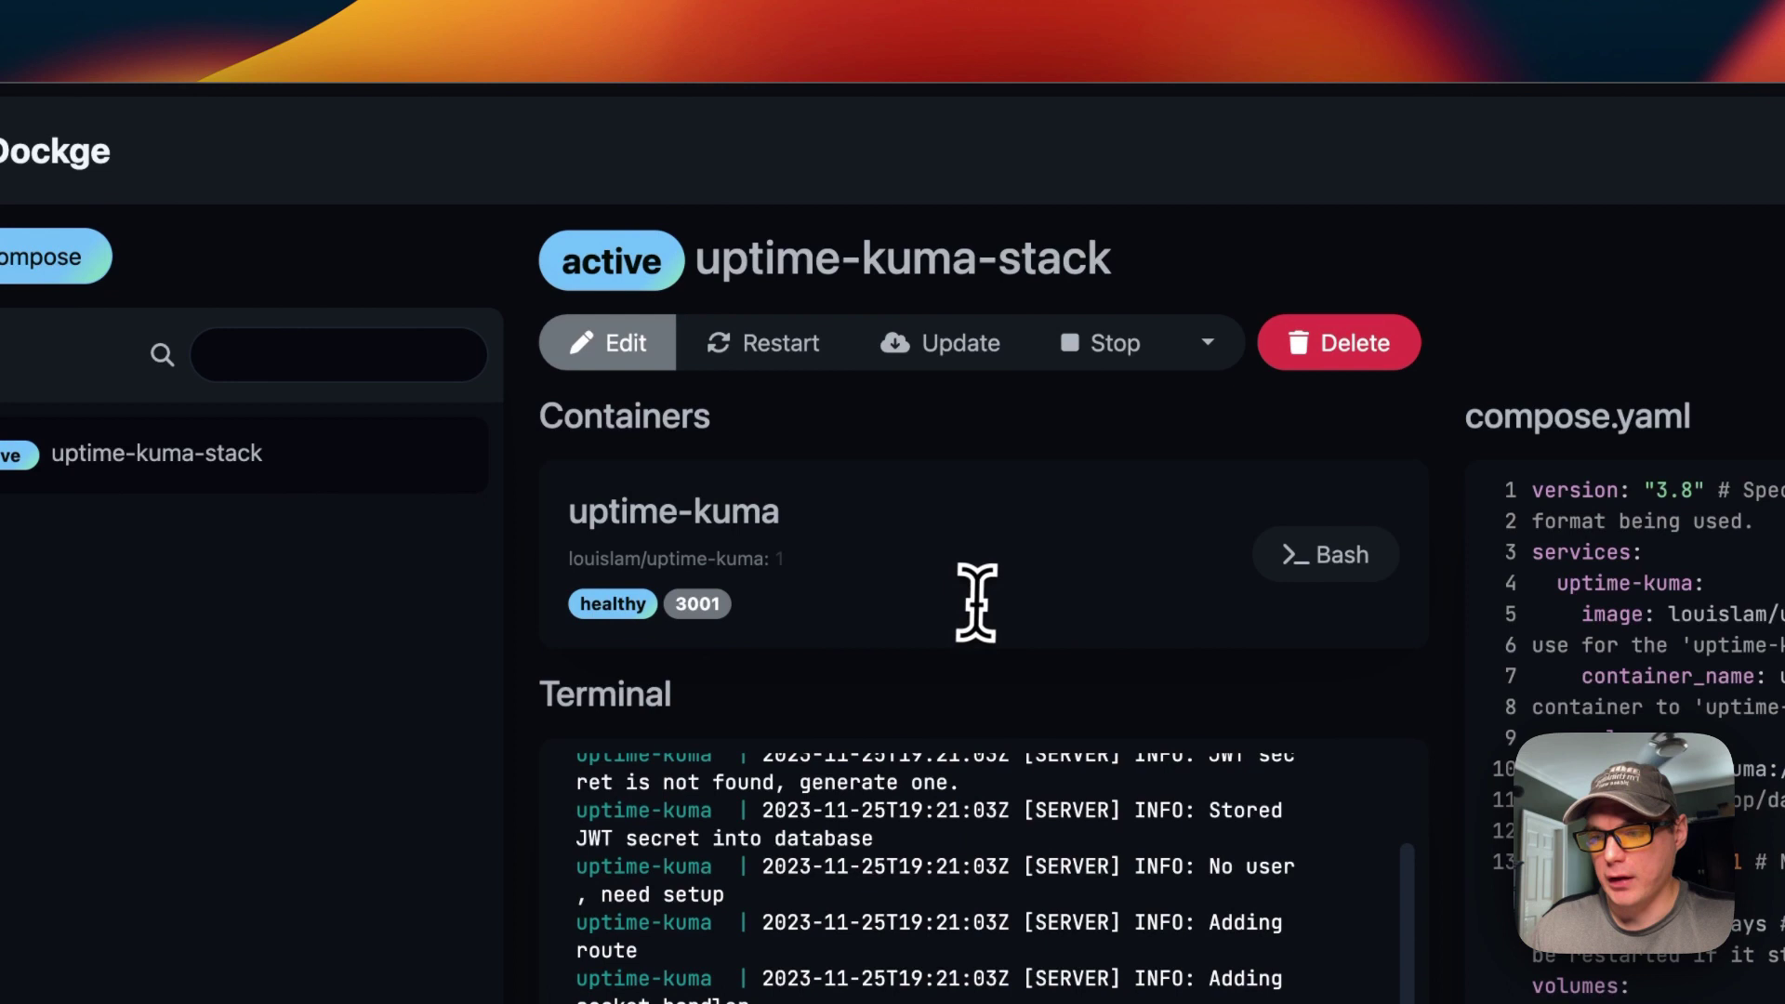
Edit uptime-kuma-stack, keep its restart policy at Always, and save it.
left_click(607, 343)
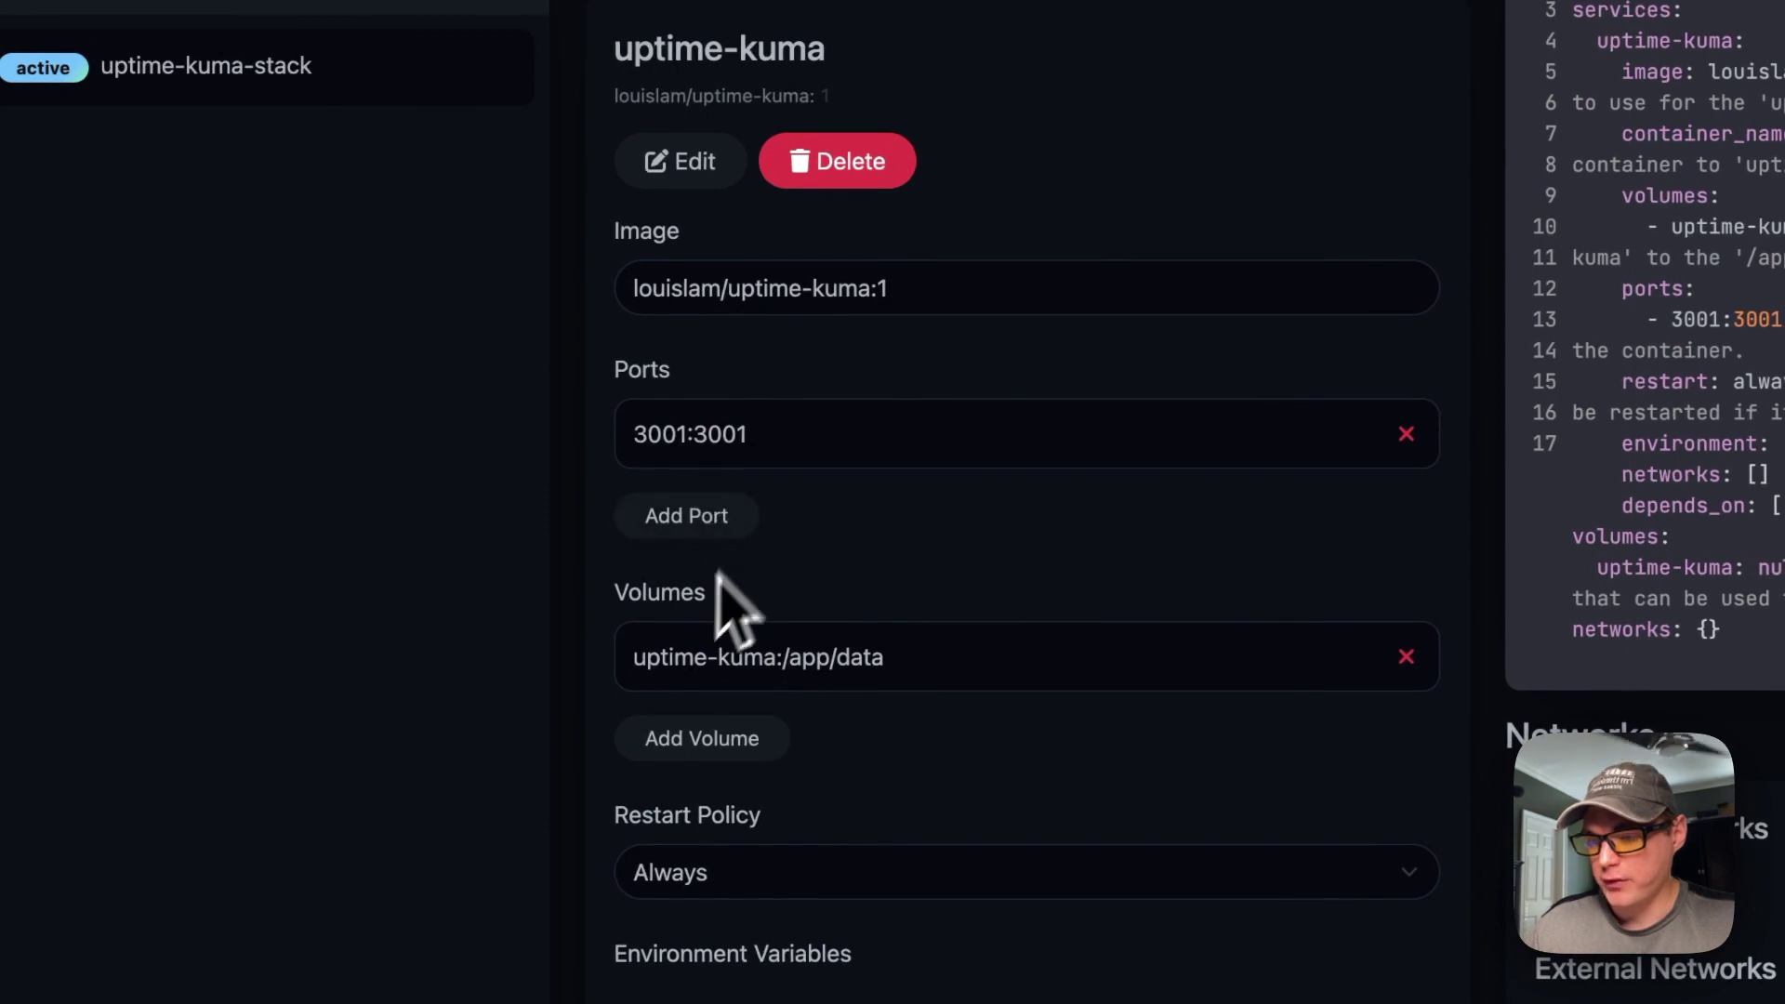
left_click(791, 874)
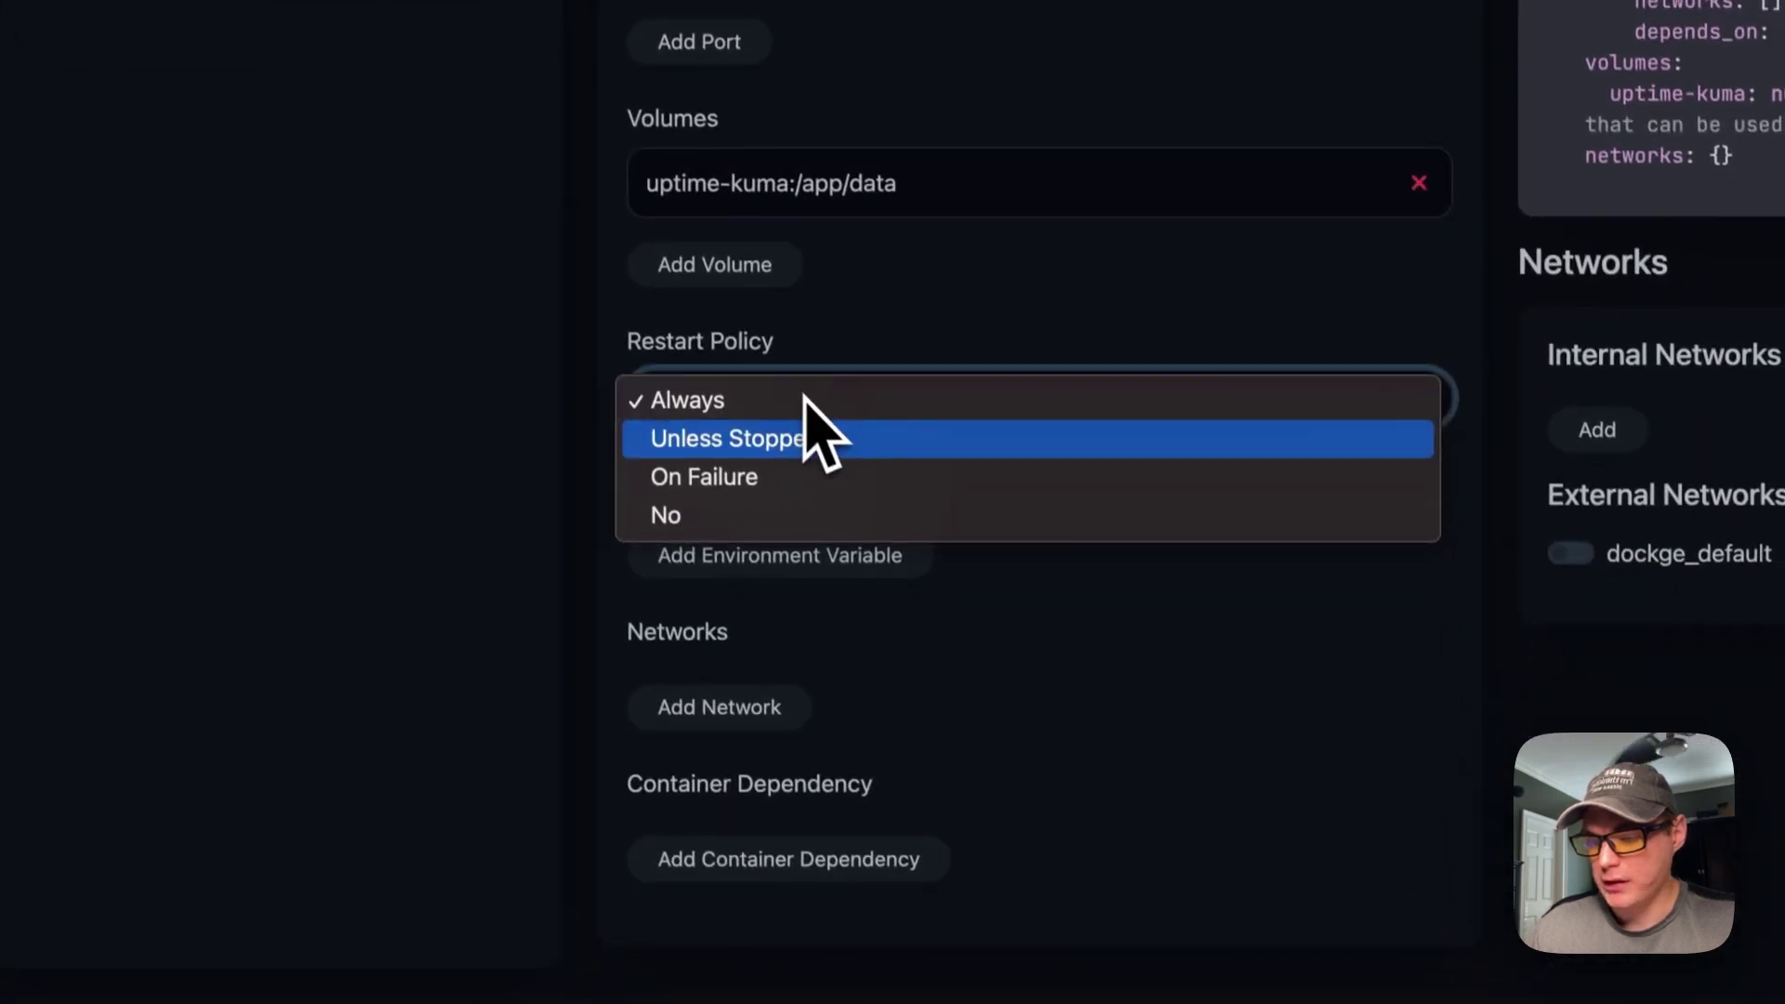
left_click(940, 316)
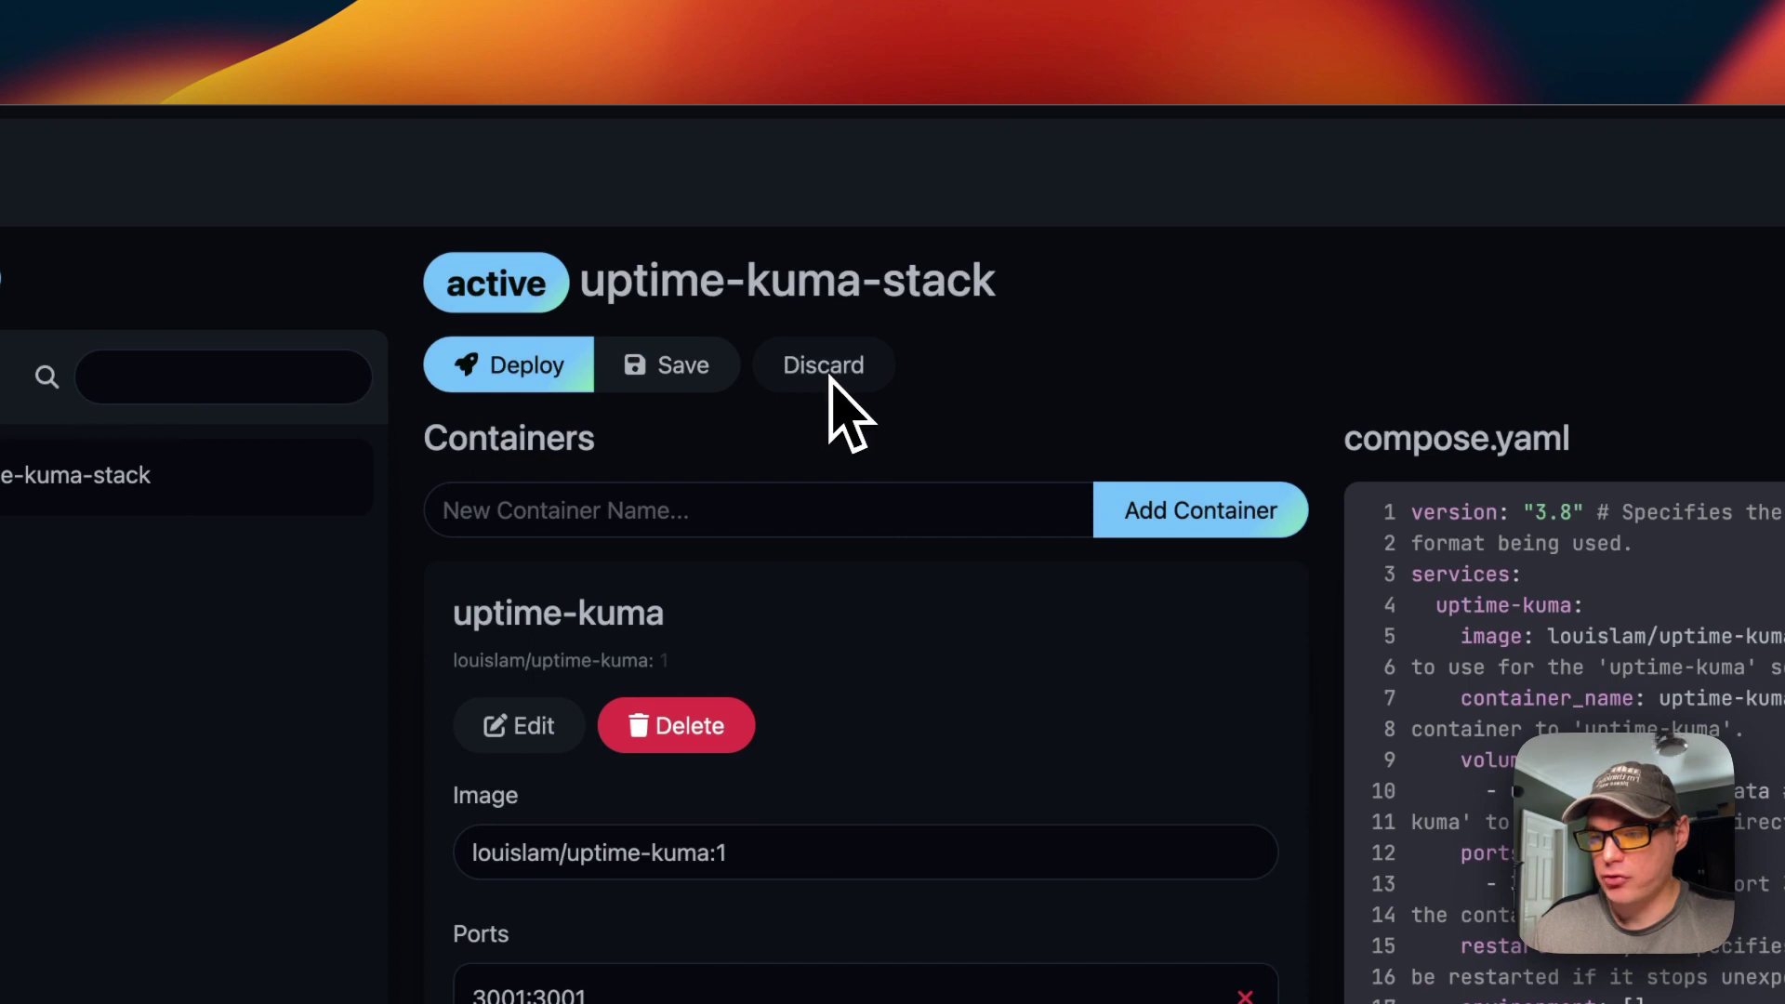
left_click(685, 373)
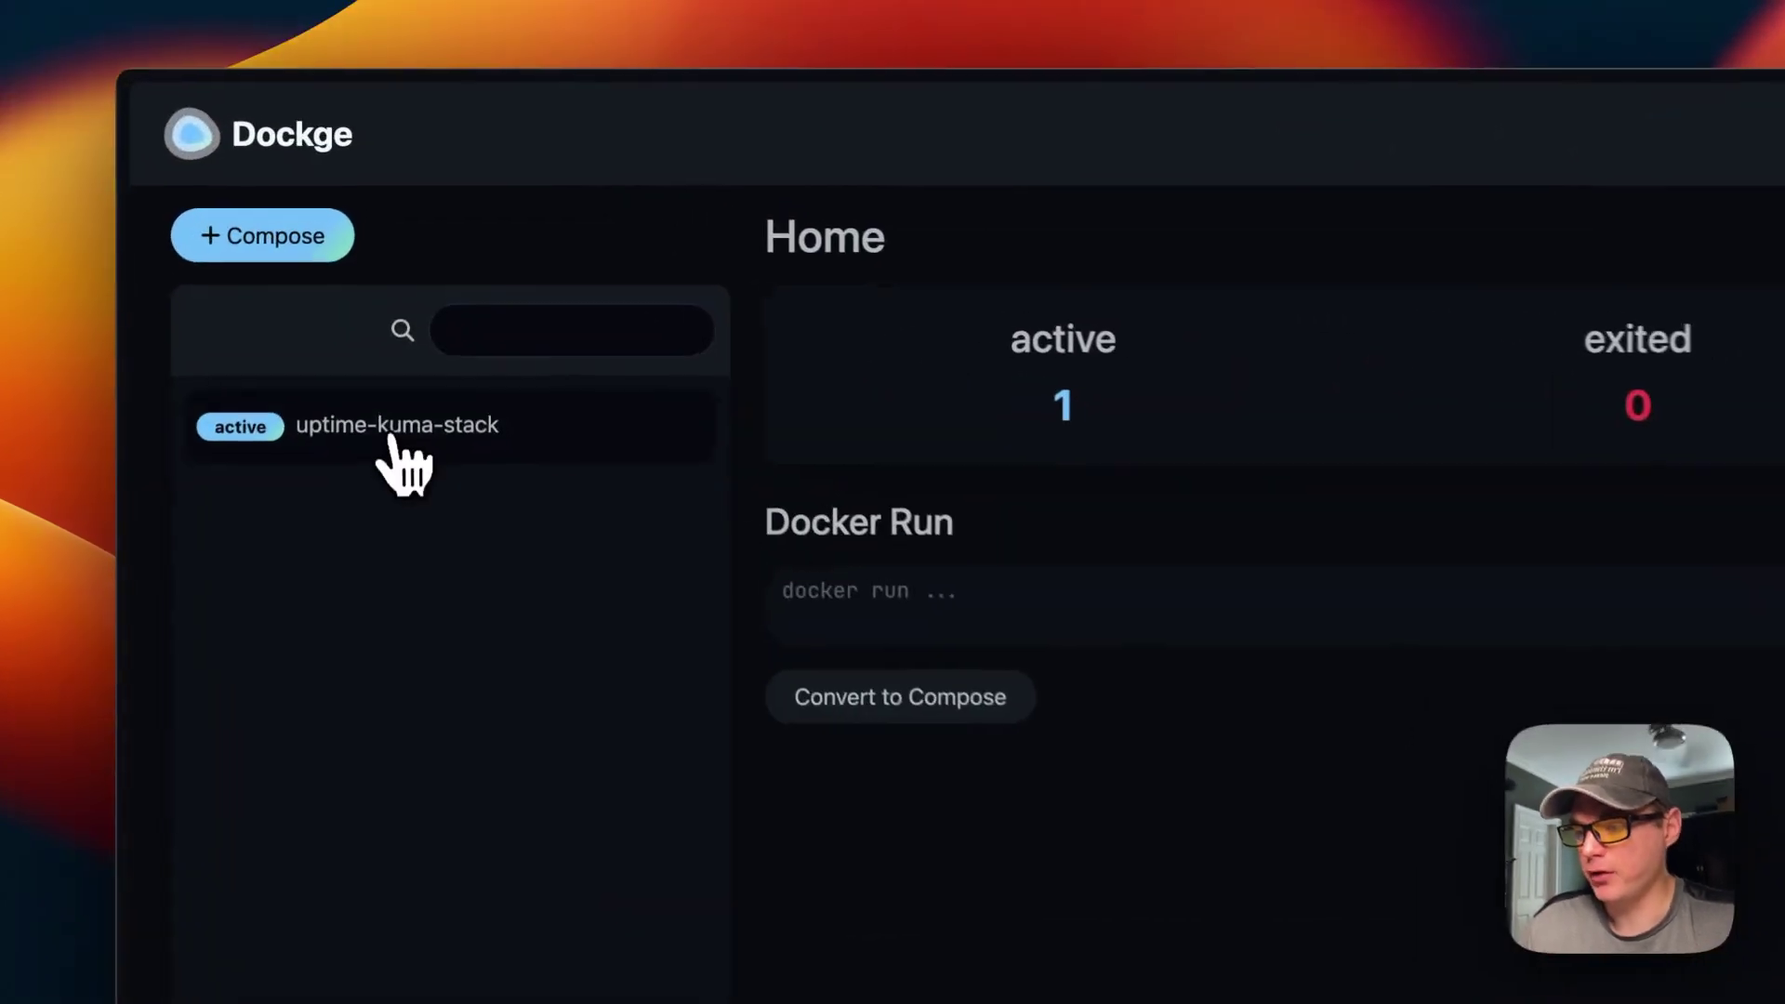
Open uptime-kuma-stack and create the Uptime Kuma admin account on port 3001.
left_click(395, 435)
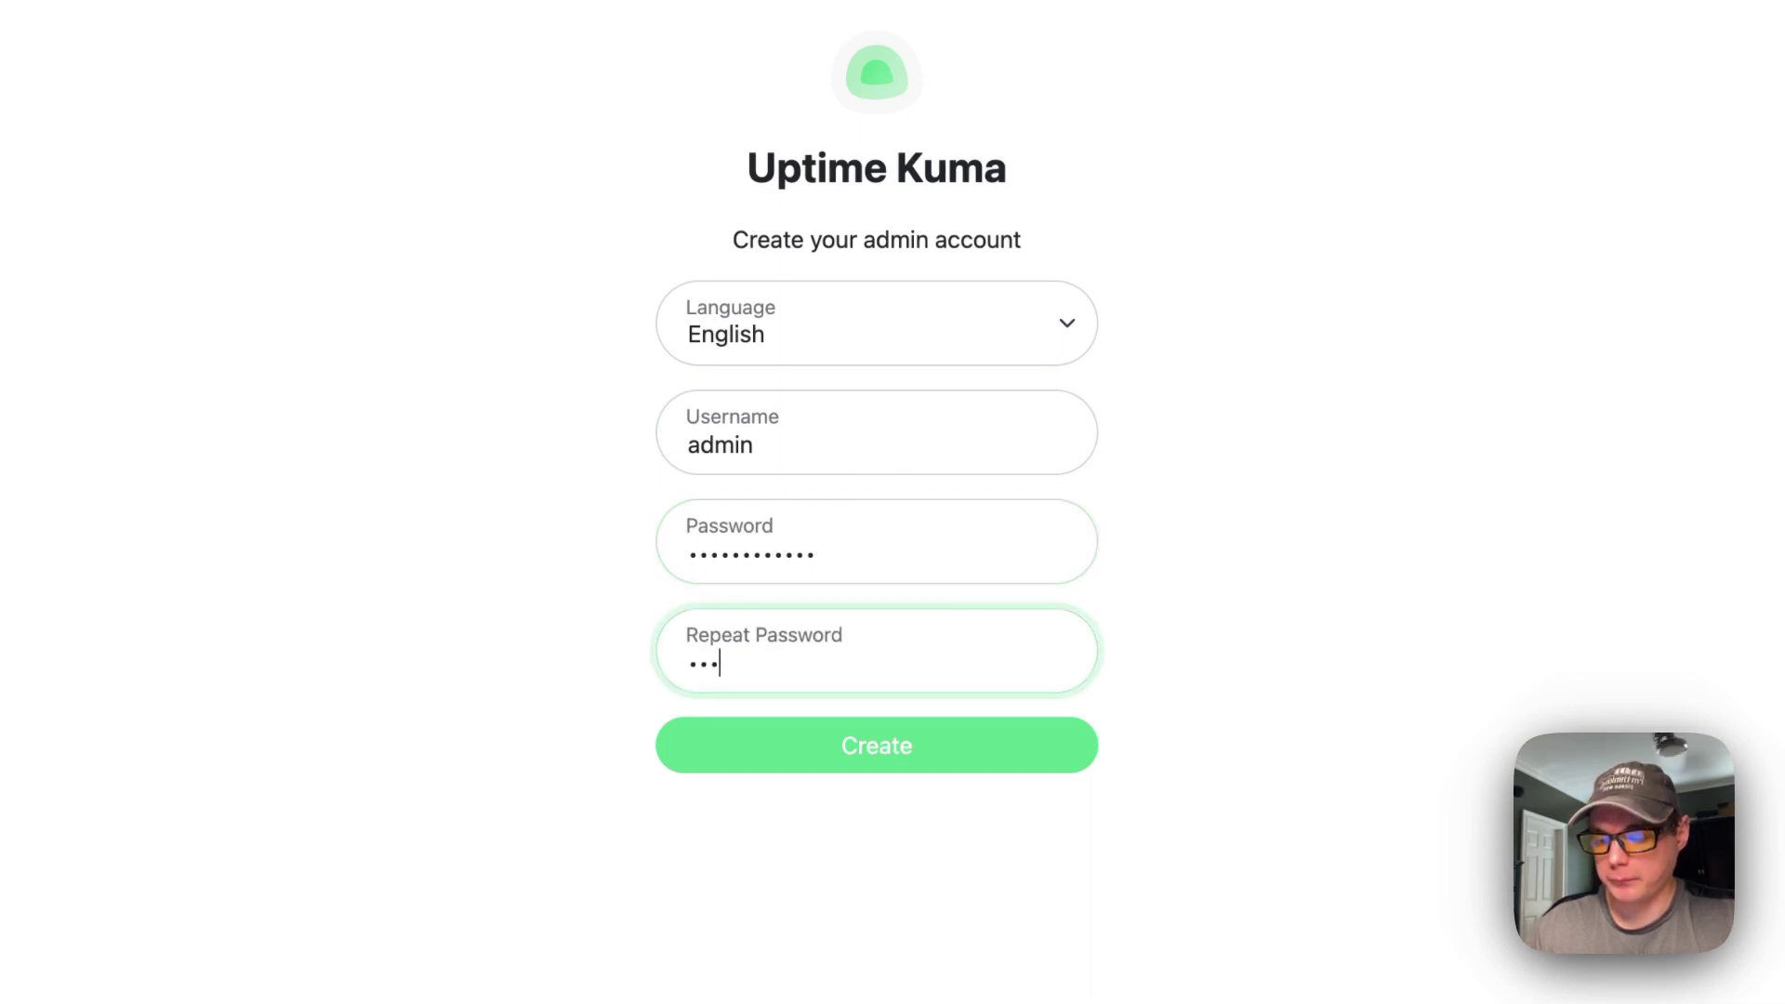
key("Return")
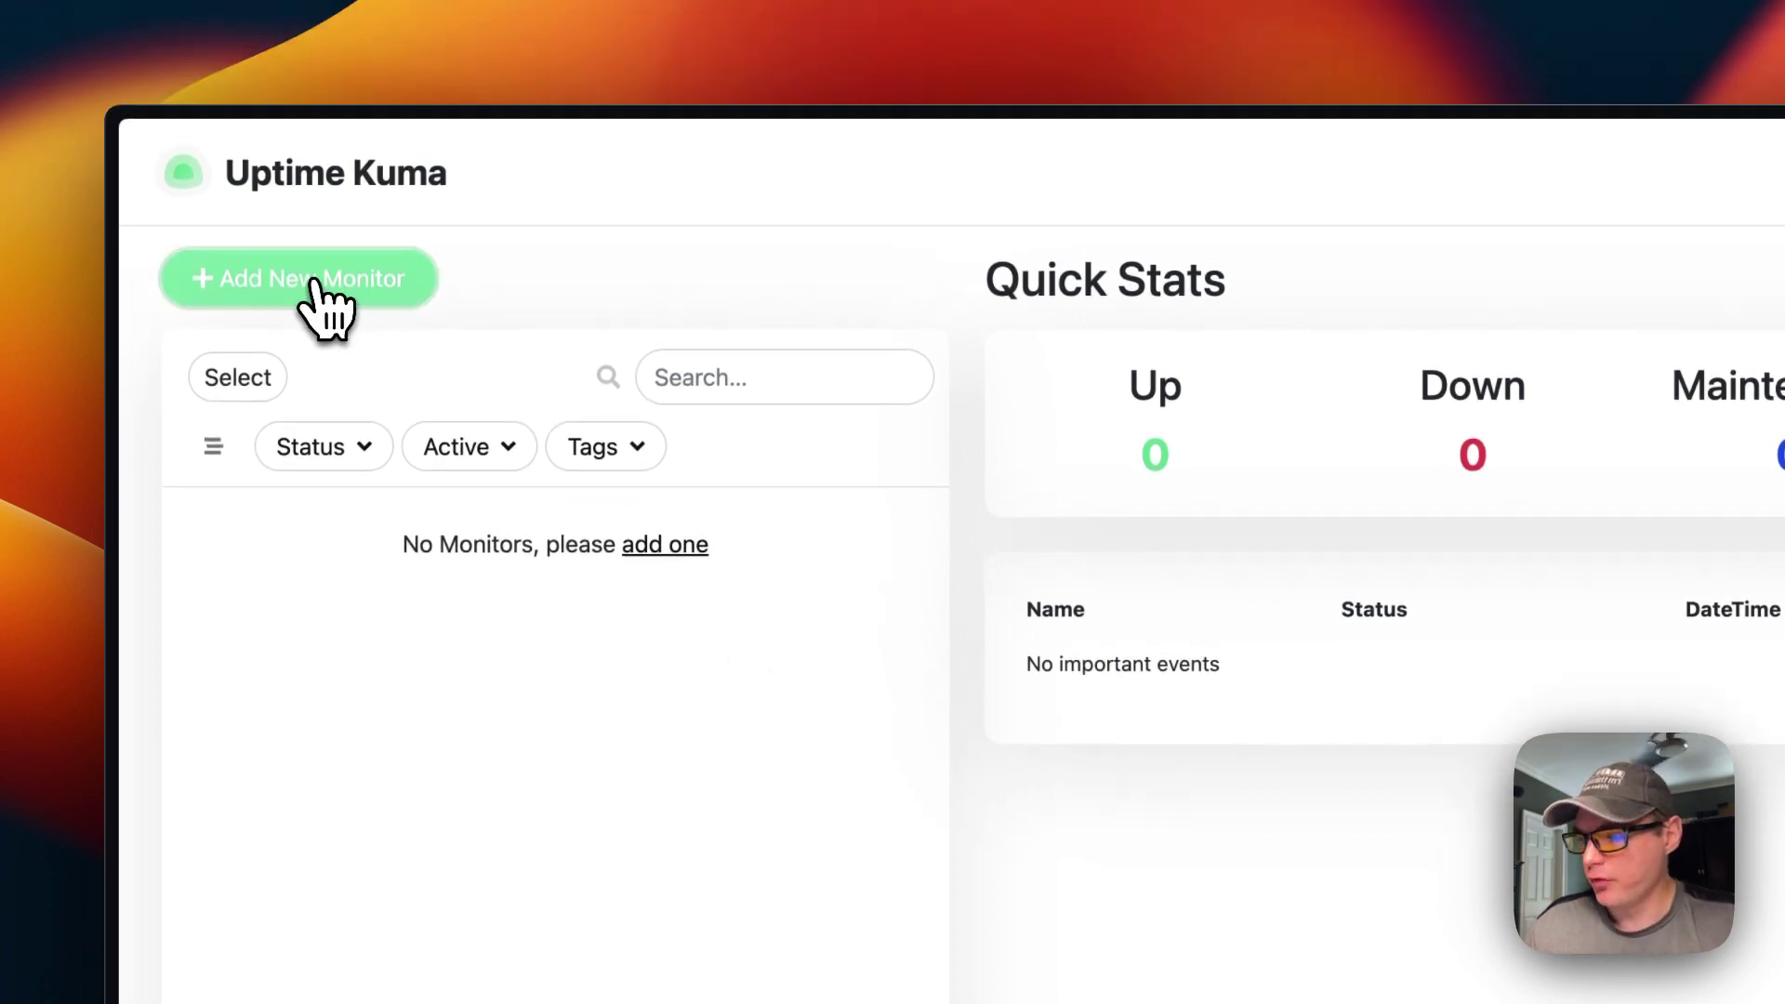
left_click(316, 279)
left_click(1120, 630)
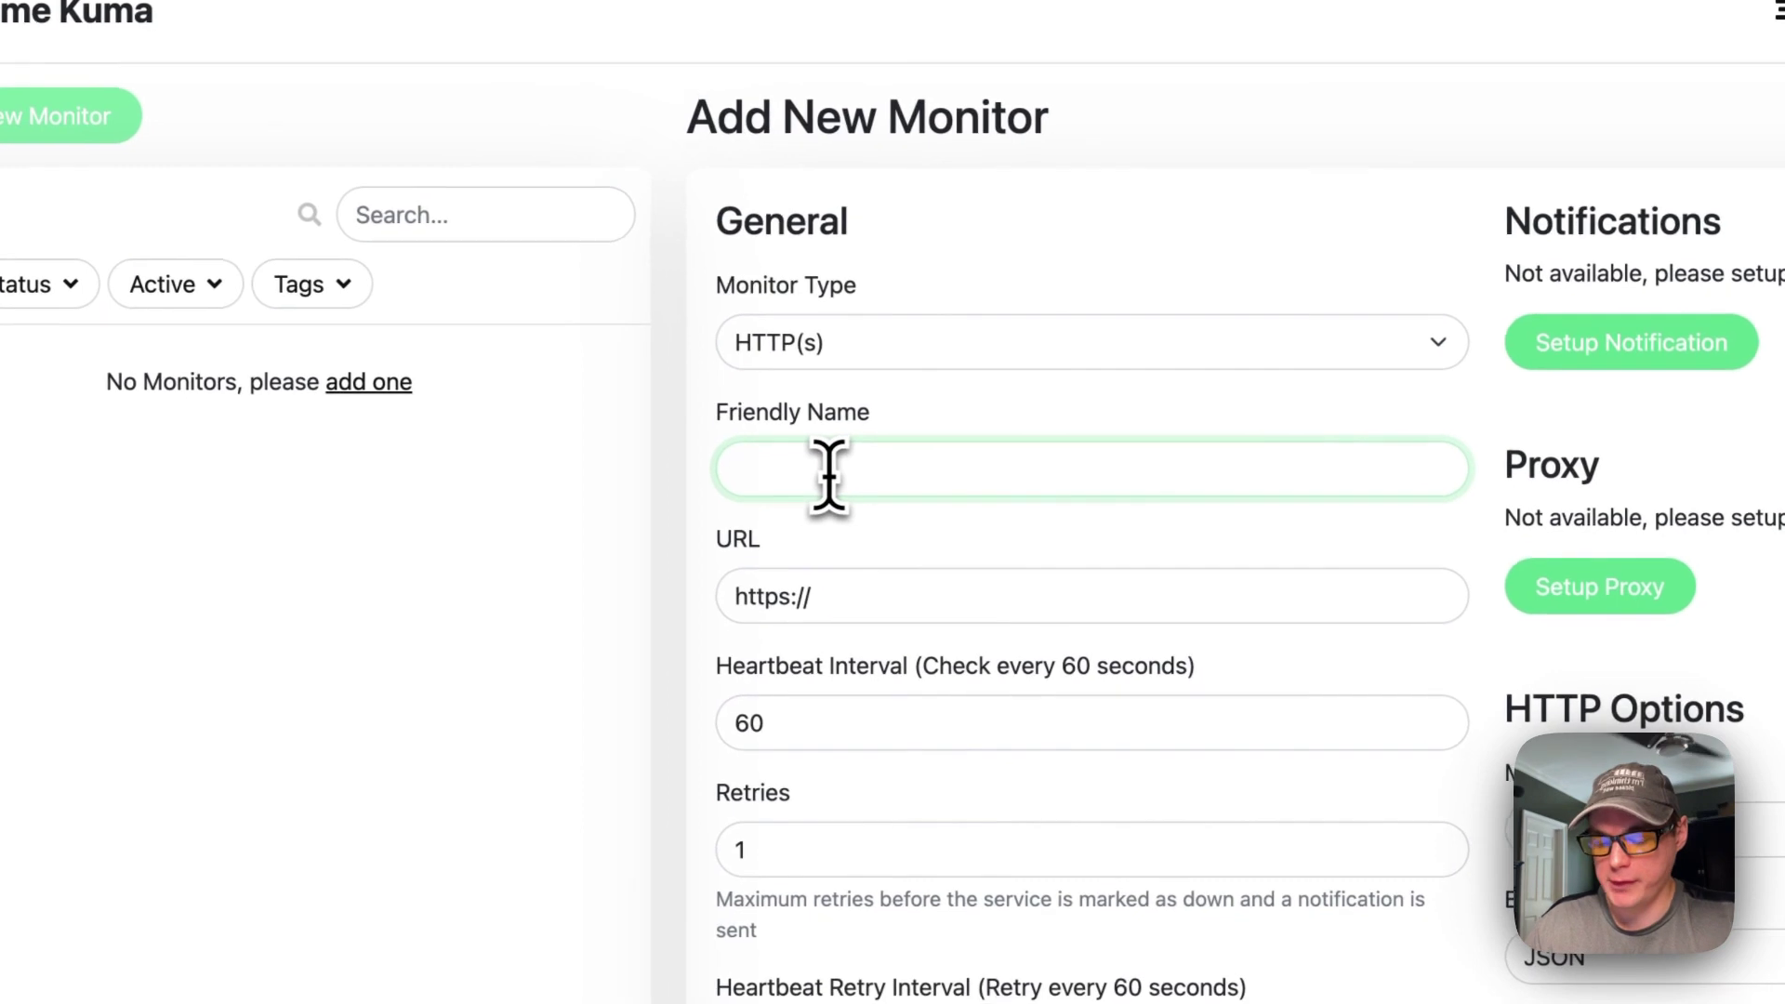
type("Bi")
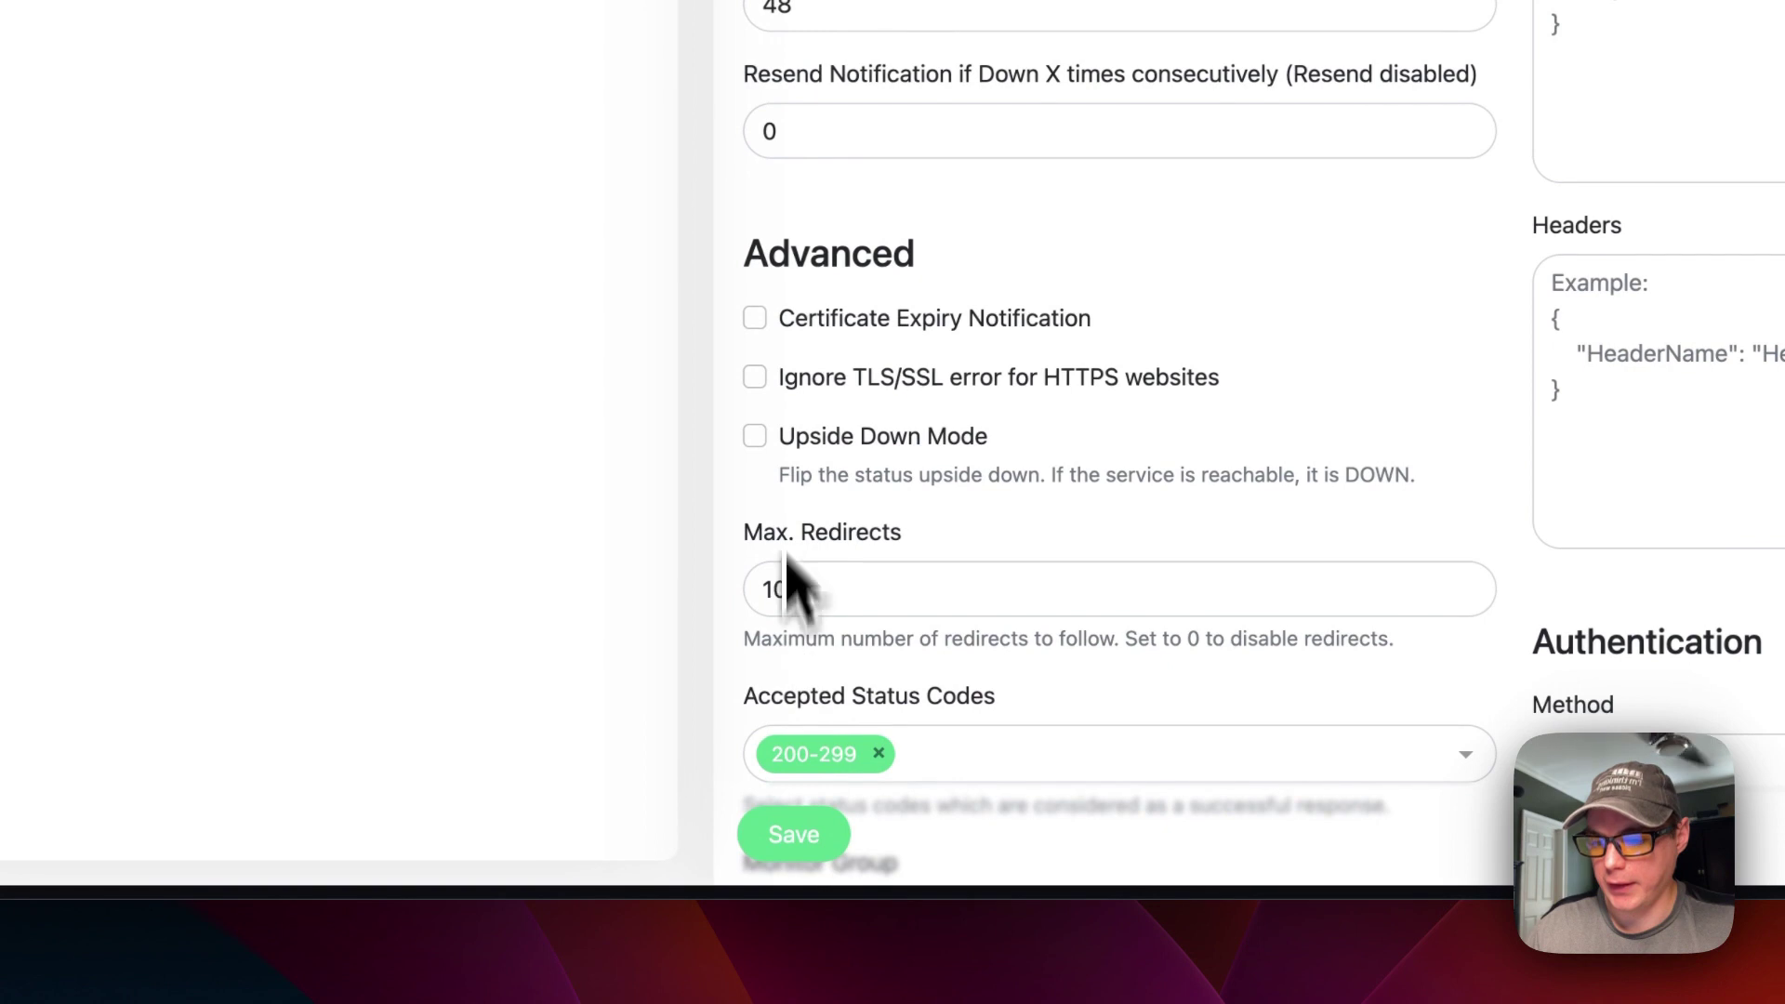
left_click(792, 320)
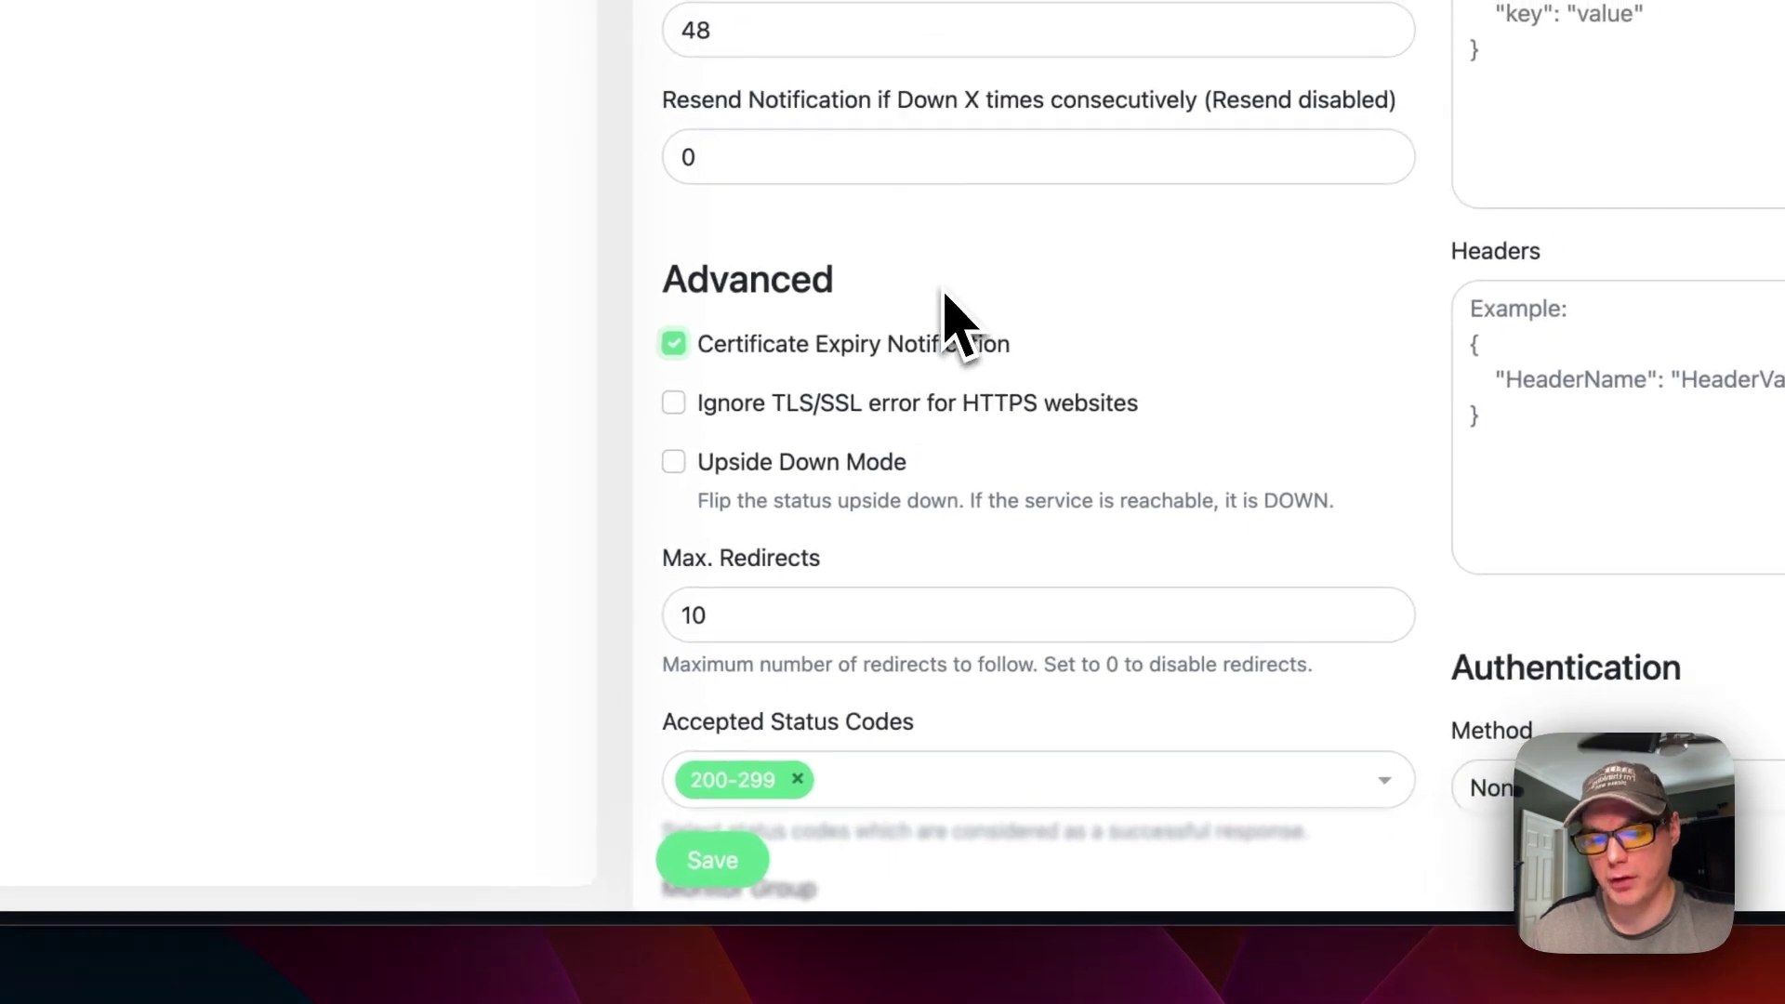
left_click(785, 827)
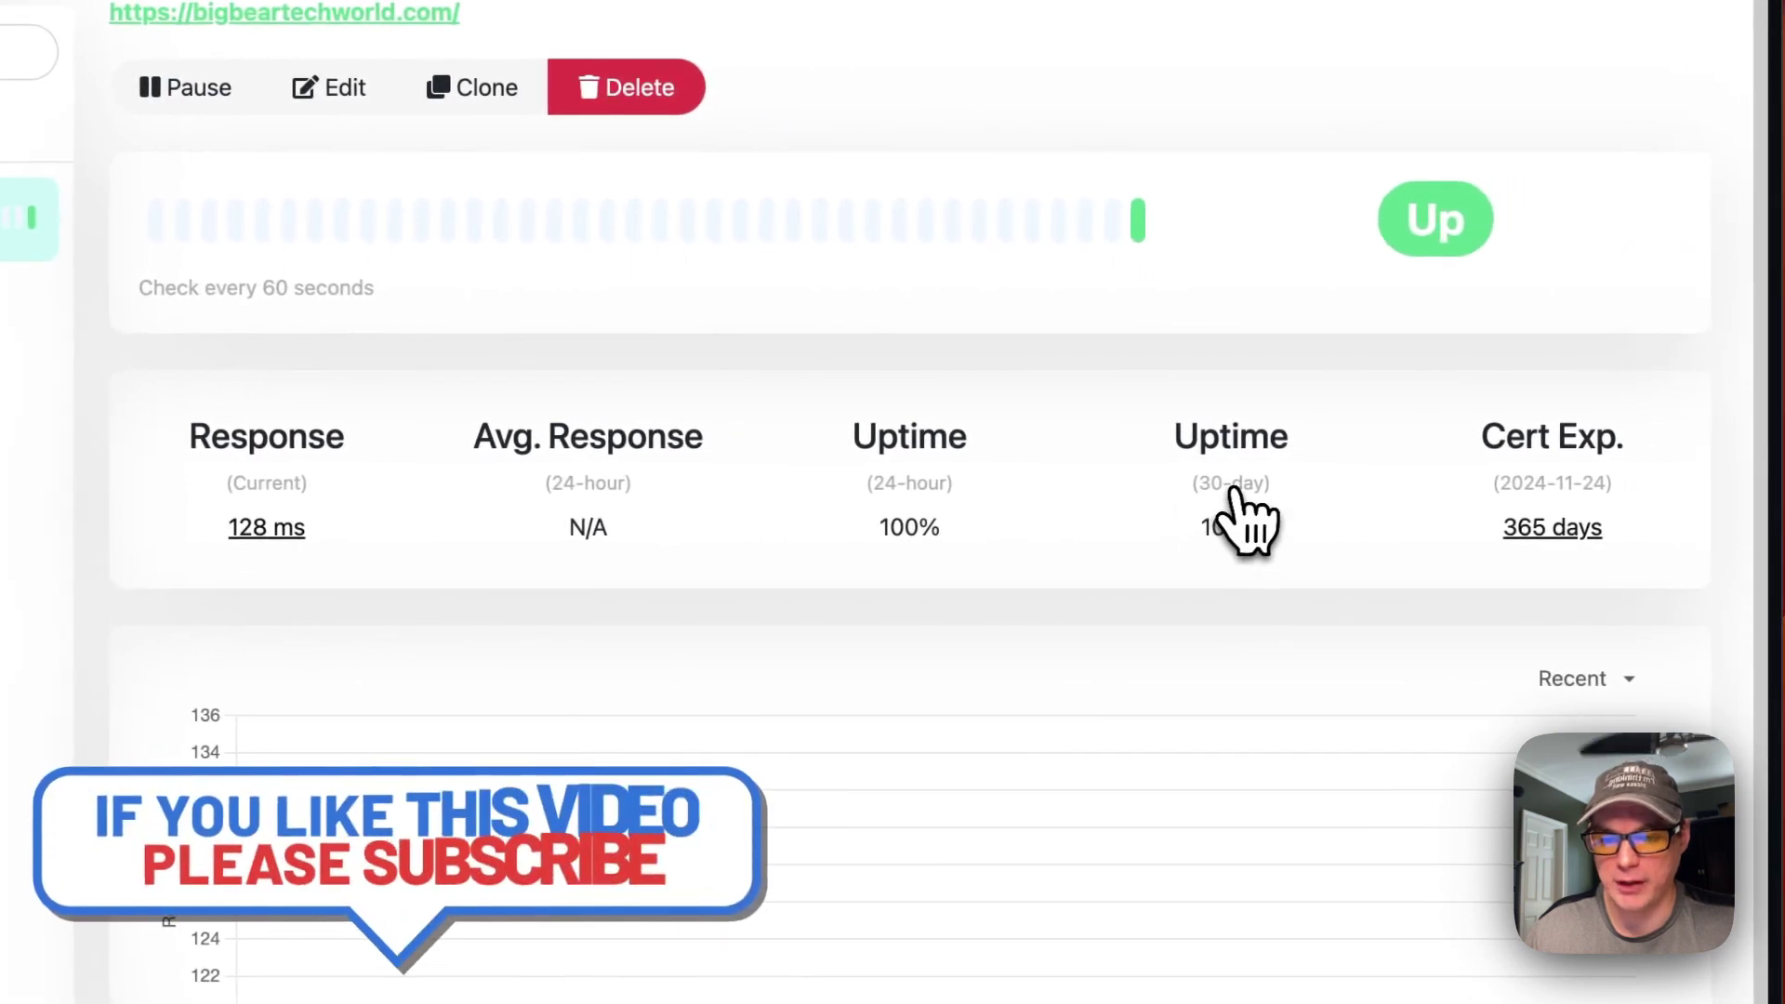
left_click_drag(782, 509, 977, 534)
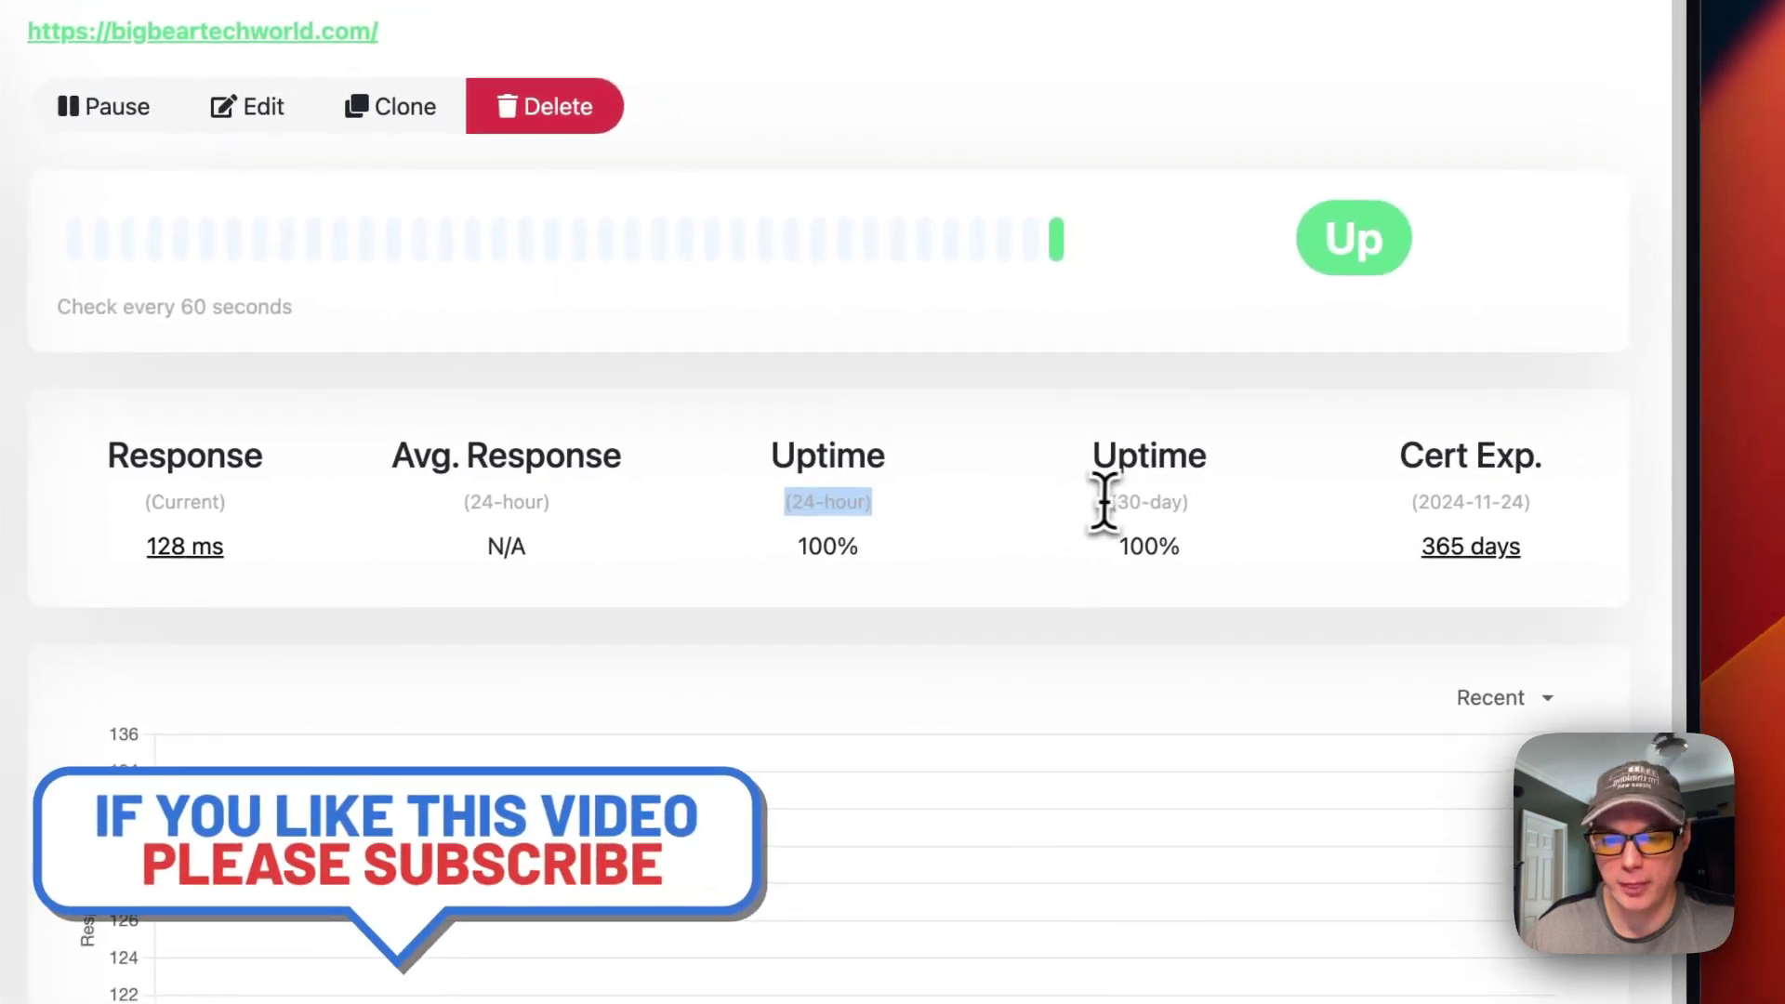
left_click_drag(1126, 507, 1439, 542)
left_click(1347, 571)
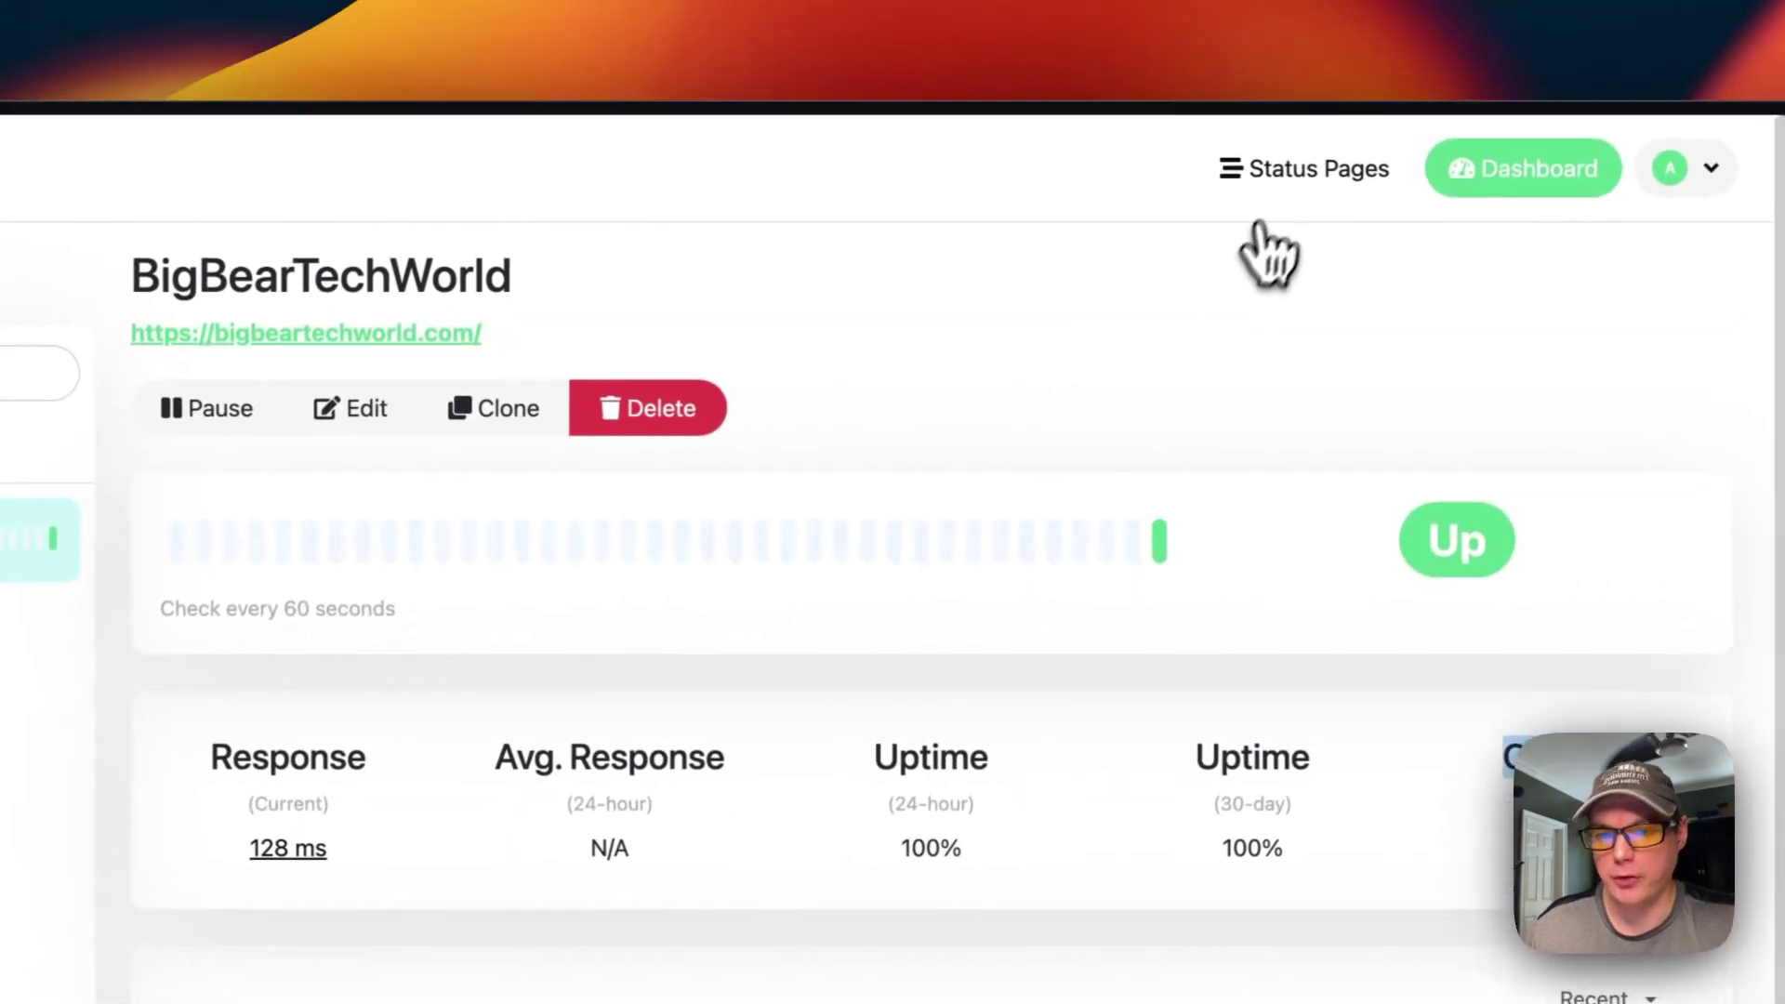
Create a new status page named testing with slug testing.
left_click(1288, 178)
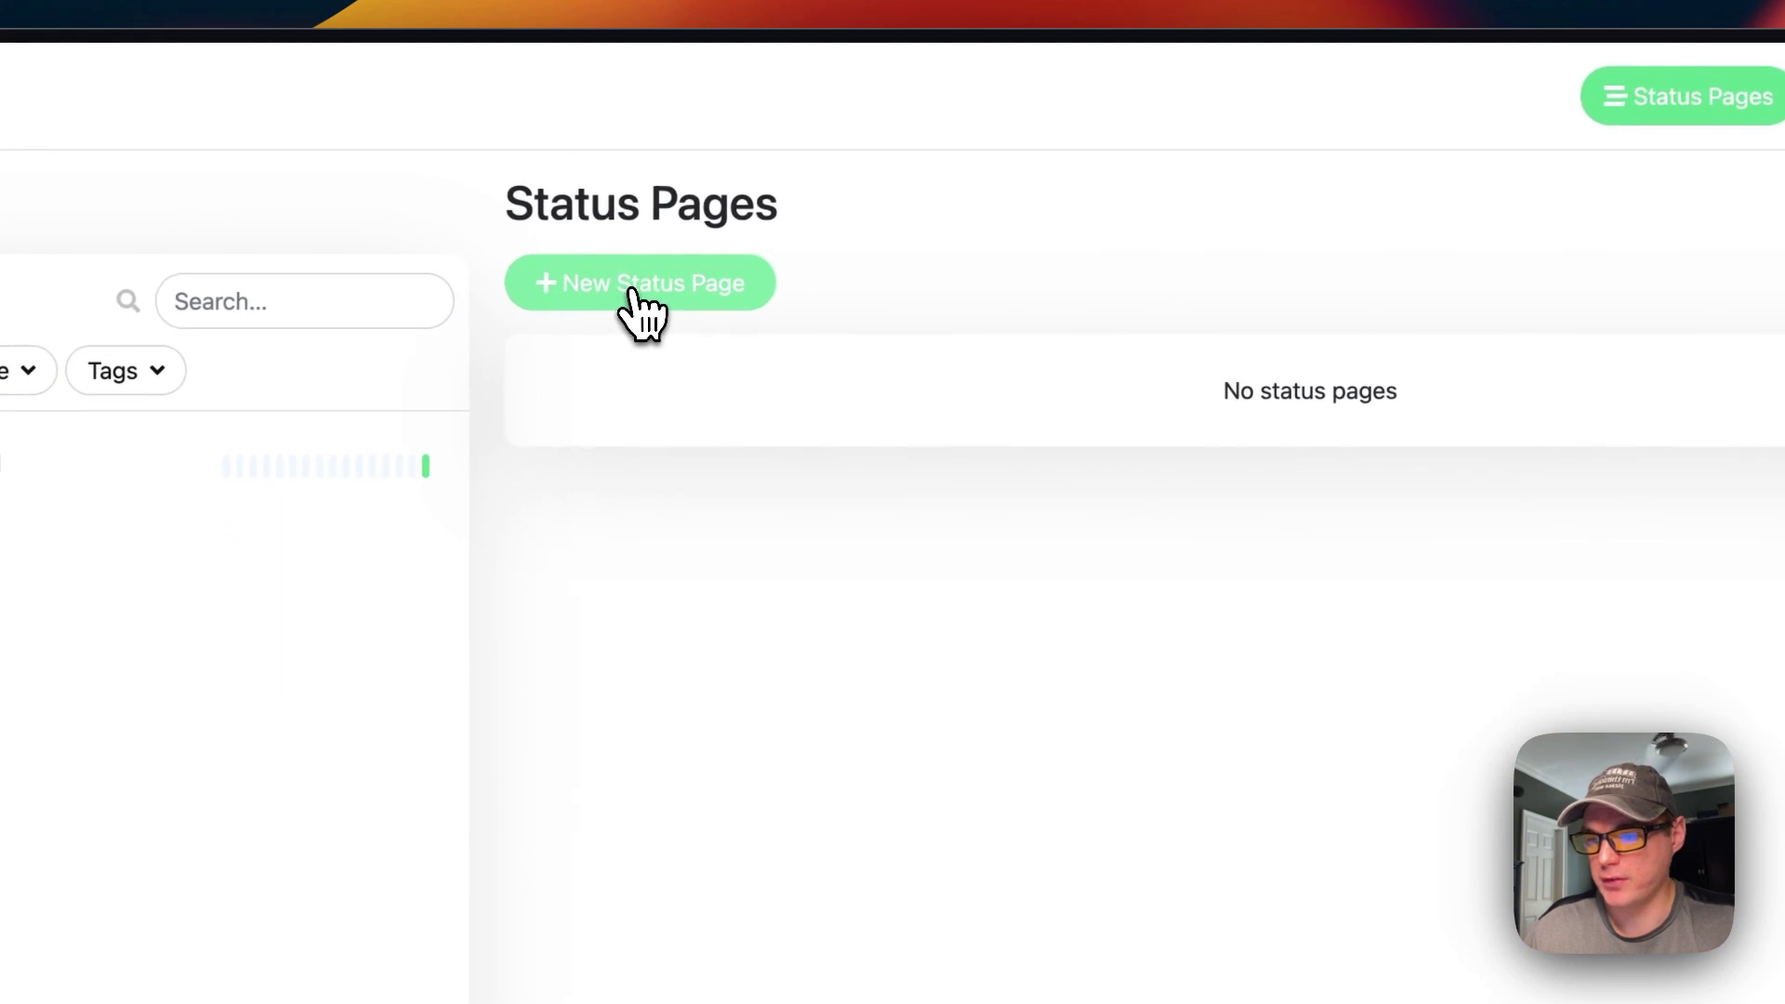
left_click(633, 291)
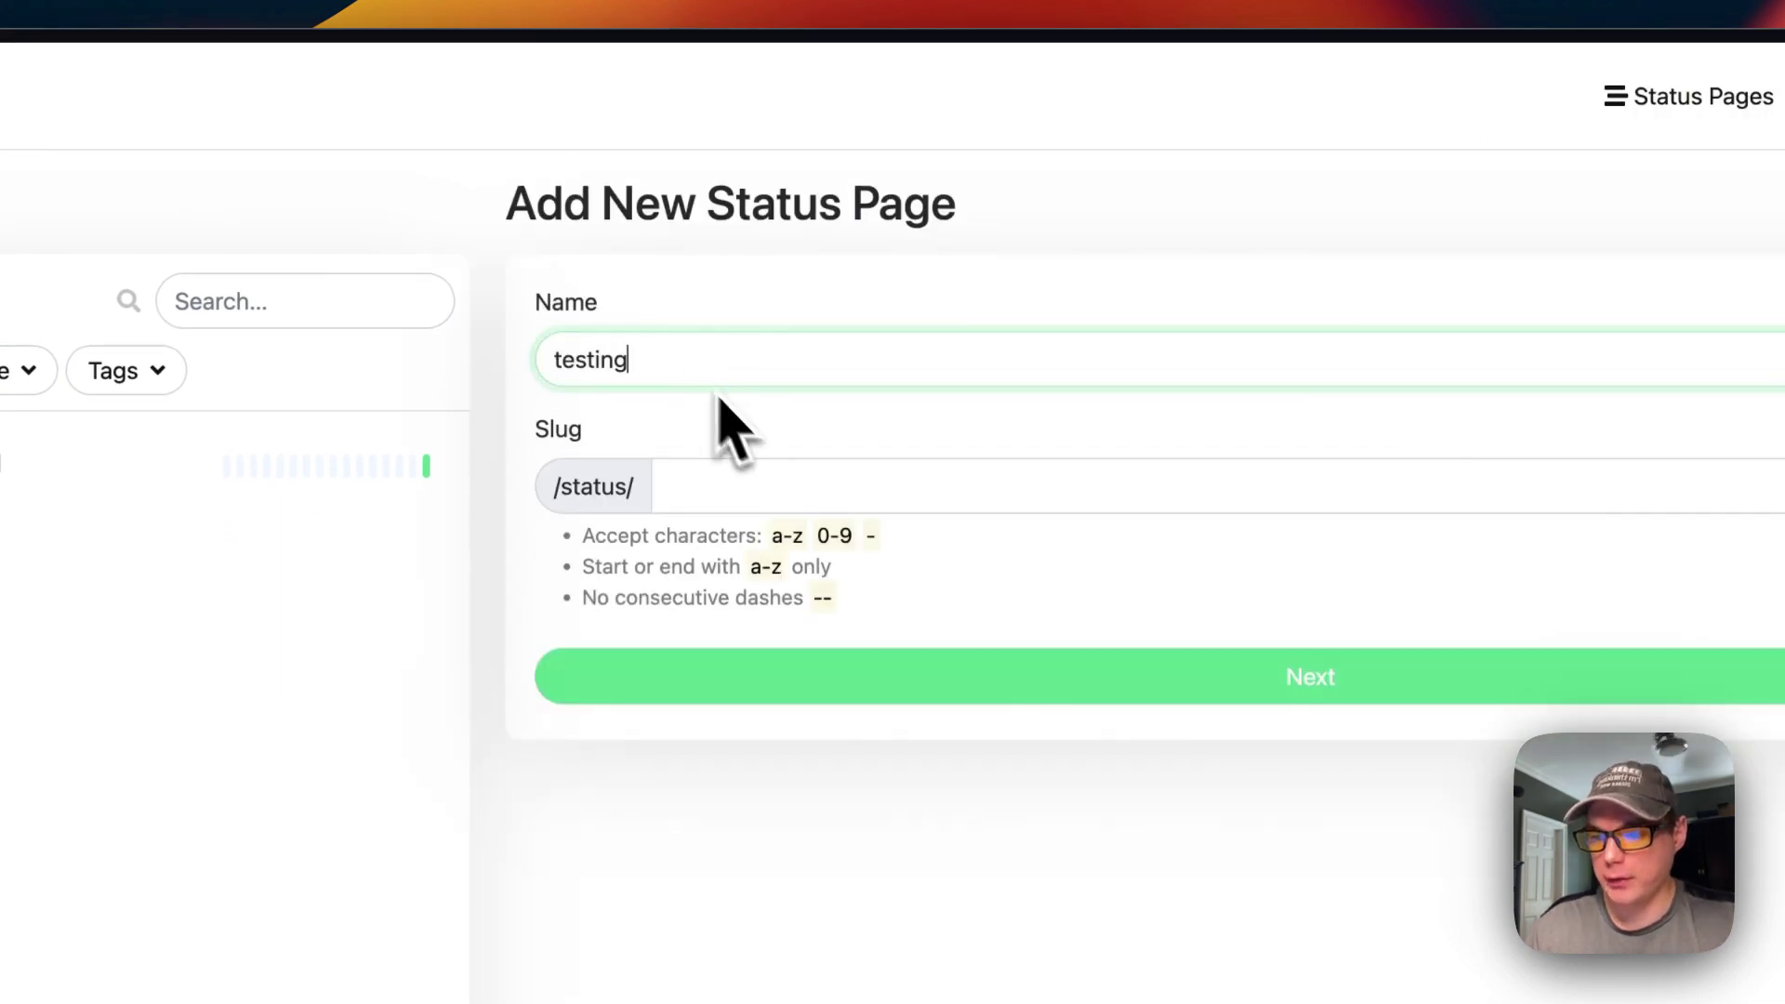
left_click(727, 472)
type("testing")
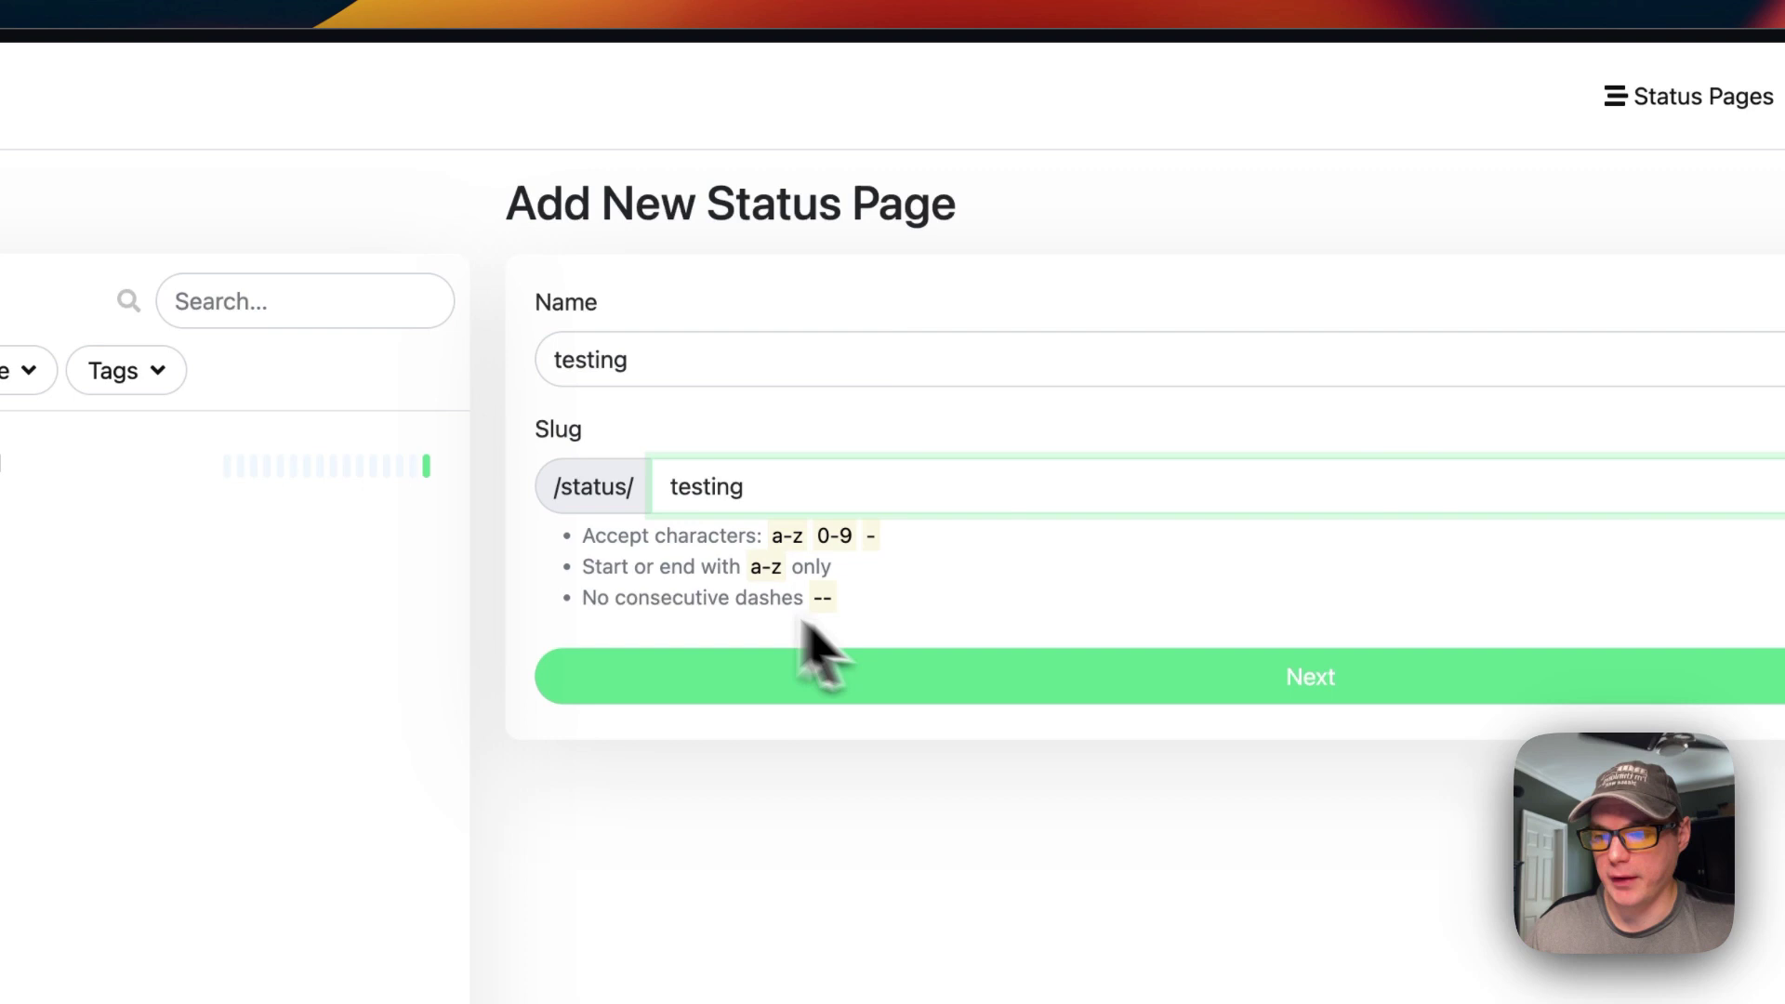
left_click(760, 697)
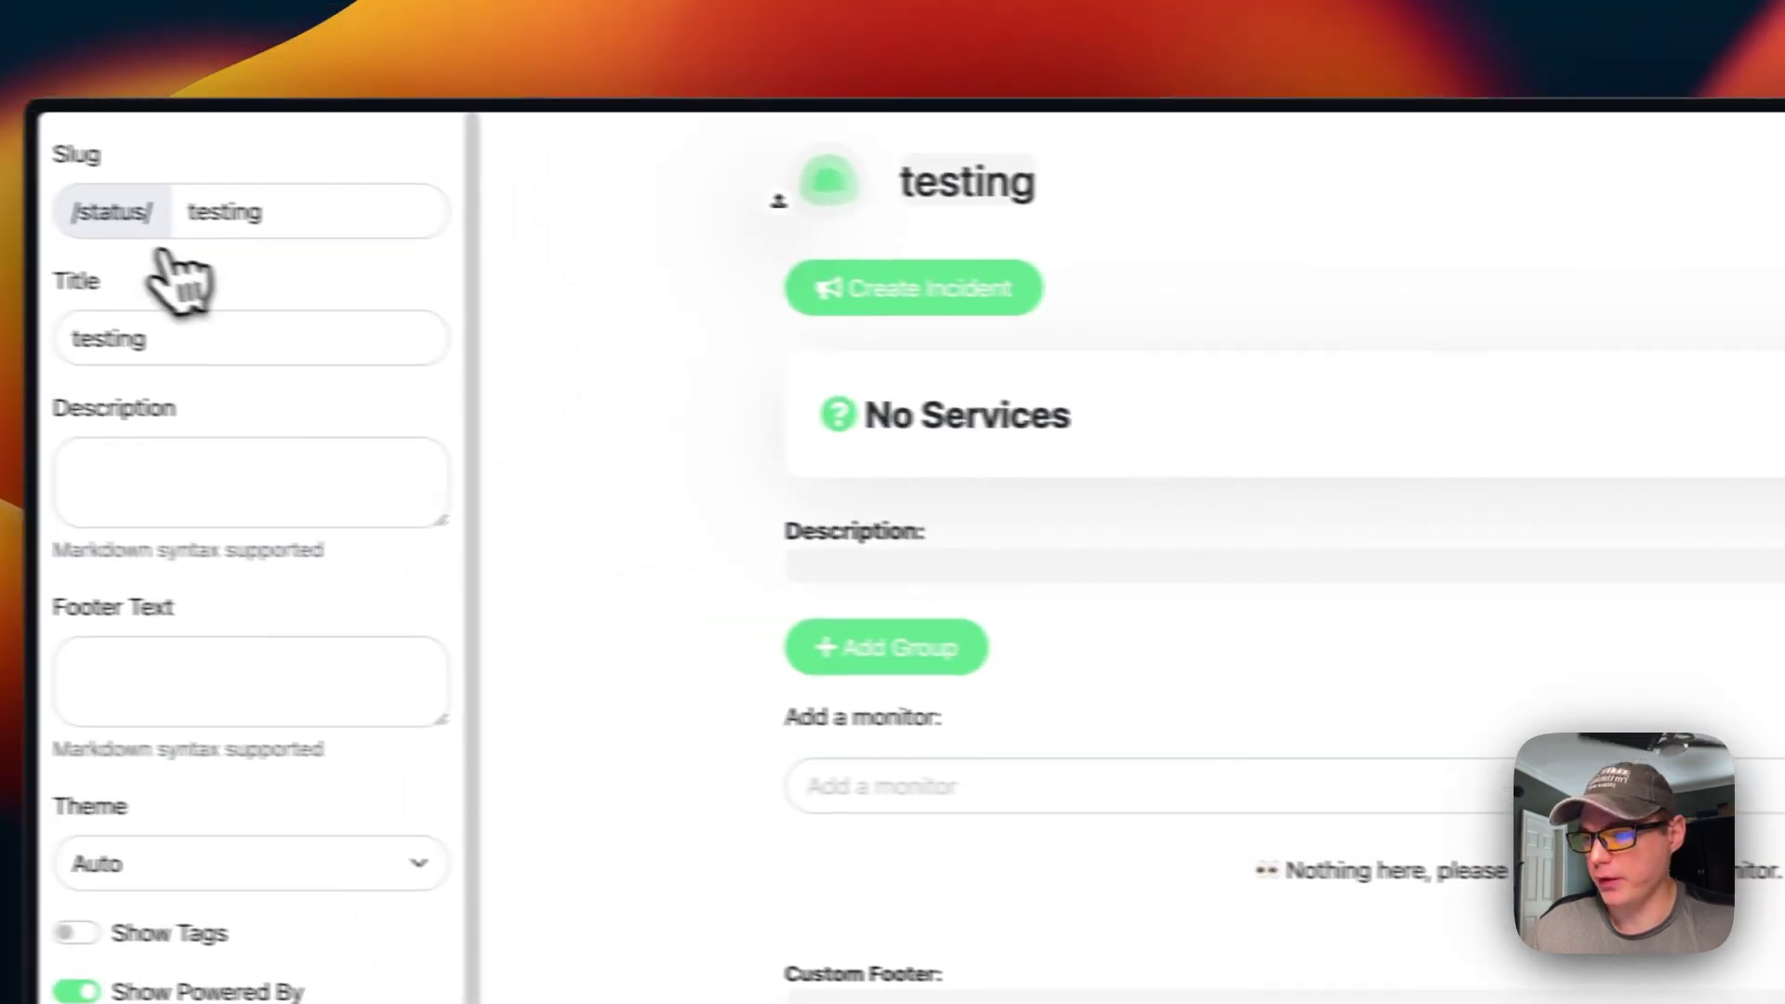
Edit the Testing page: keep the Auto theme, hide Powered By, and add a domain entry.
left_click(151, 339)
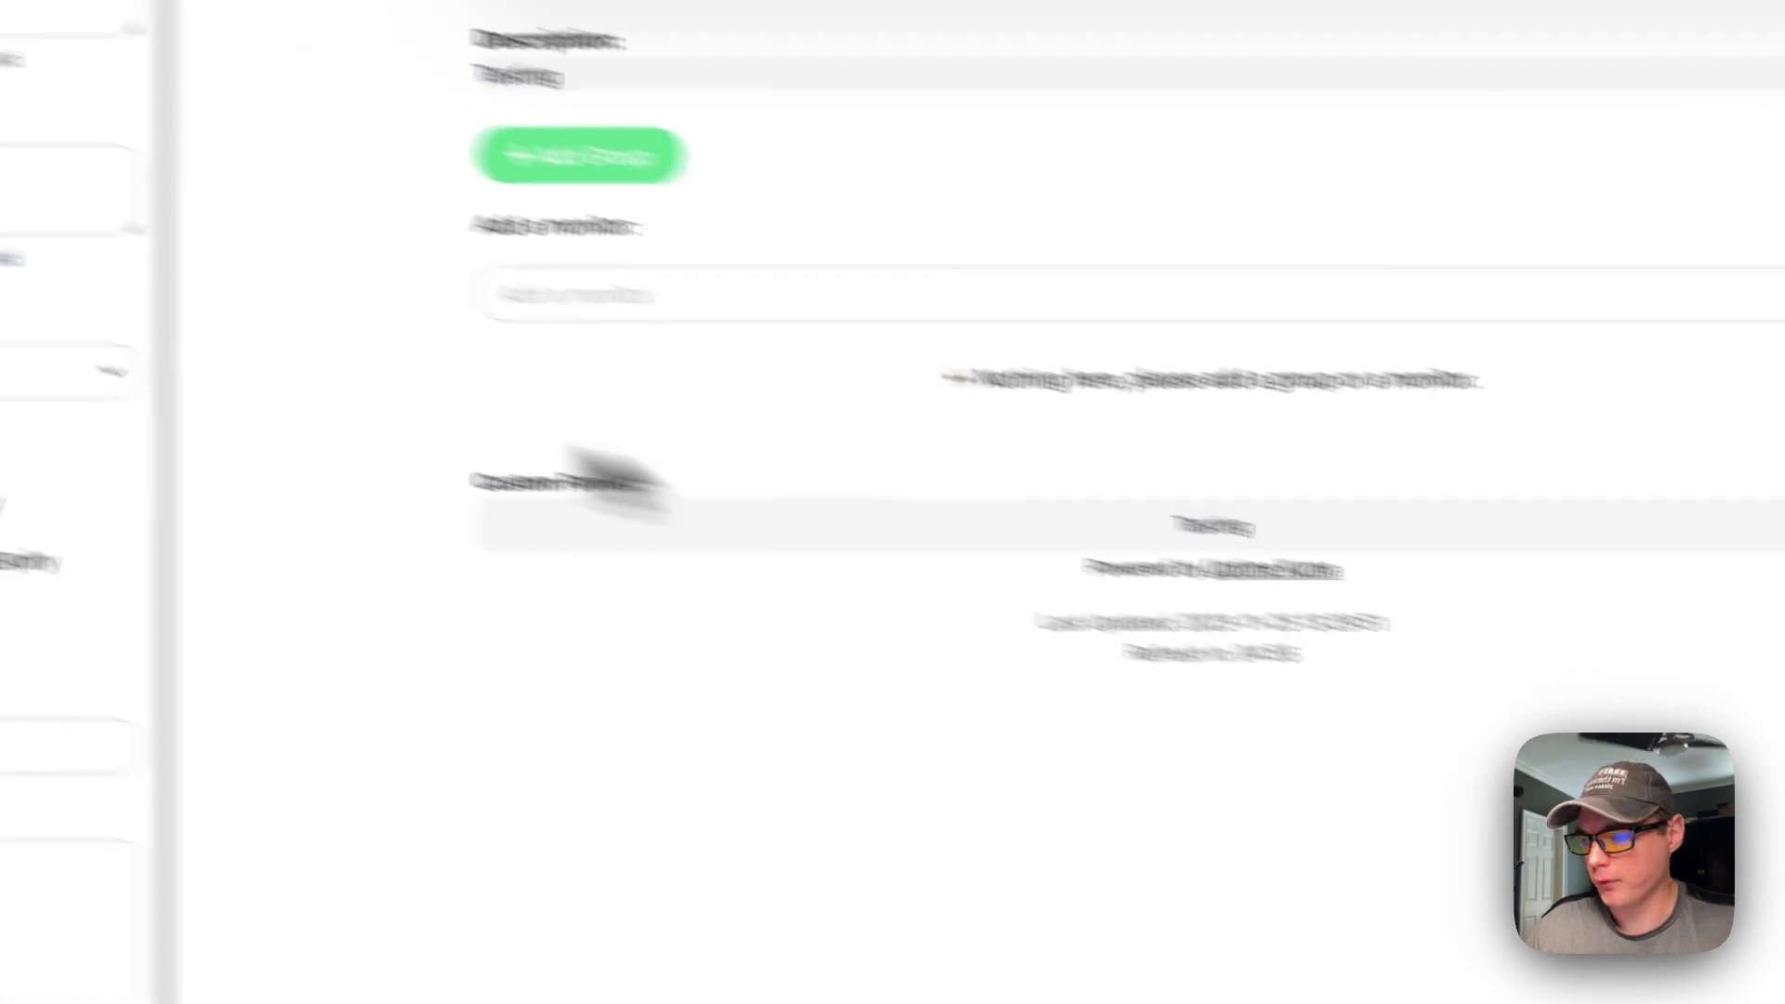
left_click(247, 402)
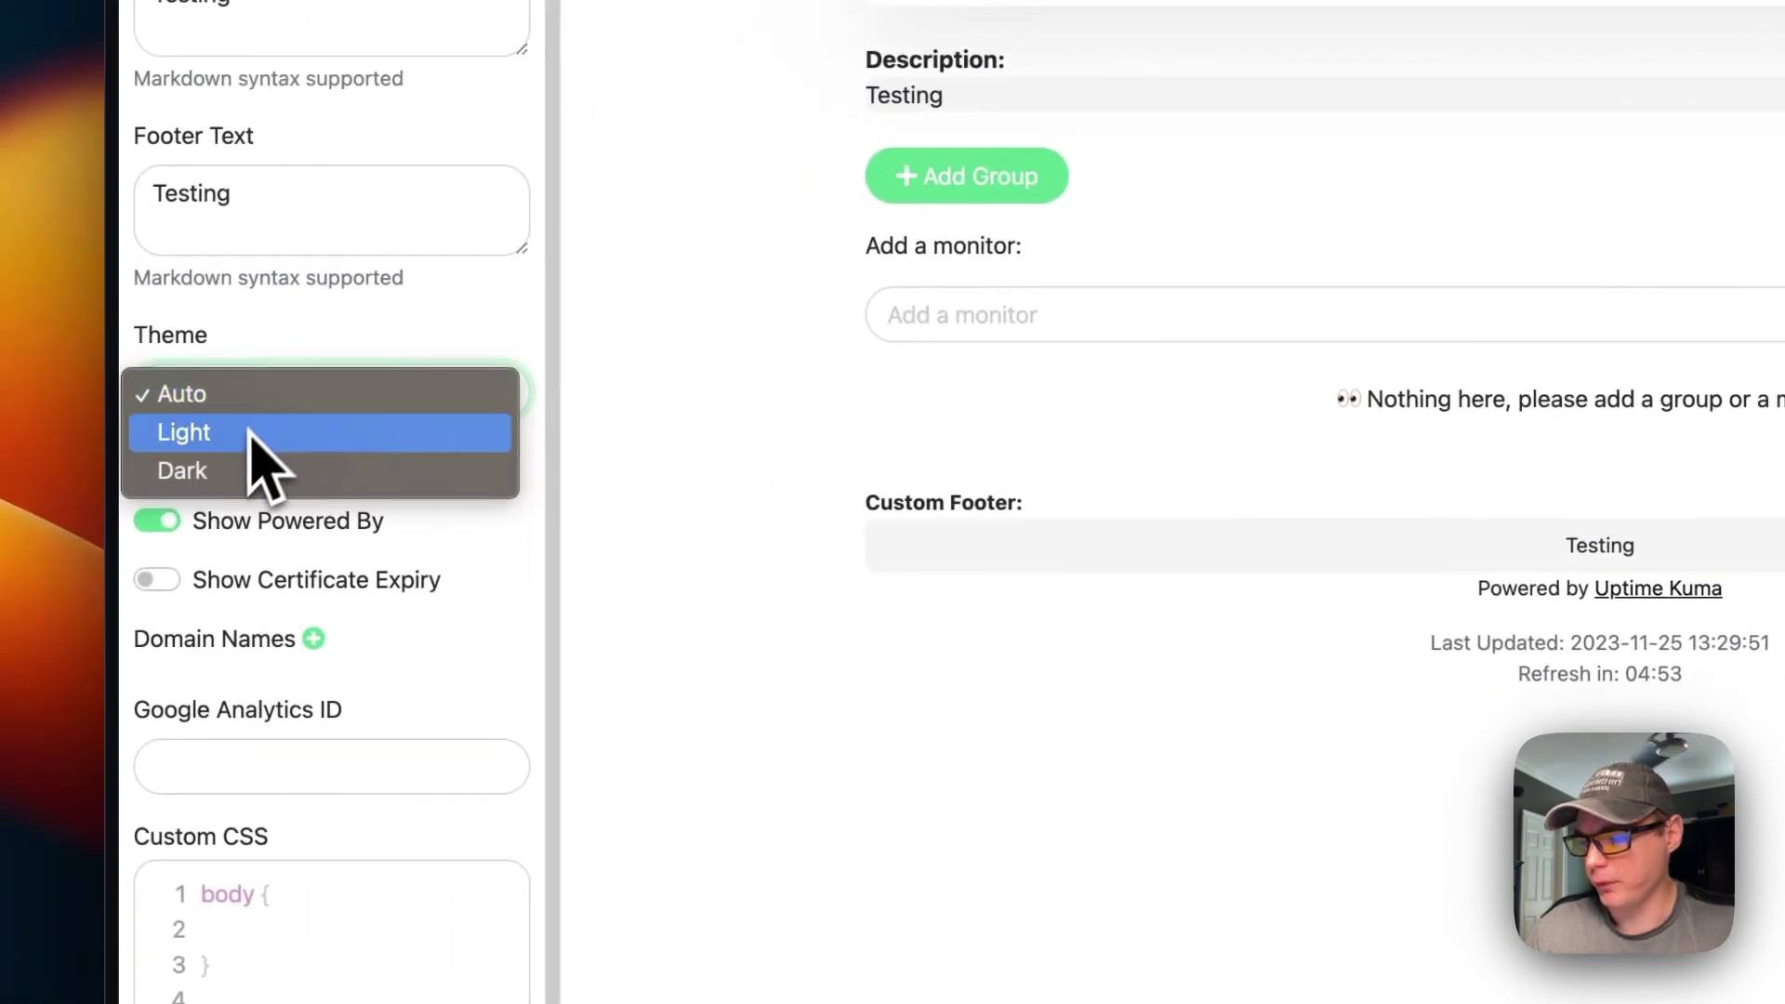
left_click(226, 398)
scroll(297, 353, "down", 1)
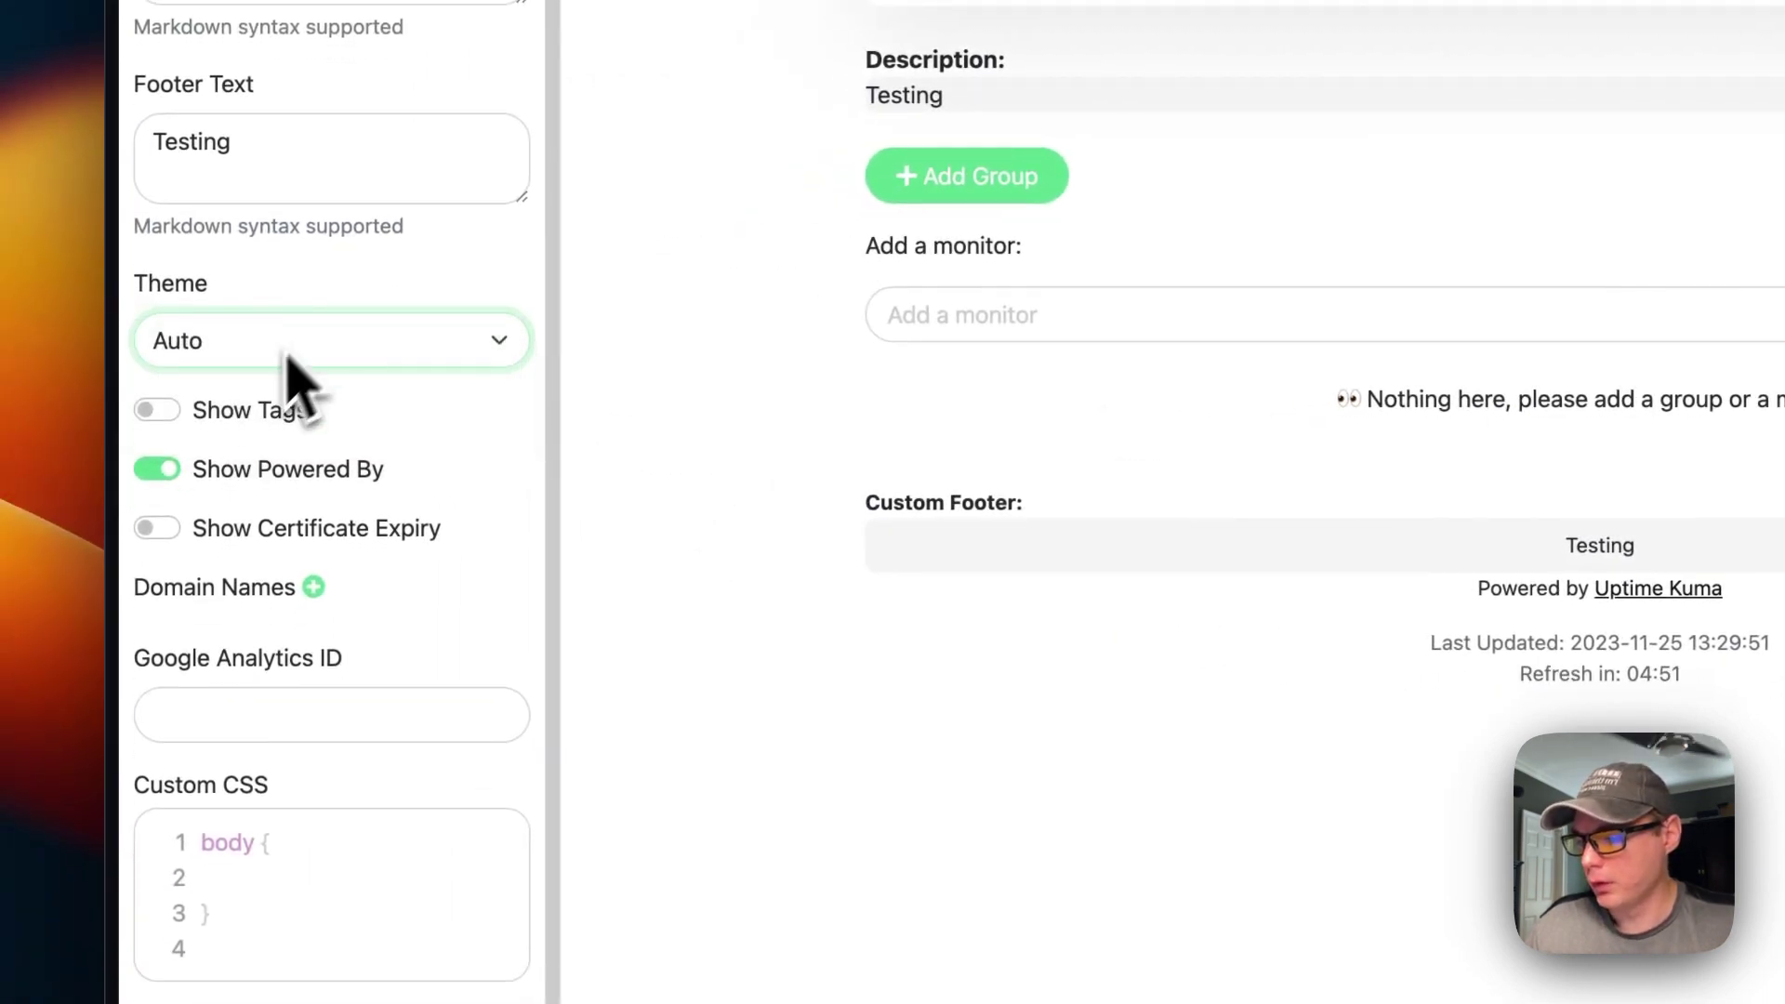
left_click(160, 469)
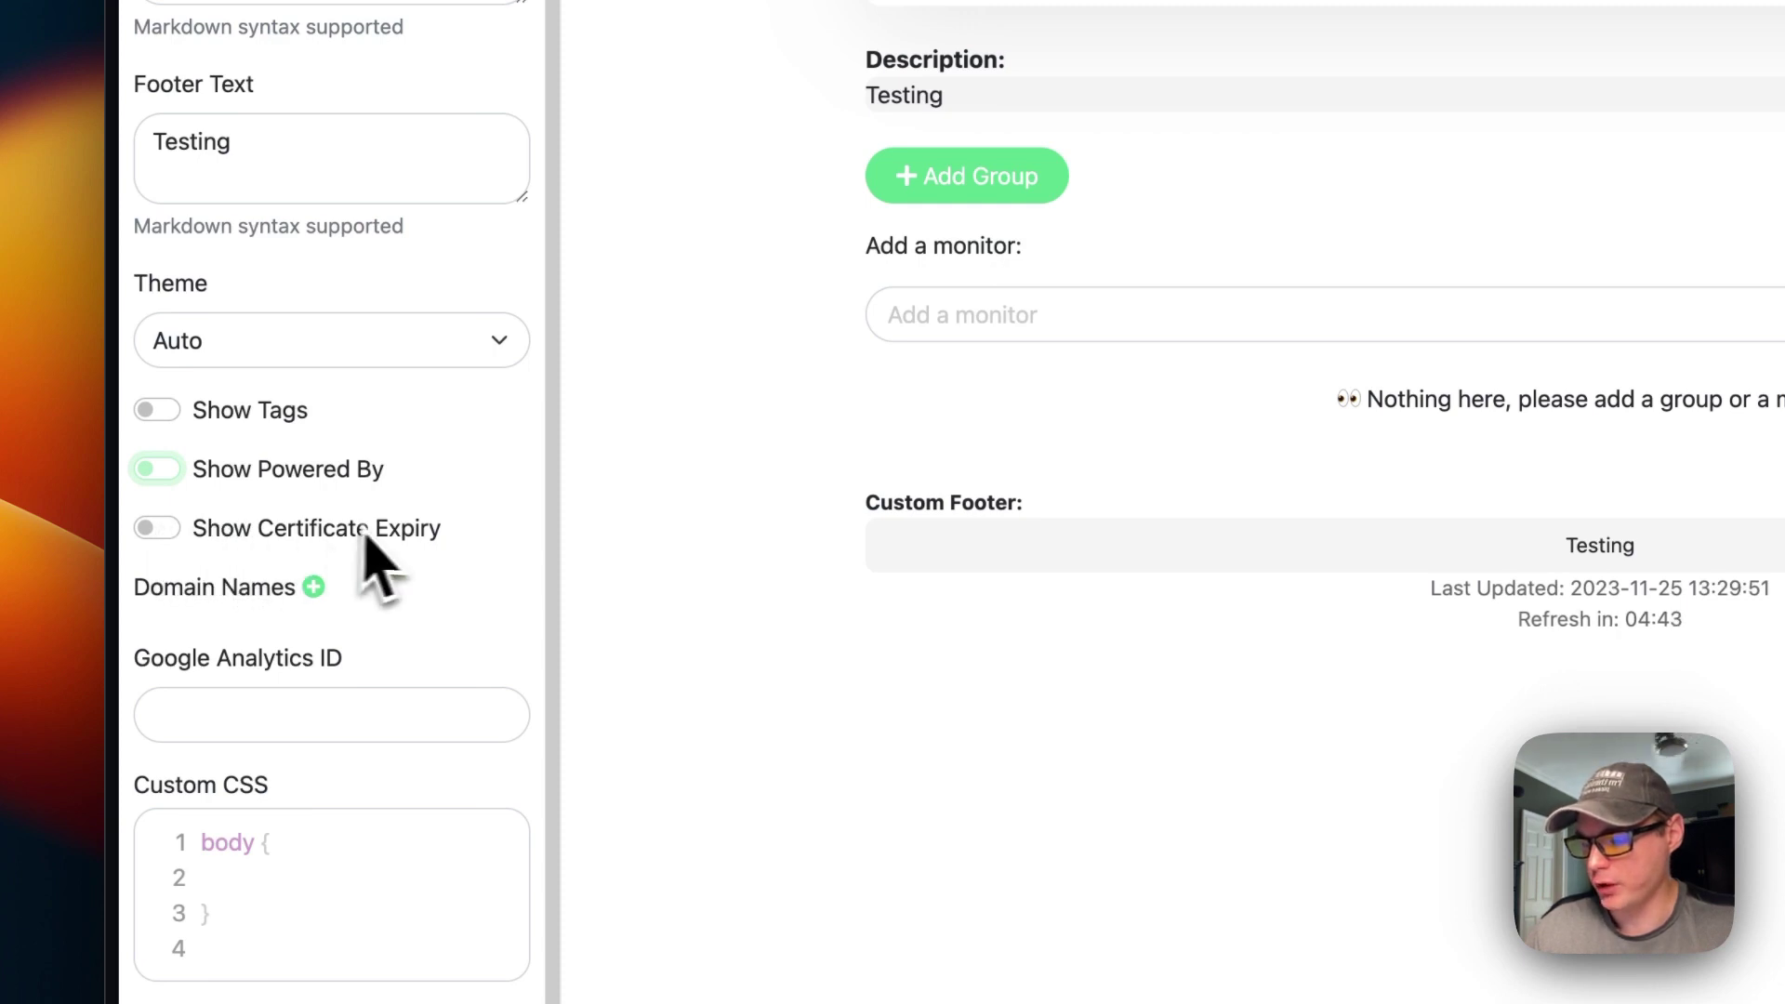
left_click(315, 587)
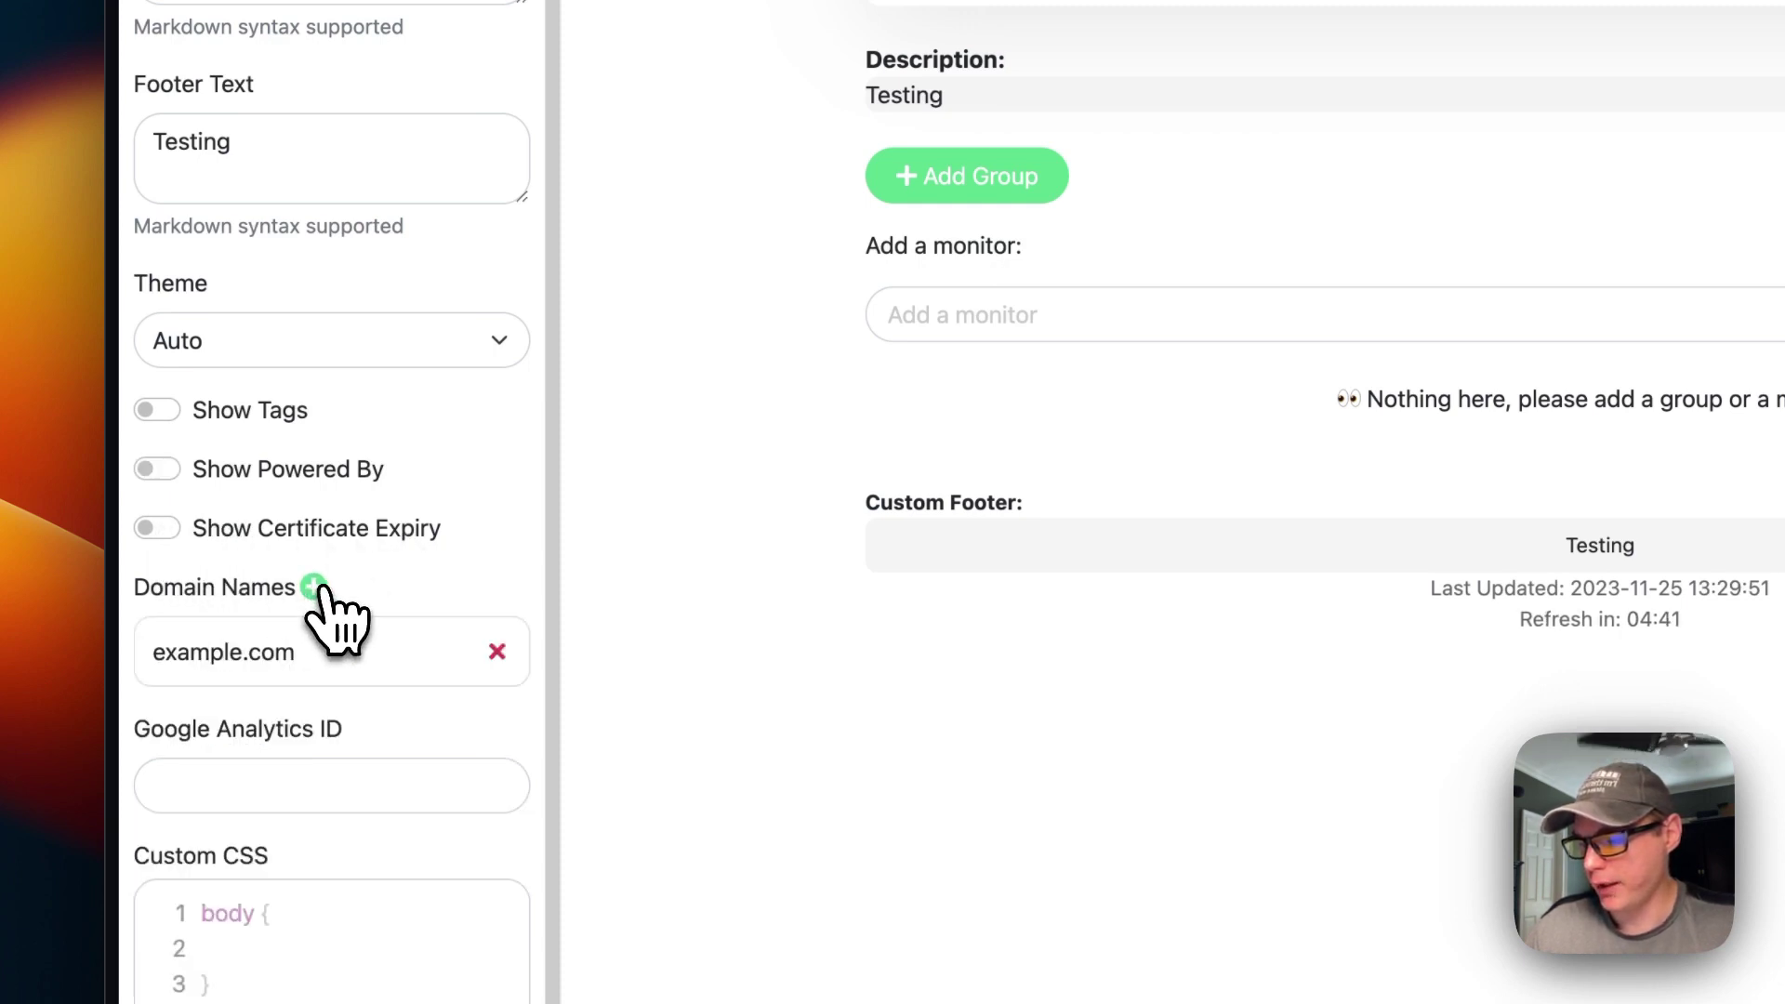
scroll(490, 558, "down", 3)
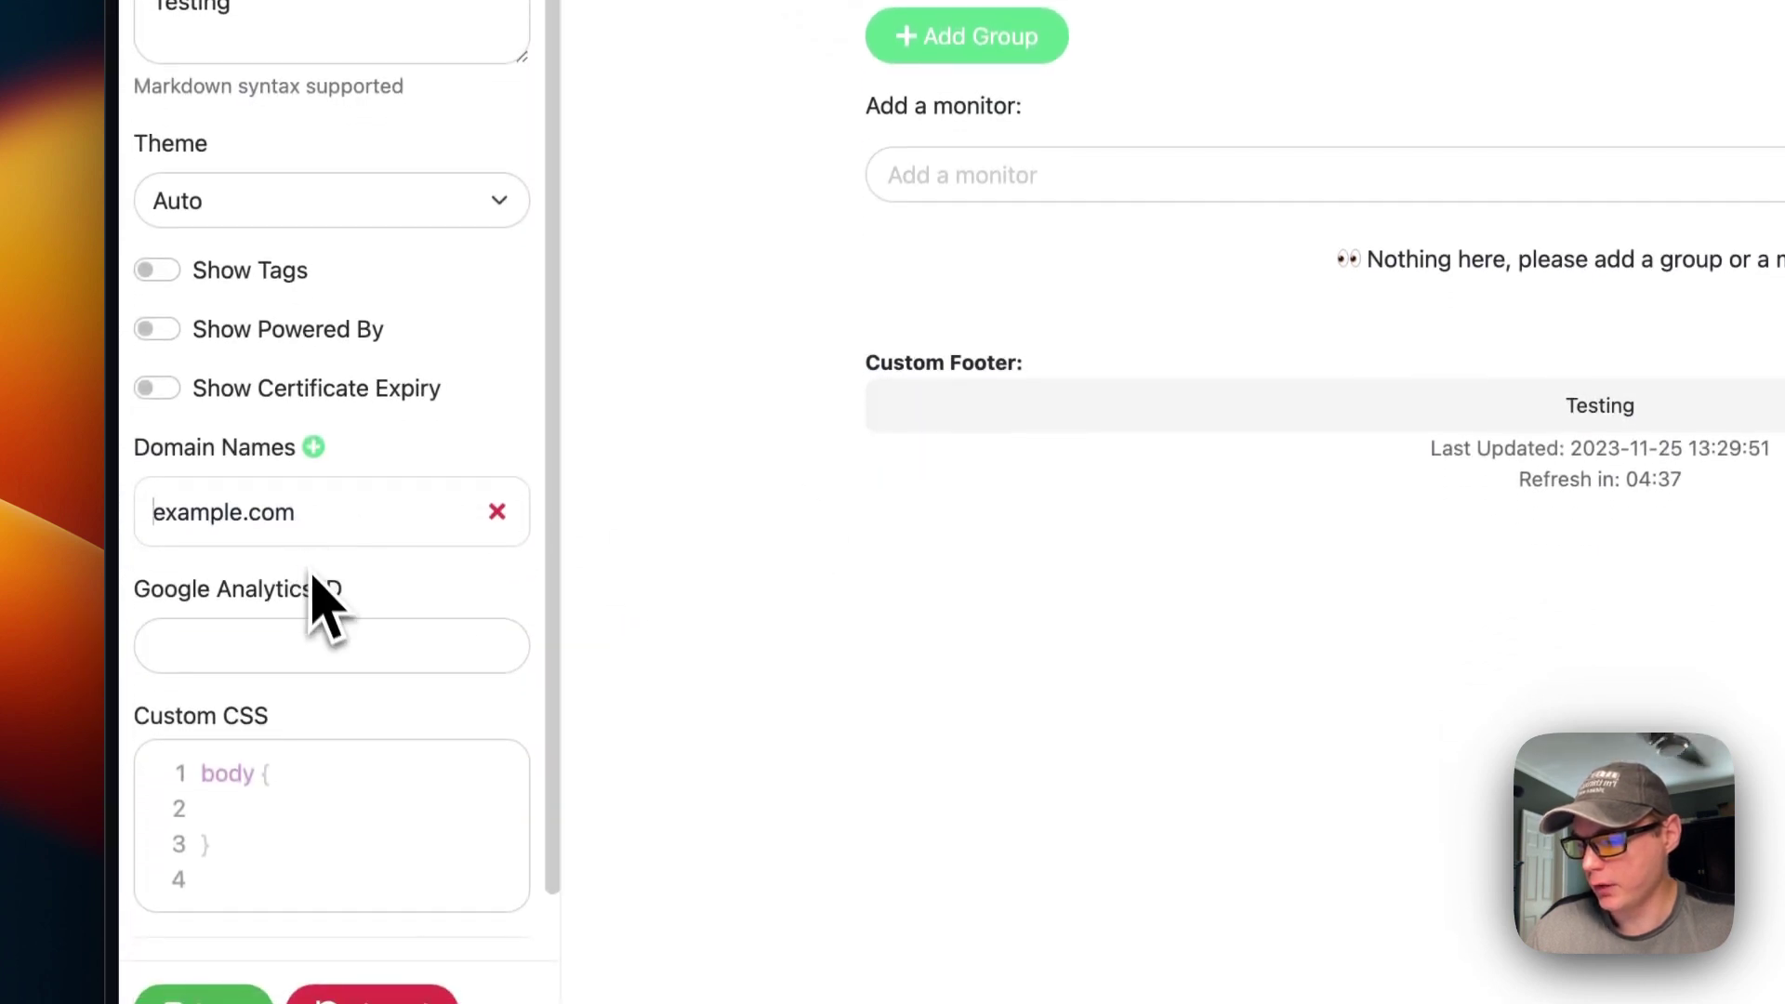
scroll(316, 605, "down", 3)
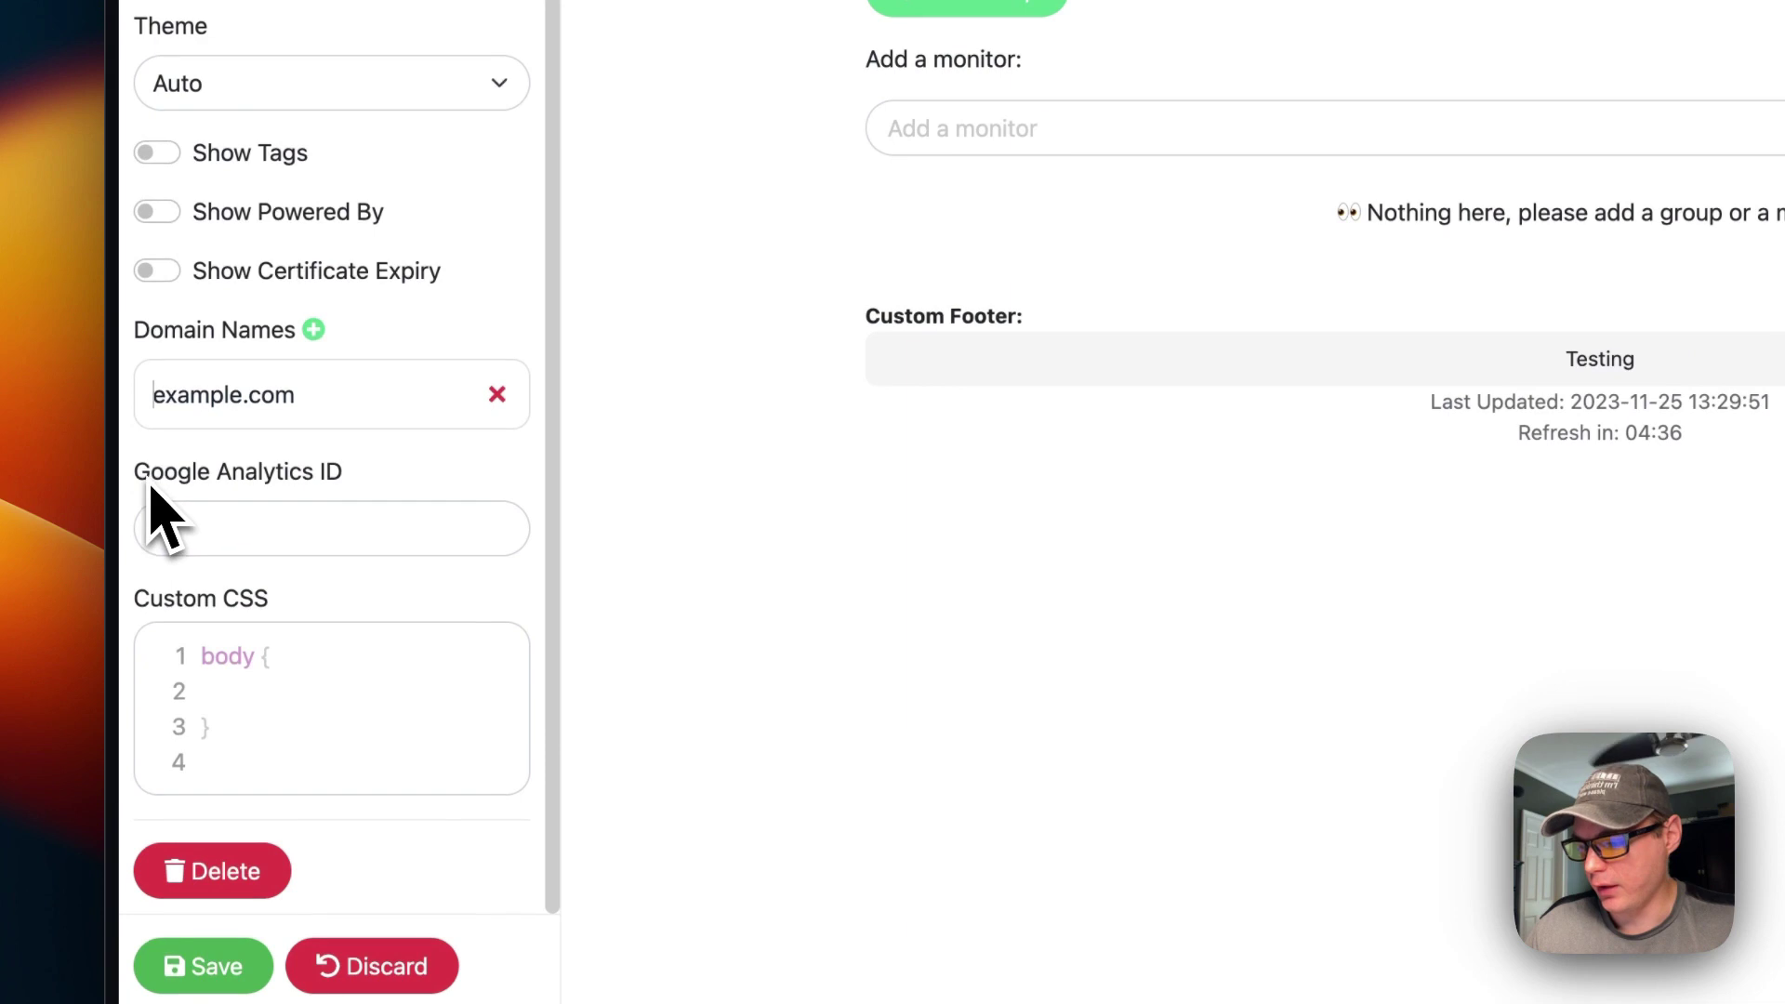
left_click_drag(135, 474, 462, 483)
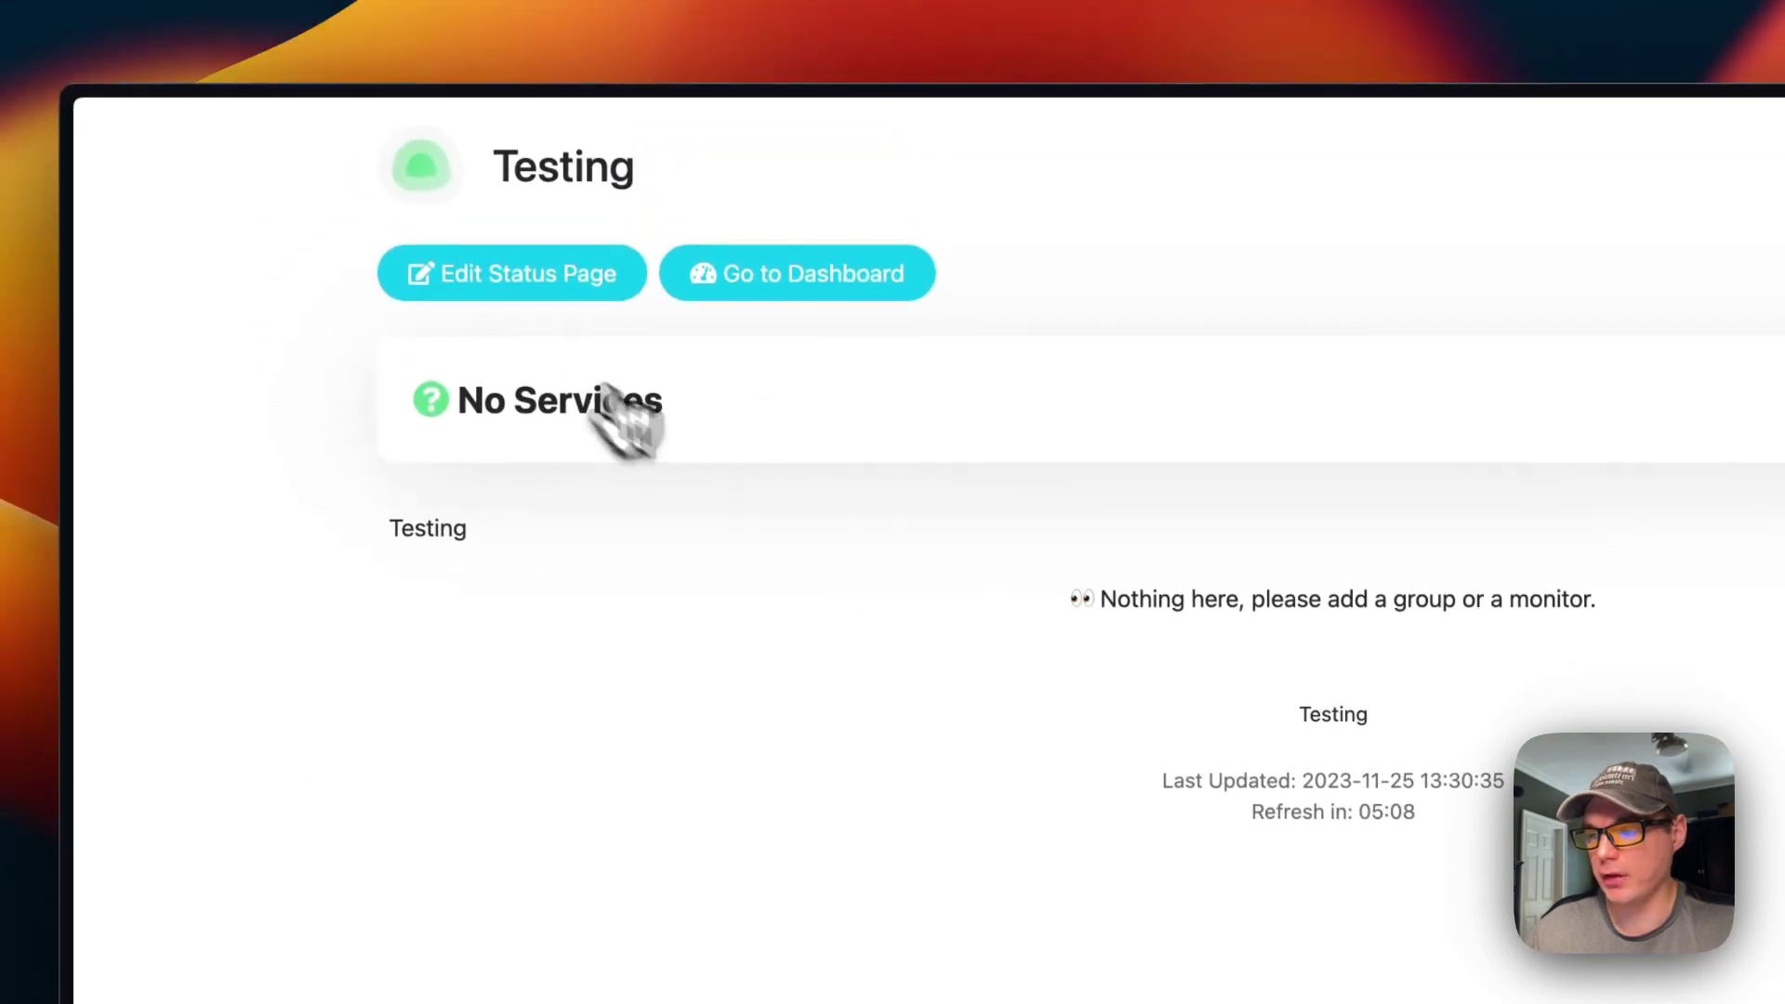
Add the BigBearTechWorld monitor to the Testing status page, save it, and return to the dashboard.
left_click(517, 279)
left_click(841, 456)
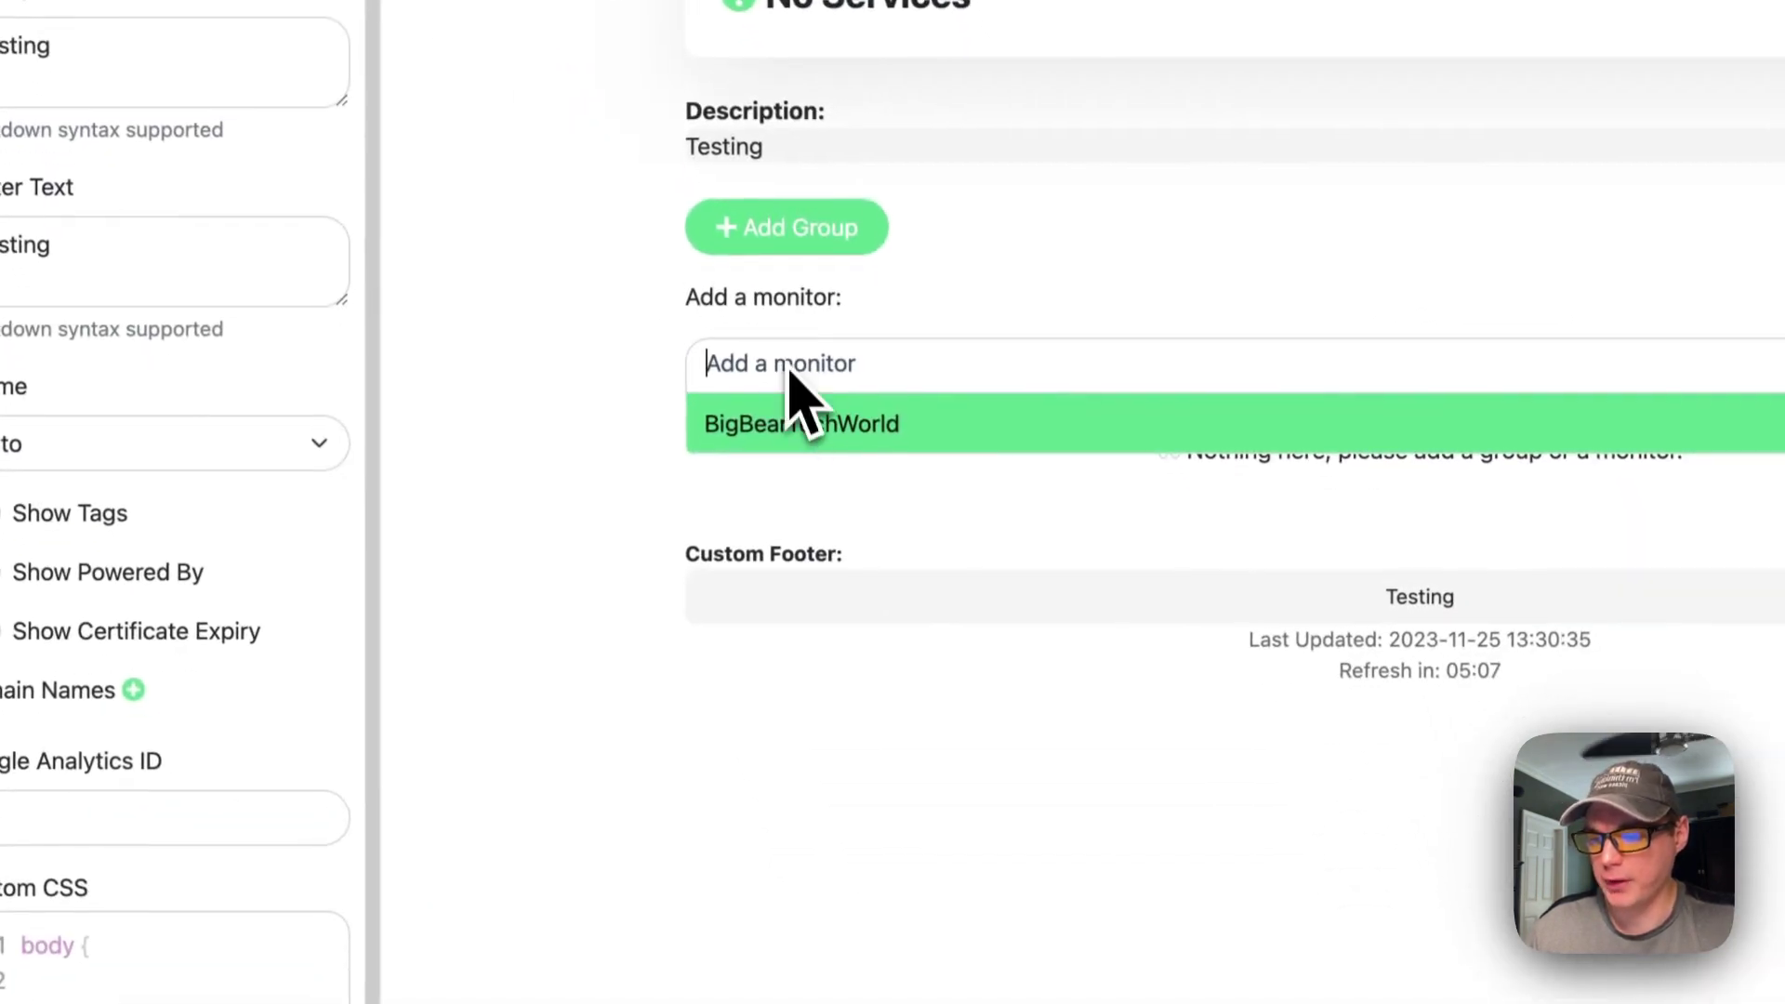
left_click(804, 416)
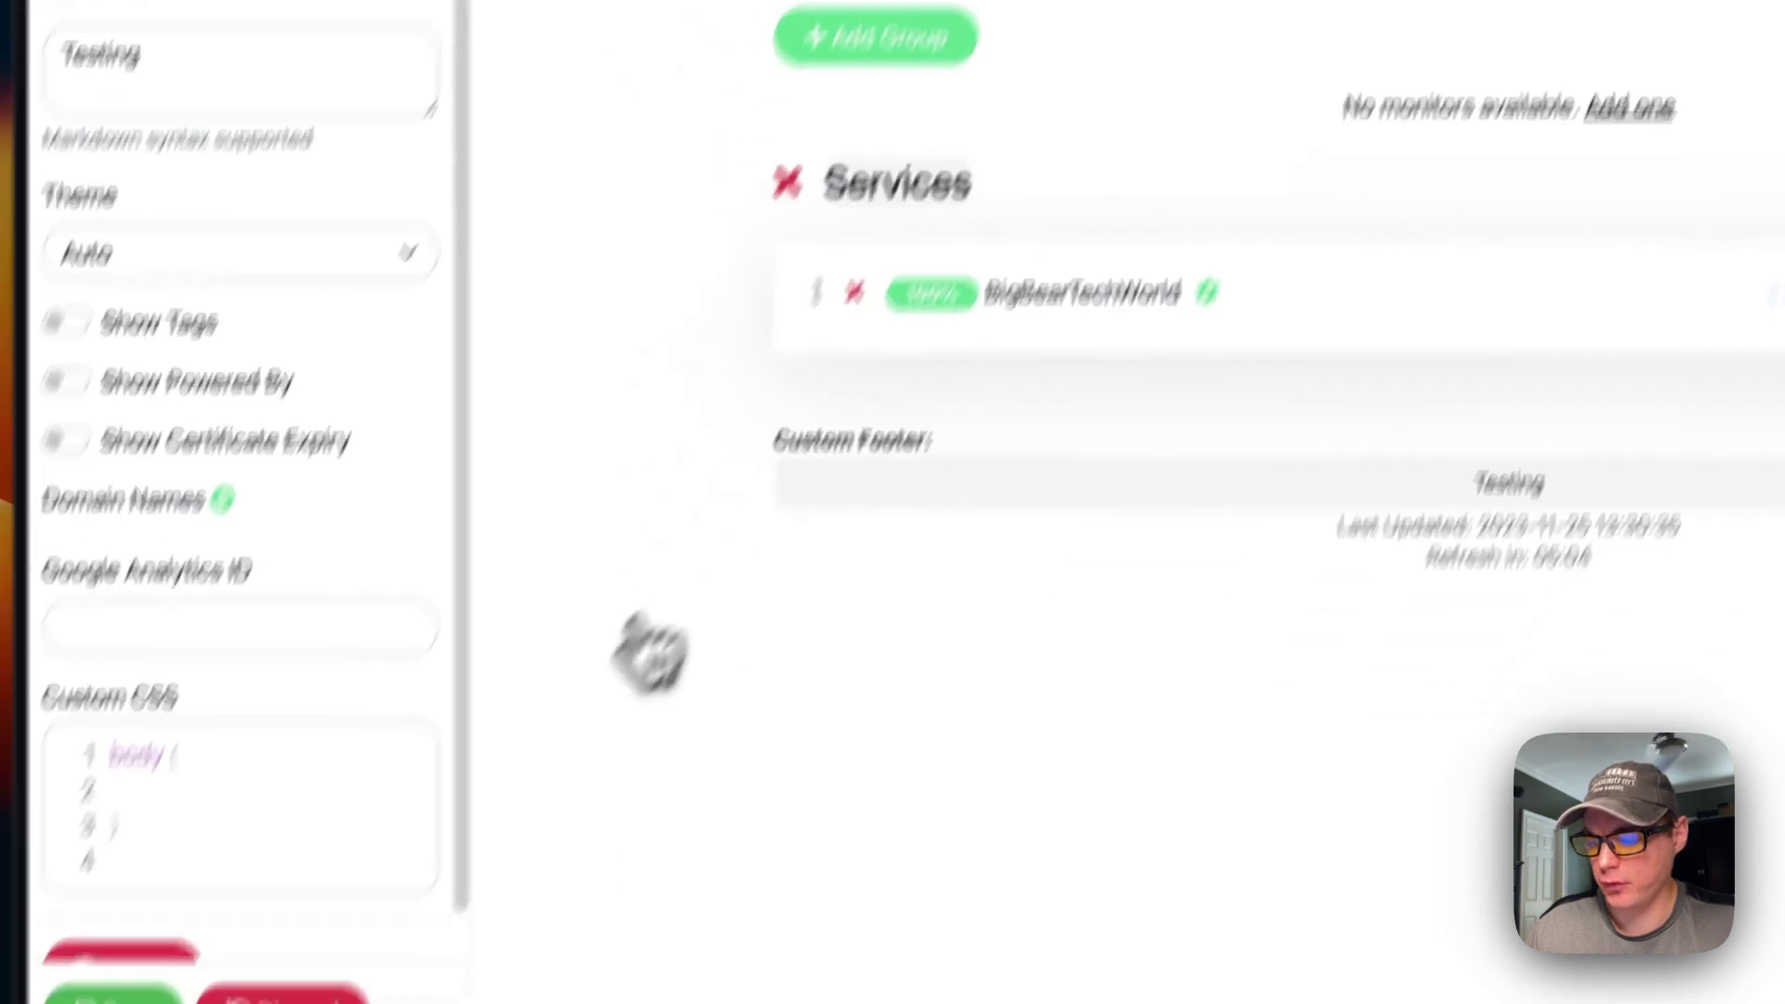
left_click(192, 852)
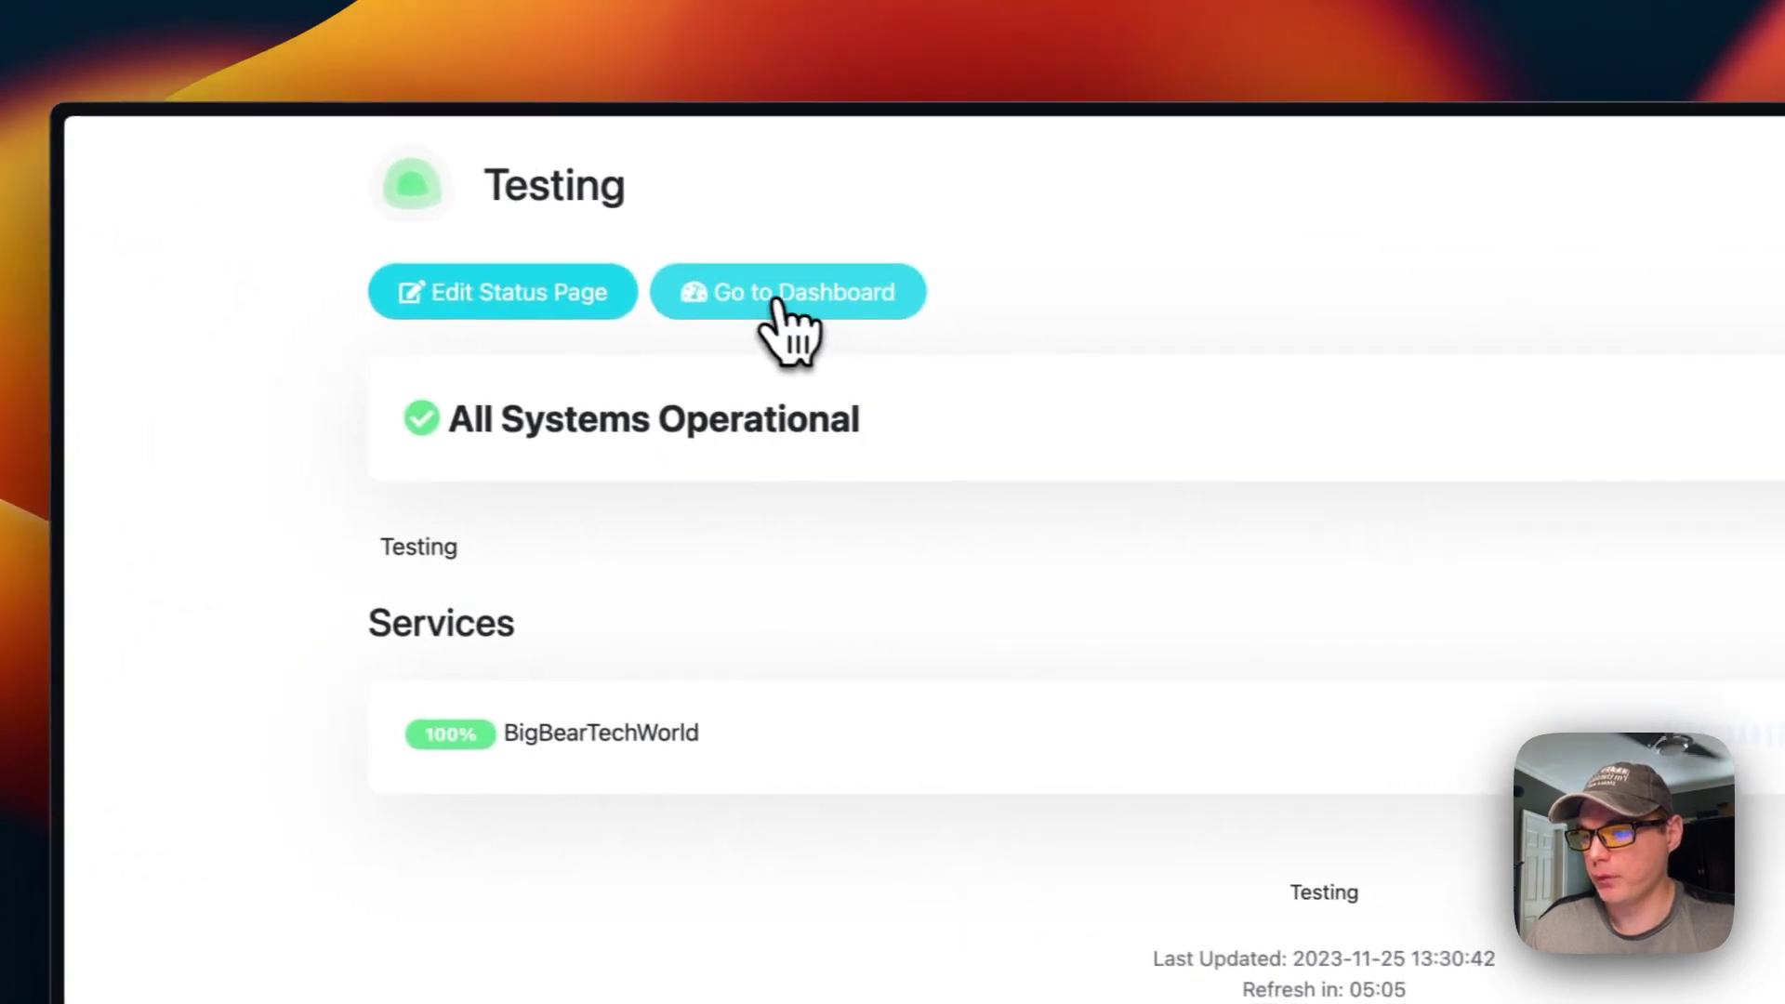
left_click(777, 302)
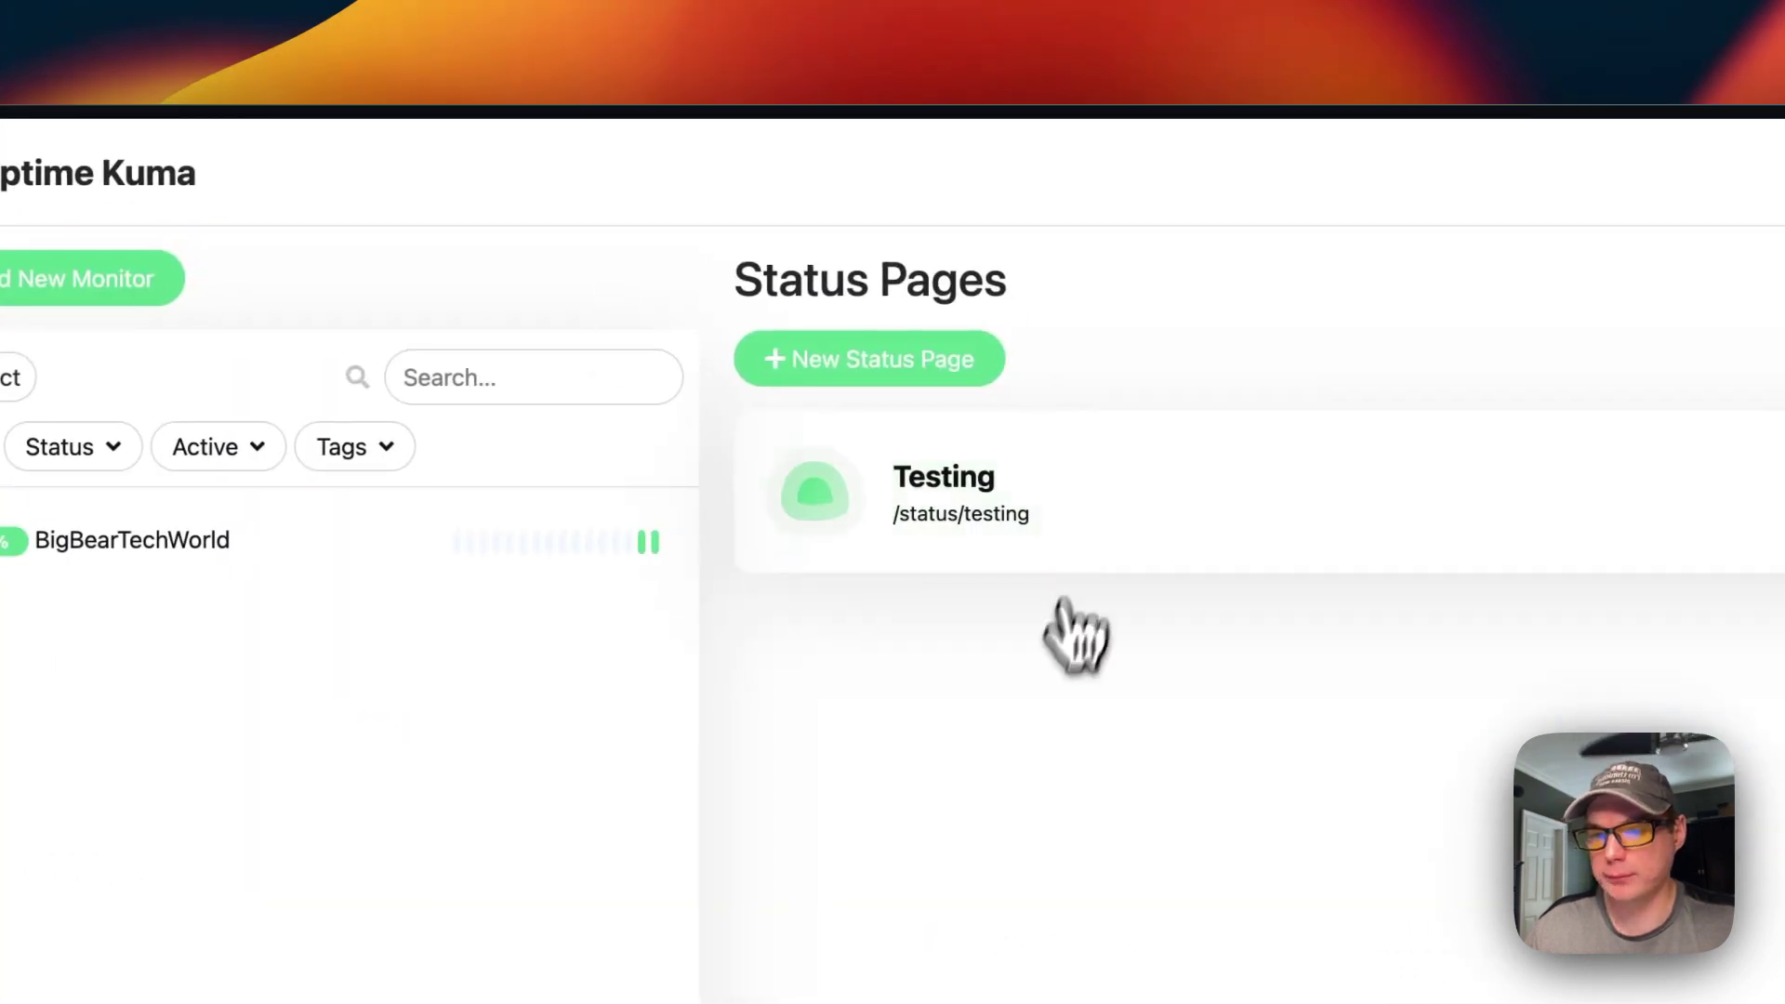
Start a Testing maintenance affecting BigBearTechWorld, using the Single Maintenance Window strategy.
left_click(1605, 173)
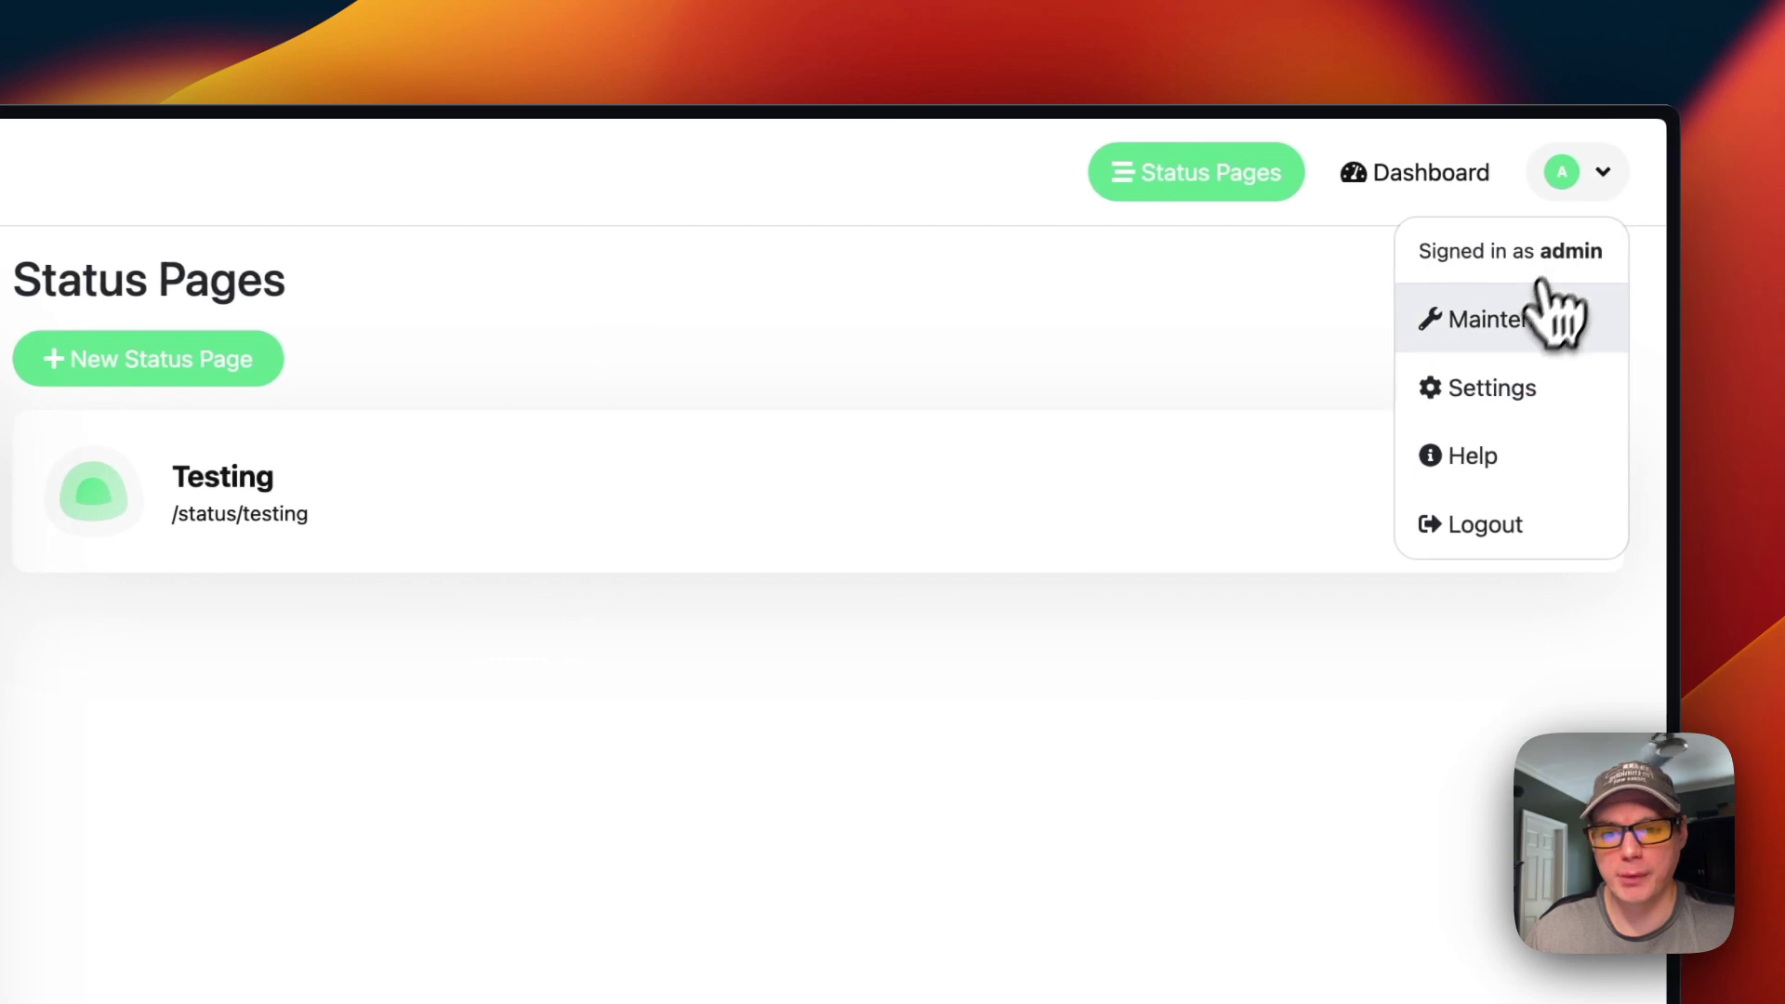
left_click(1529, 326)
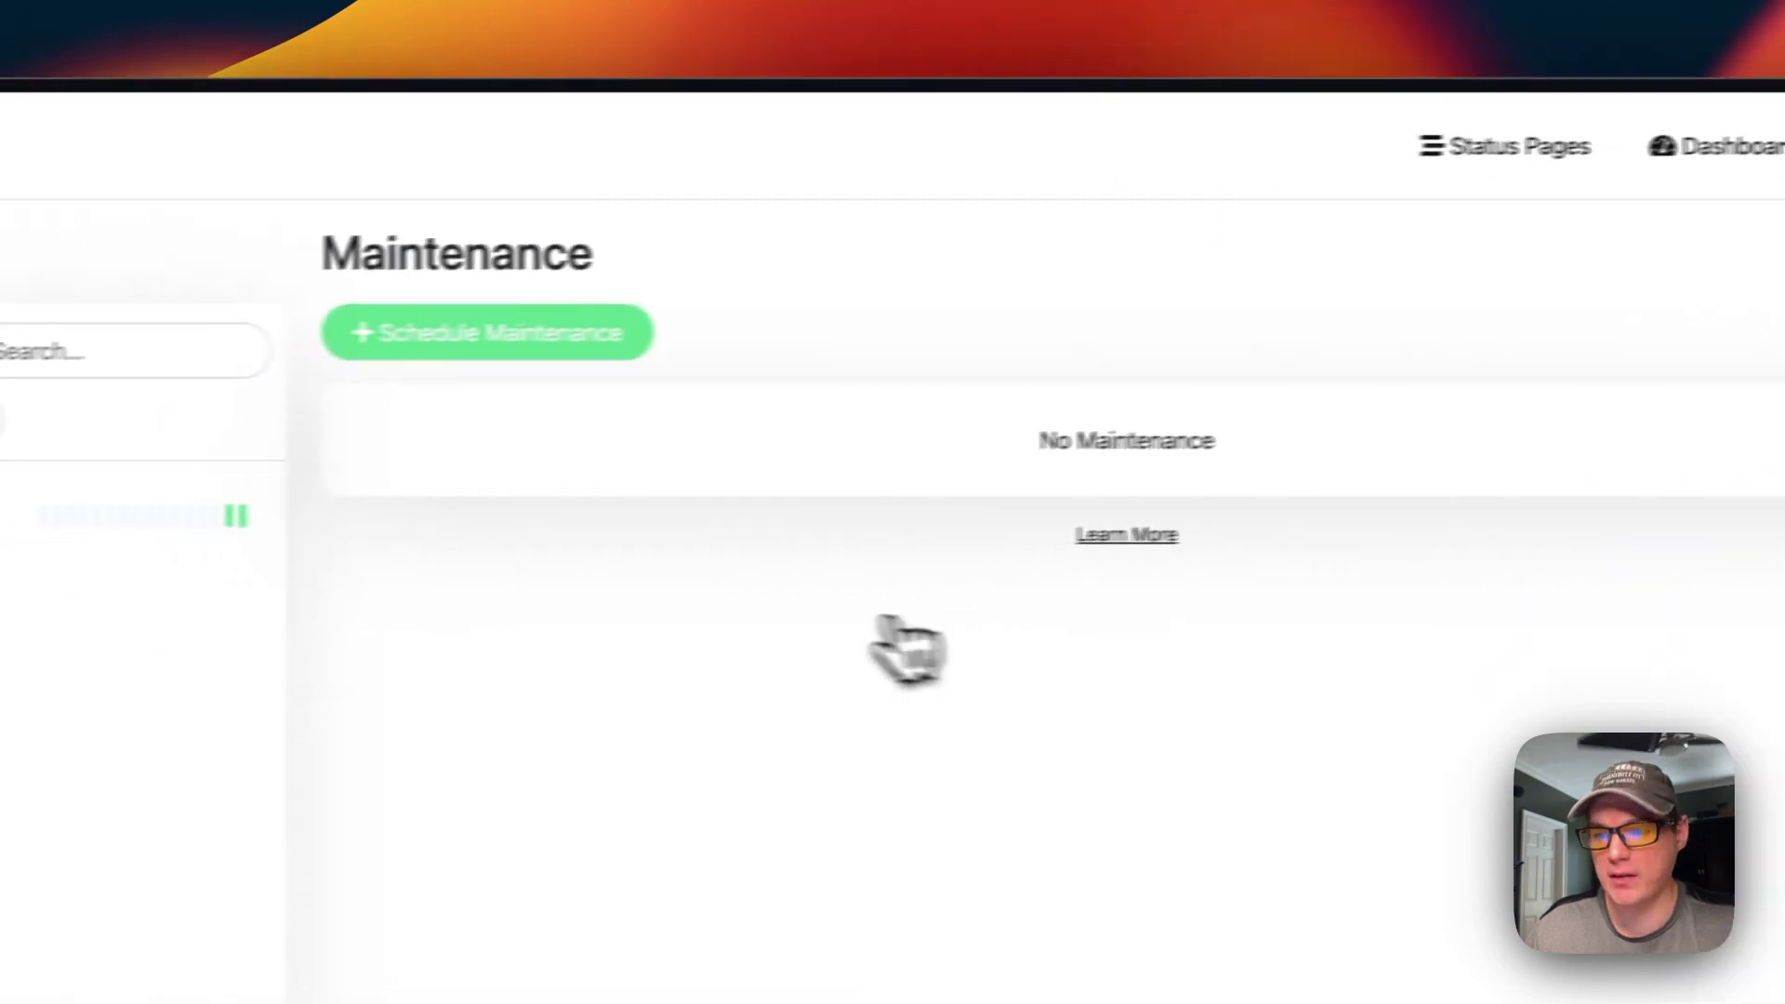
left_click(506, 339)
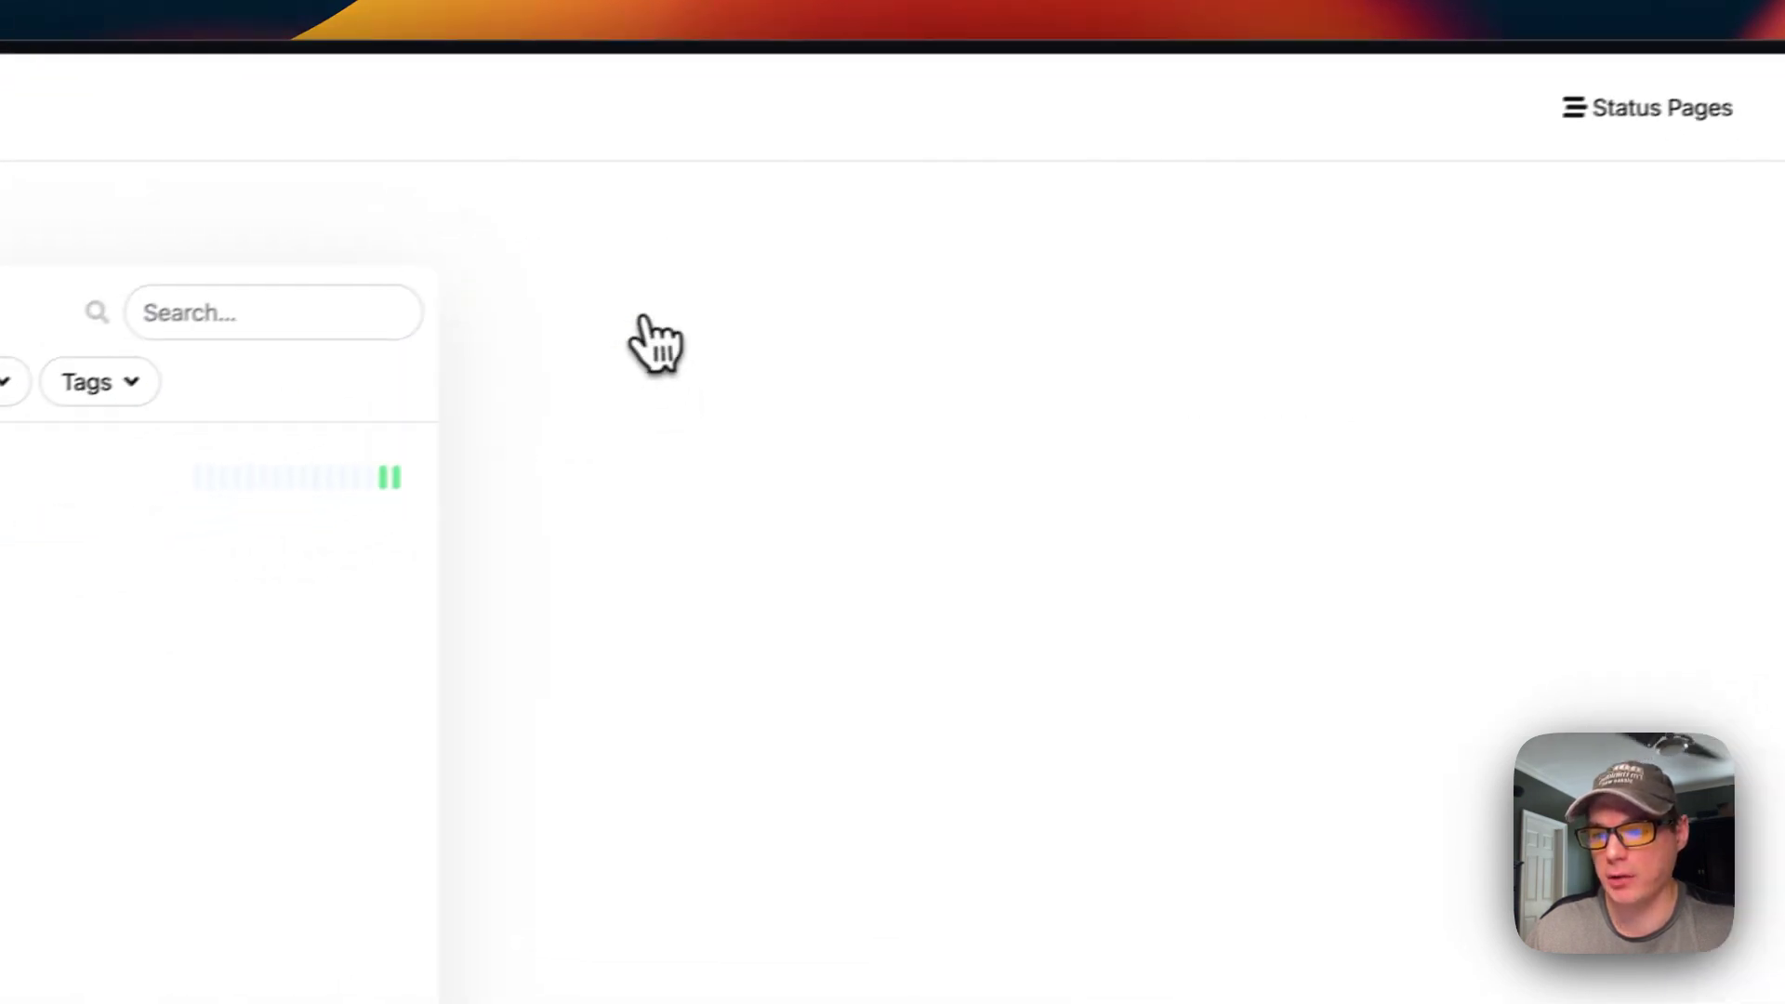
left_click(500, 402)
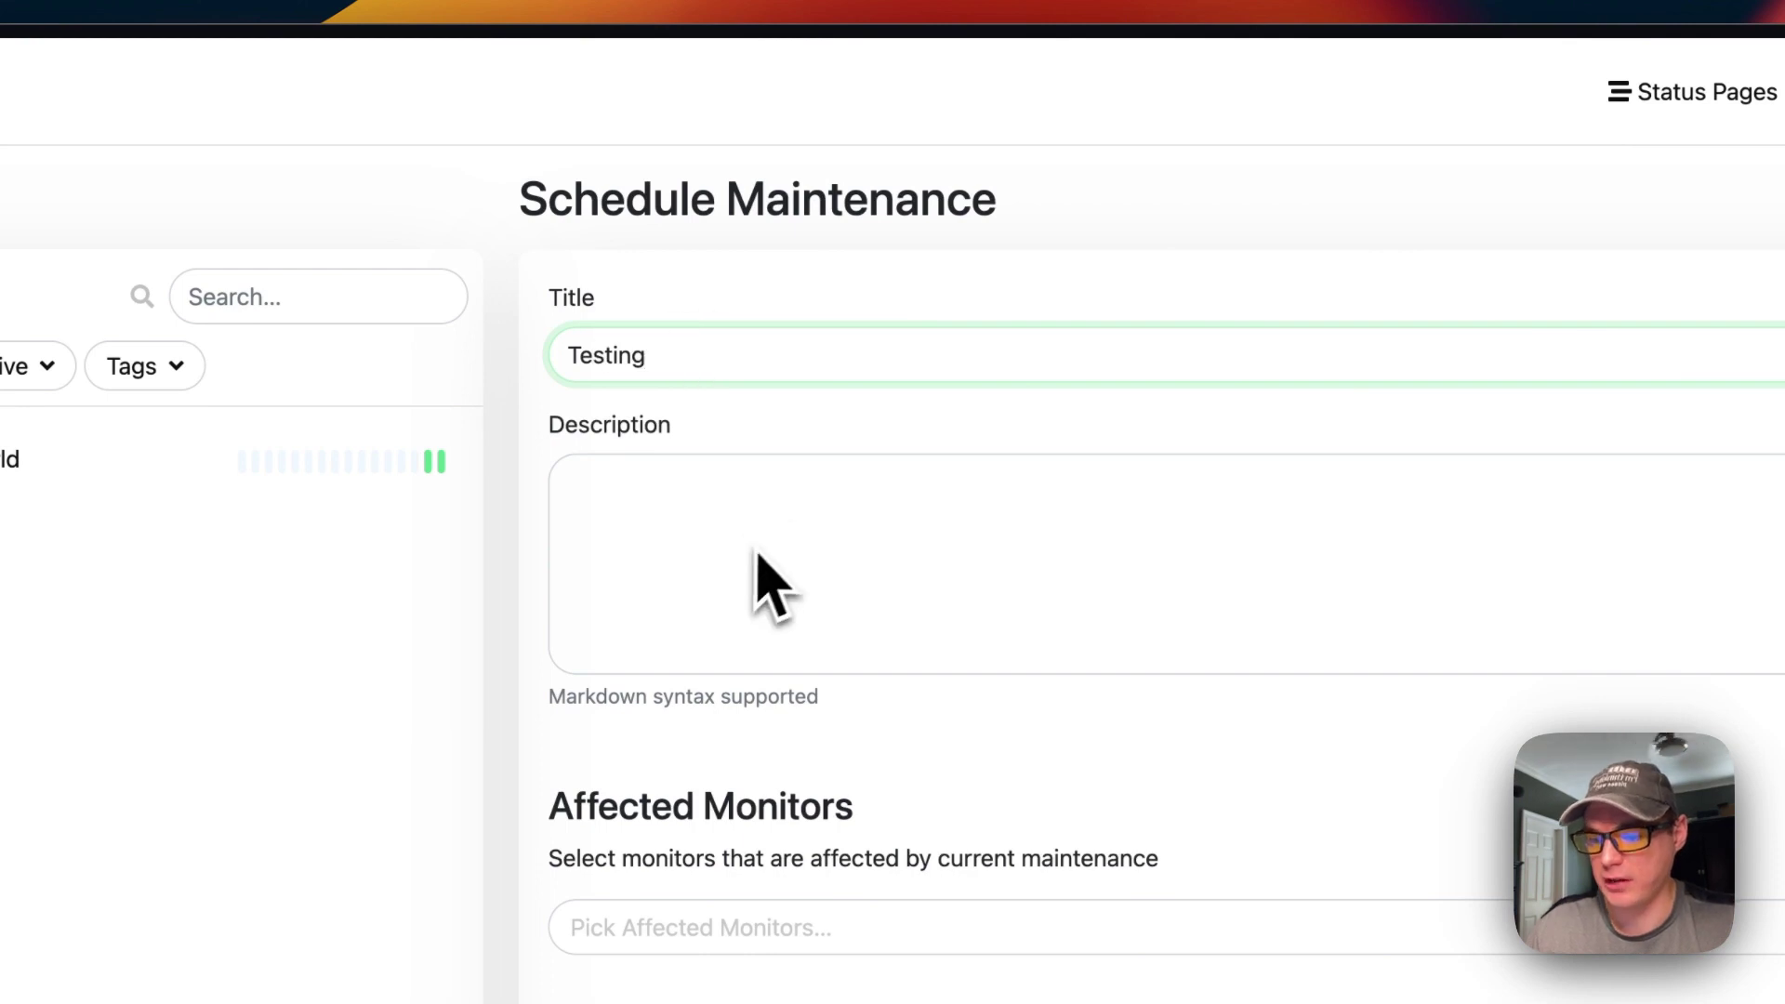
scroll(757, 558, "down", 5)
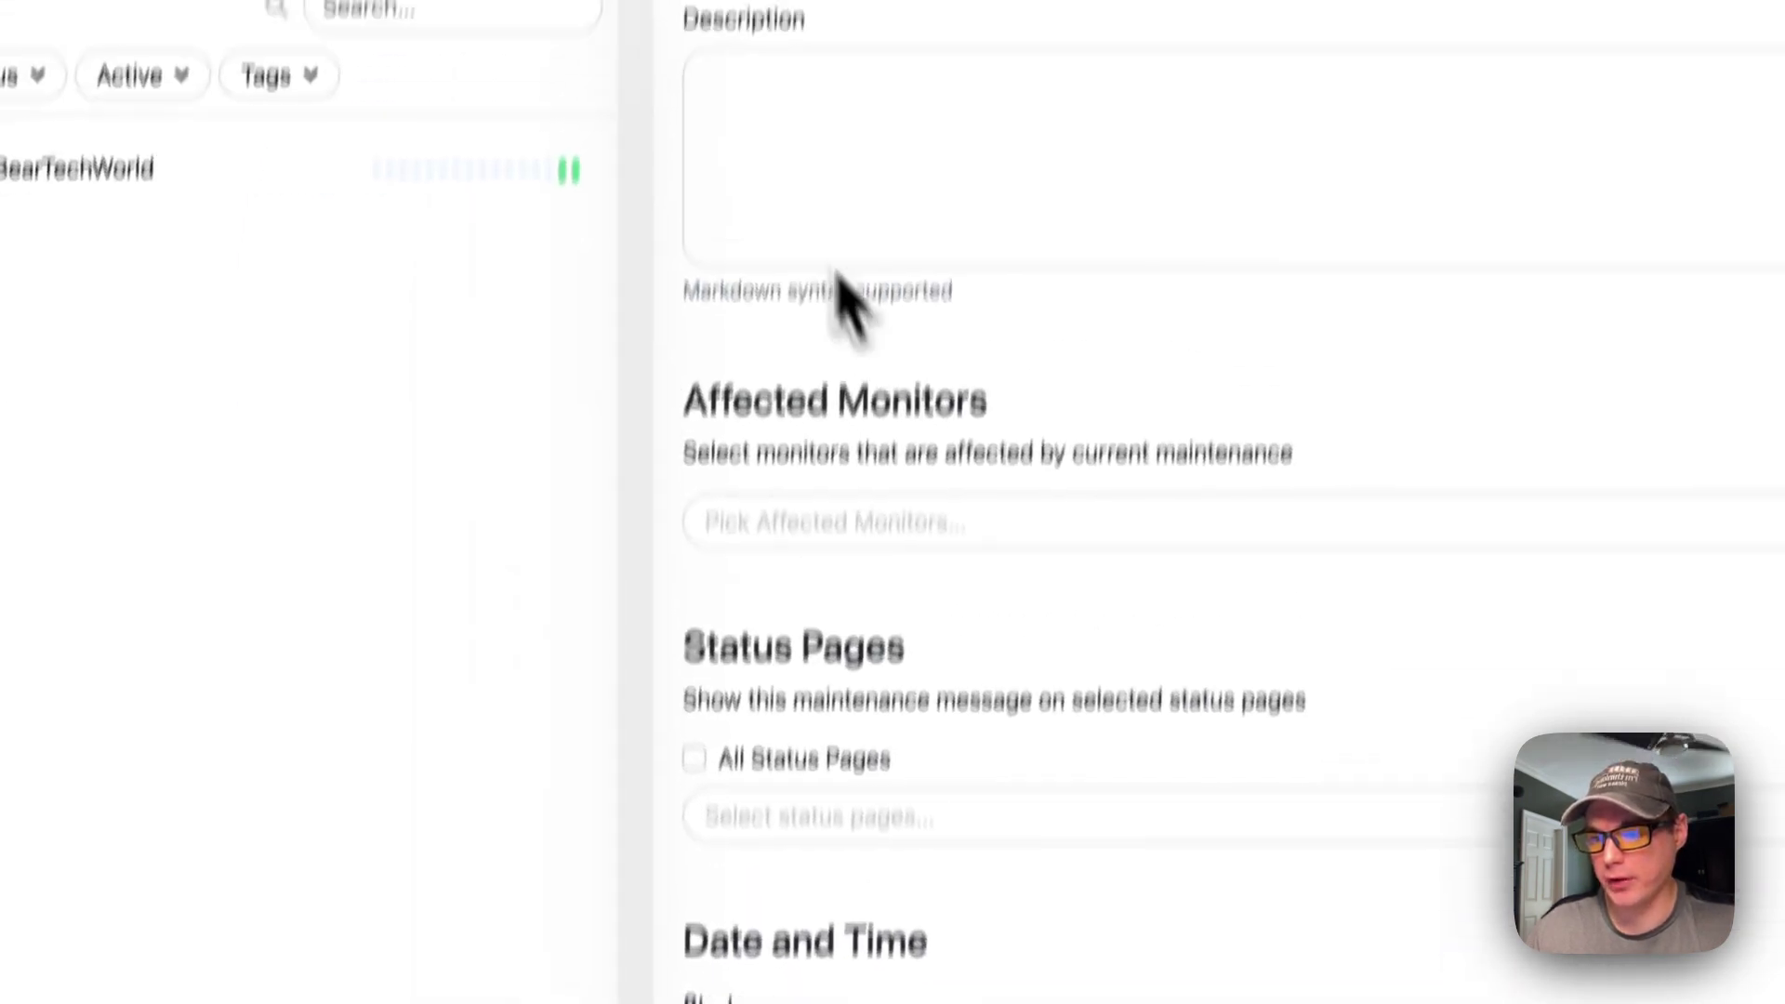
left_click(775, 522)
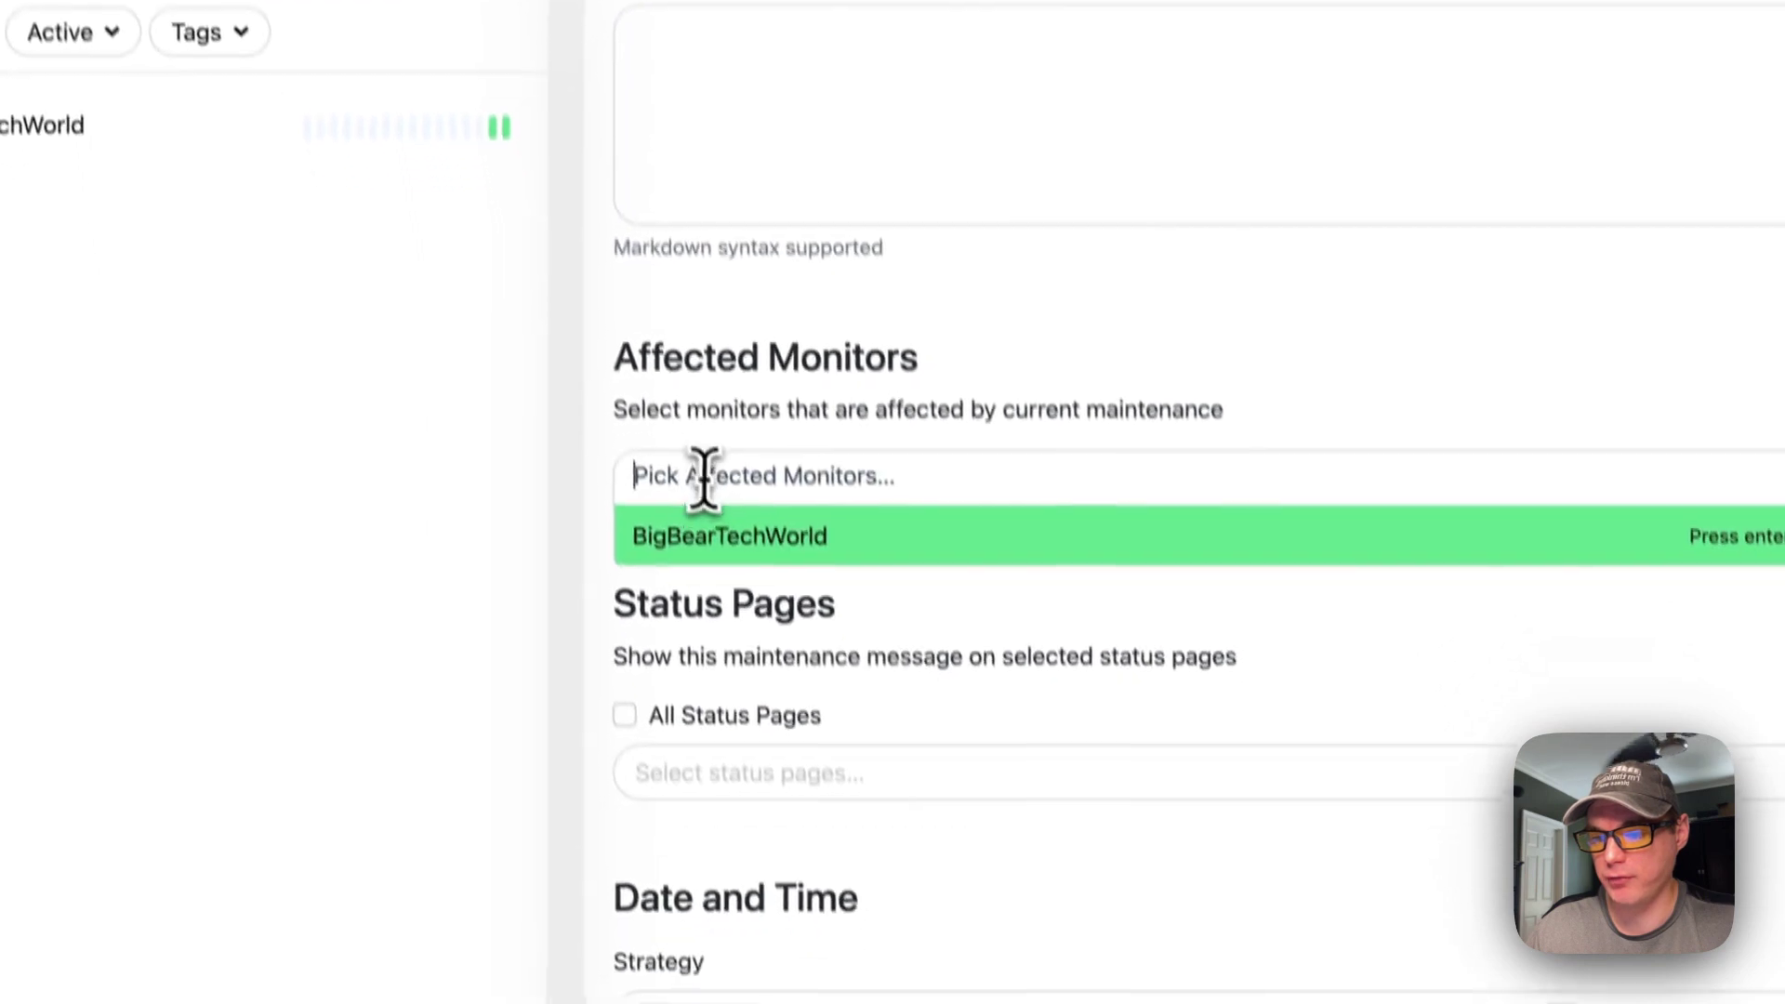
left_click(715, 535)
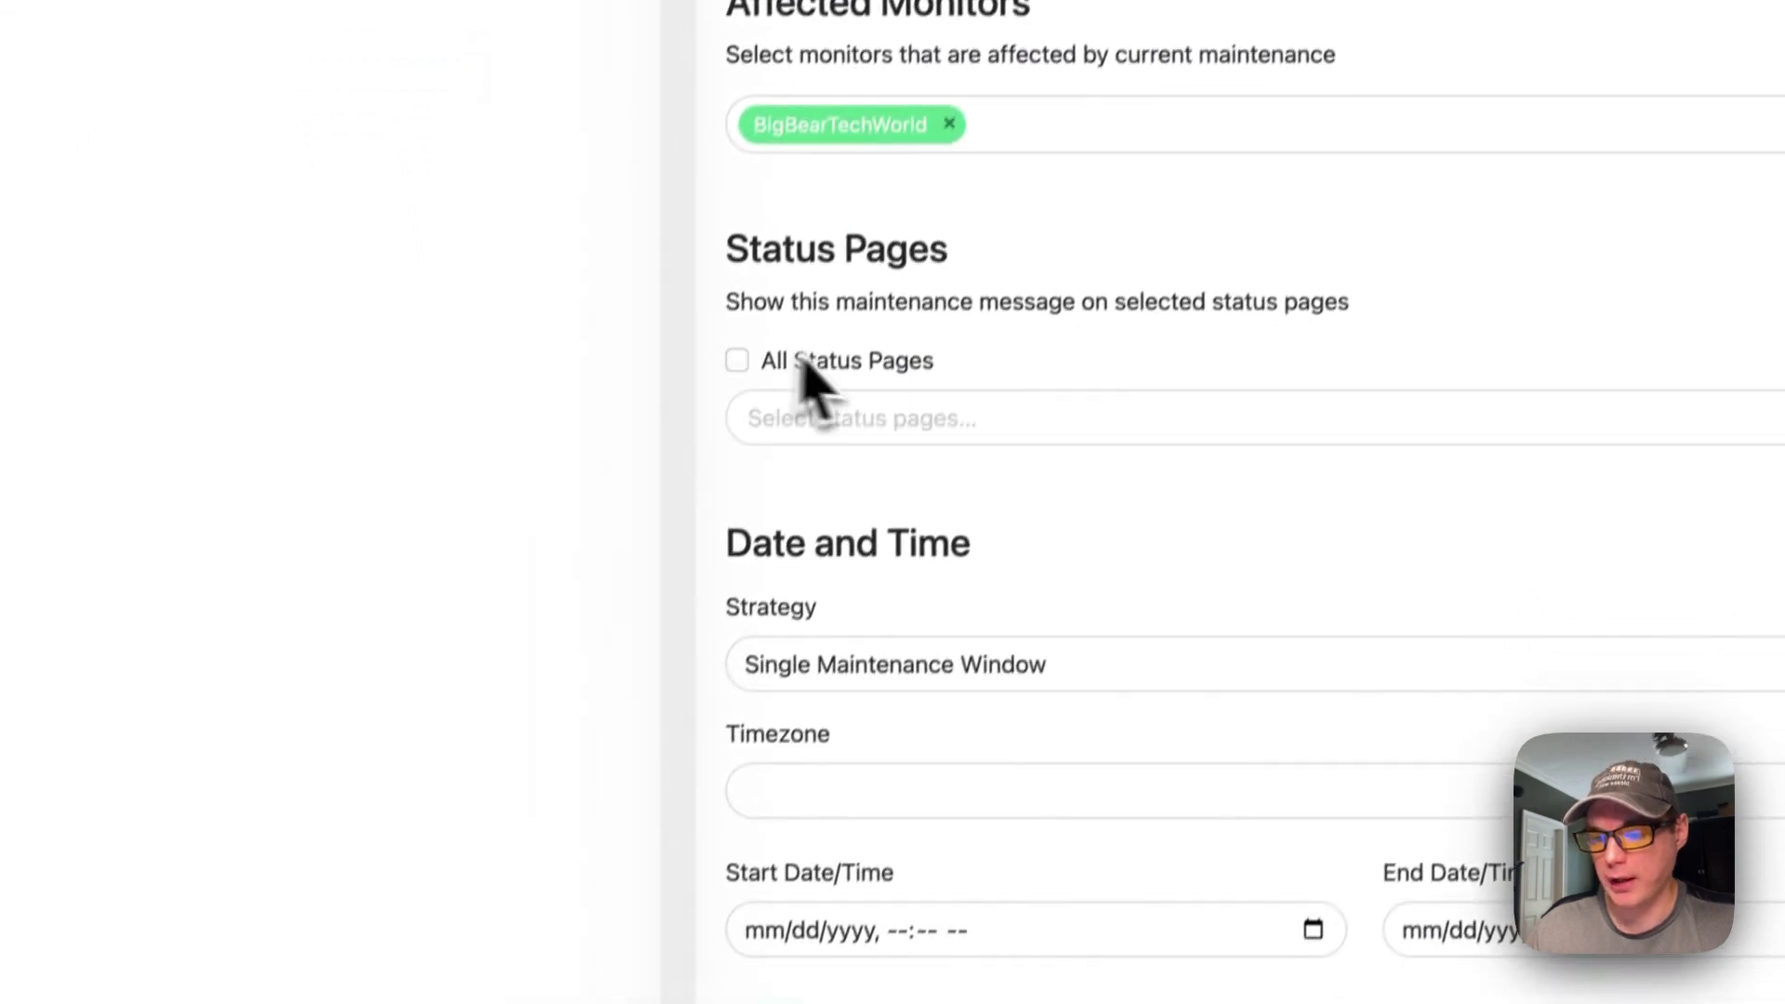
left_click(837, 430)
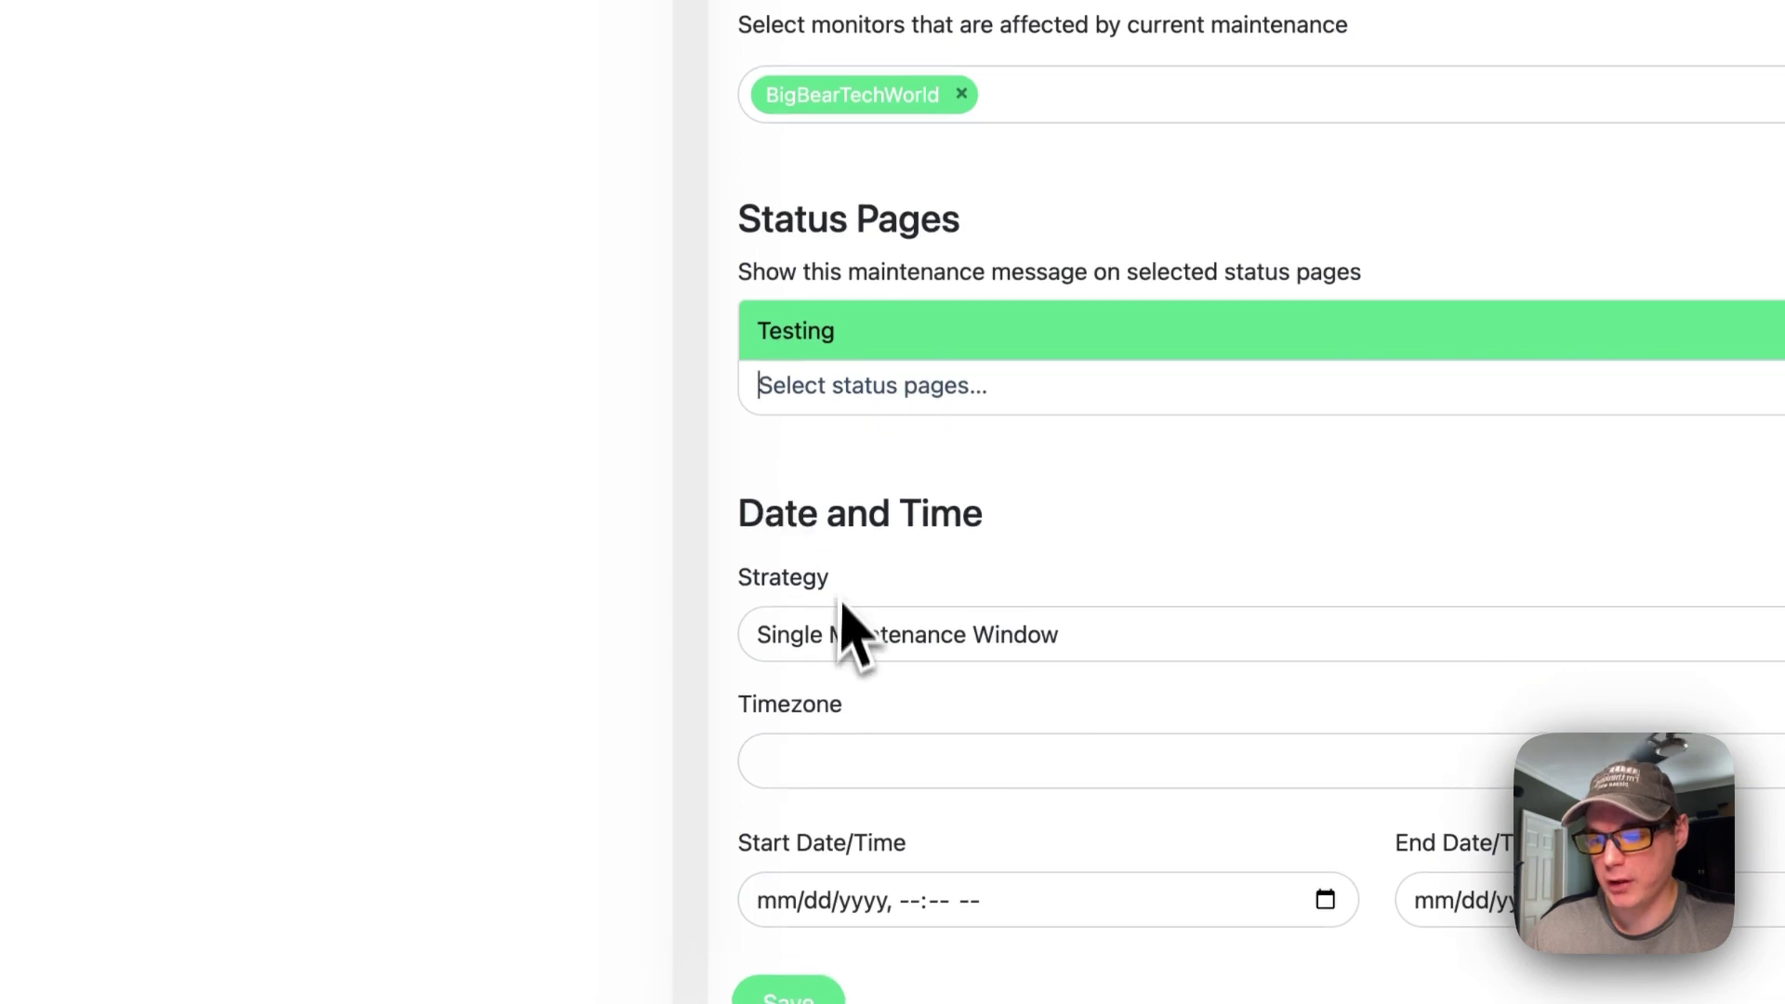
left_click(963, 636)
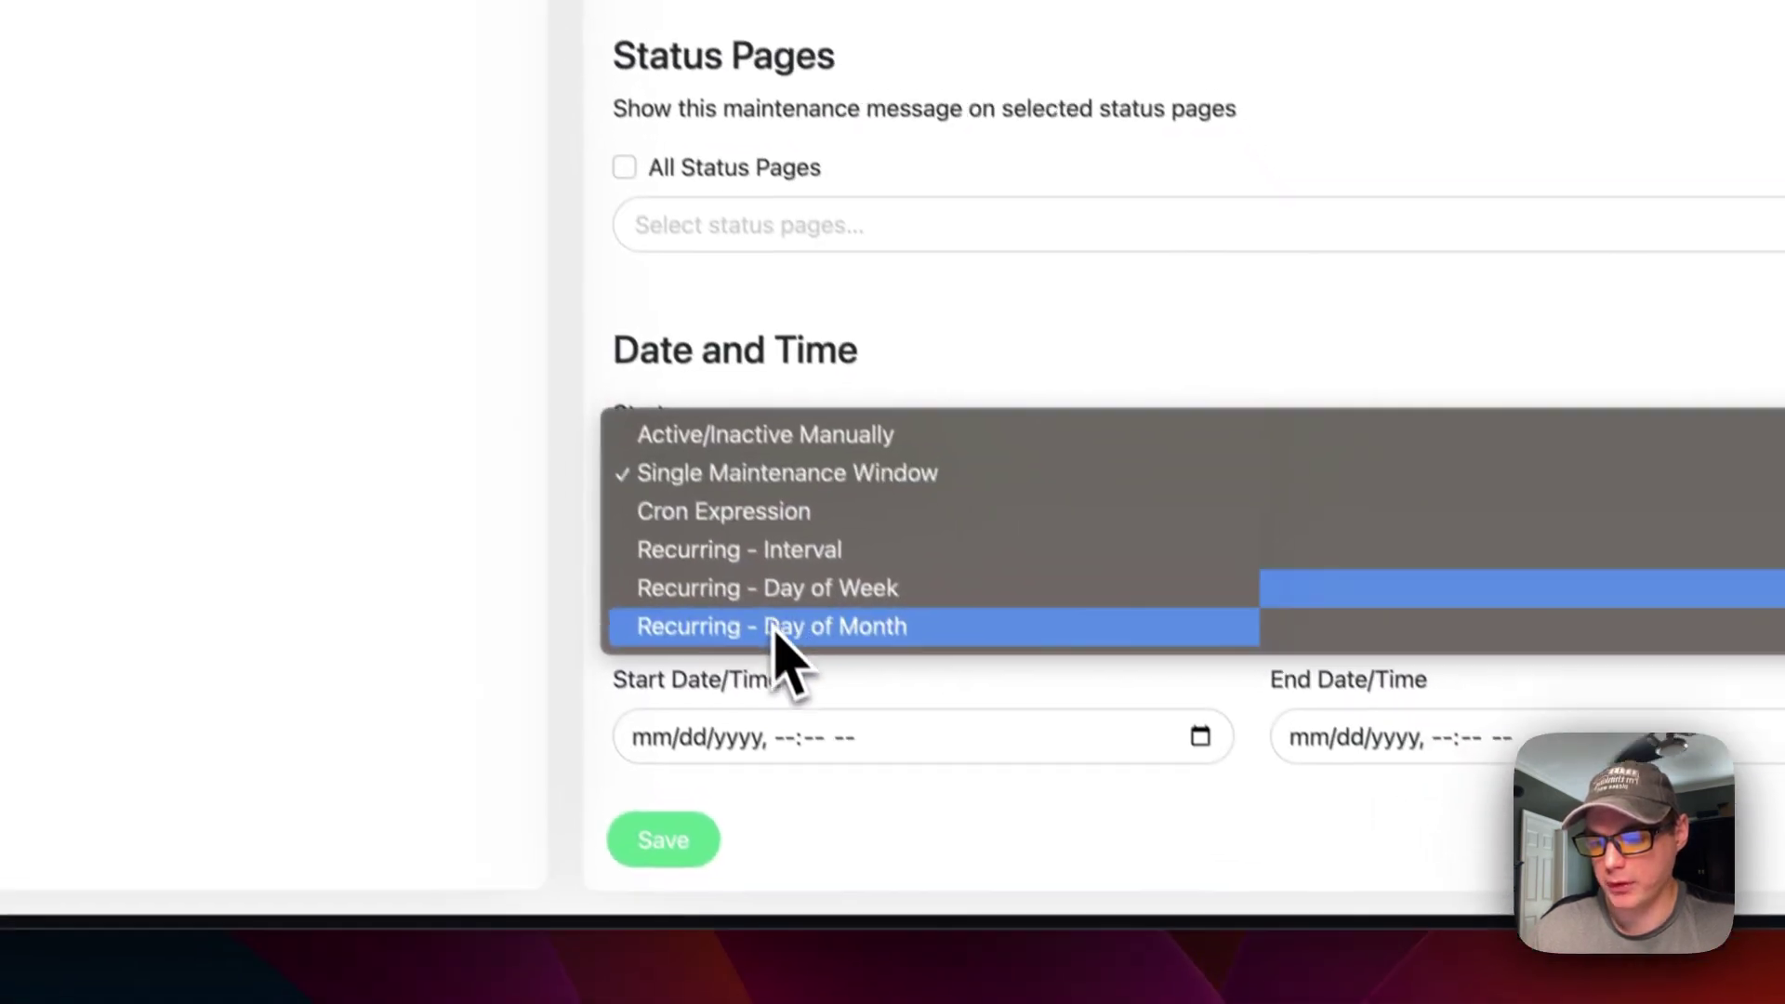
left_click(721, 623)
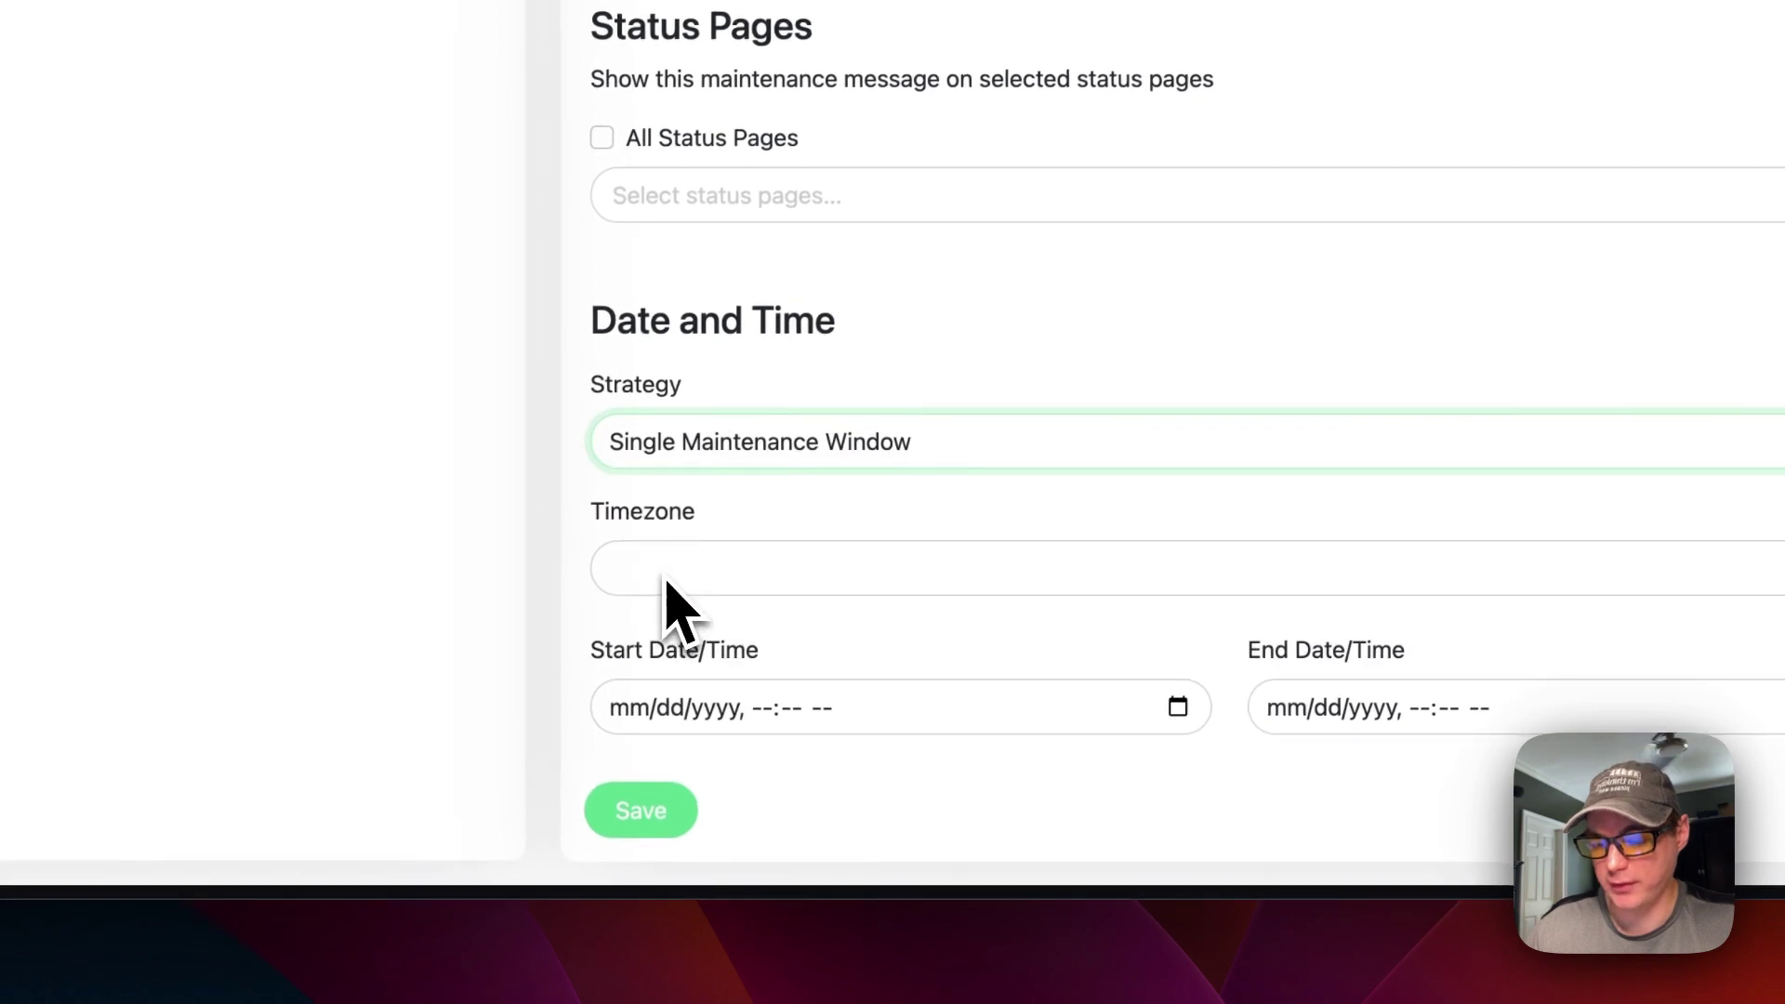
Set the maintenance start time and an end time of 02:31 PM, then save it.
left_click(985, 699)
left_click(1177, 706)
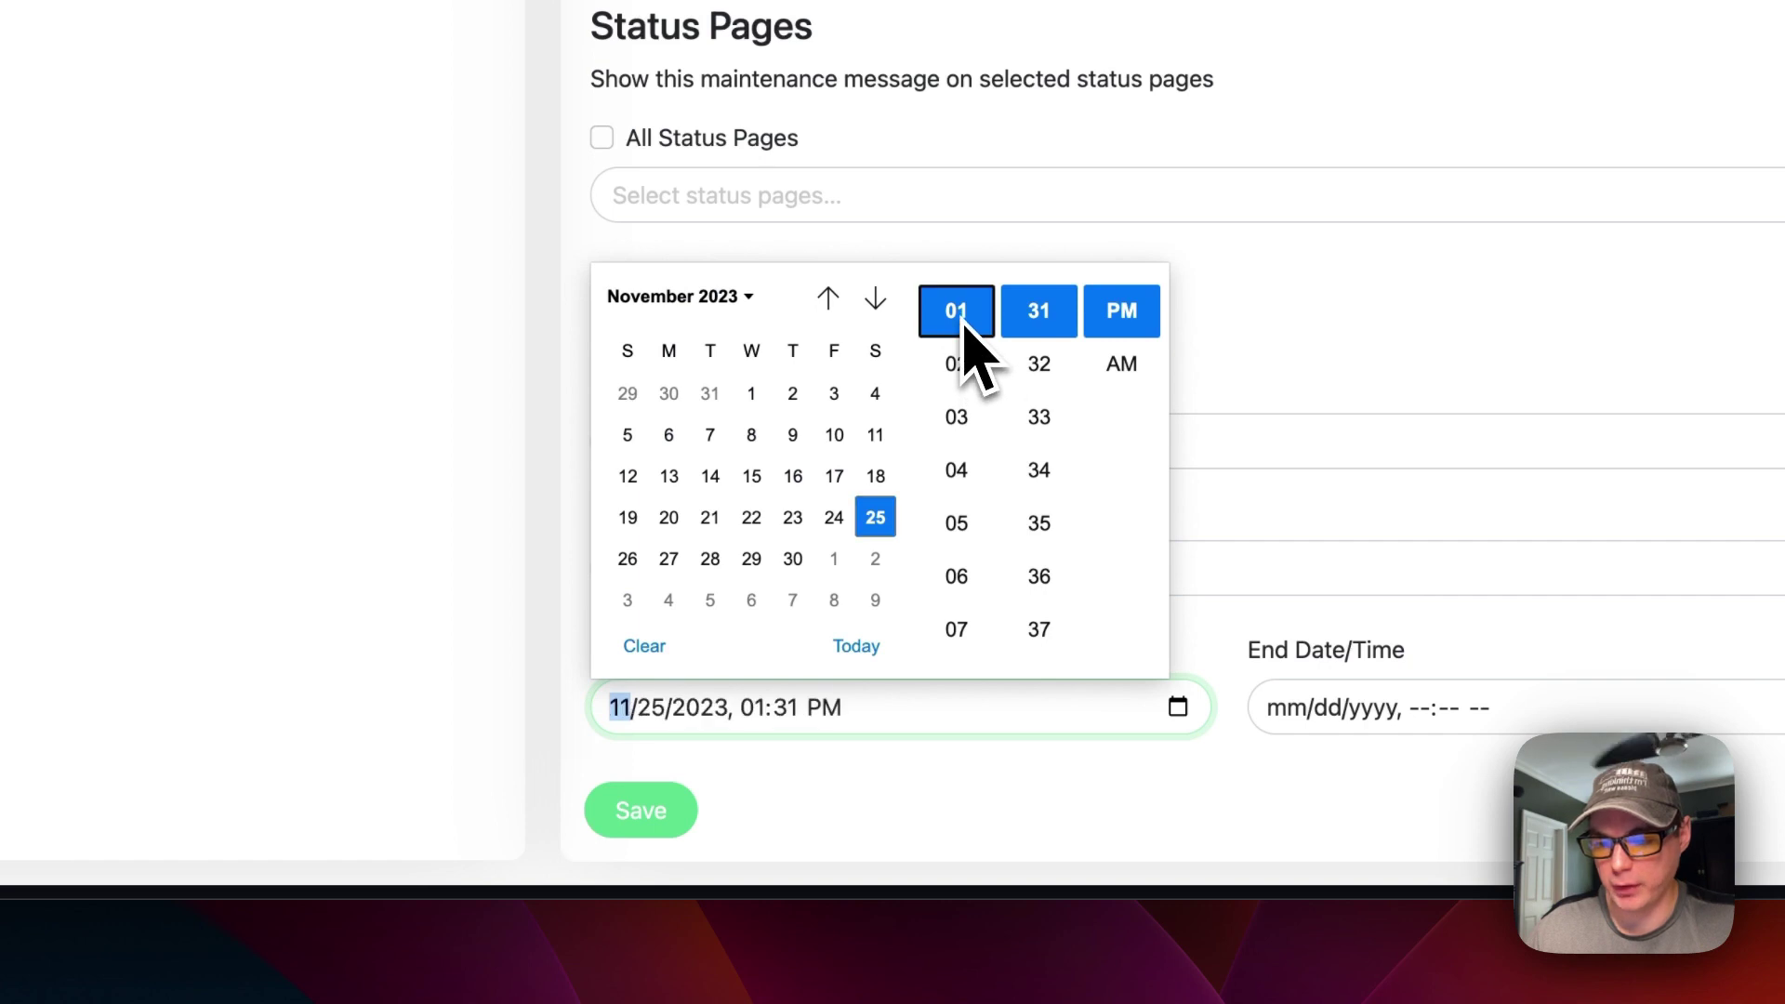
left_click(1499, 711)
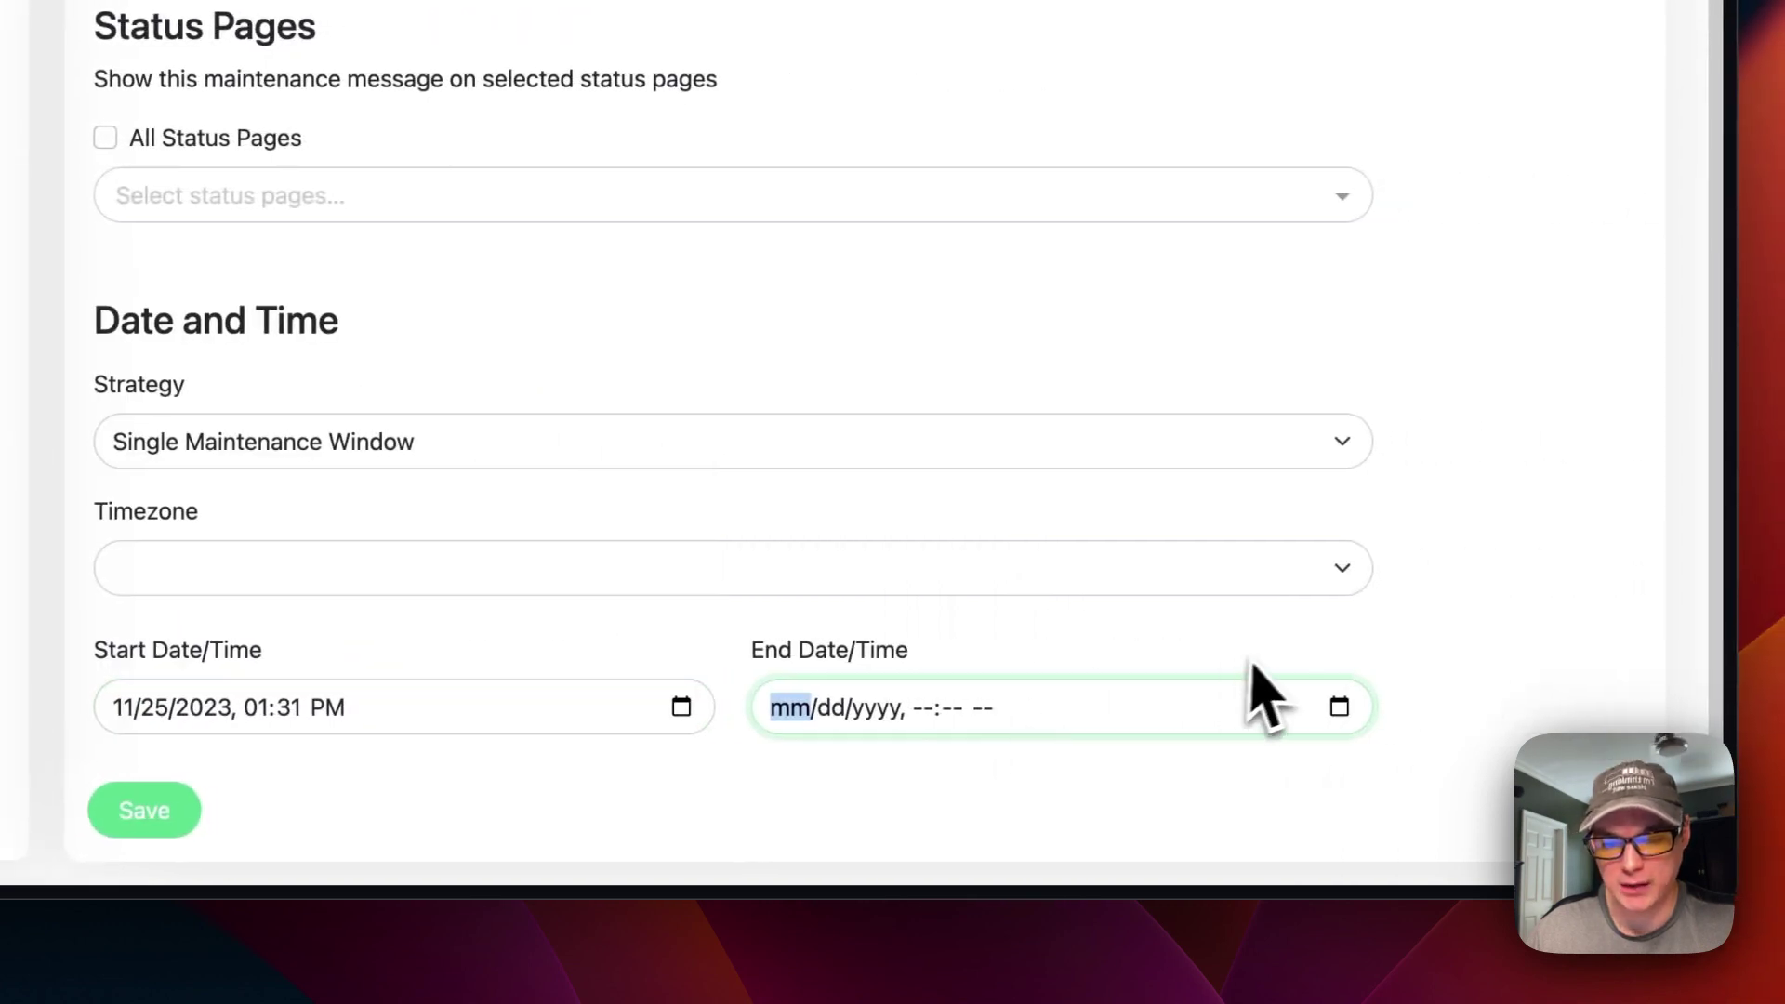
scroll(1069, 723, "up", 2)
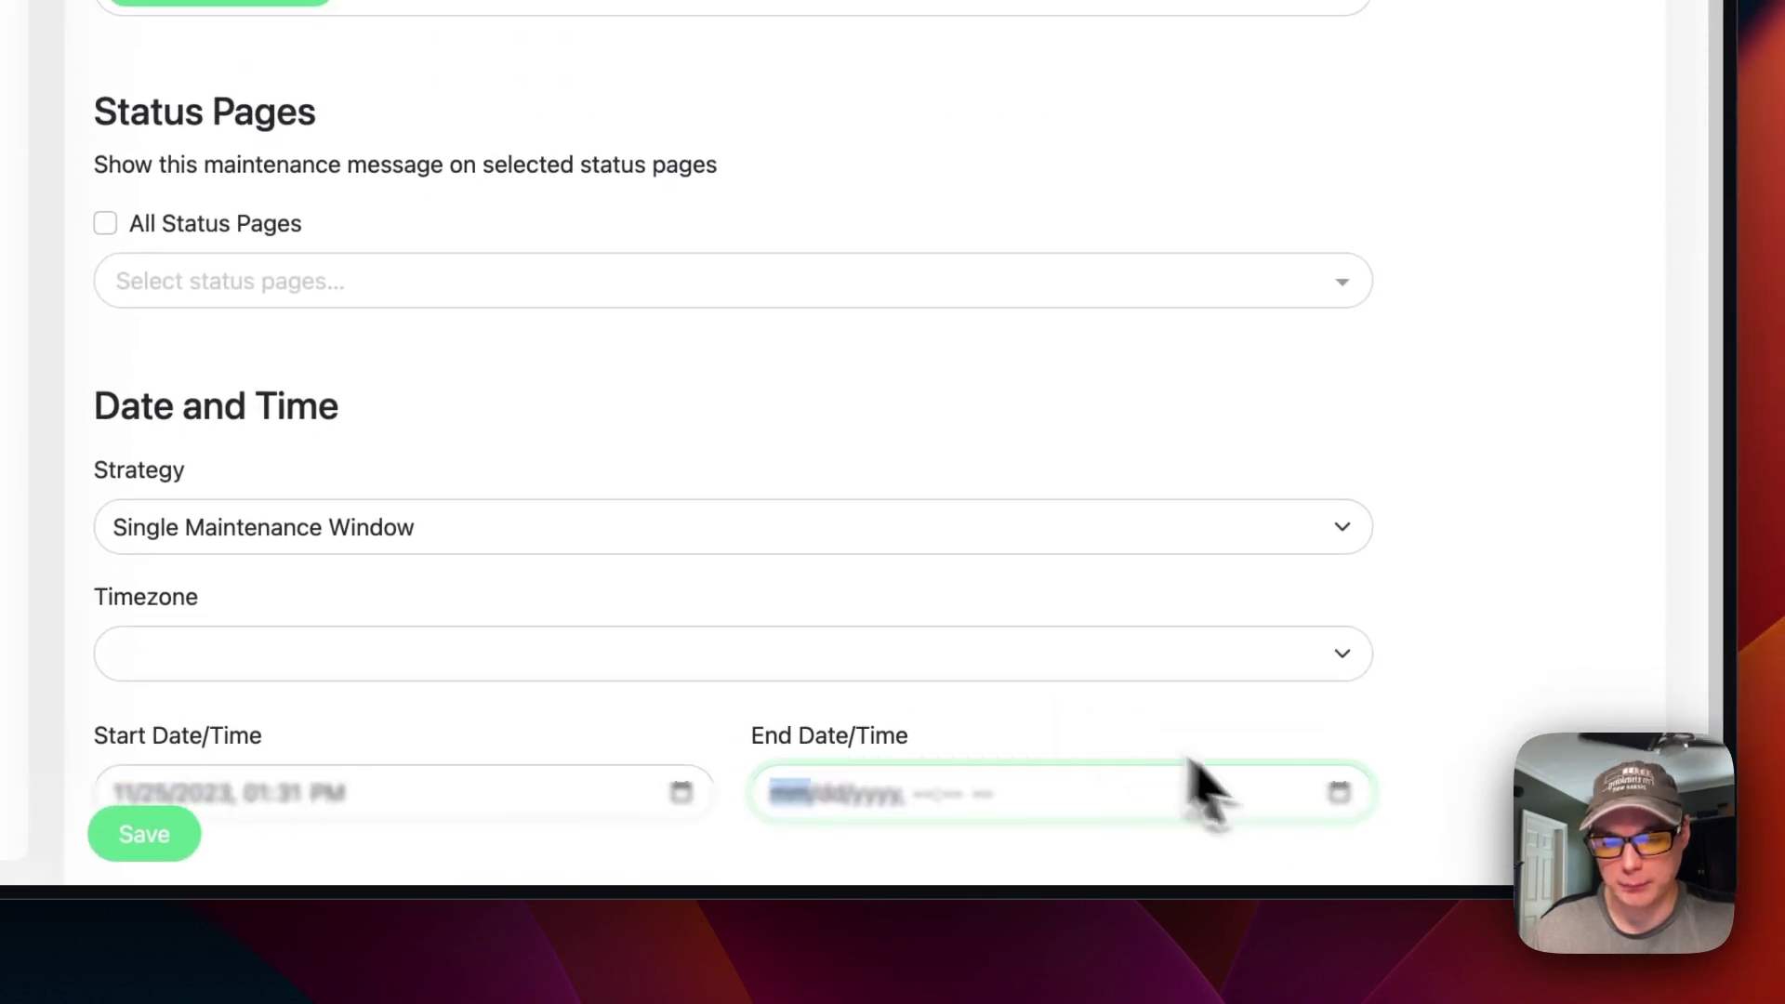
scroll(1297, 784, "down", 1)
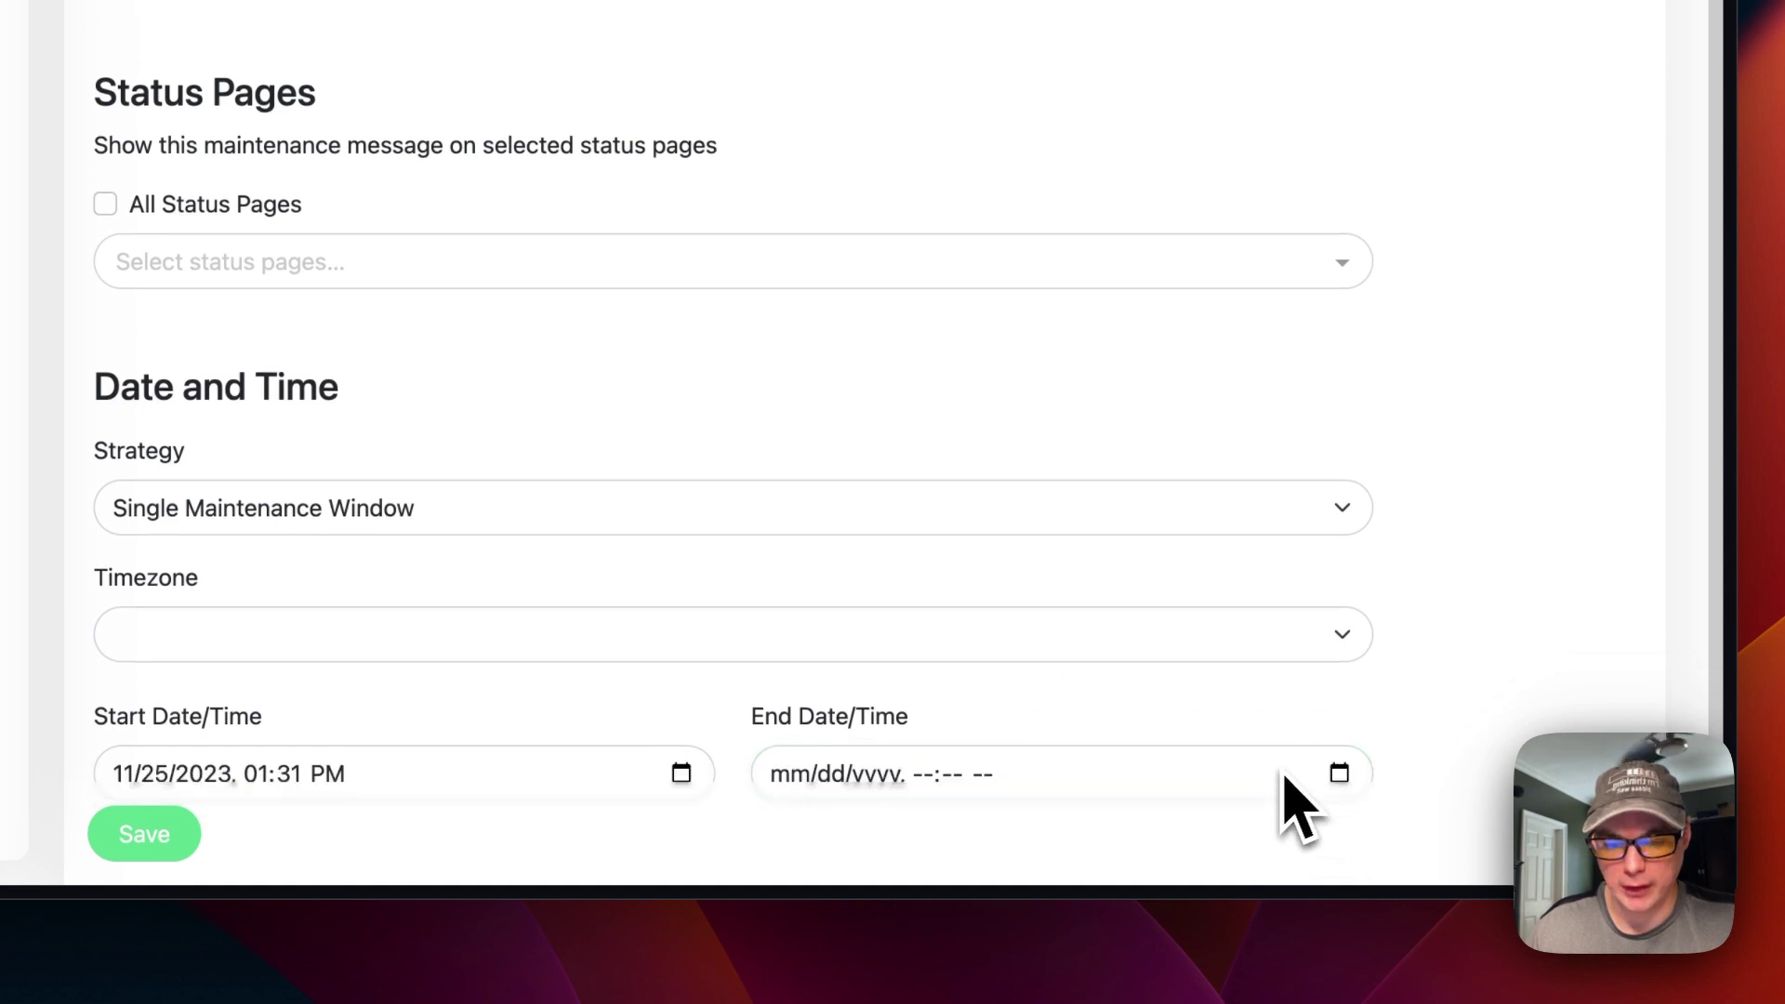
left_click(1340, 775)
left_click(1126, 437)
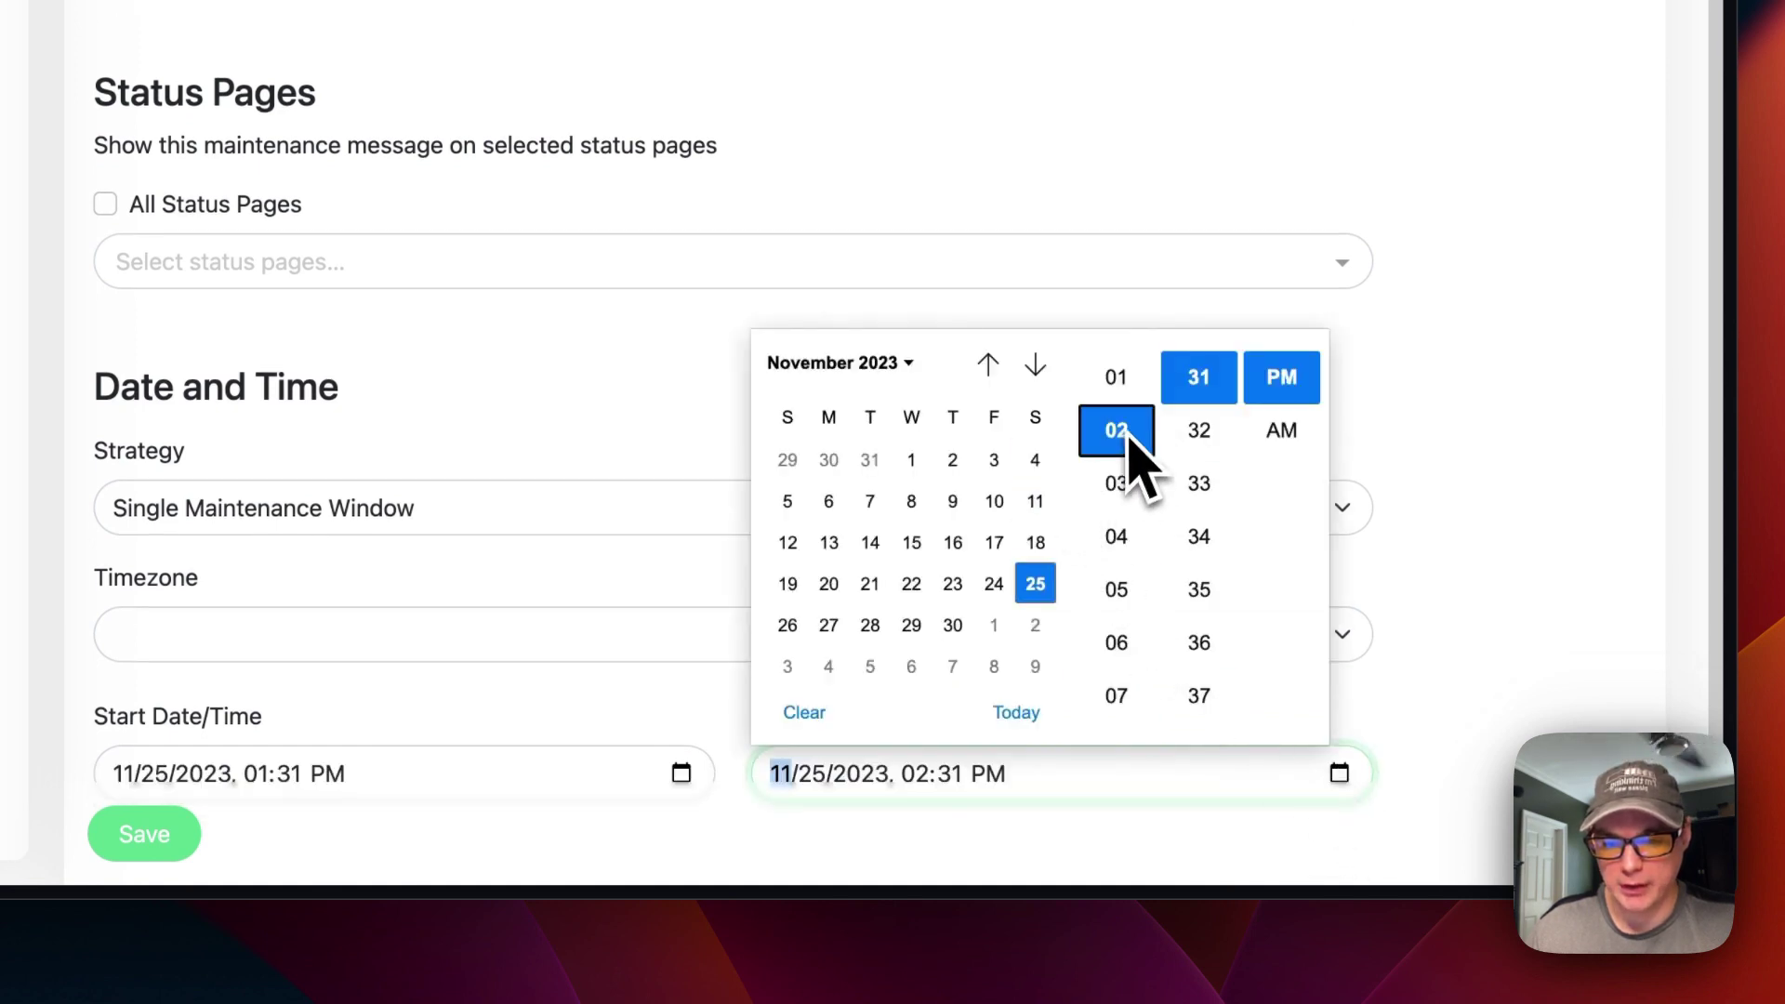
left_click(177, 841)
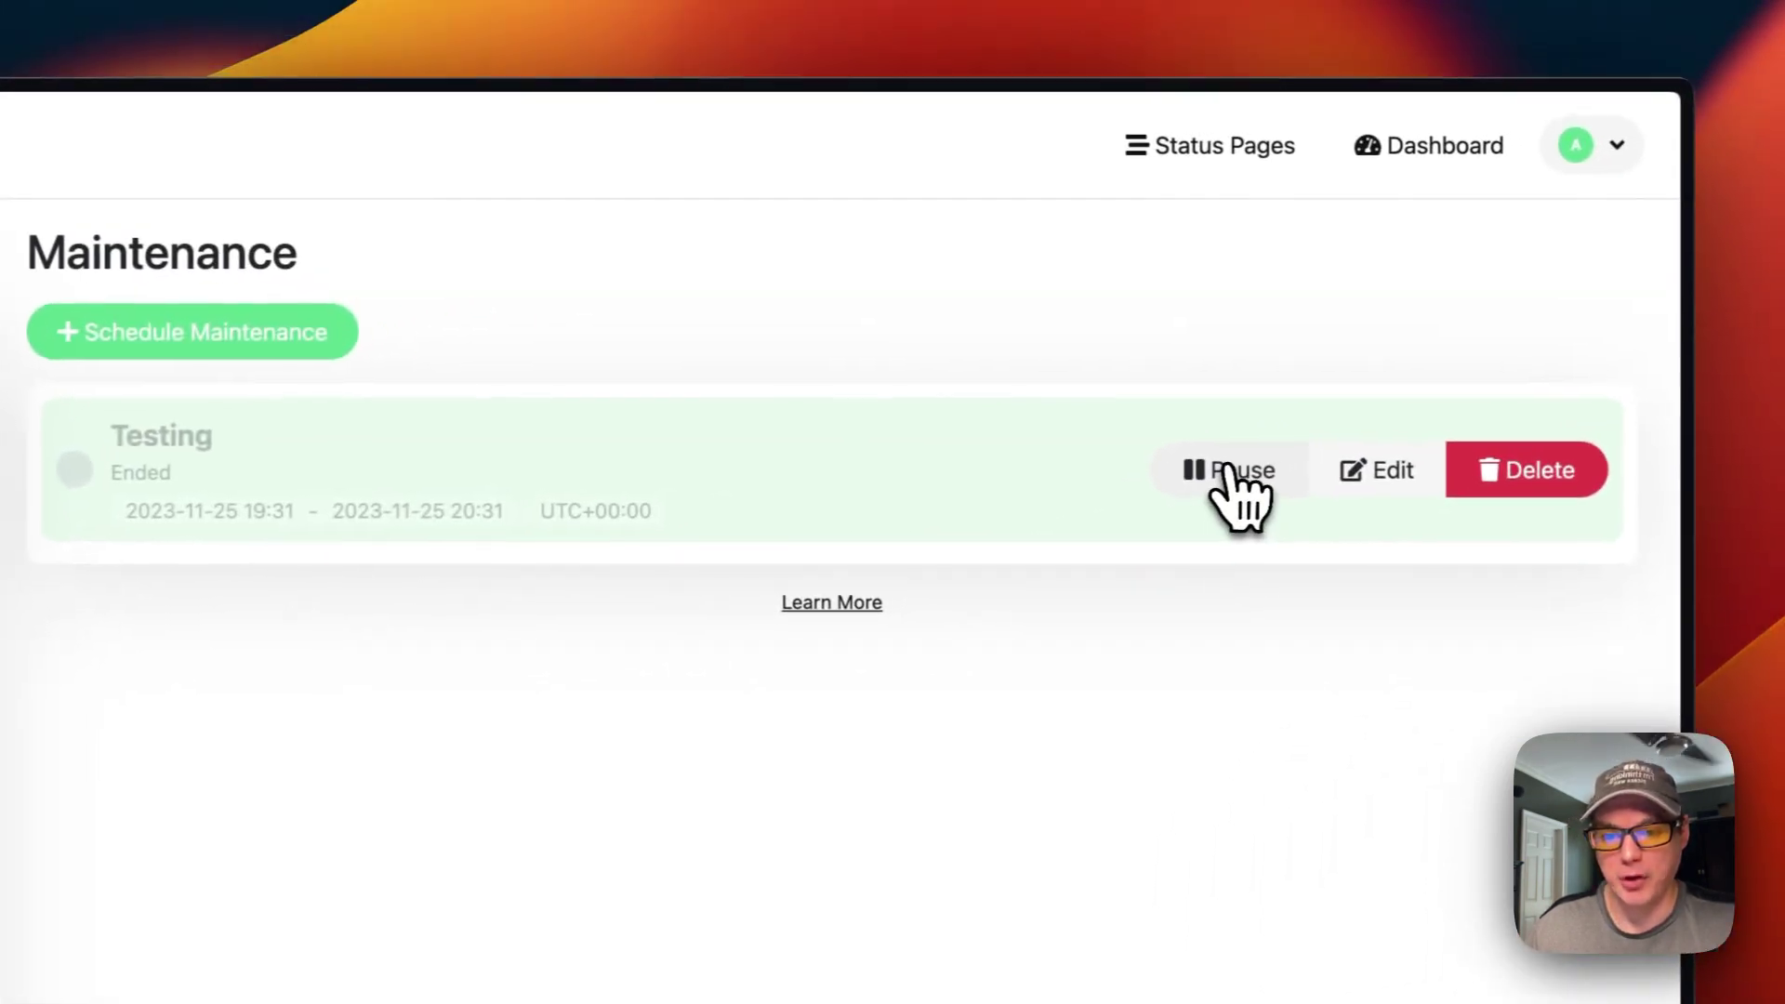
Delete the Testing maintenance, then open Settings from the dashboard's account menu.
left_click(1523, 485)
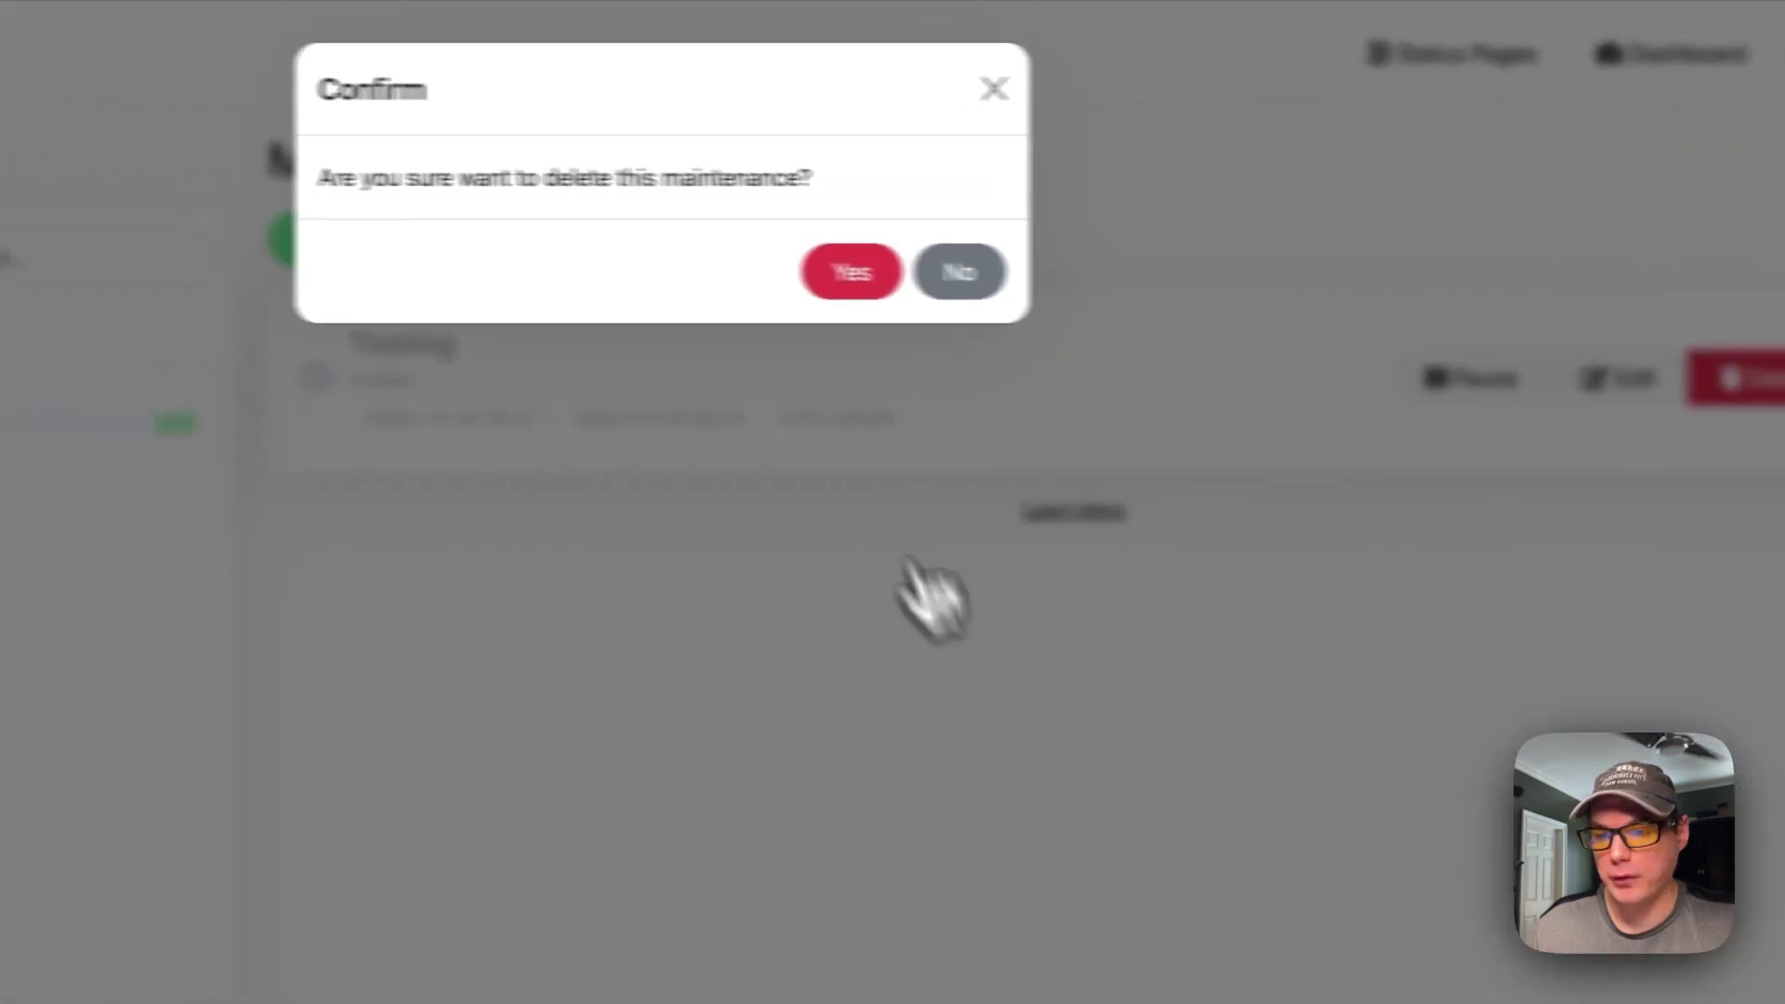
left_click(852, 271)
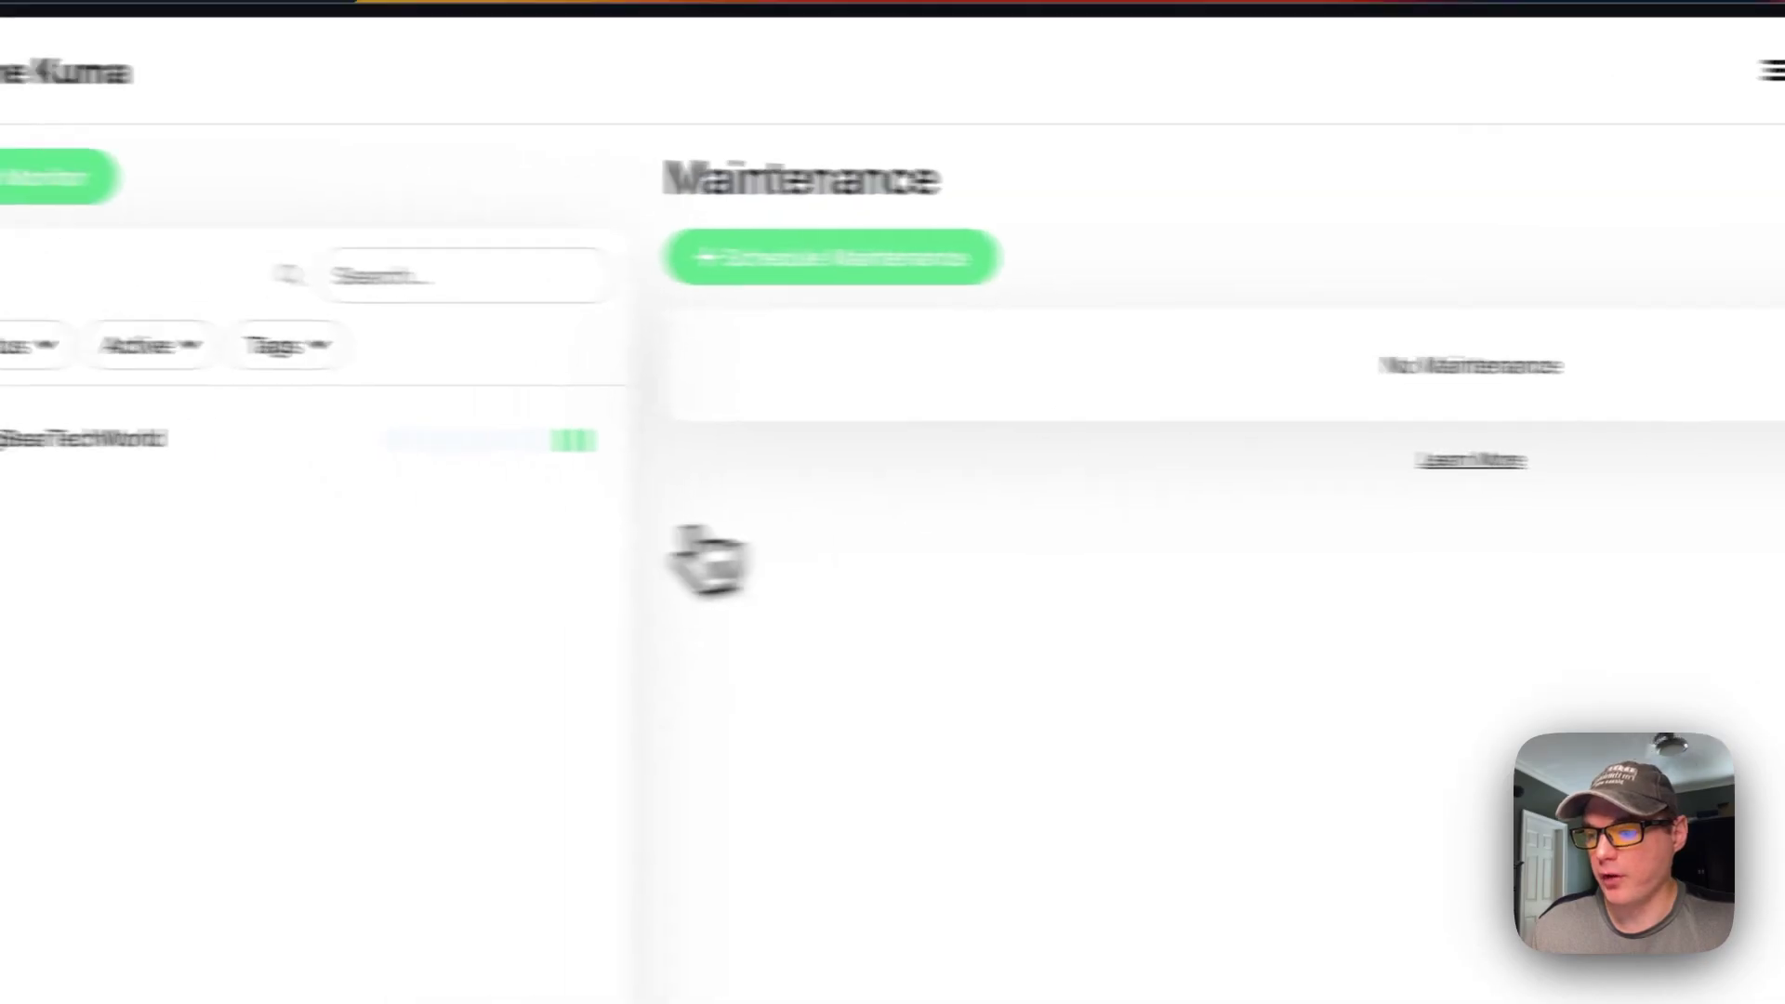
left_click(321, 128)
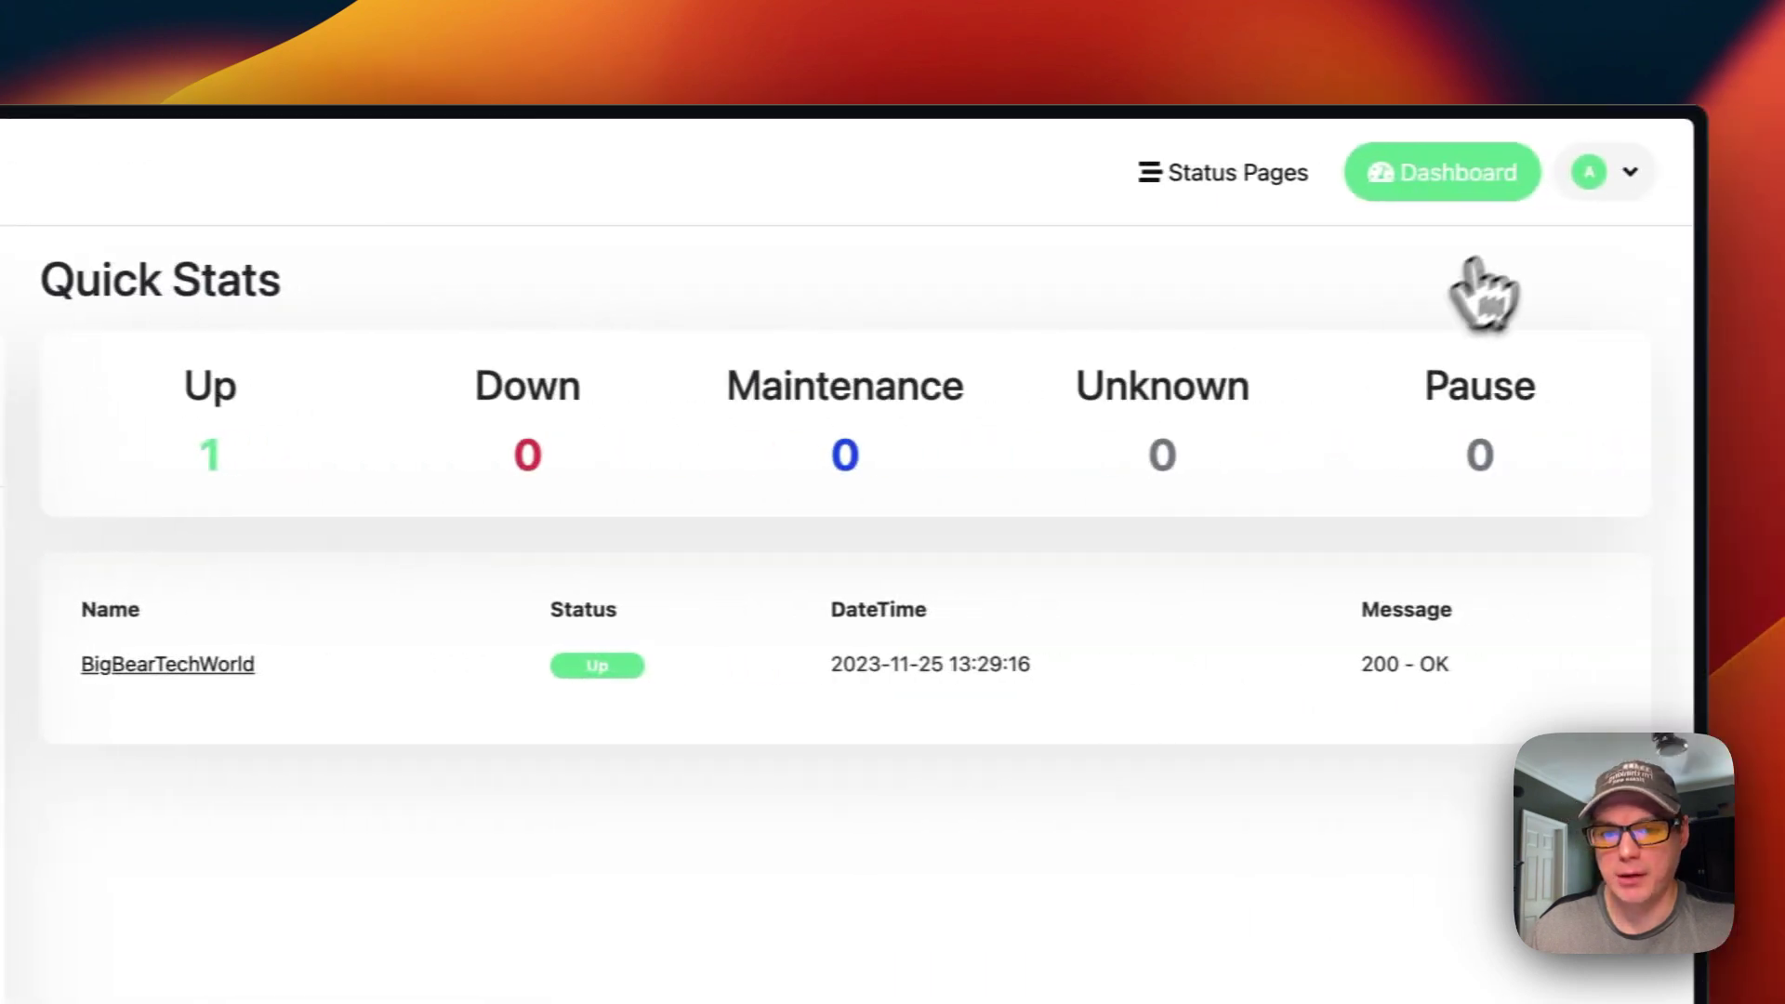
left_click(1605, 181)
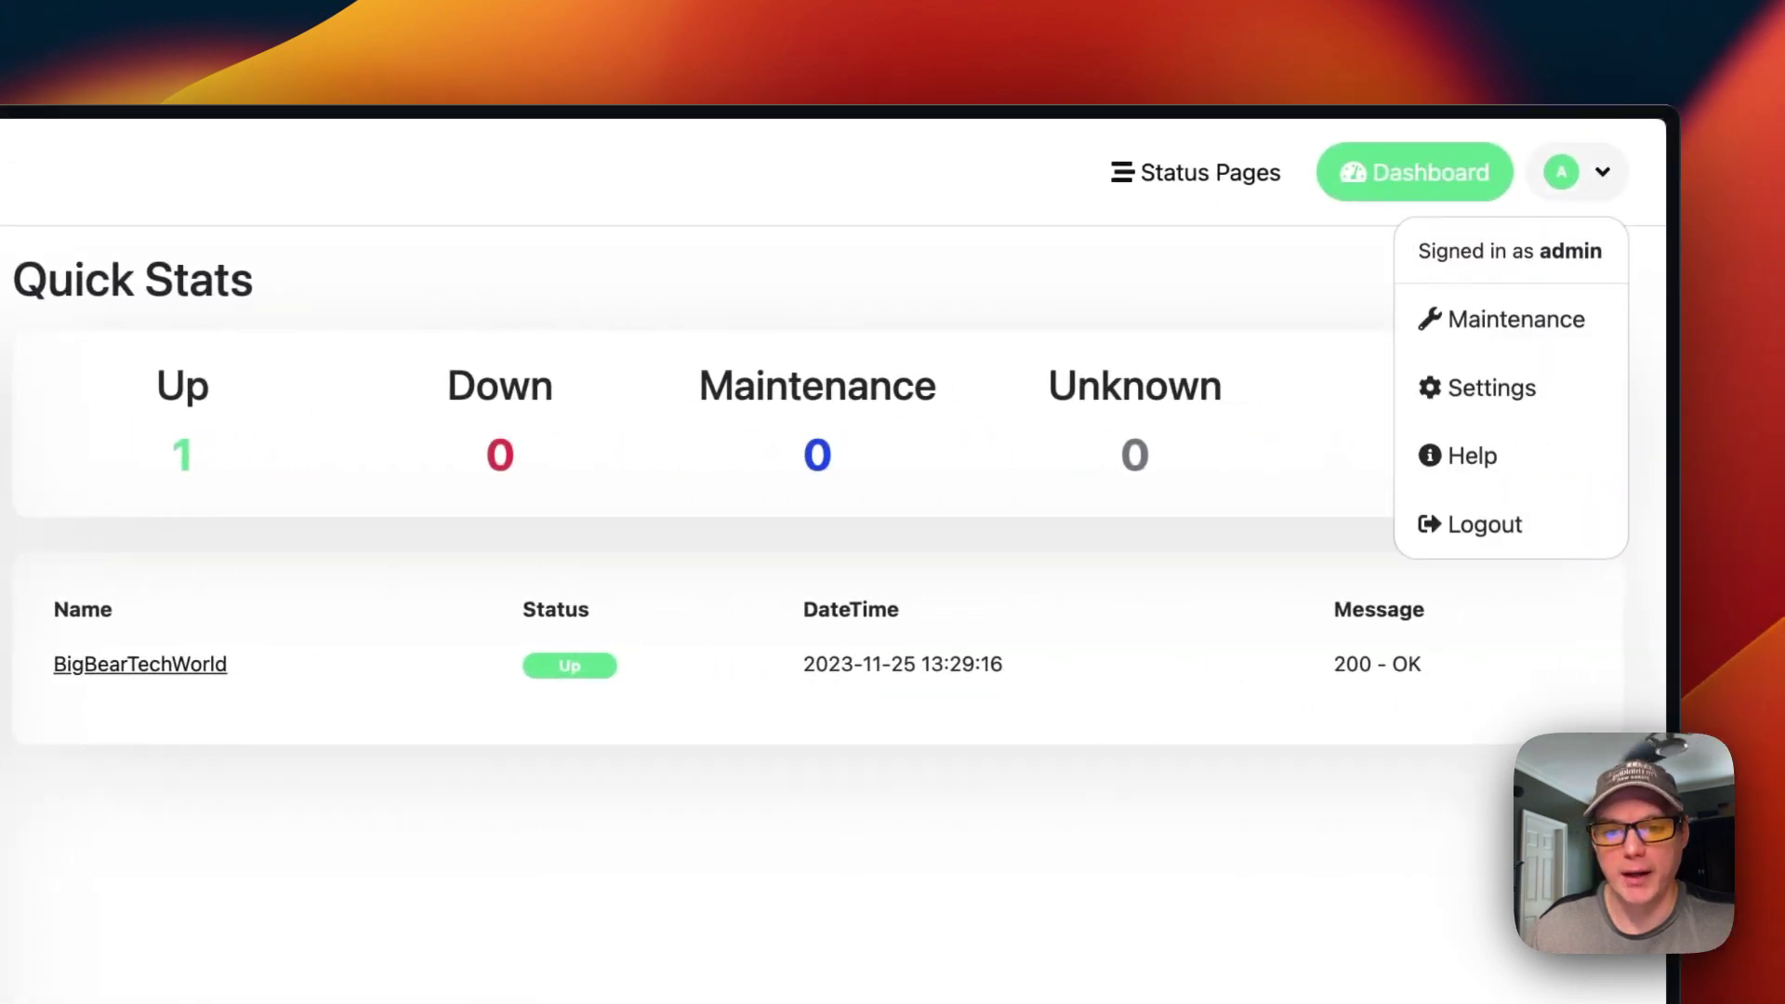
left_click(1539, 381)
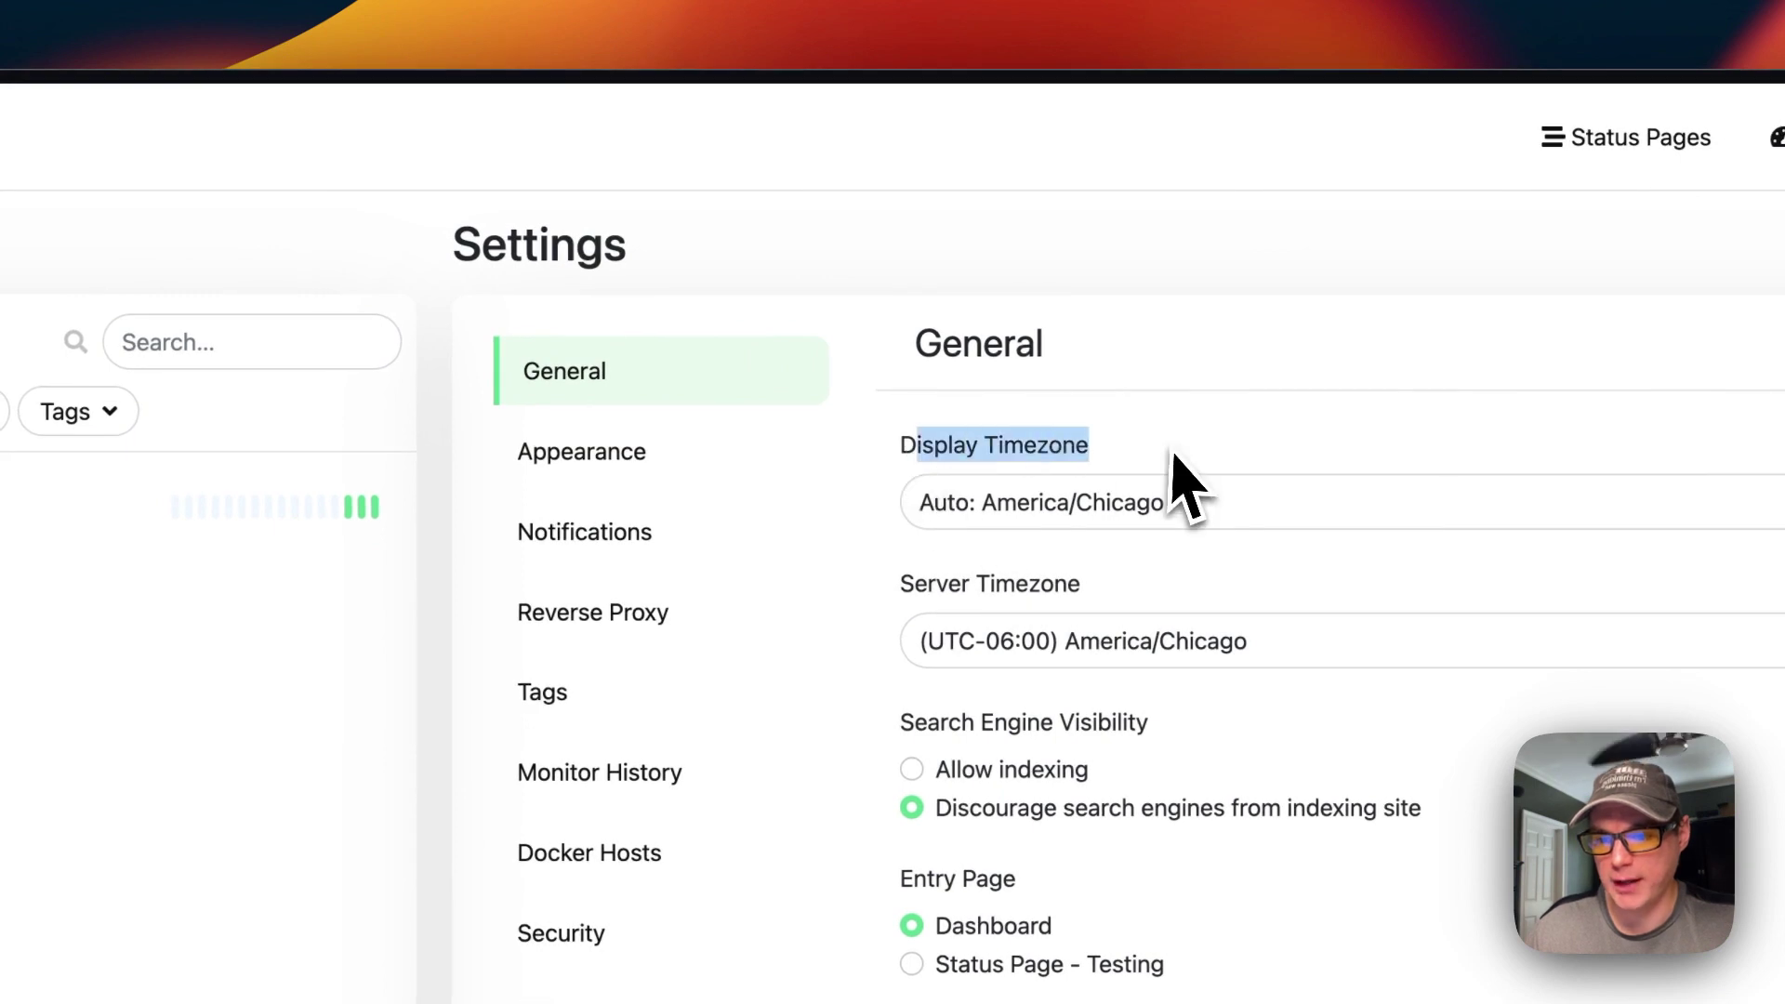
left_click_drag(898, 583, 1183, 595)
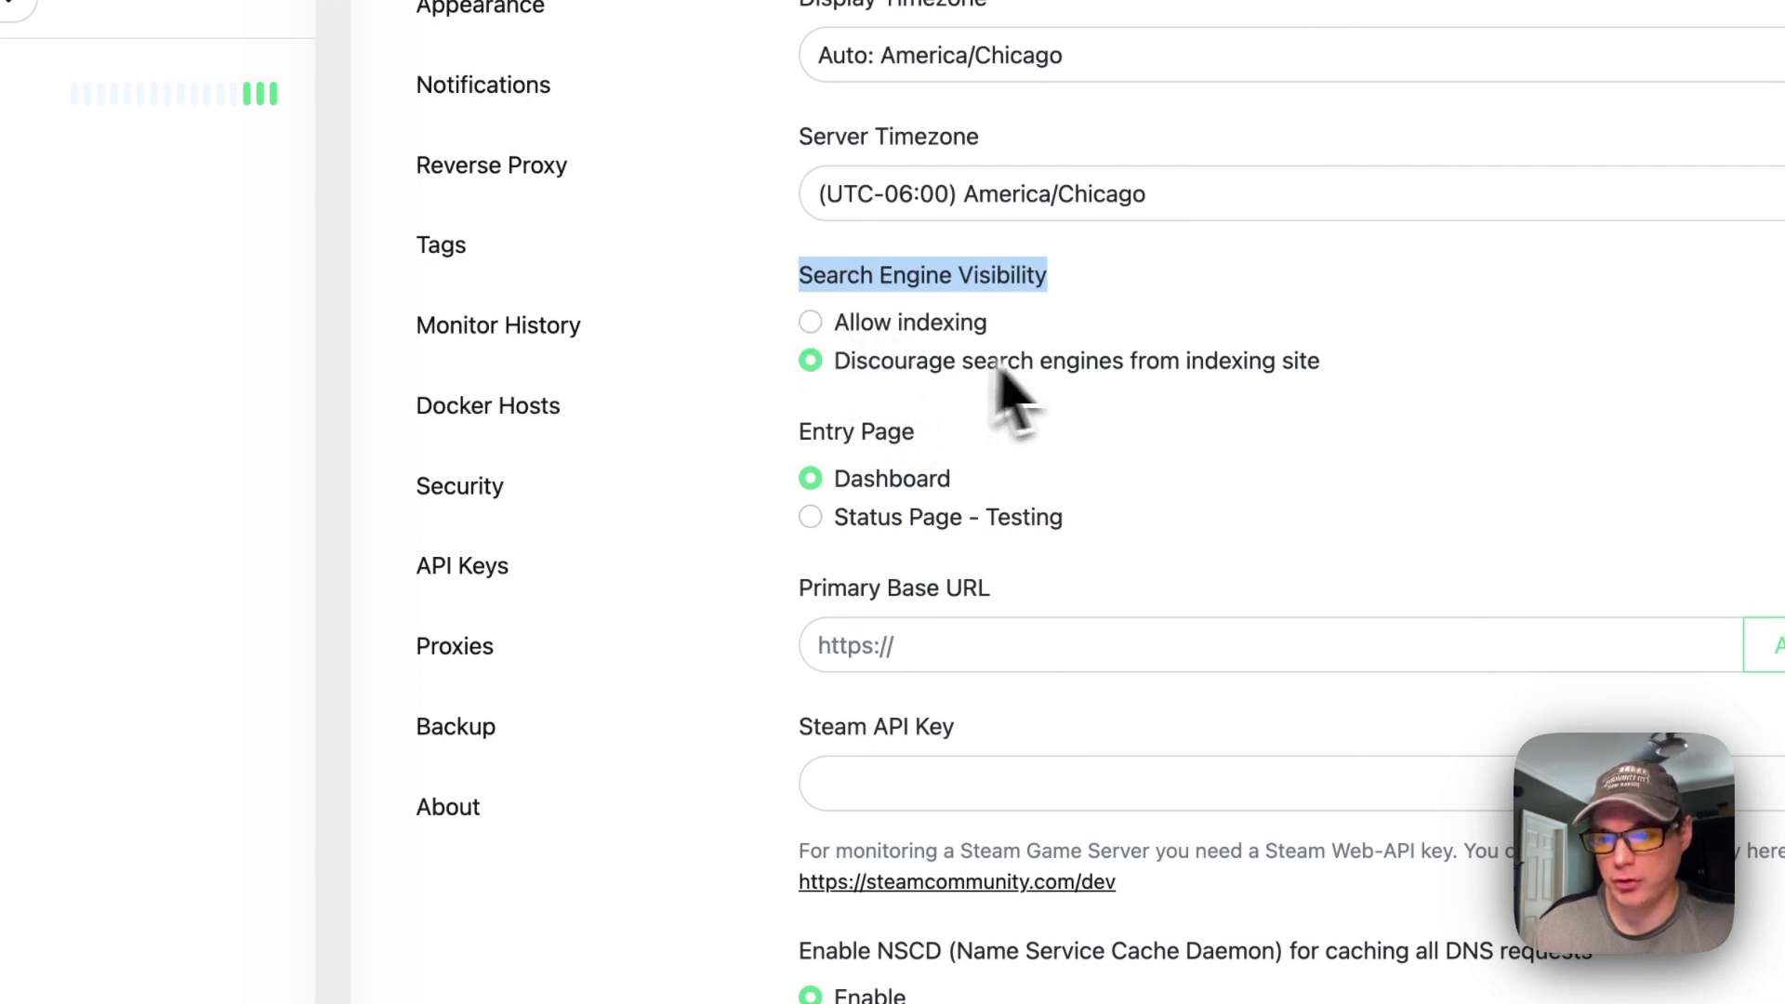
left_click_drag(800, 435, 863, 448)
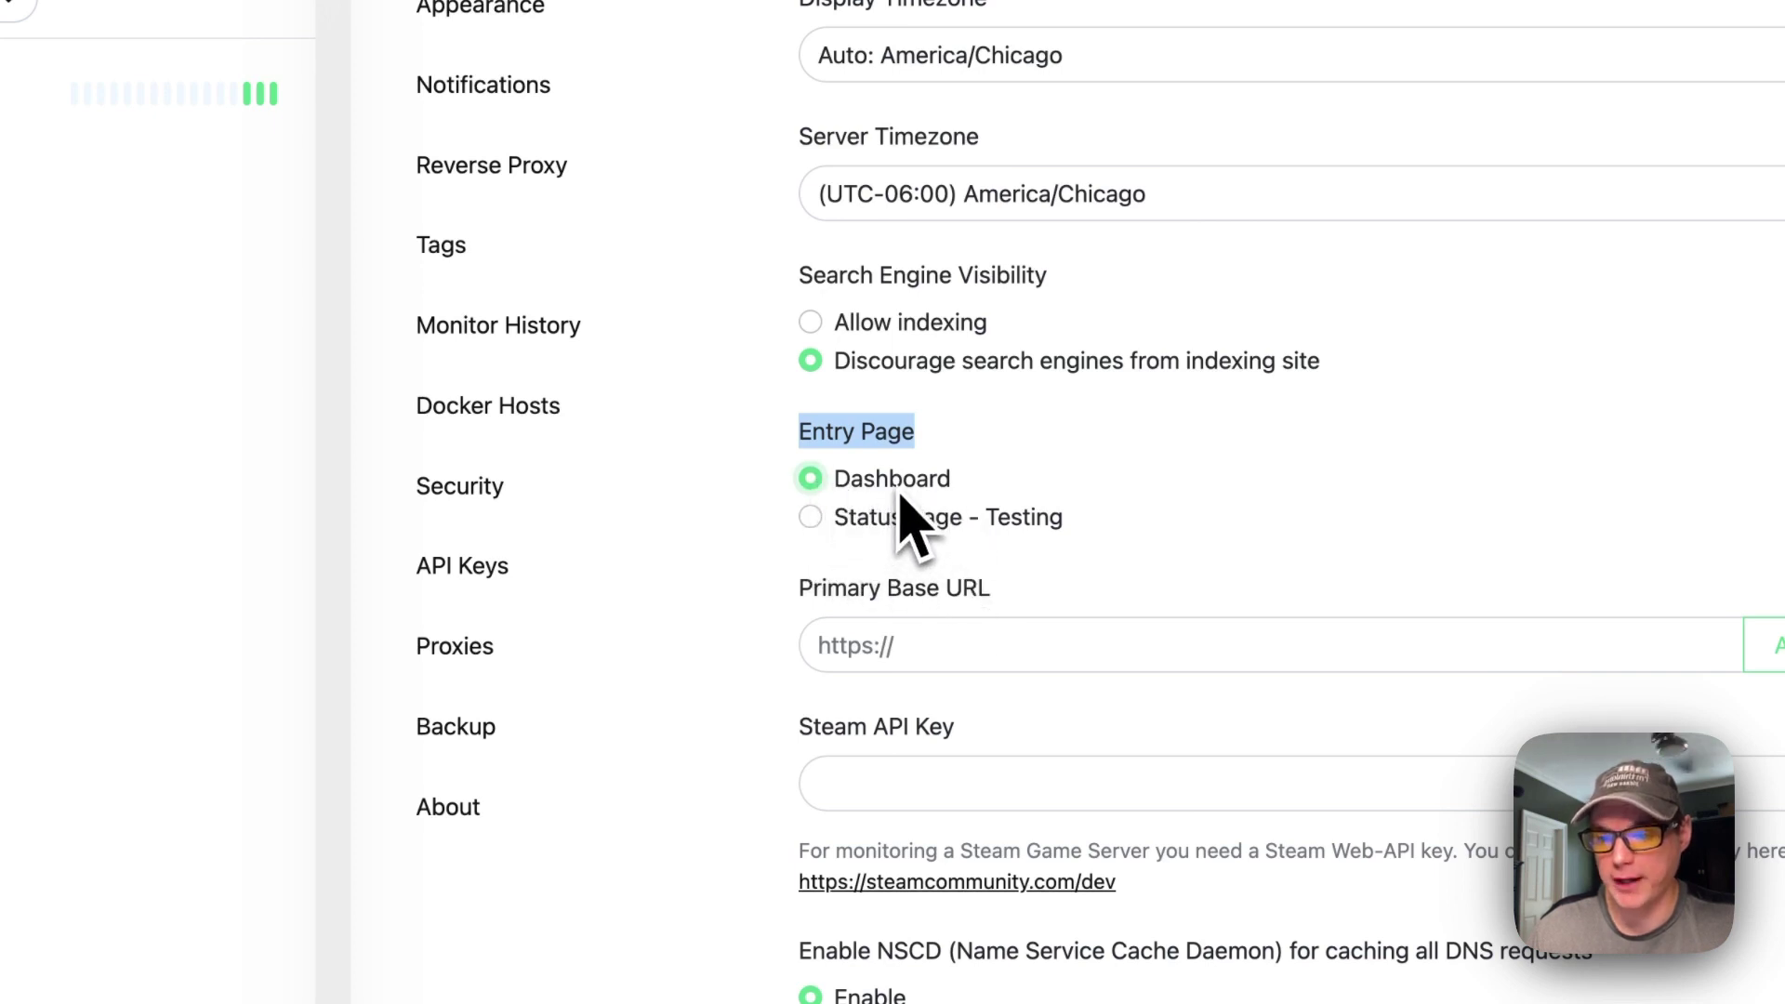
scroll(916, 549, "down", 3)
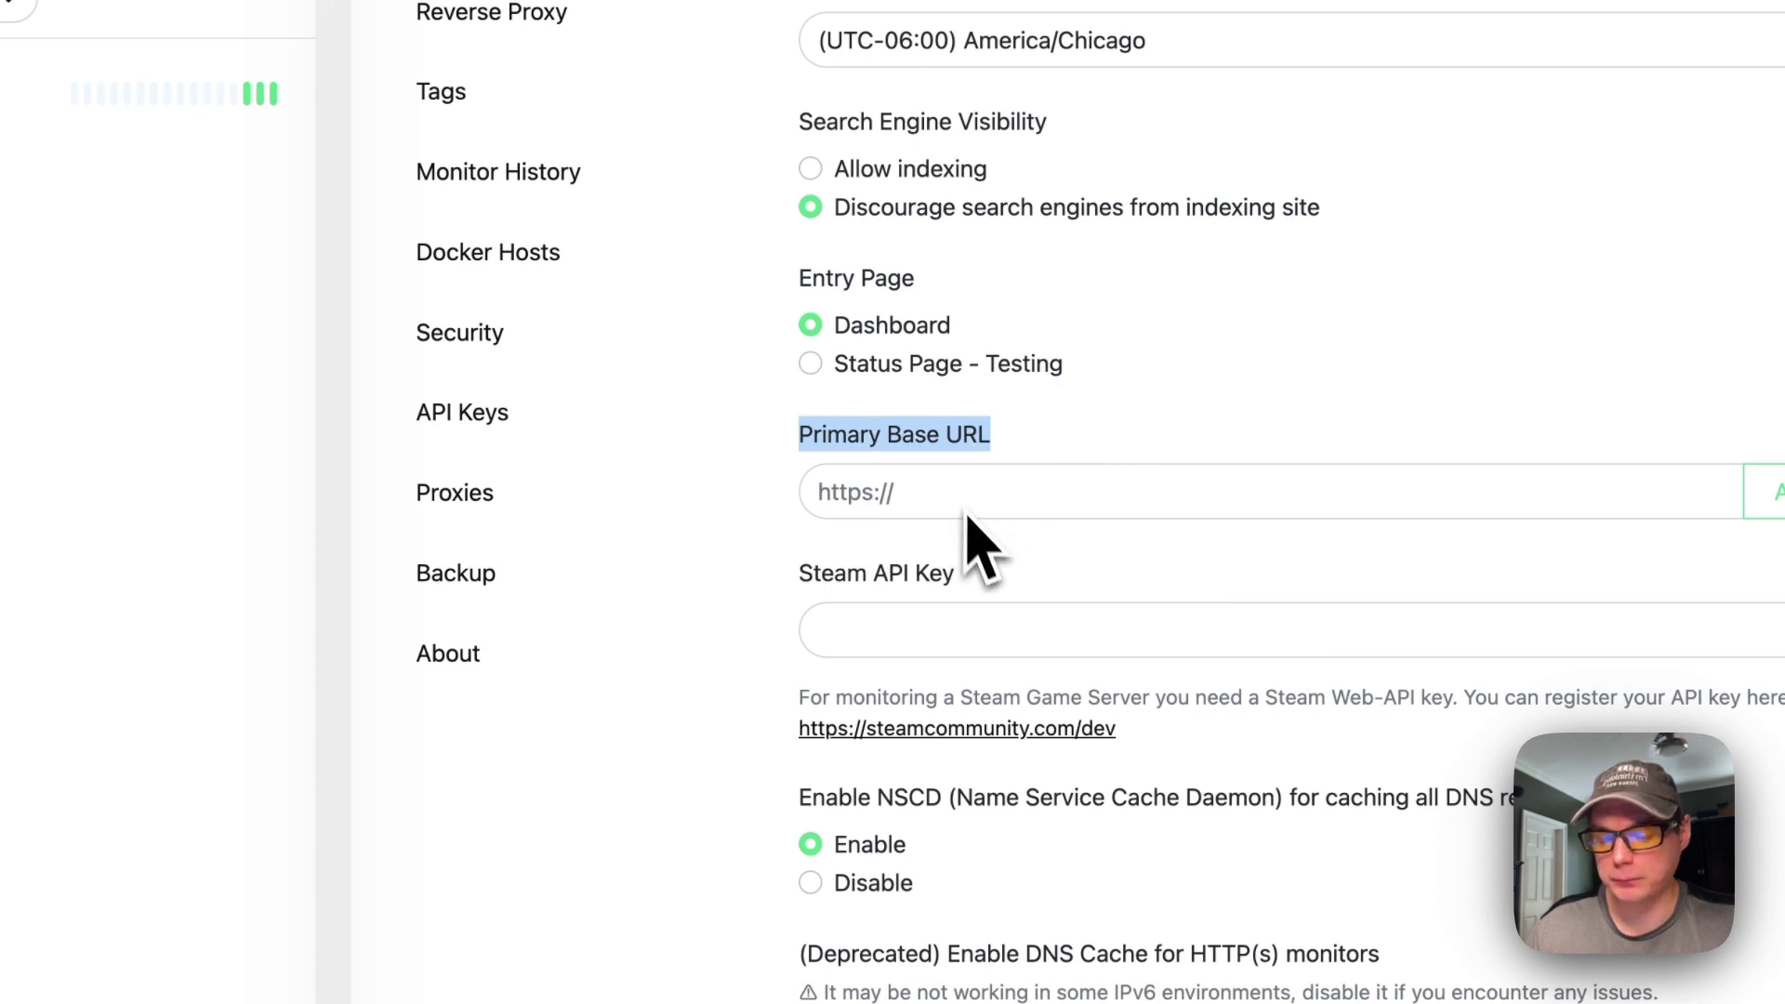
scroll(966, 517, "down", 1)
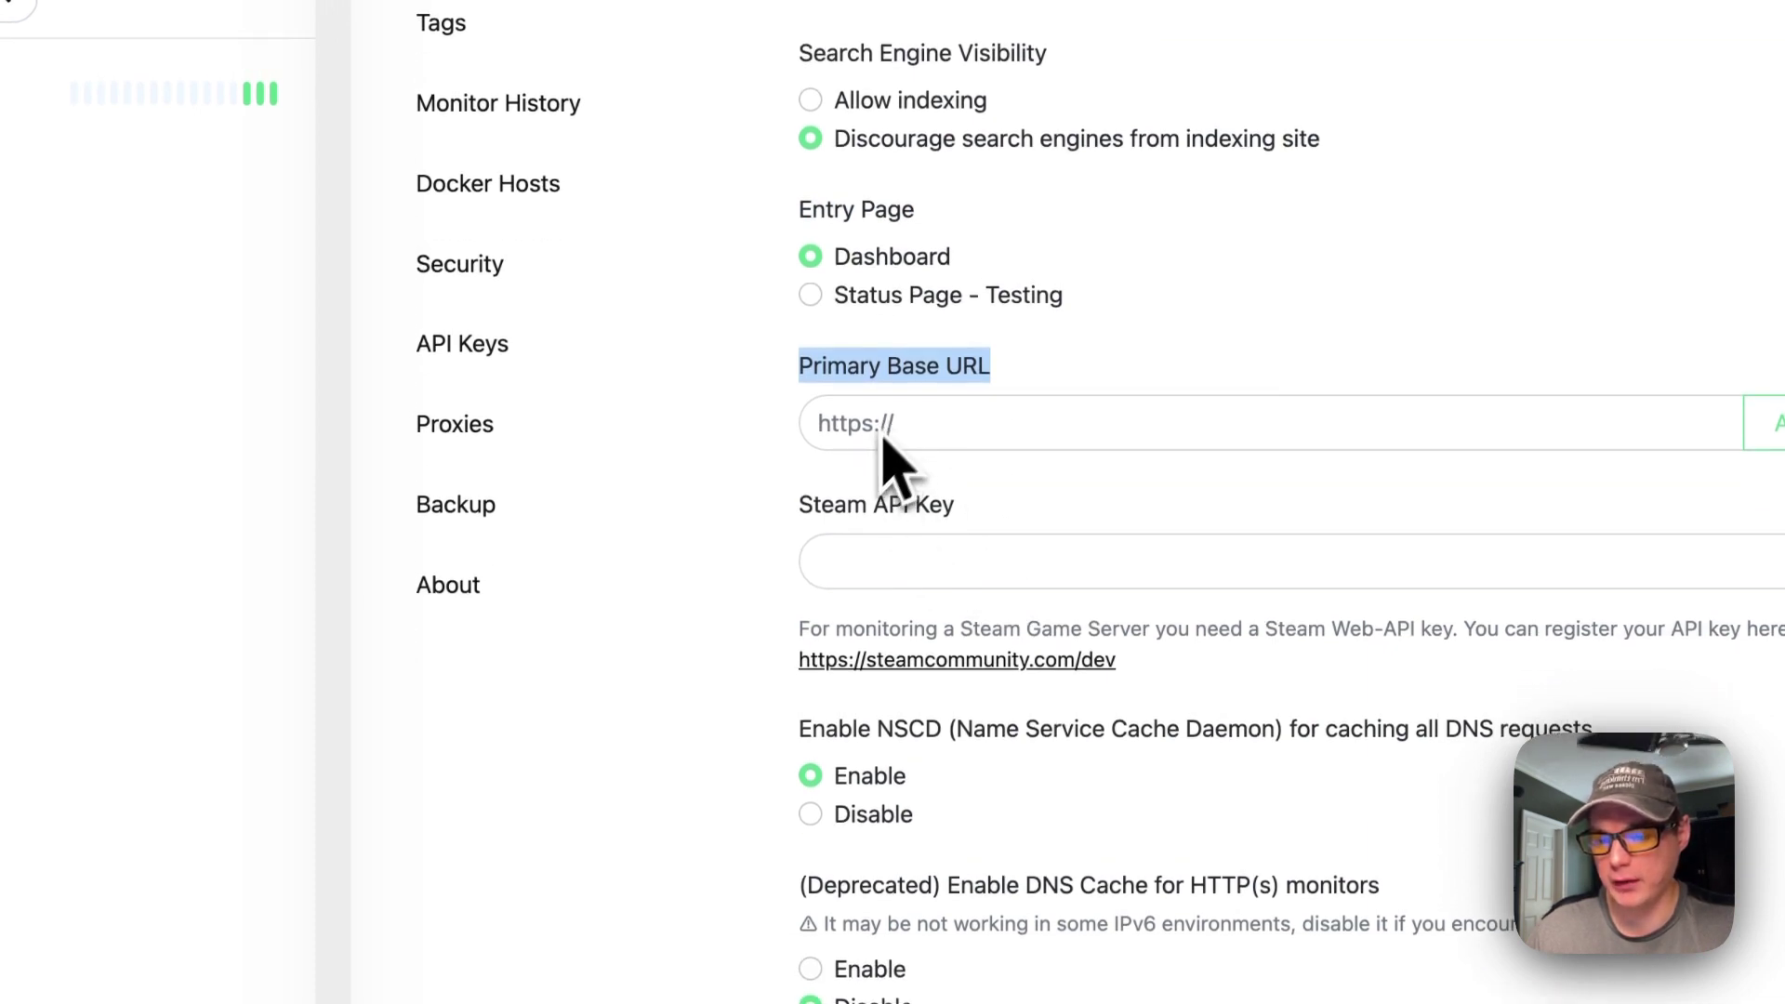
left_click_drag(806, 514, 996, 518)
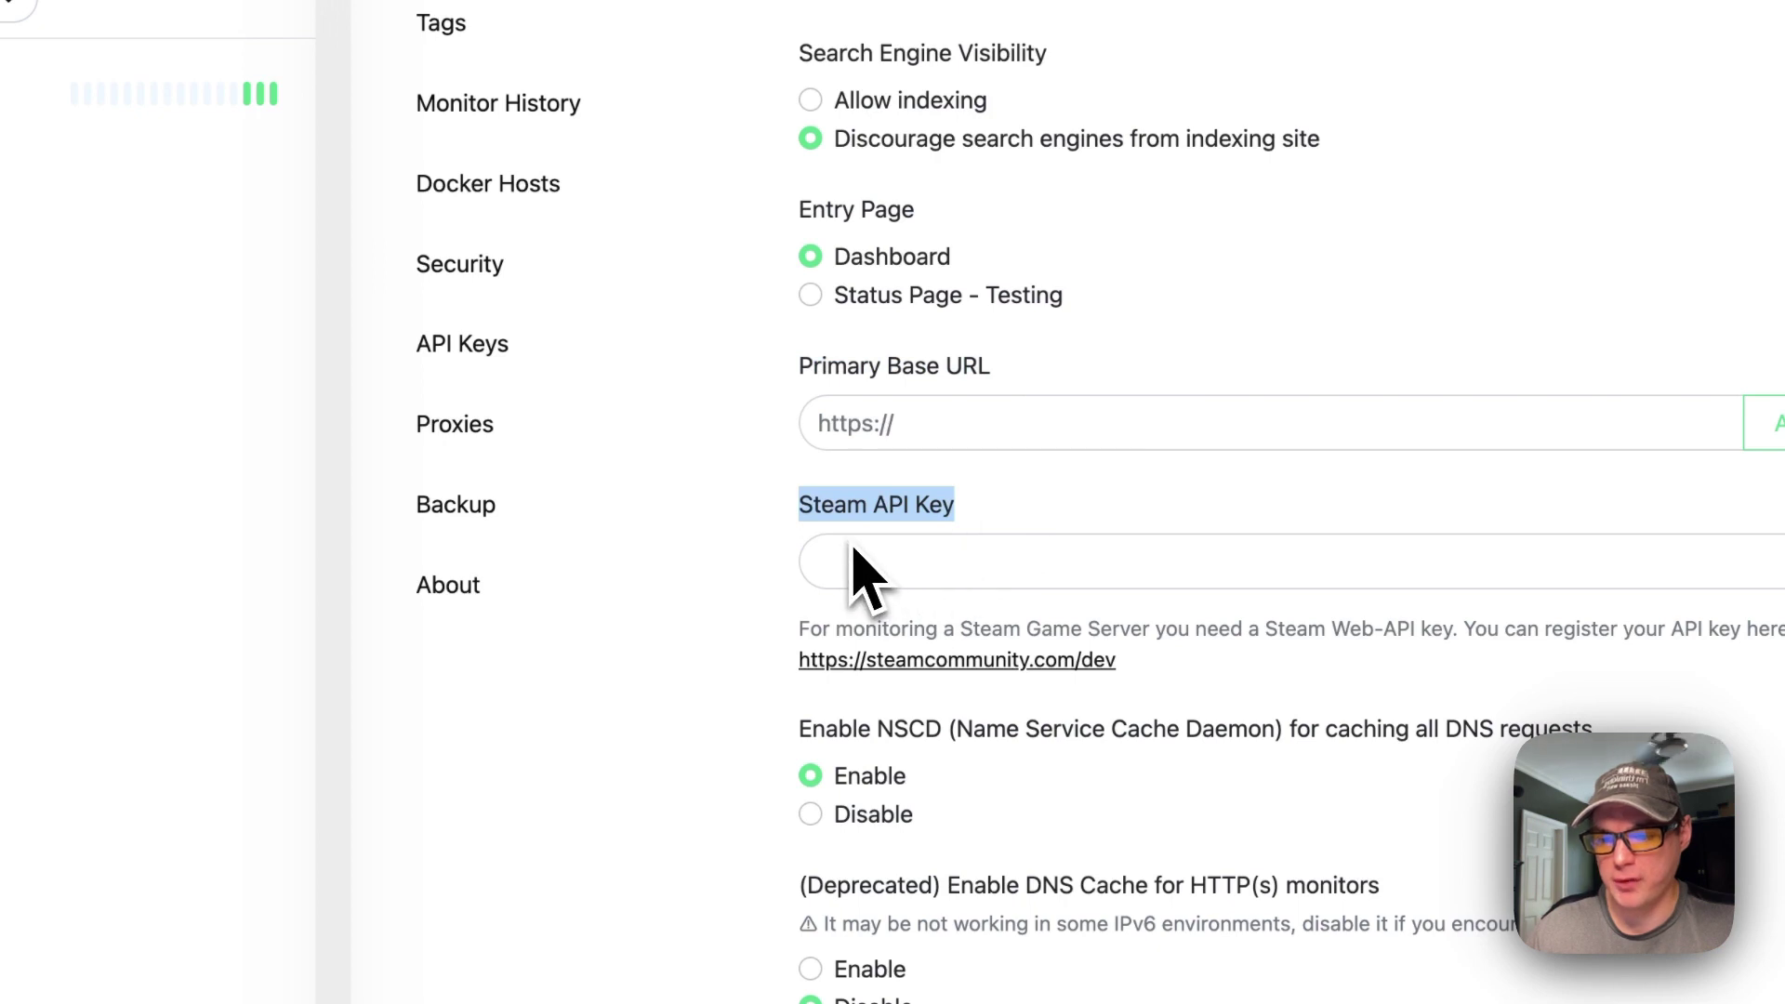
scroll(962, 617, "down", 5)
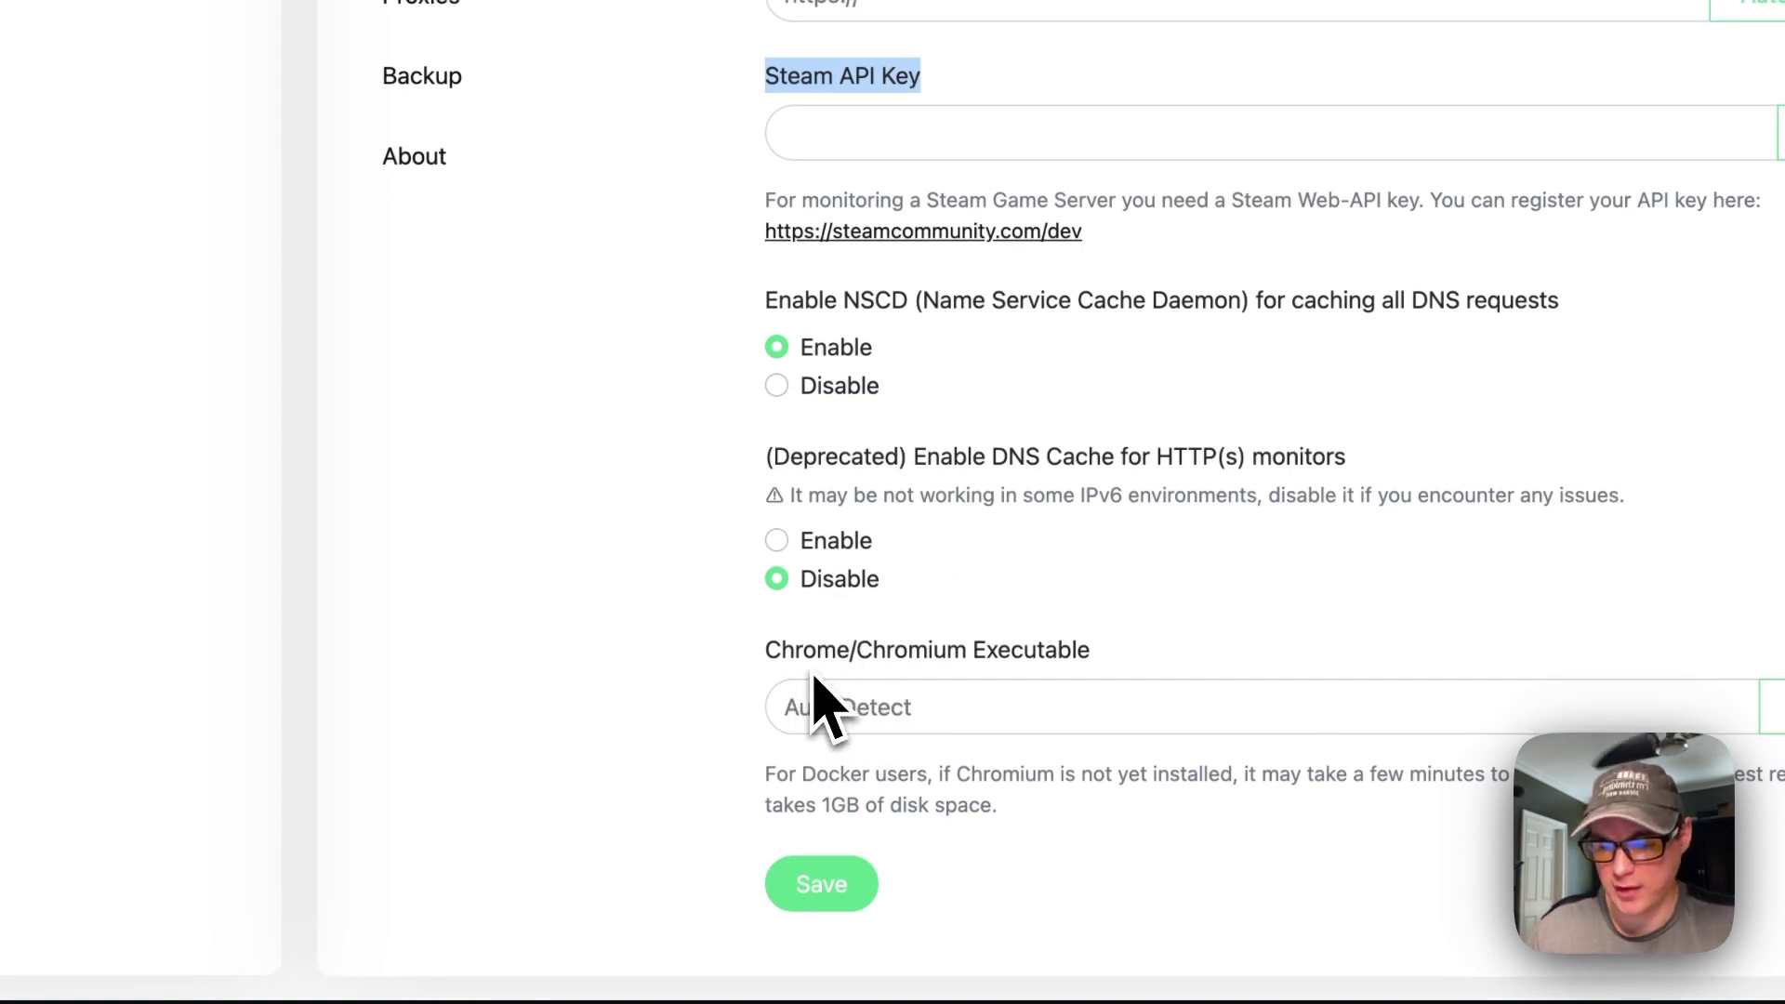
left_click(881, 705)
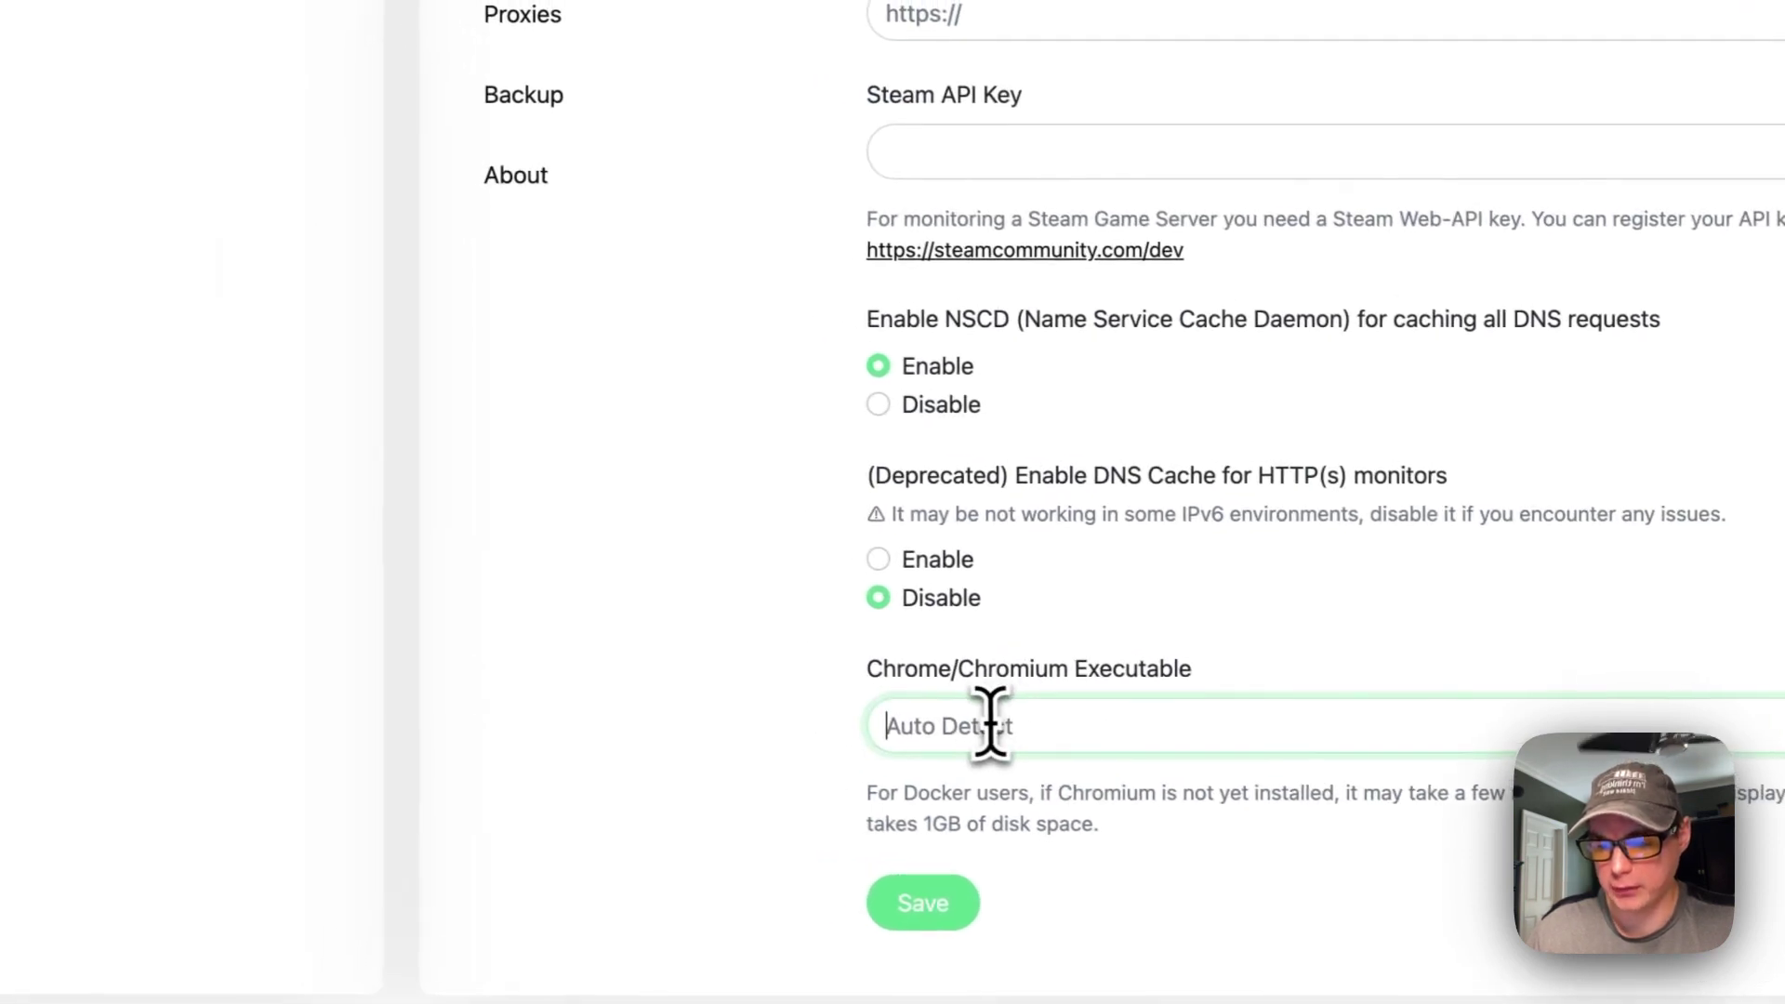
View the Appearance and then the Notifications settings pages.
scroll(741, 415, "up", 8)
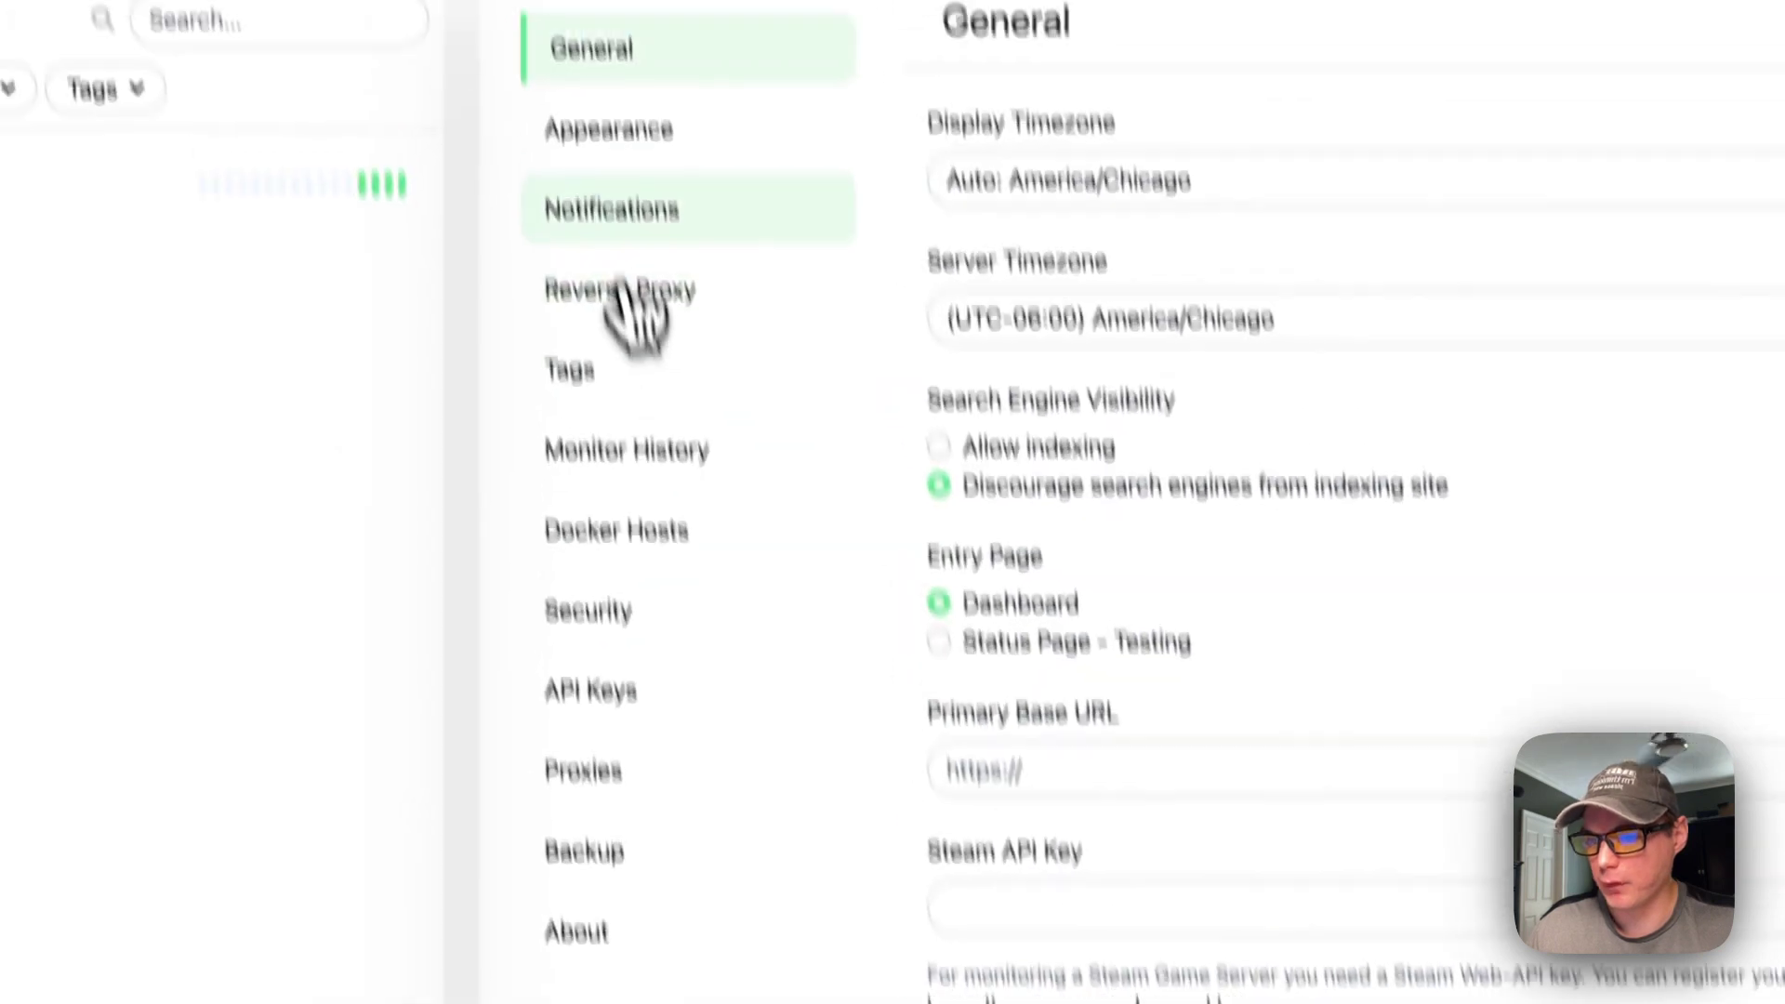
left_click(632, 271)
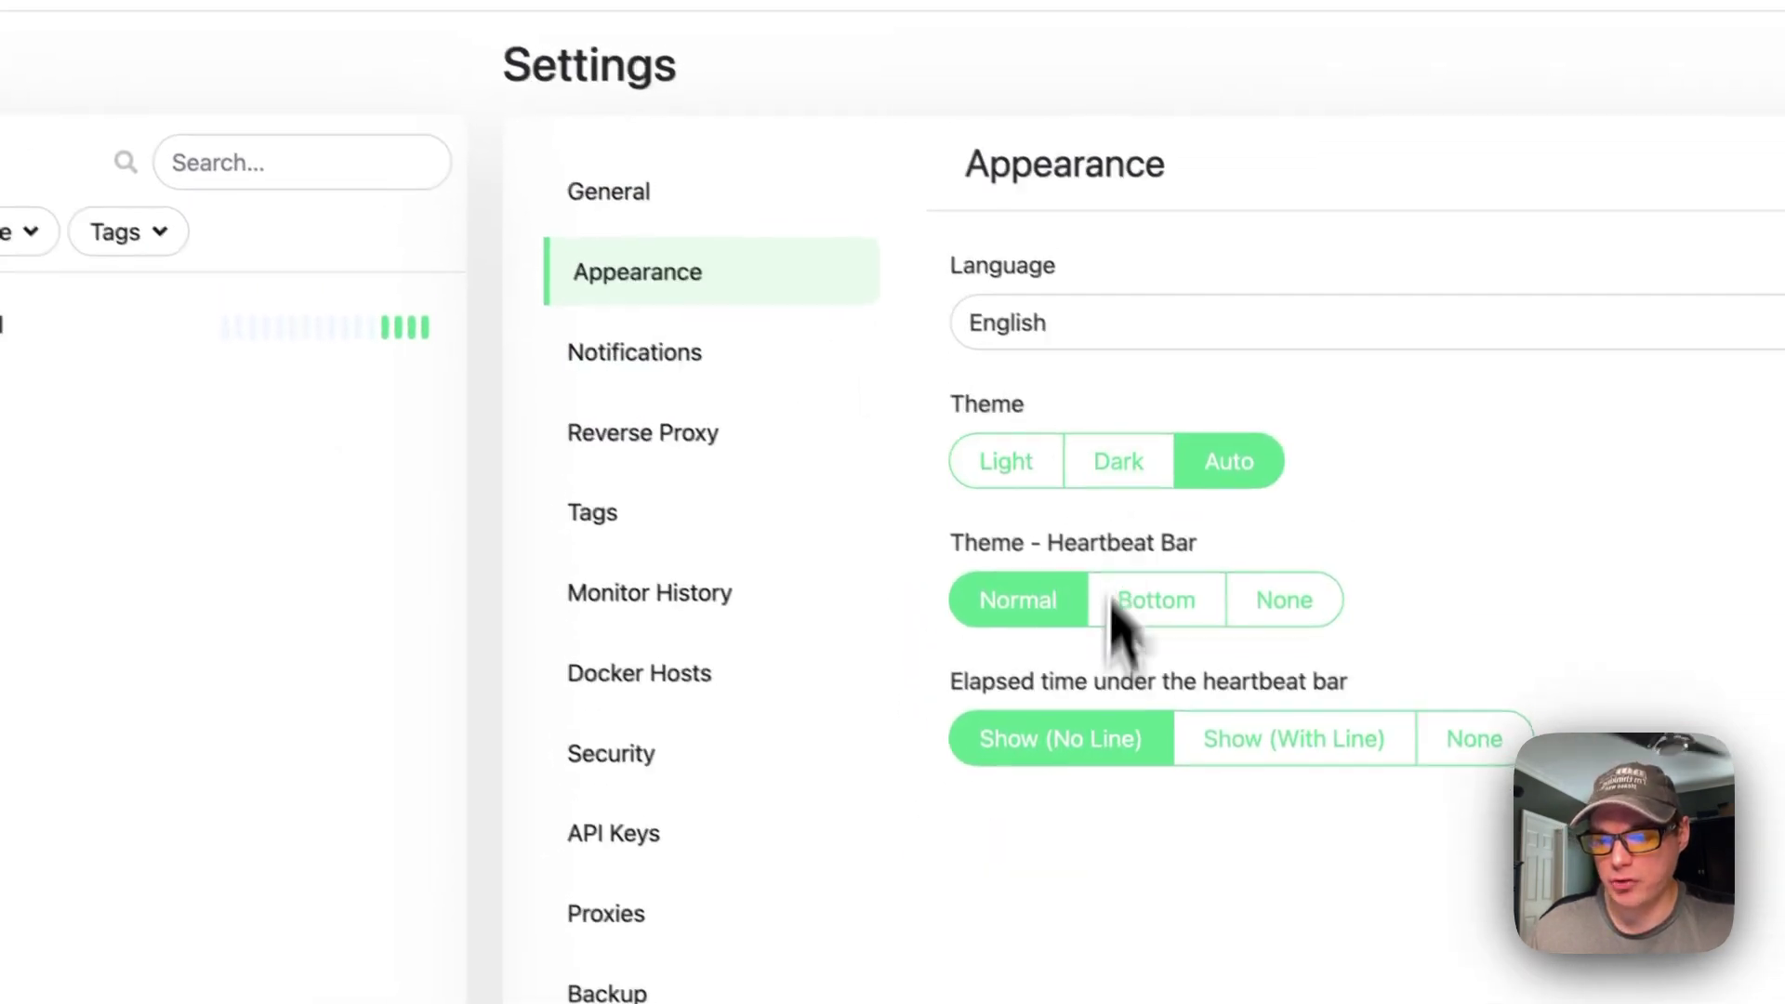
left_click(713, 353)
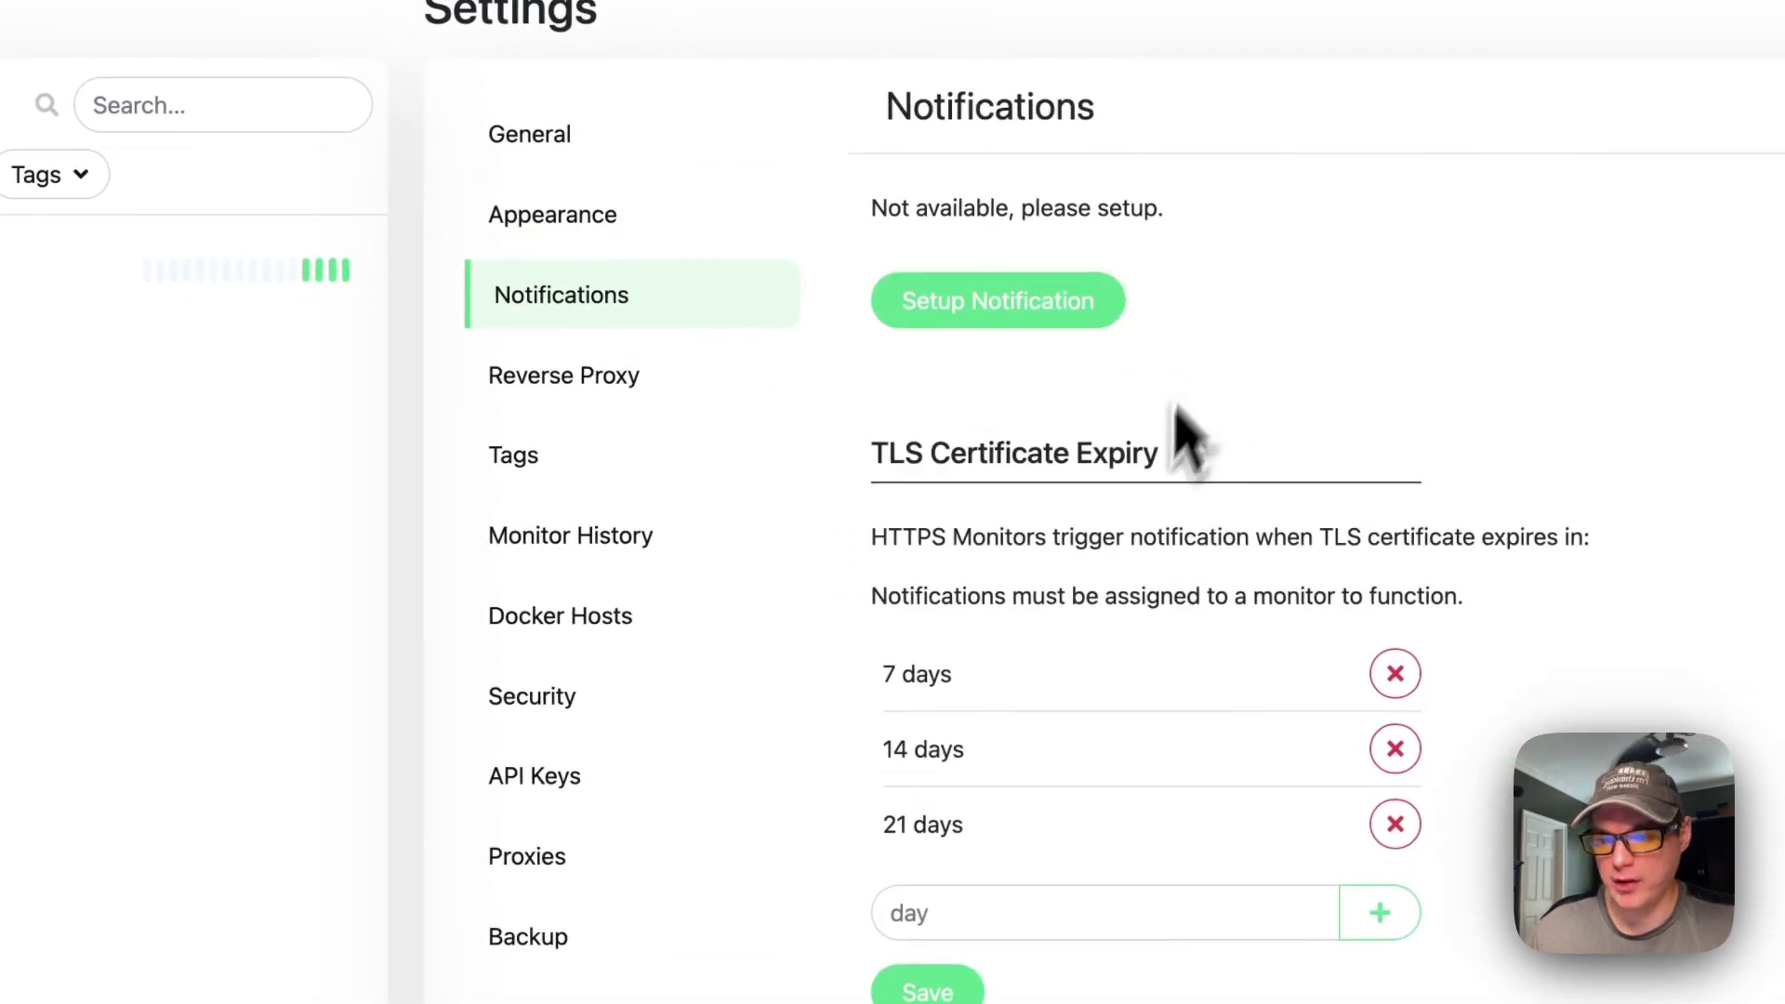
Browse the notification service types without adding one, then view the Reverse Proxy settings.
left_click(991, 314)
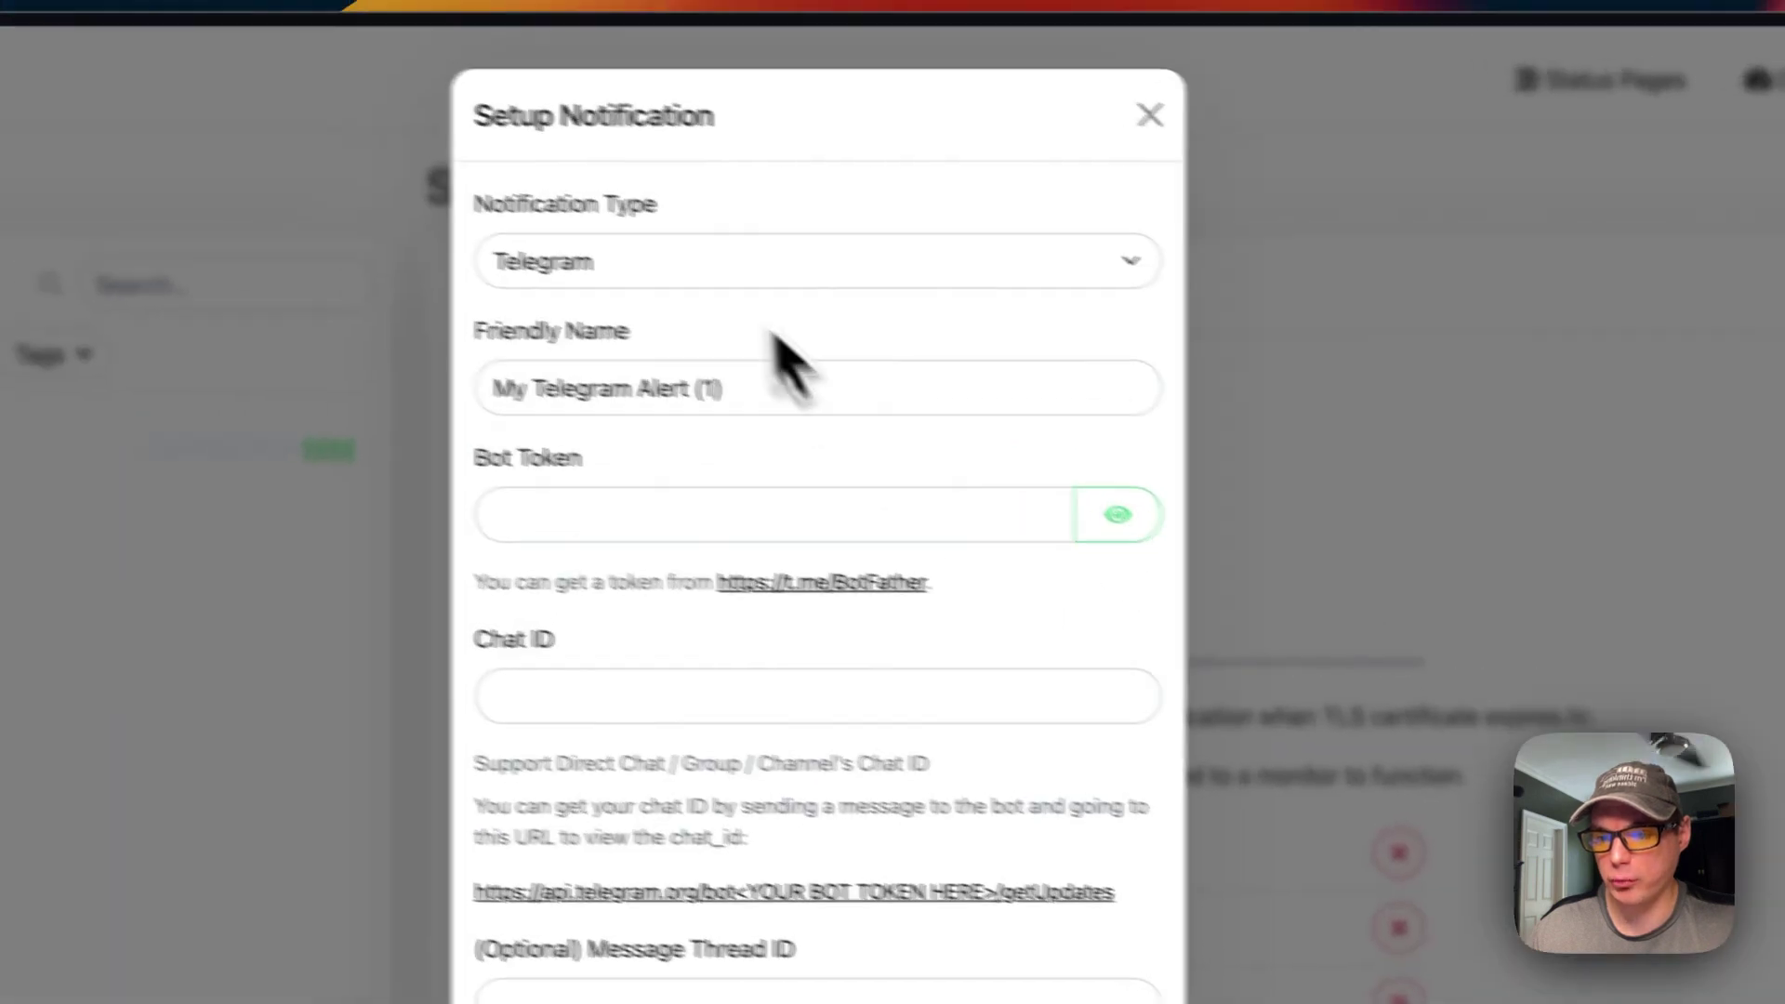
left_click(785, 263)
scroll(818, 520, "up", 10)
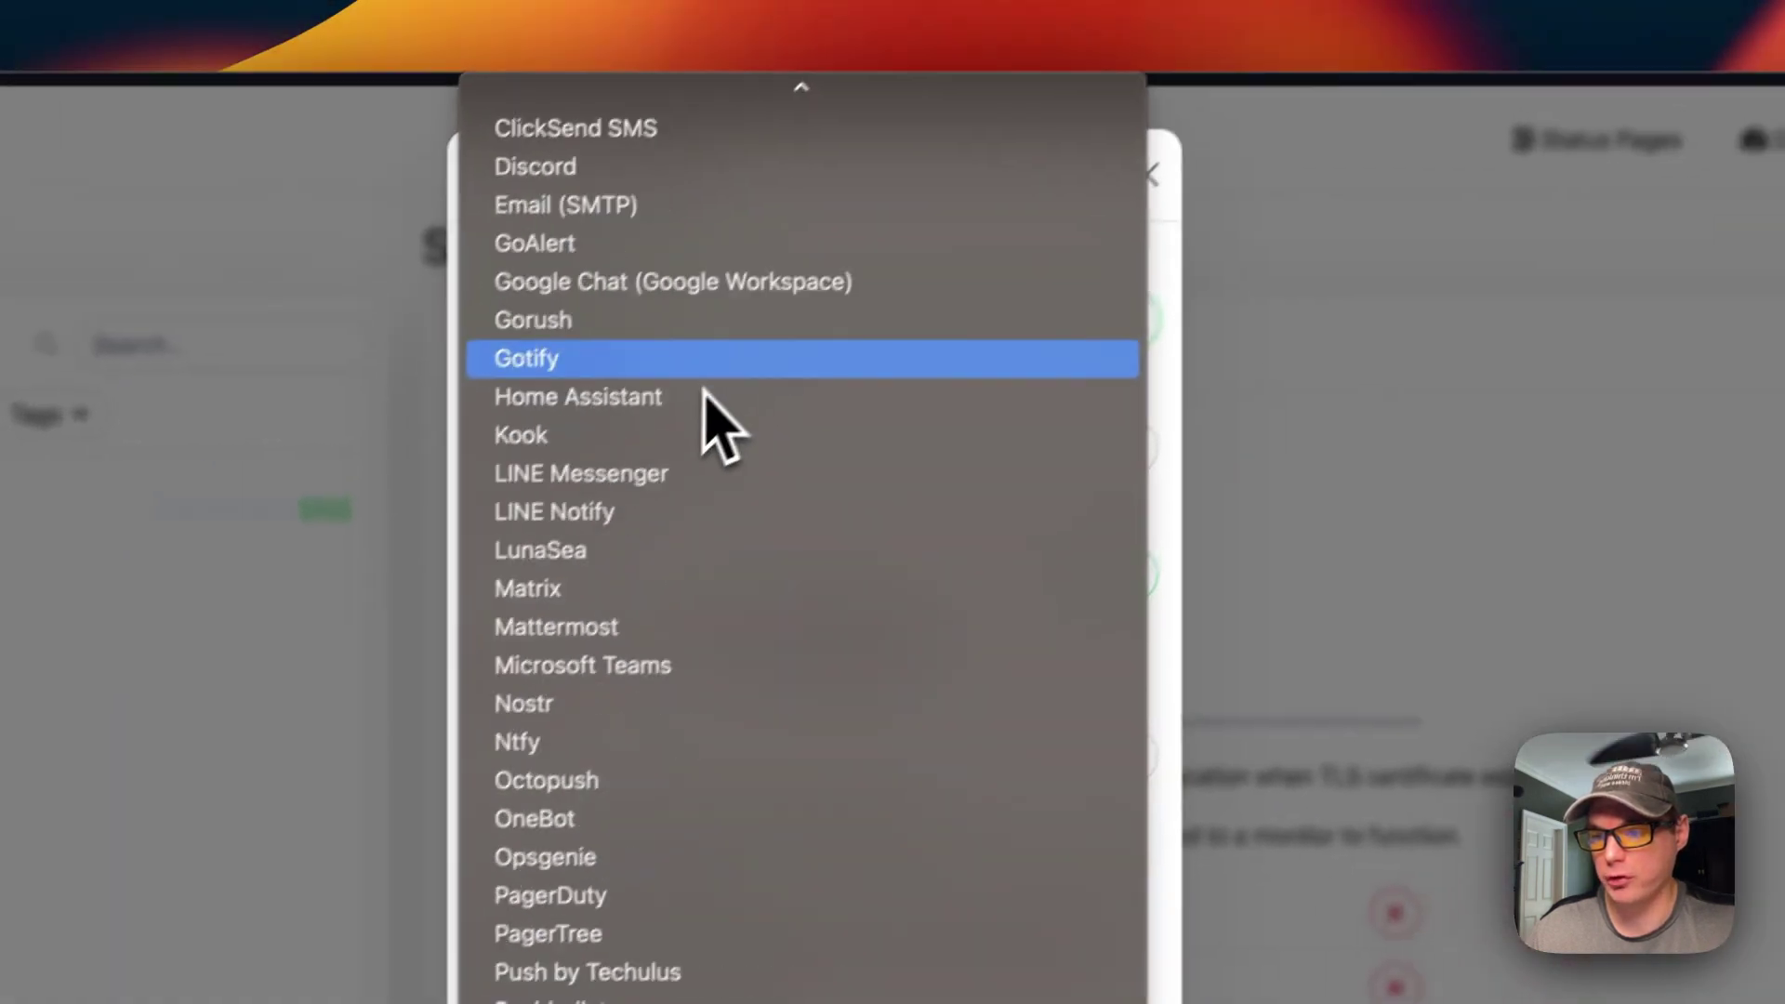
scroll(704, 398, "up", 2)
scroll(705, 398, "down", 5)
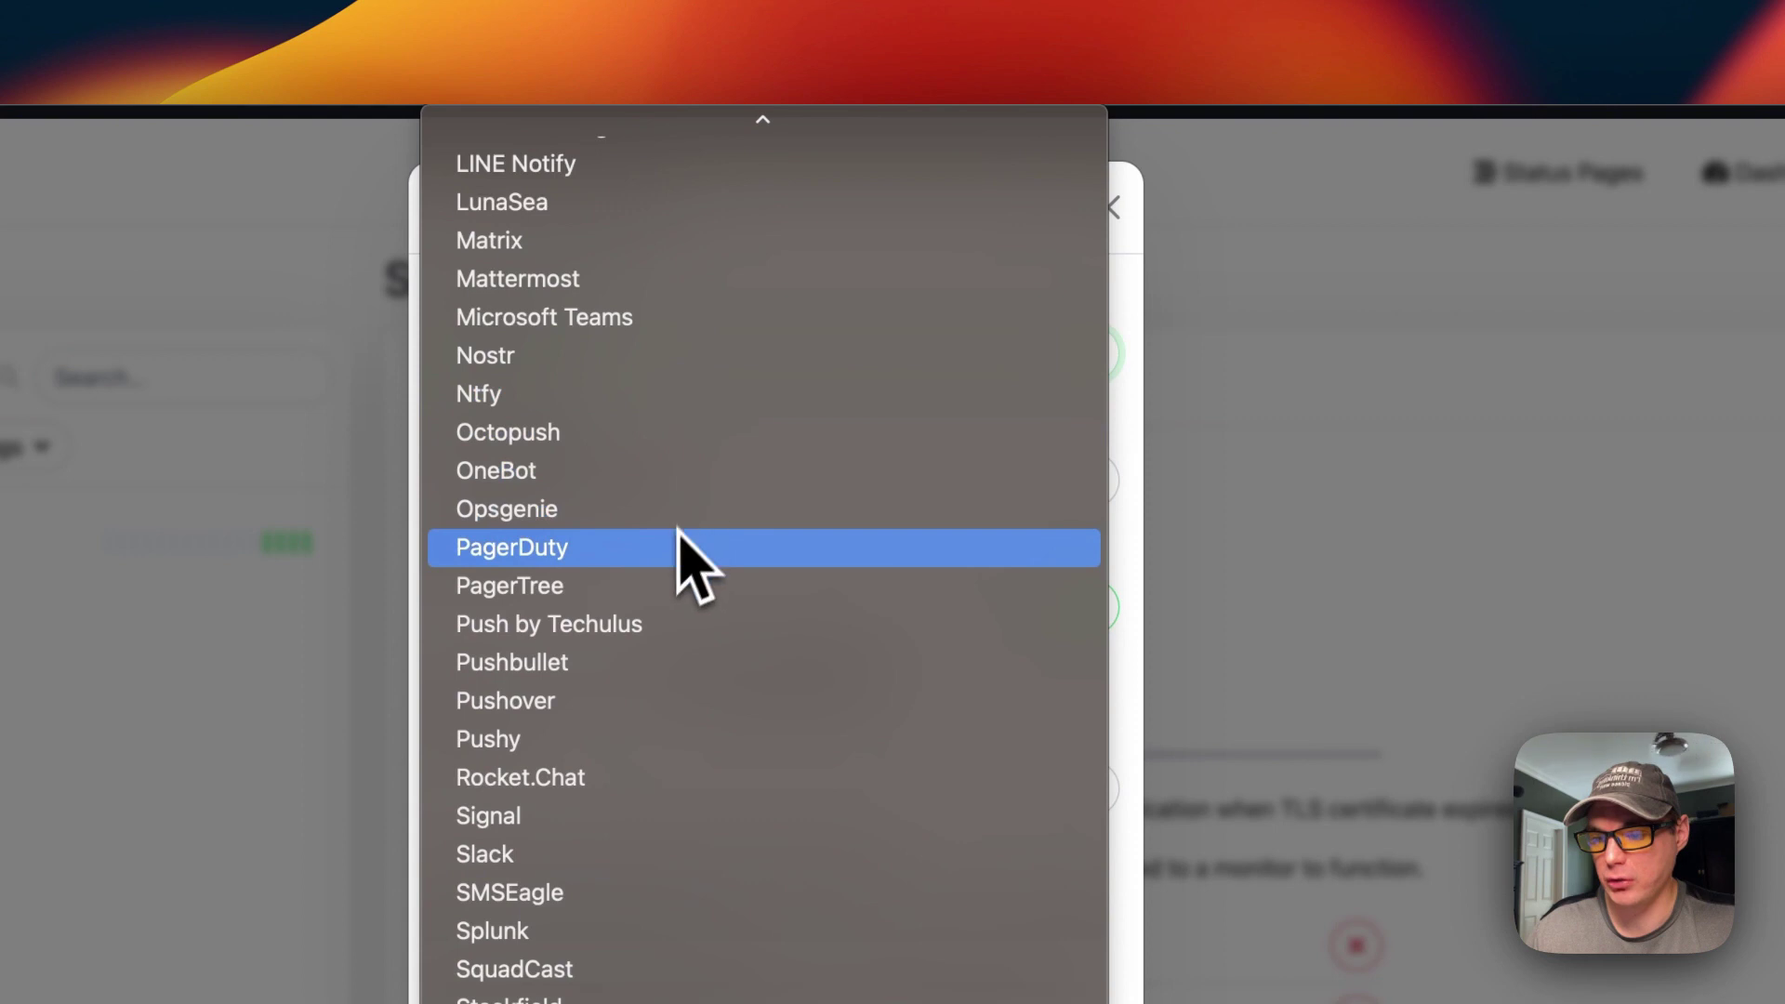
scroll(669, 532, "up", 1)
left_click(1233, 573)
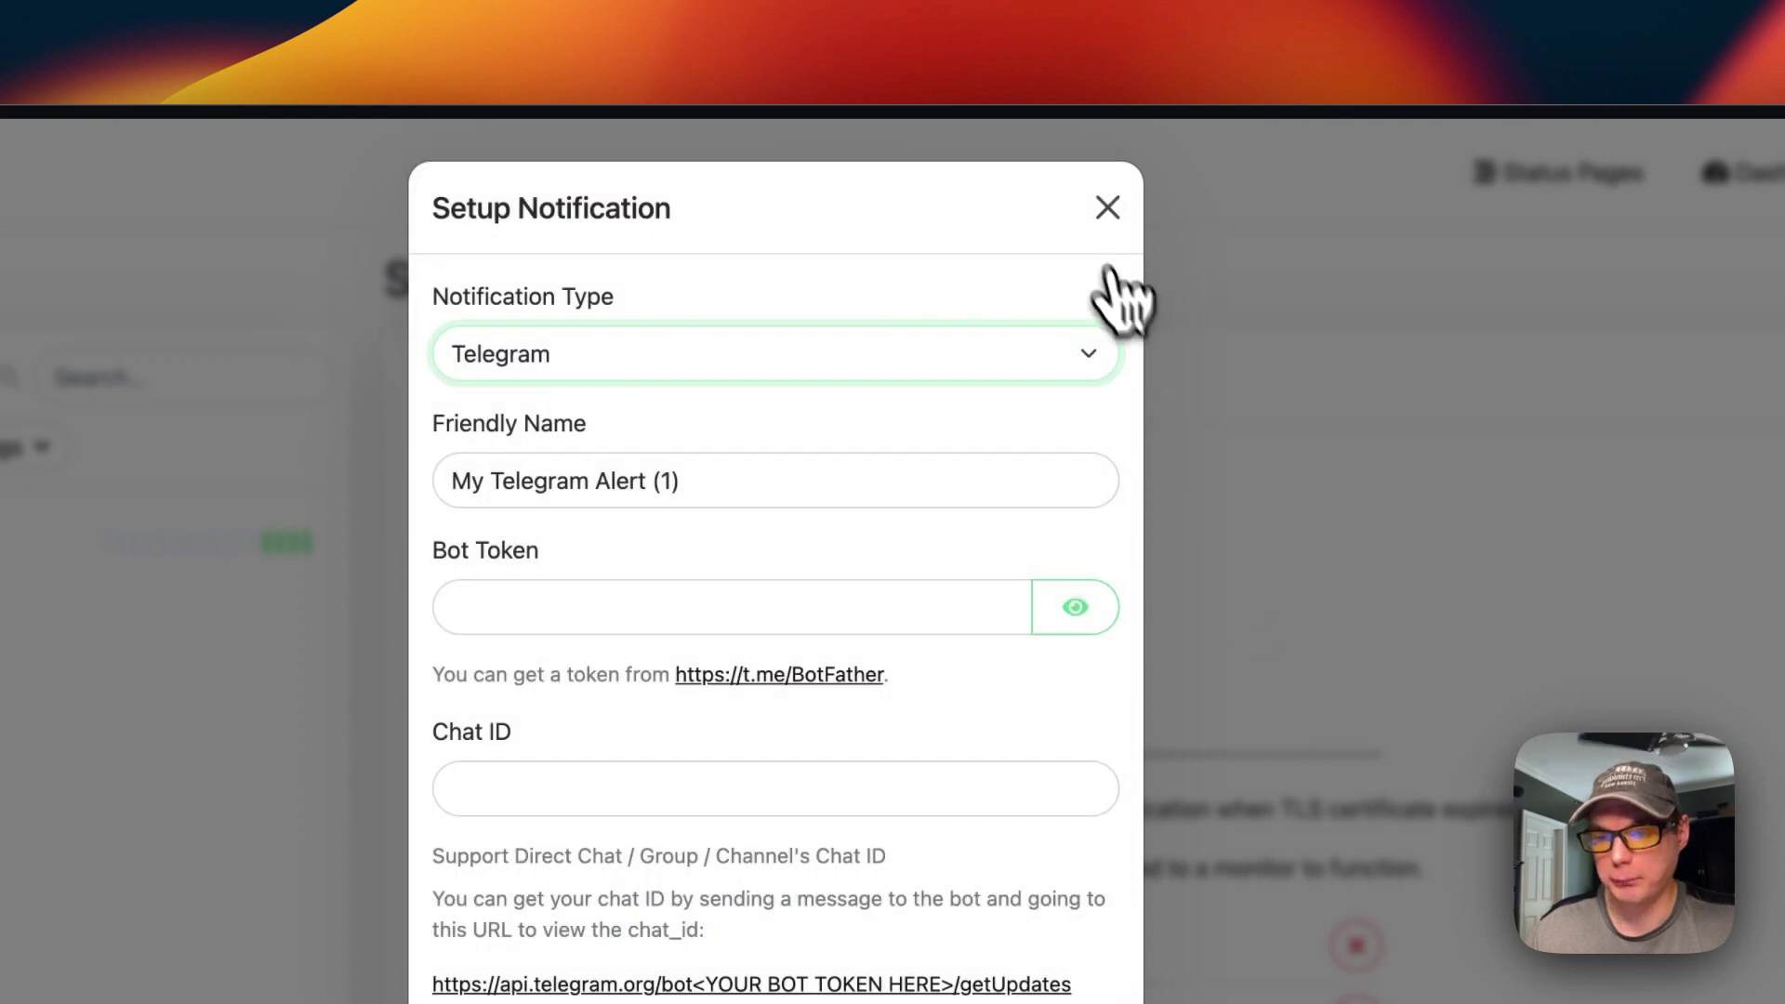
left_click(1107, 208)
left_click(651, 651)
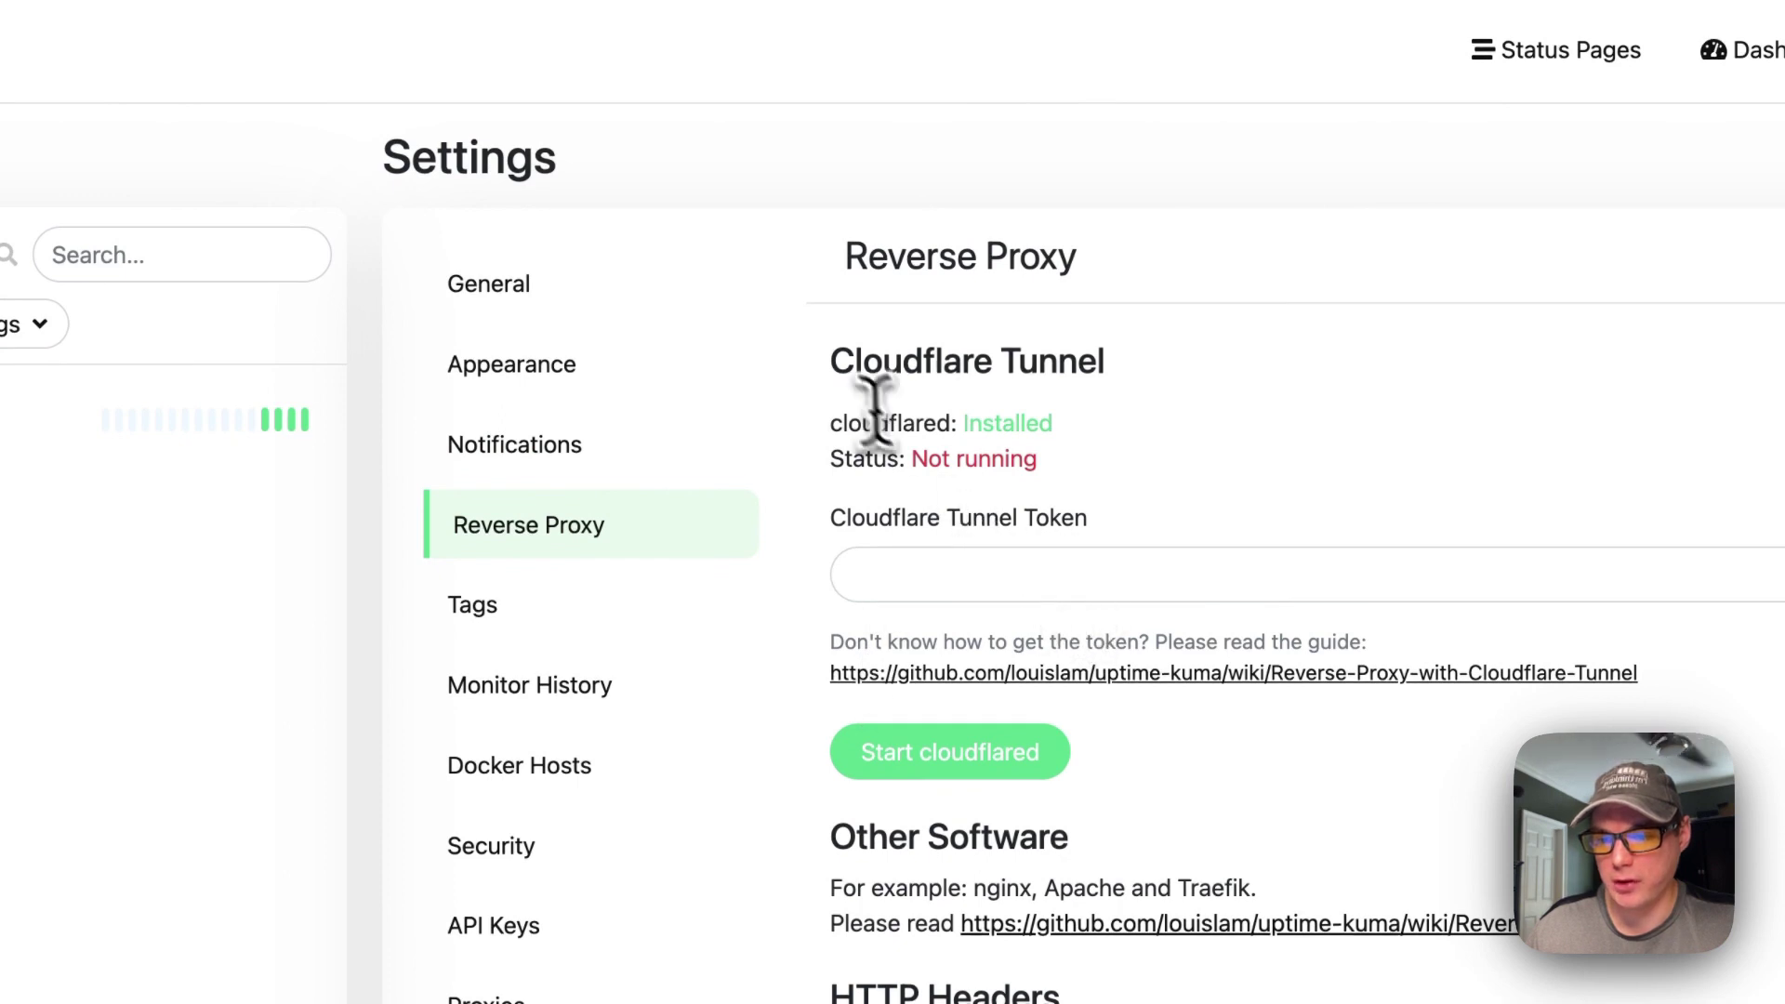
Set Trust Proxy to Yes in the Reverse Proxy settings and save.
left_click_drag(832, 362, 1496, 371)
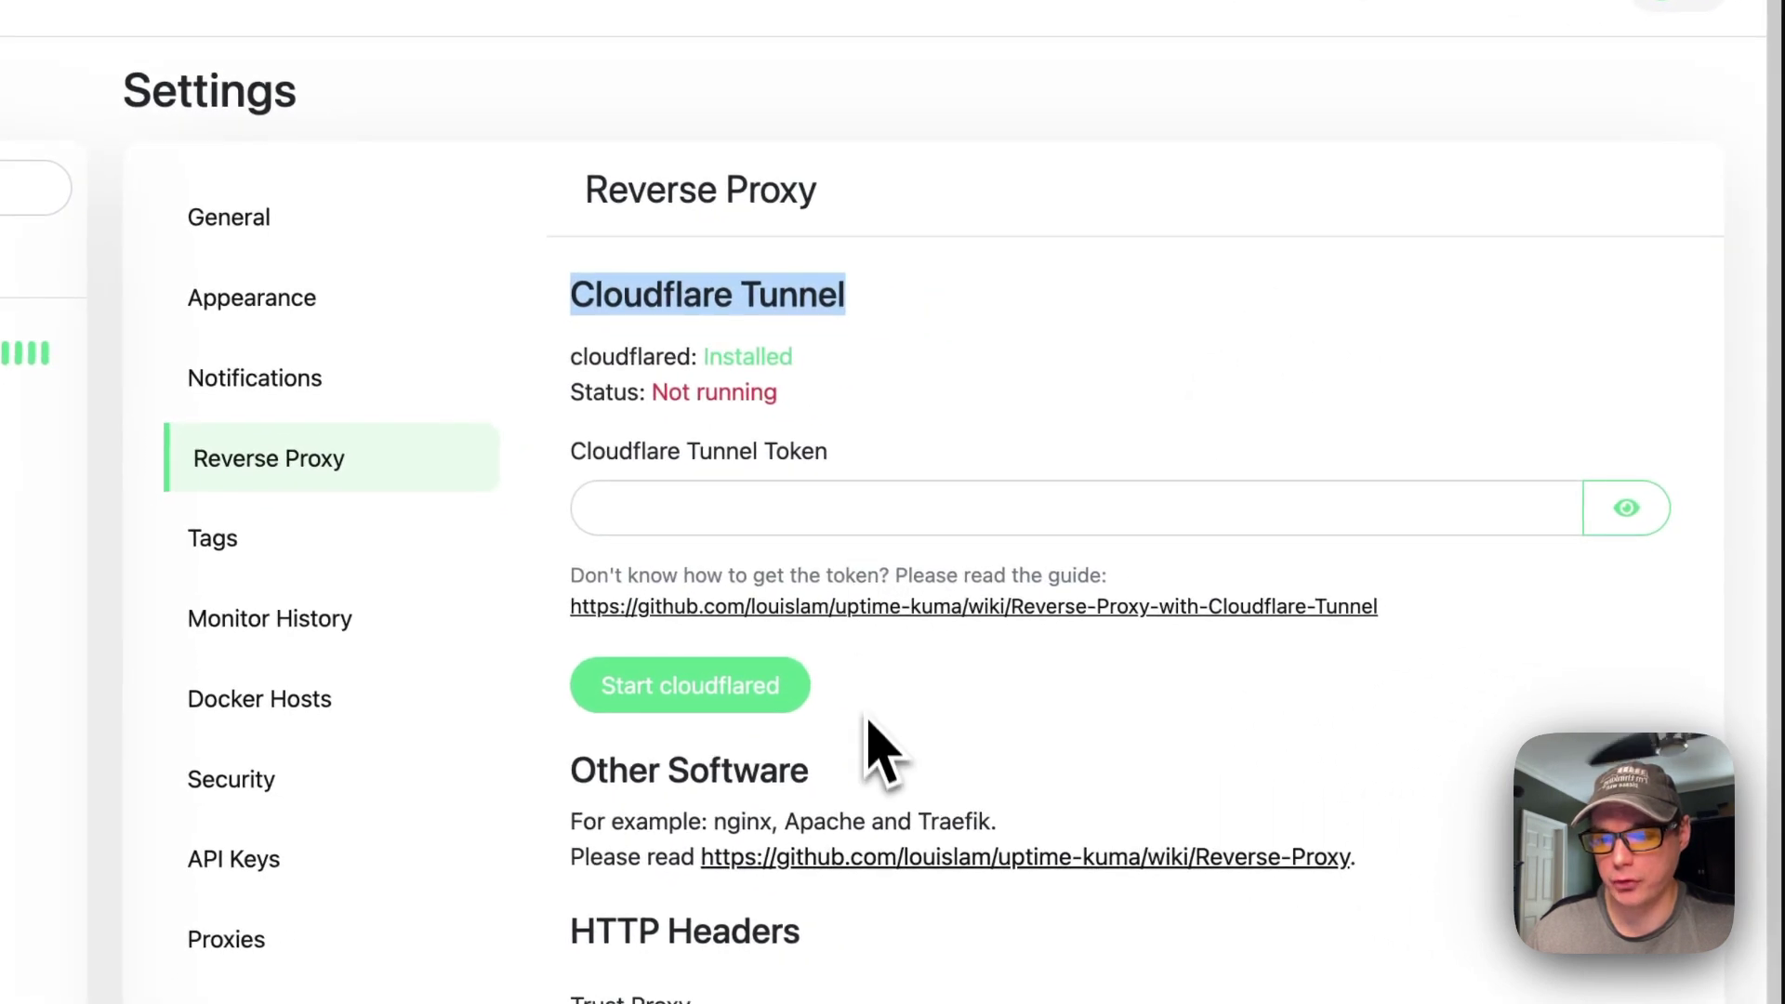
left_click(801, 588)
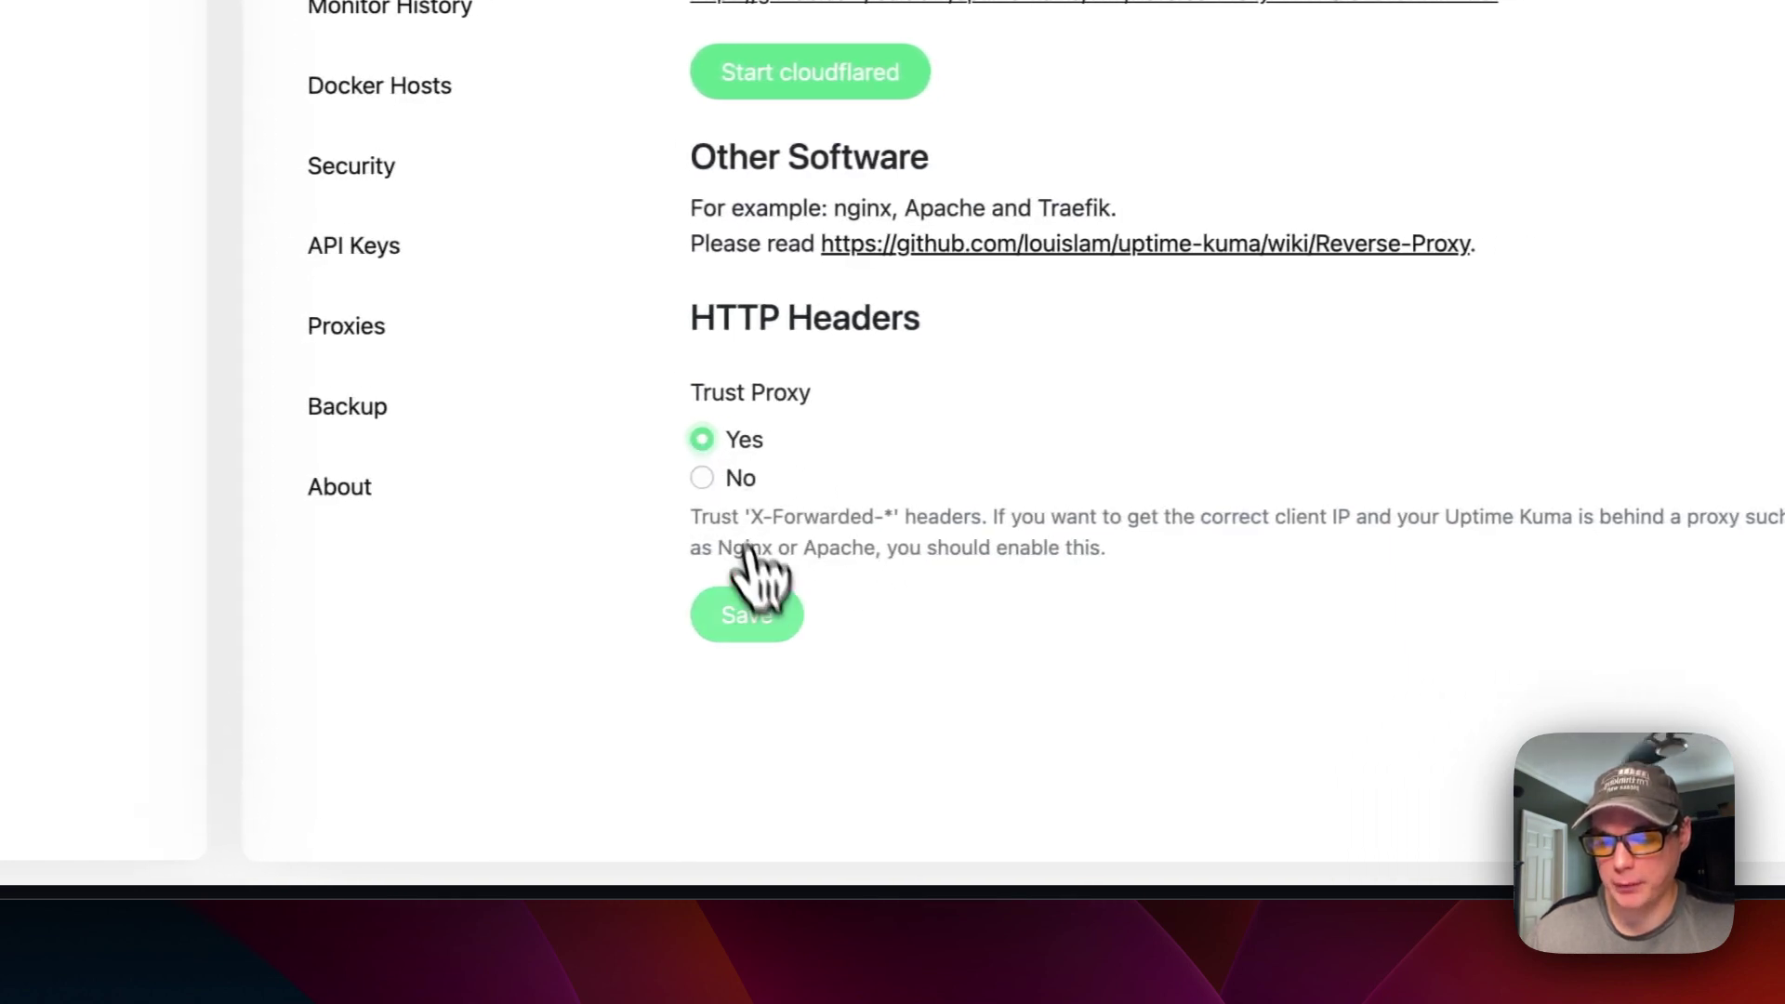
left_click(888, 613)
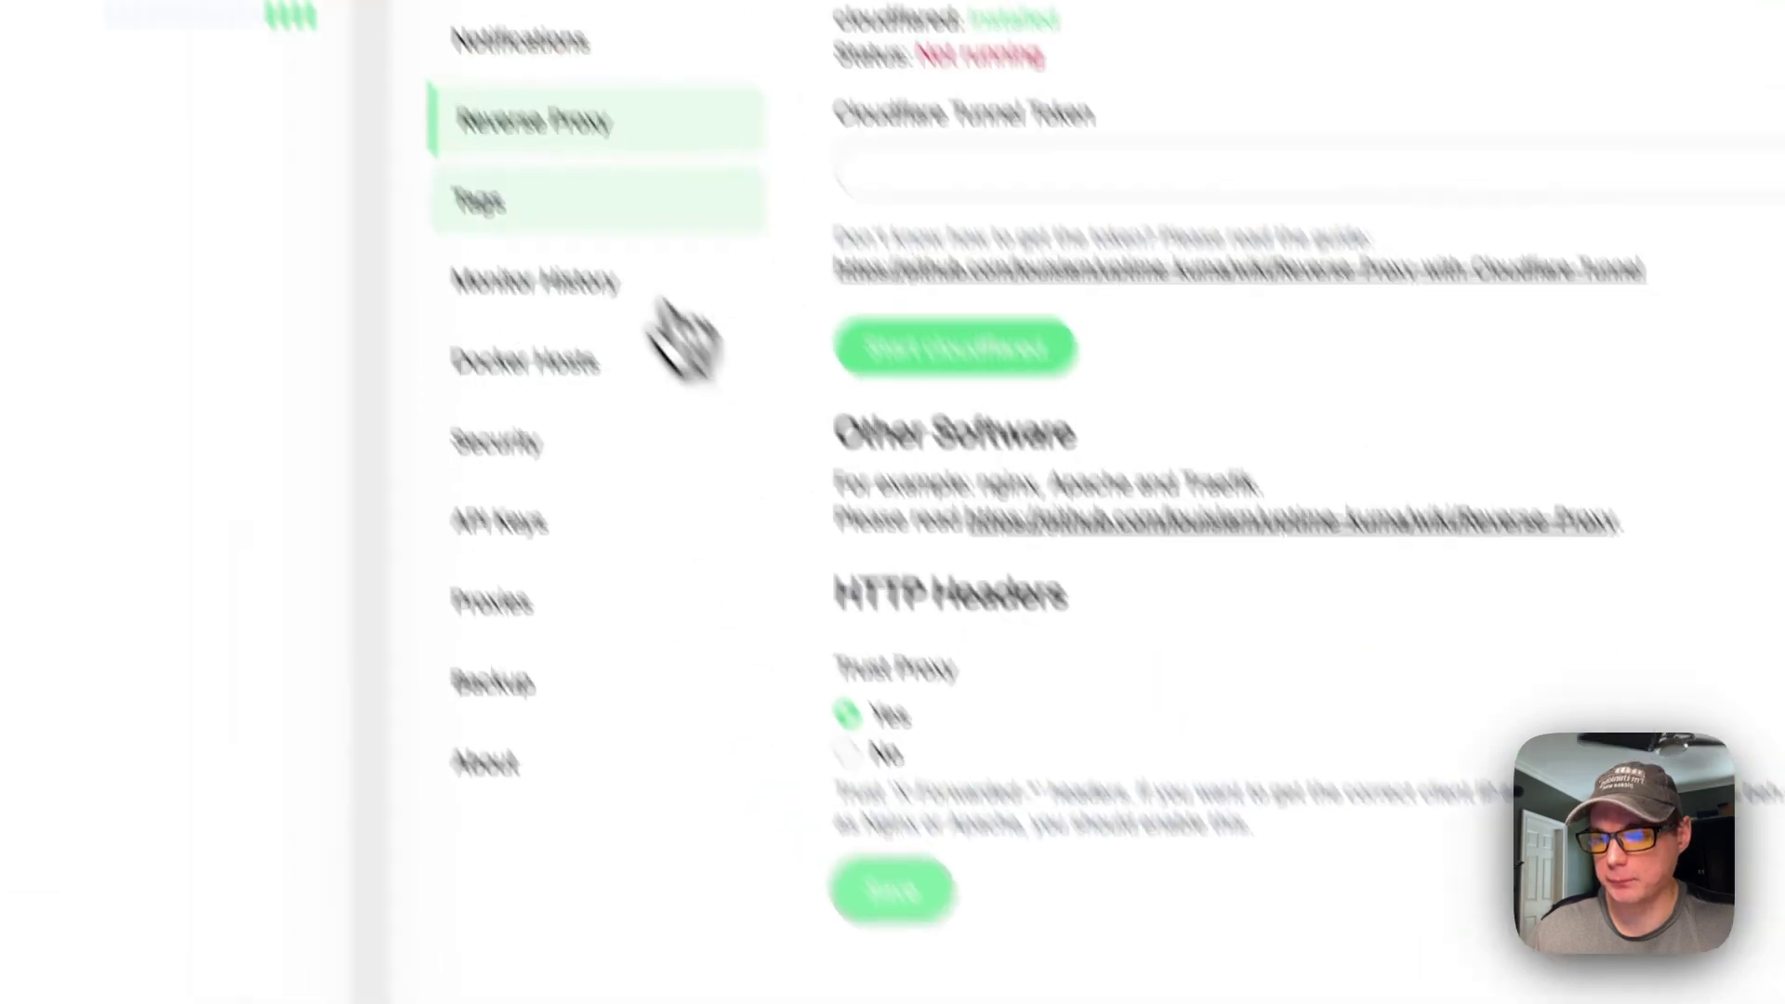
Create a green Testing tag attached to the BigBearTechWorld monitor.
left_click(554, 200)
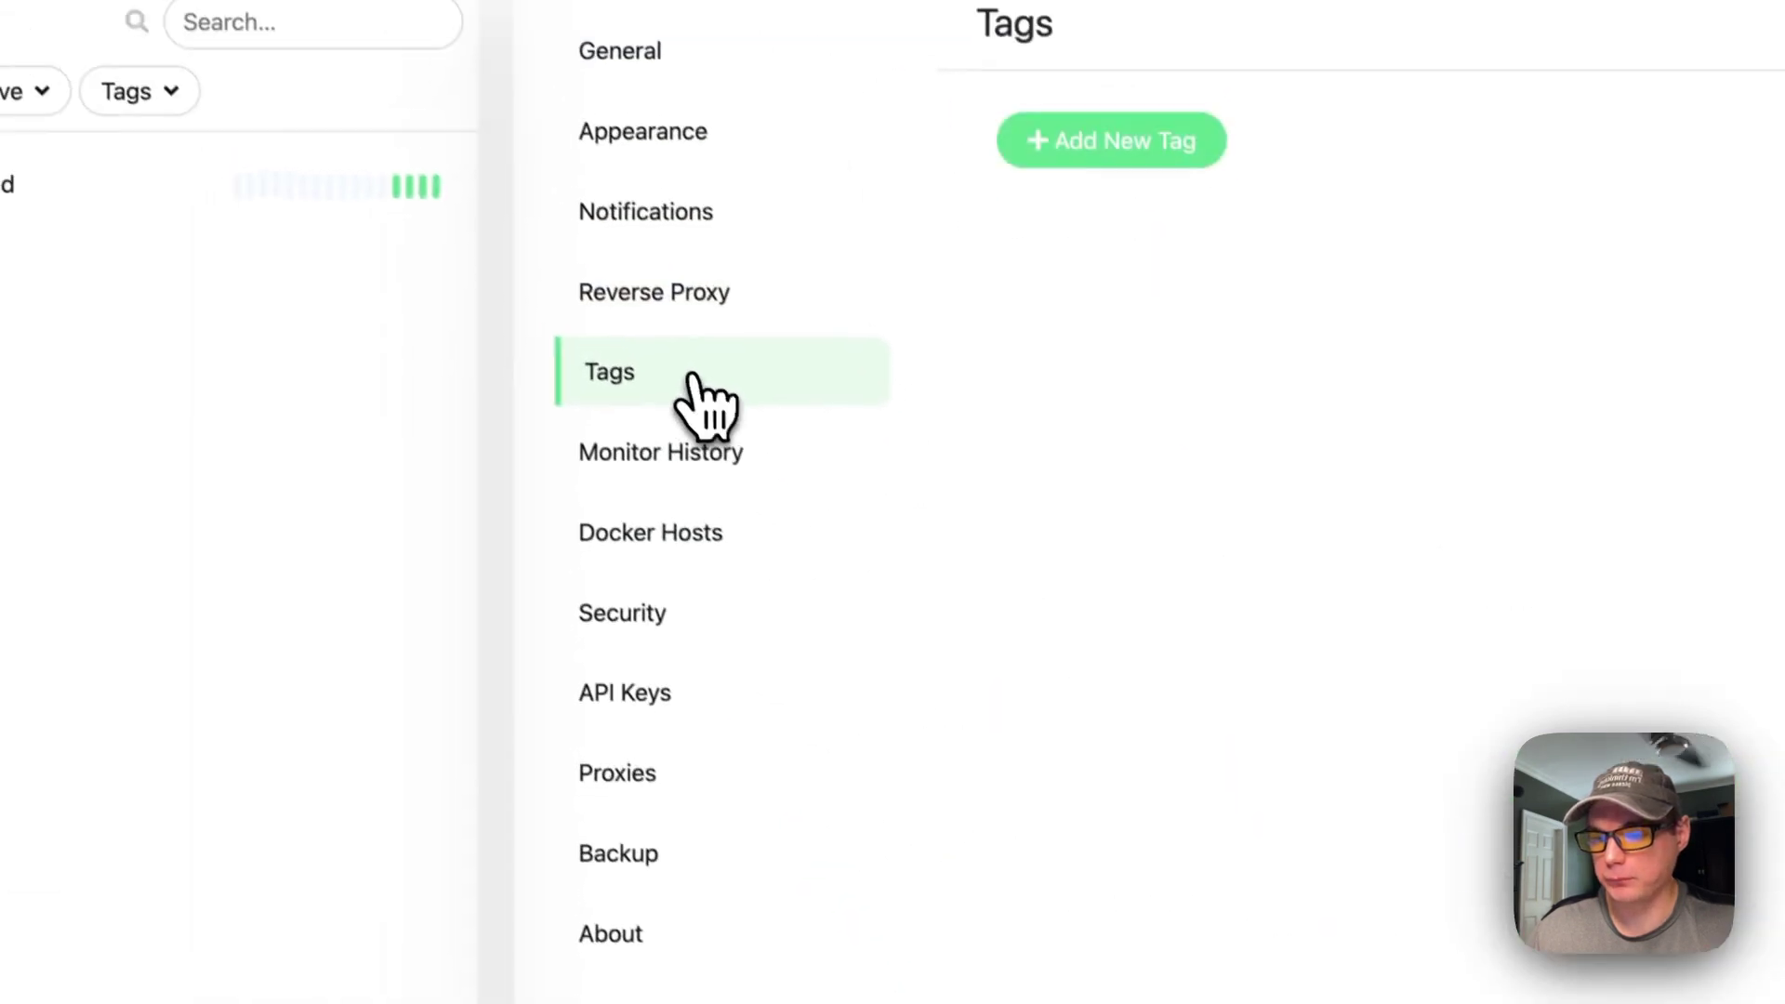
left_click(1060, 290)
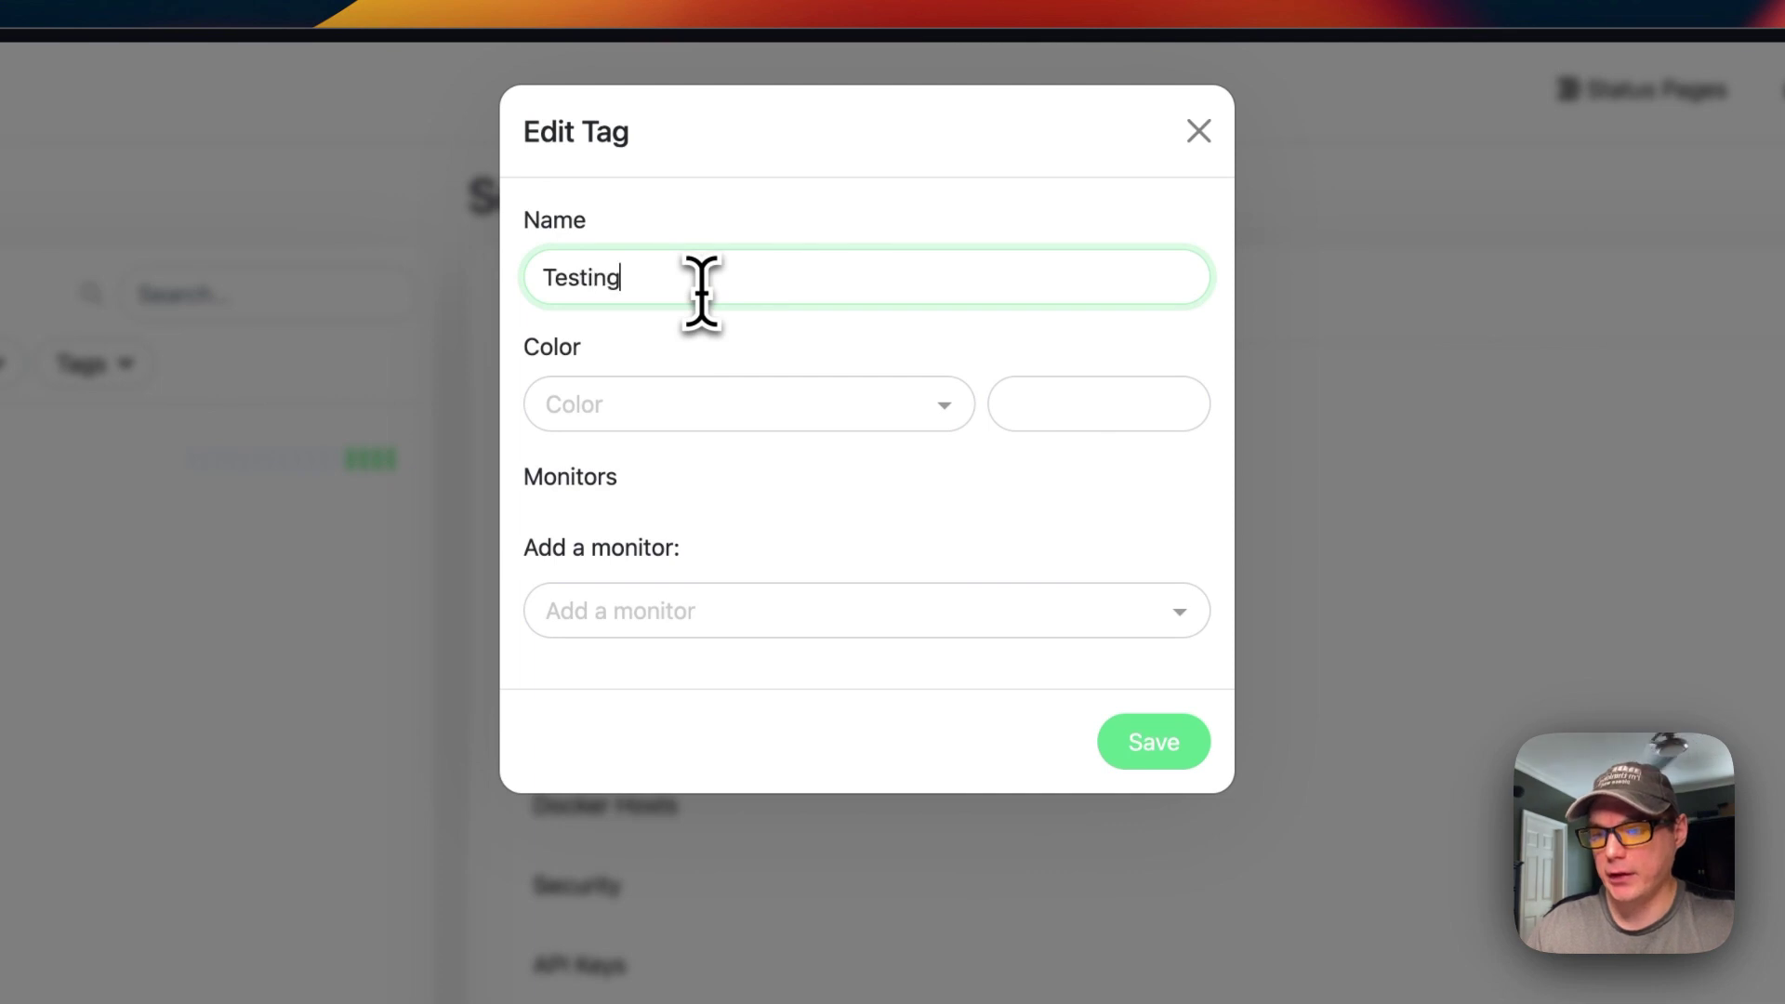
left_click(641, 606)
left_click(632, 668)
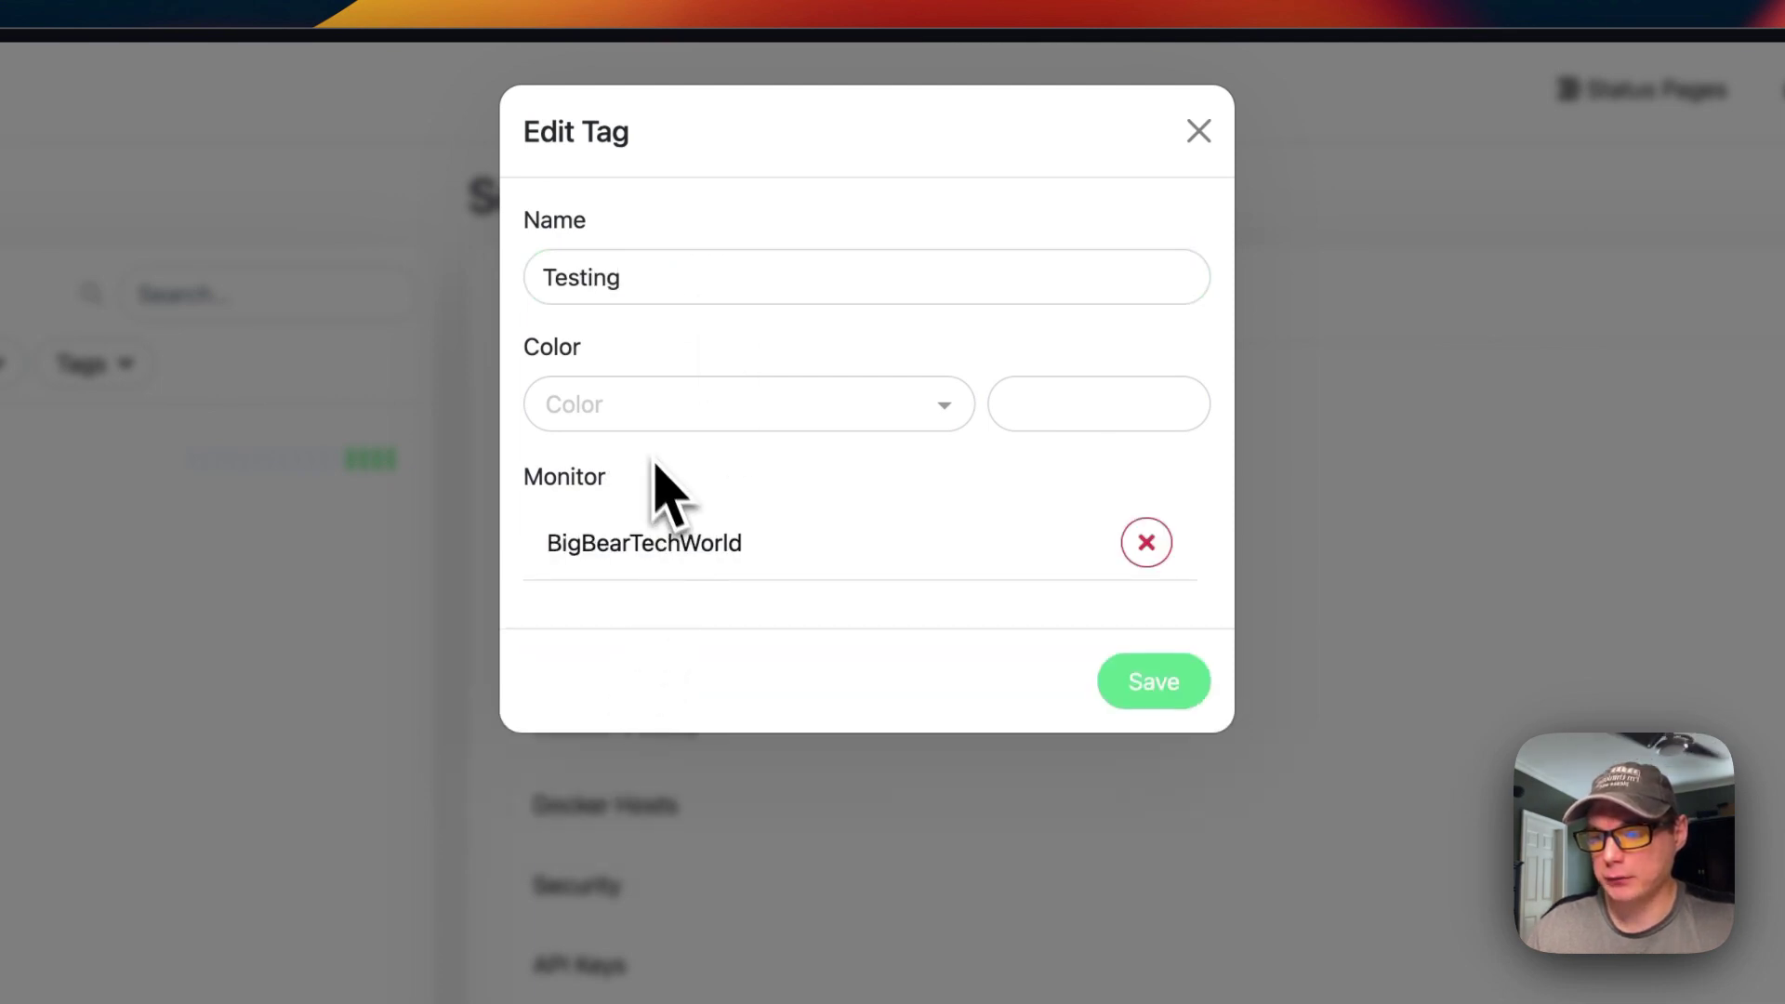
left_click(650, 409)
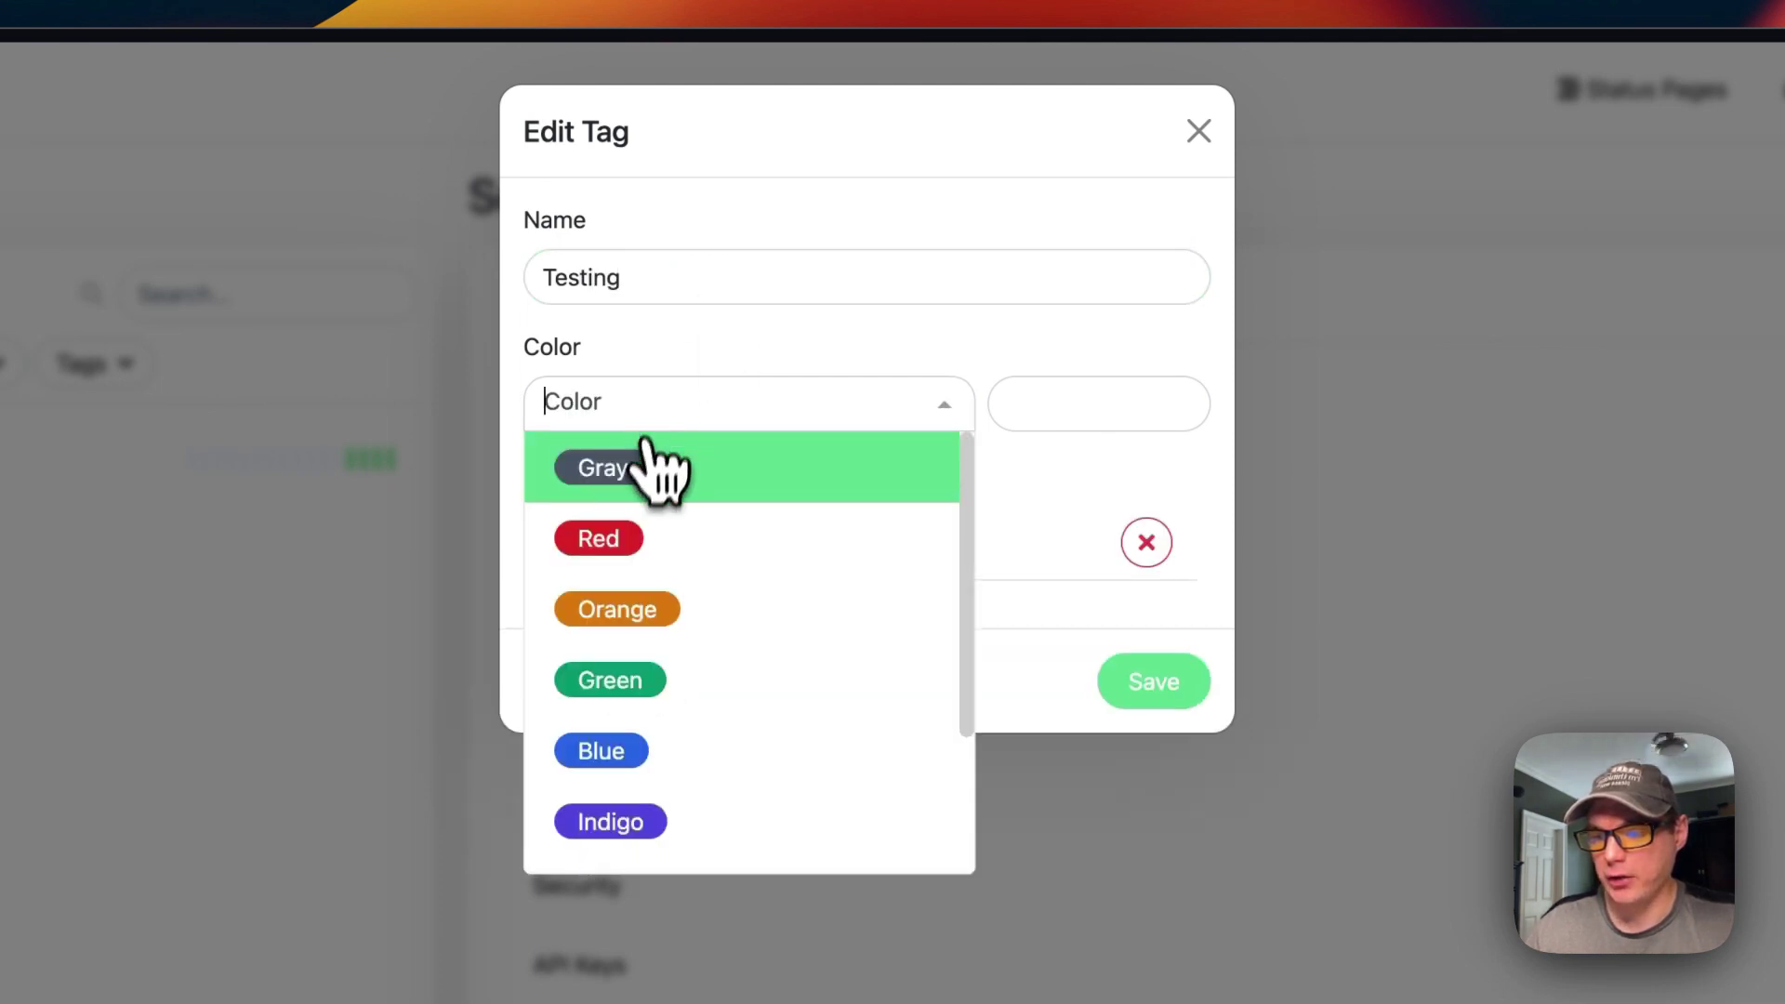
left_click(602, 683)
left_click(1129, 692)
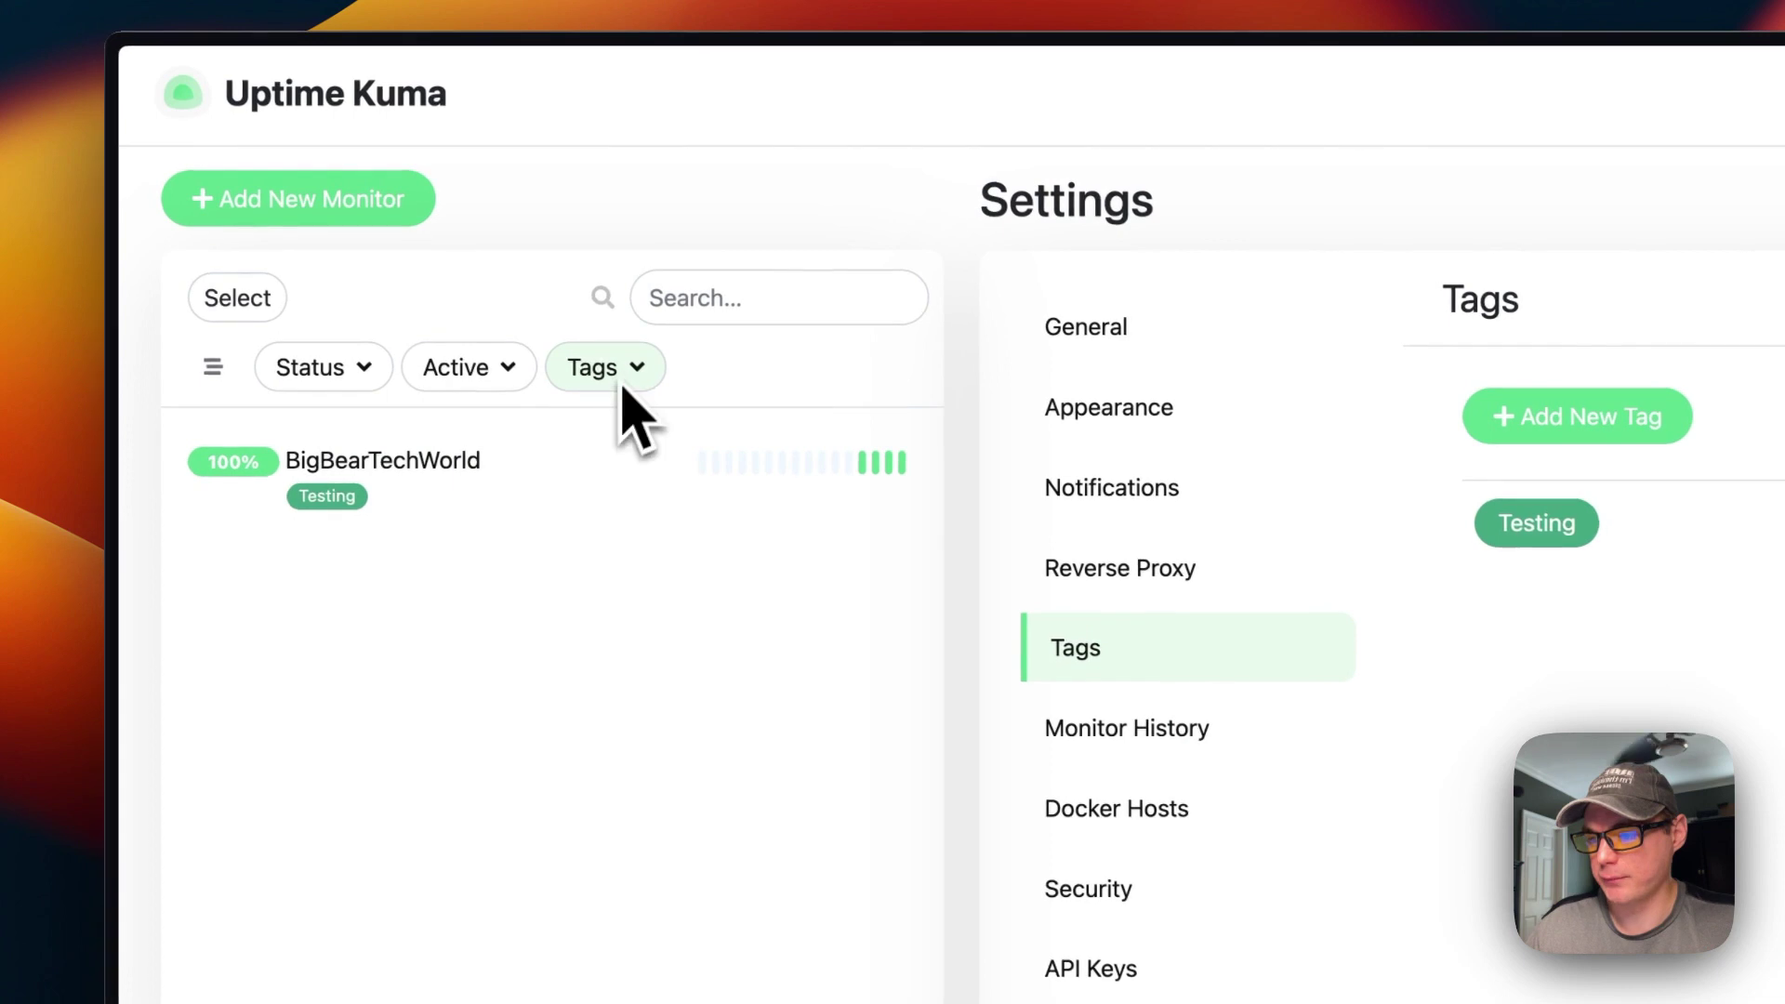
Reload, filter the monitor list by the Testing tag, and show Monitor History settings.
key("super+r")
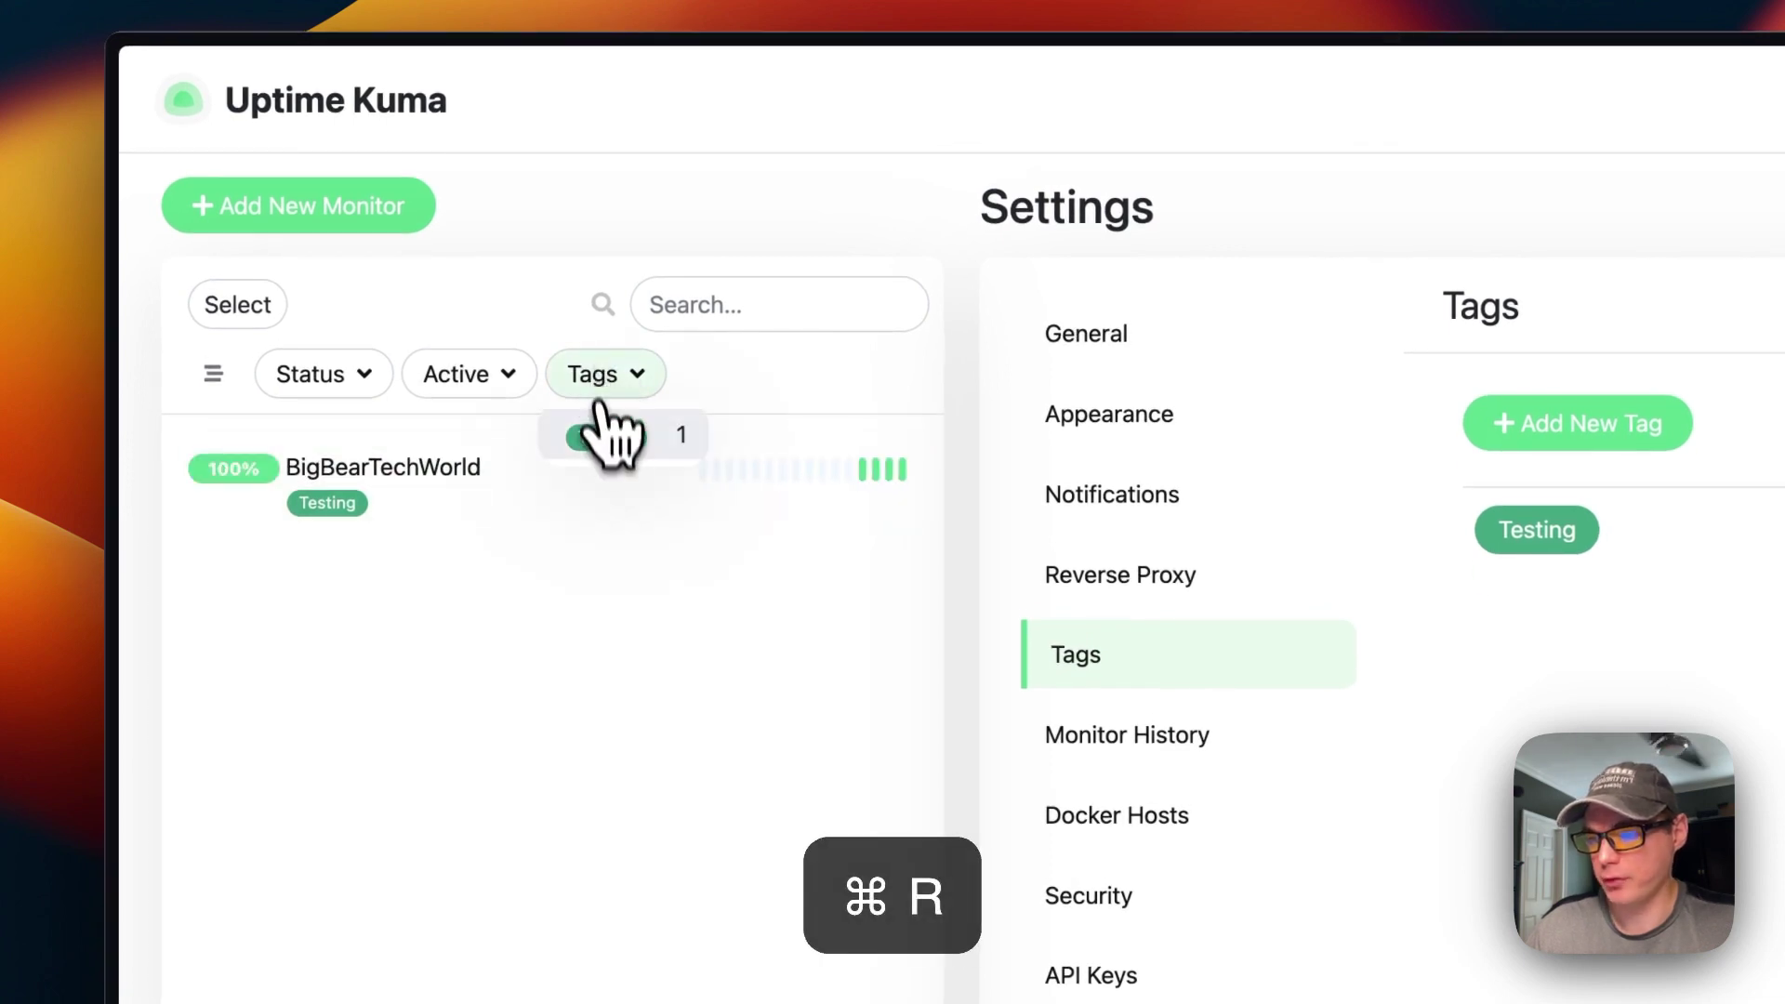
left_click(602, 435)
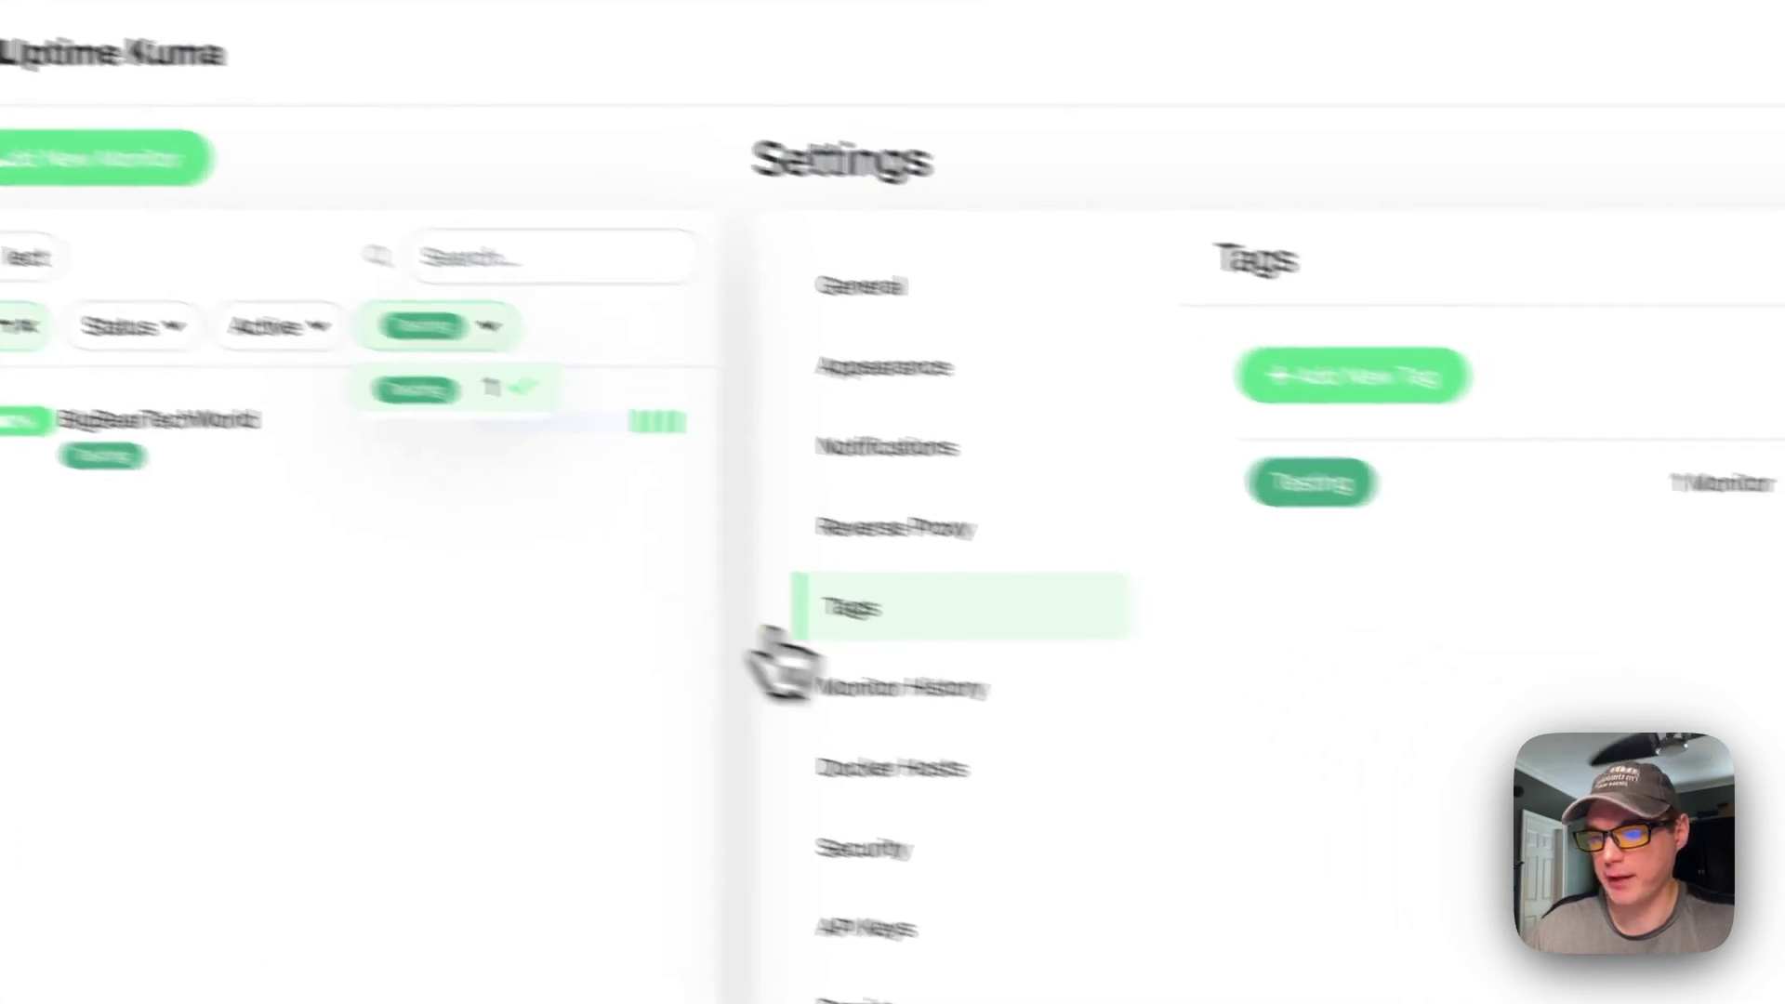
left_click(1129, 736)
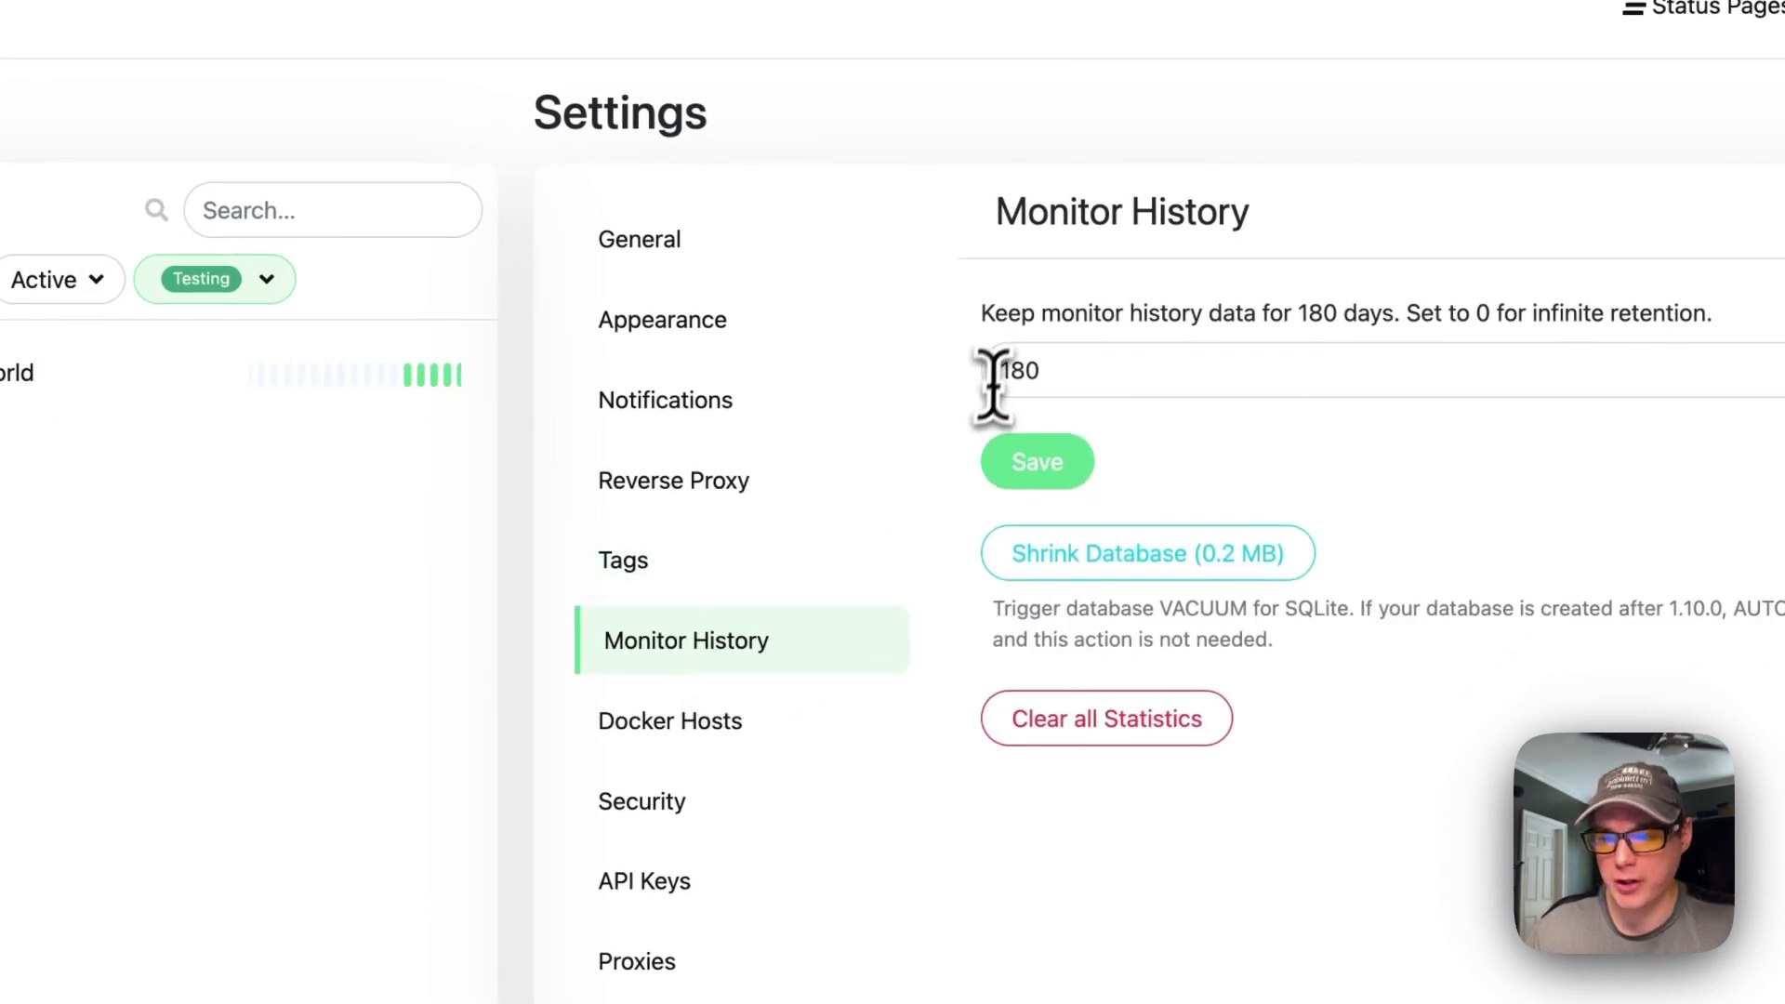
Change monitor history retention from 180 to 365 days, save, and read the VACUUM note.
left_click_drag(1000, 364, 1242, 362)
type("365")
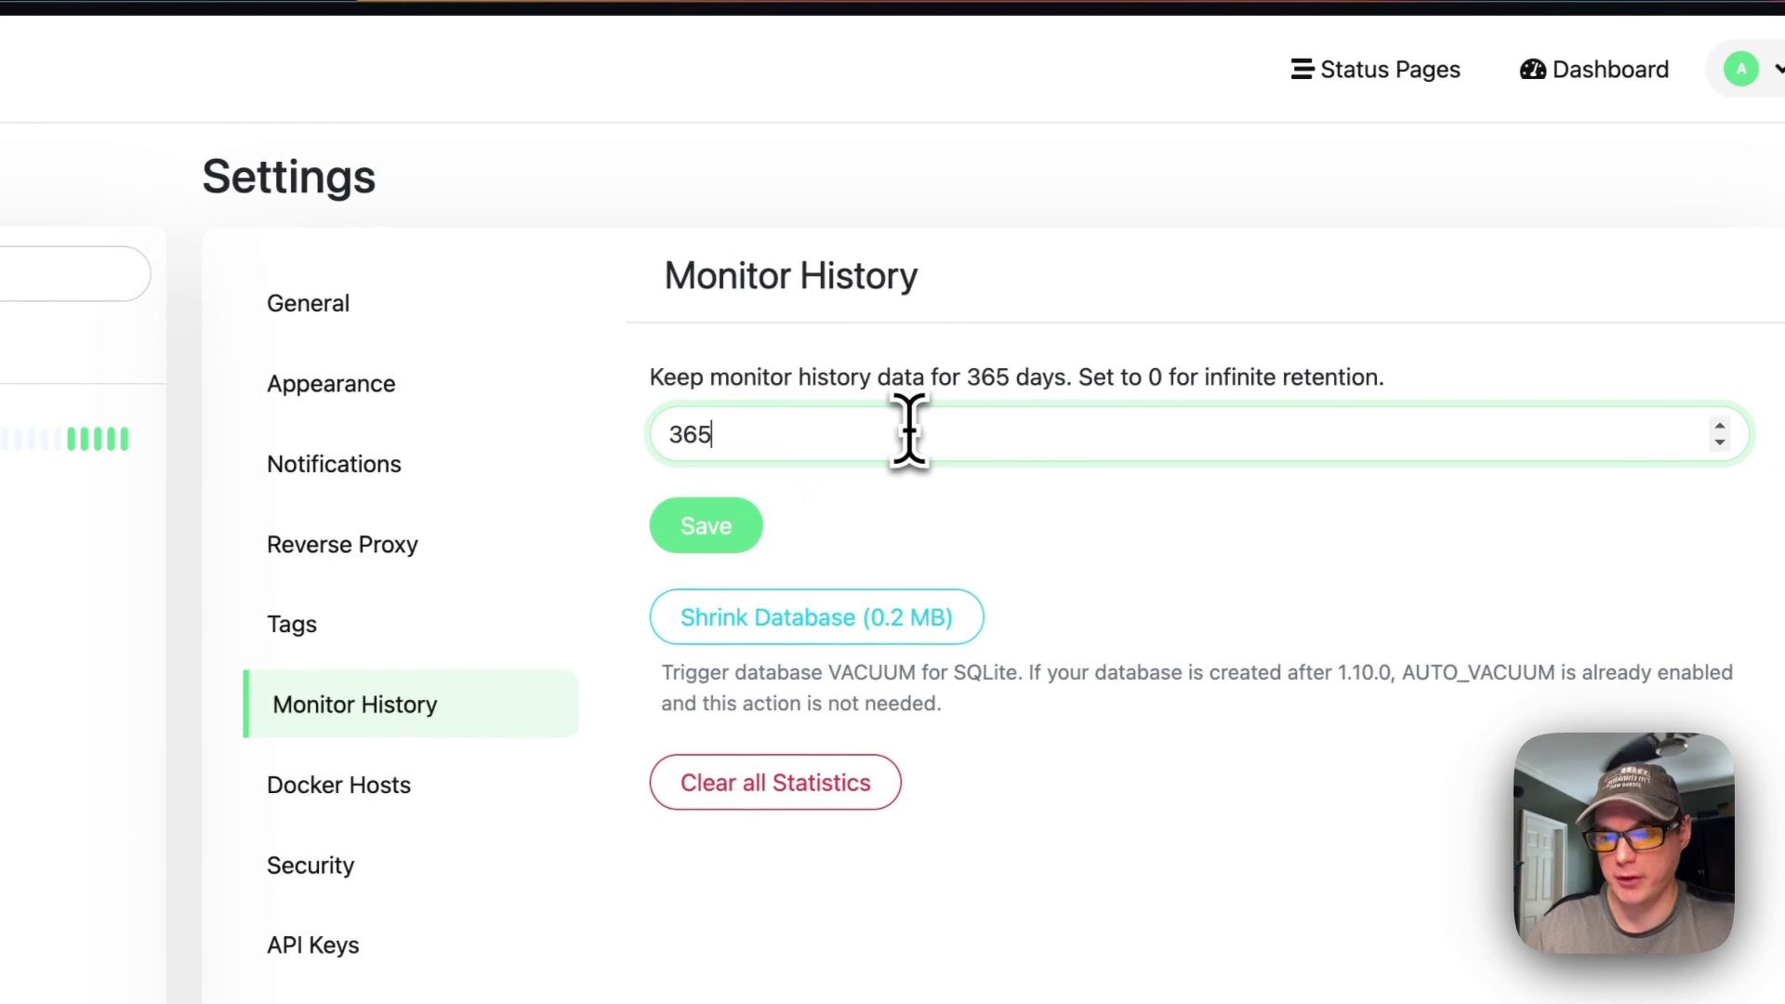
left_click(734, 521)
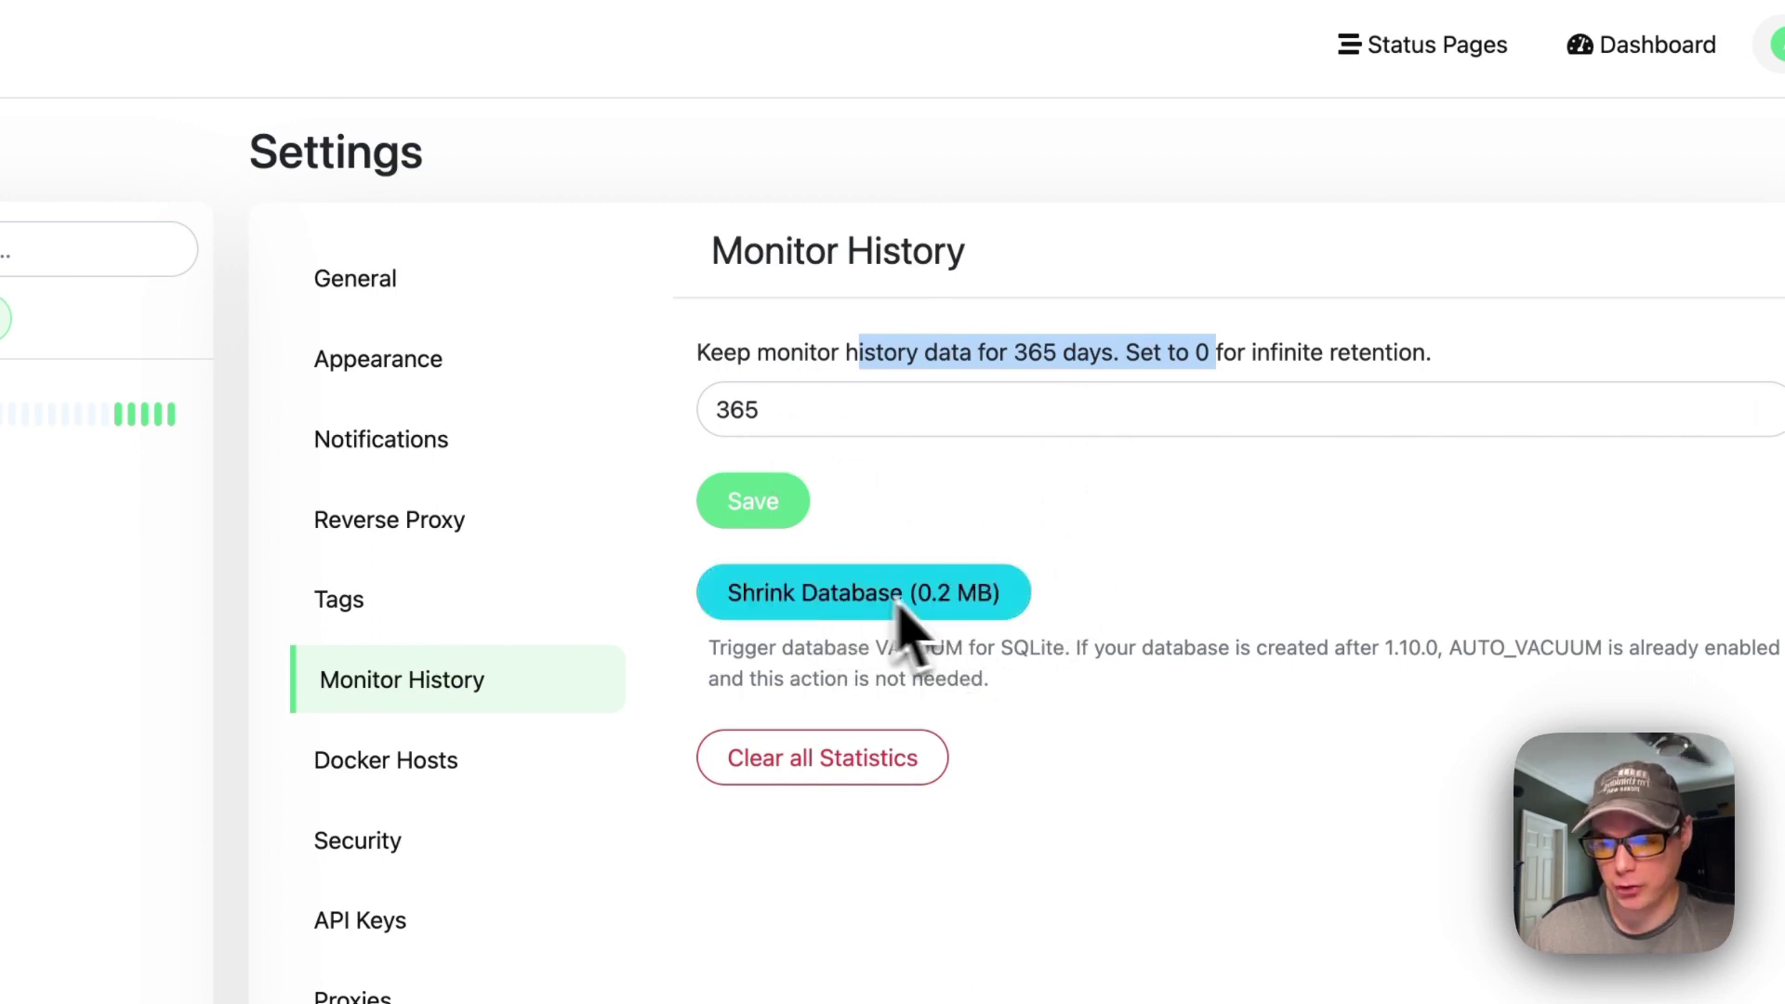
left_click_drag(710, 653, 1132, 692)
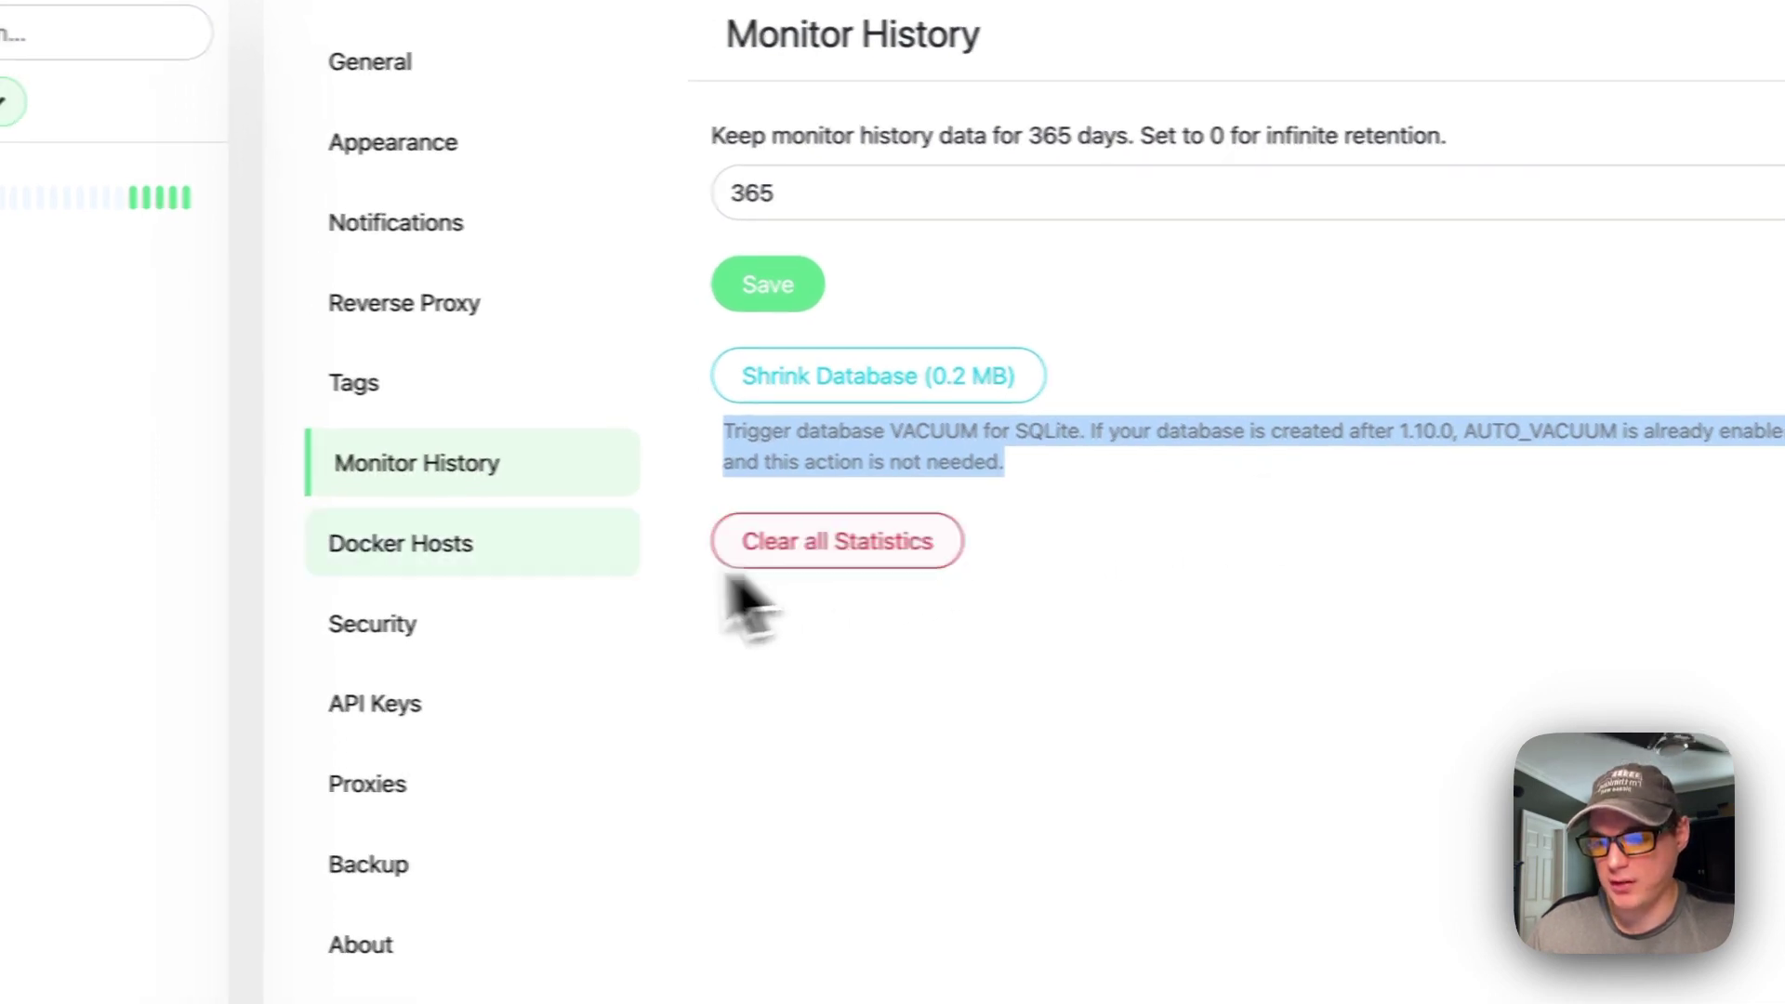
left_click(1311, 502)
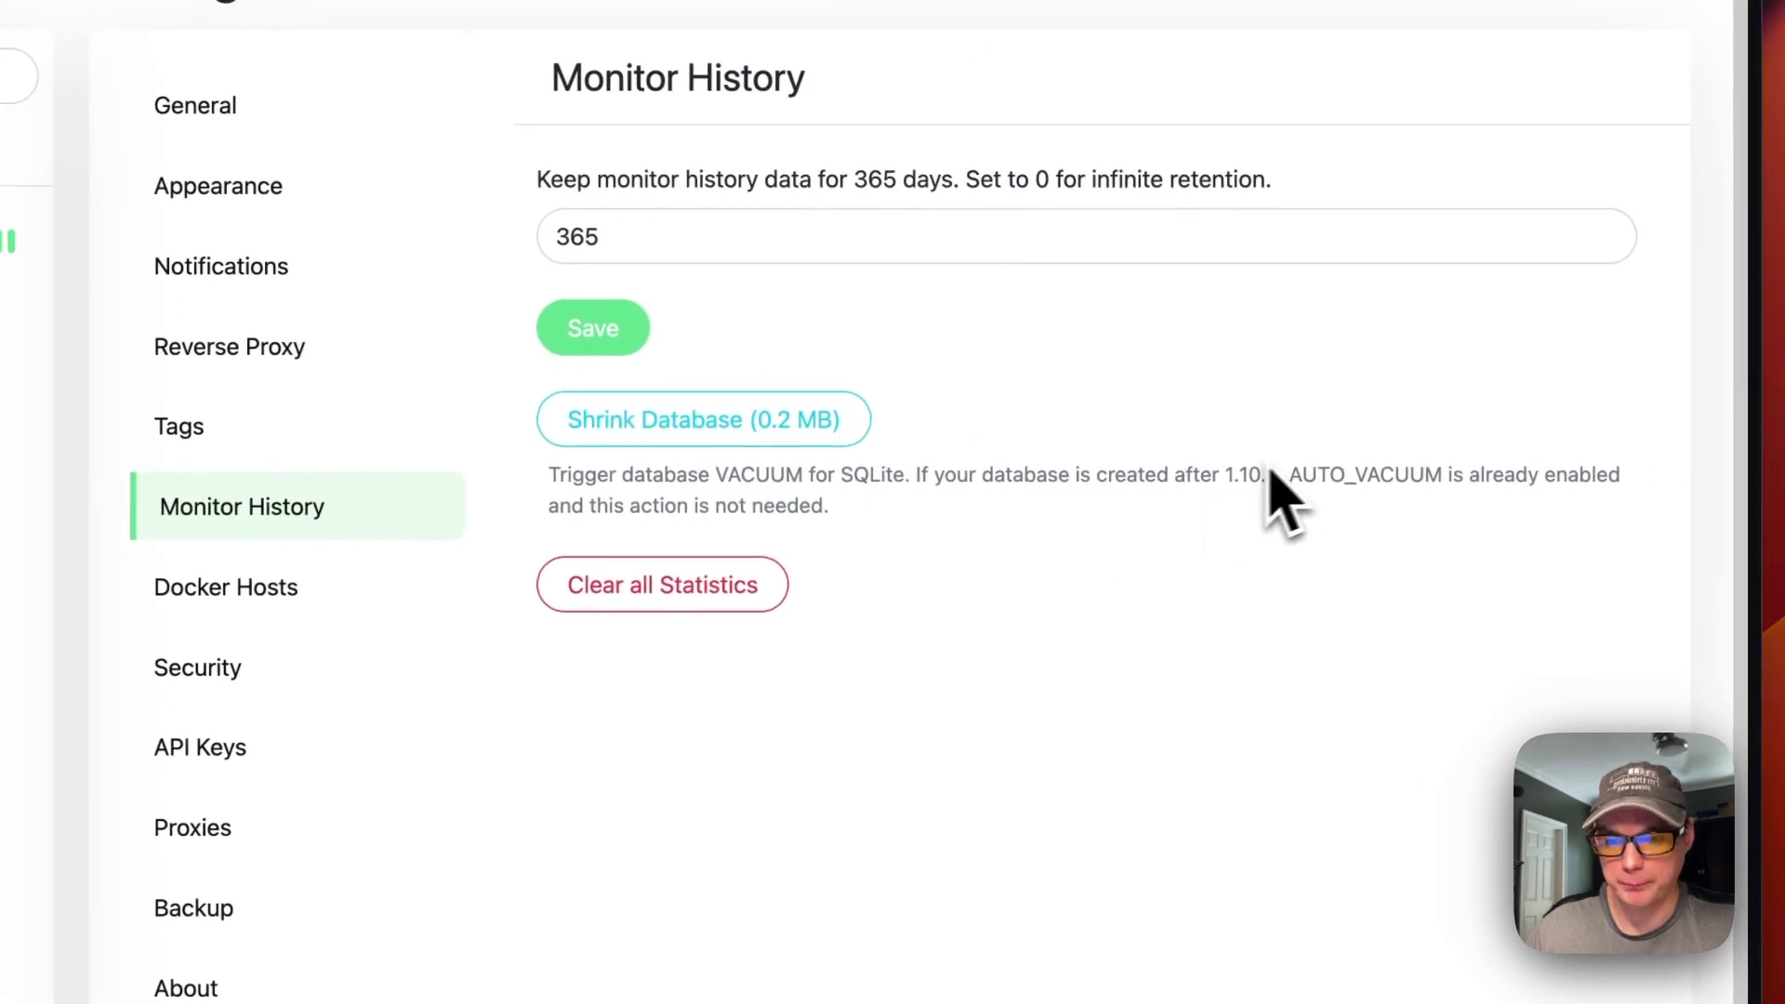
Review Docker Hosts, Security and API Keys settings, cancelling the Add API Key form.
left_click(335, 586)
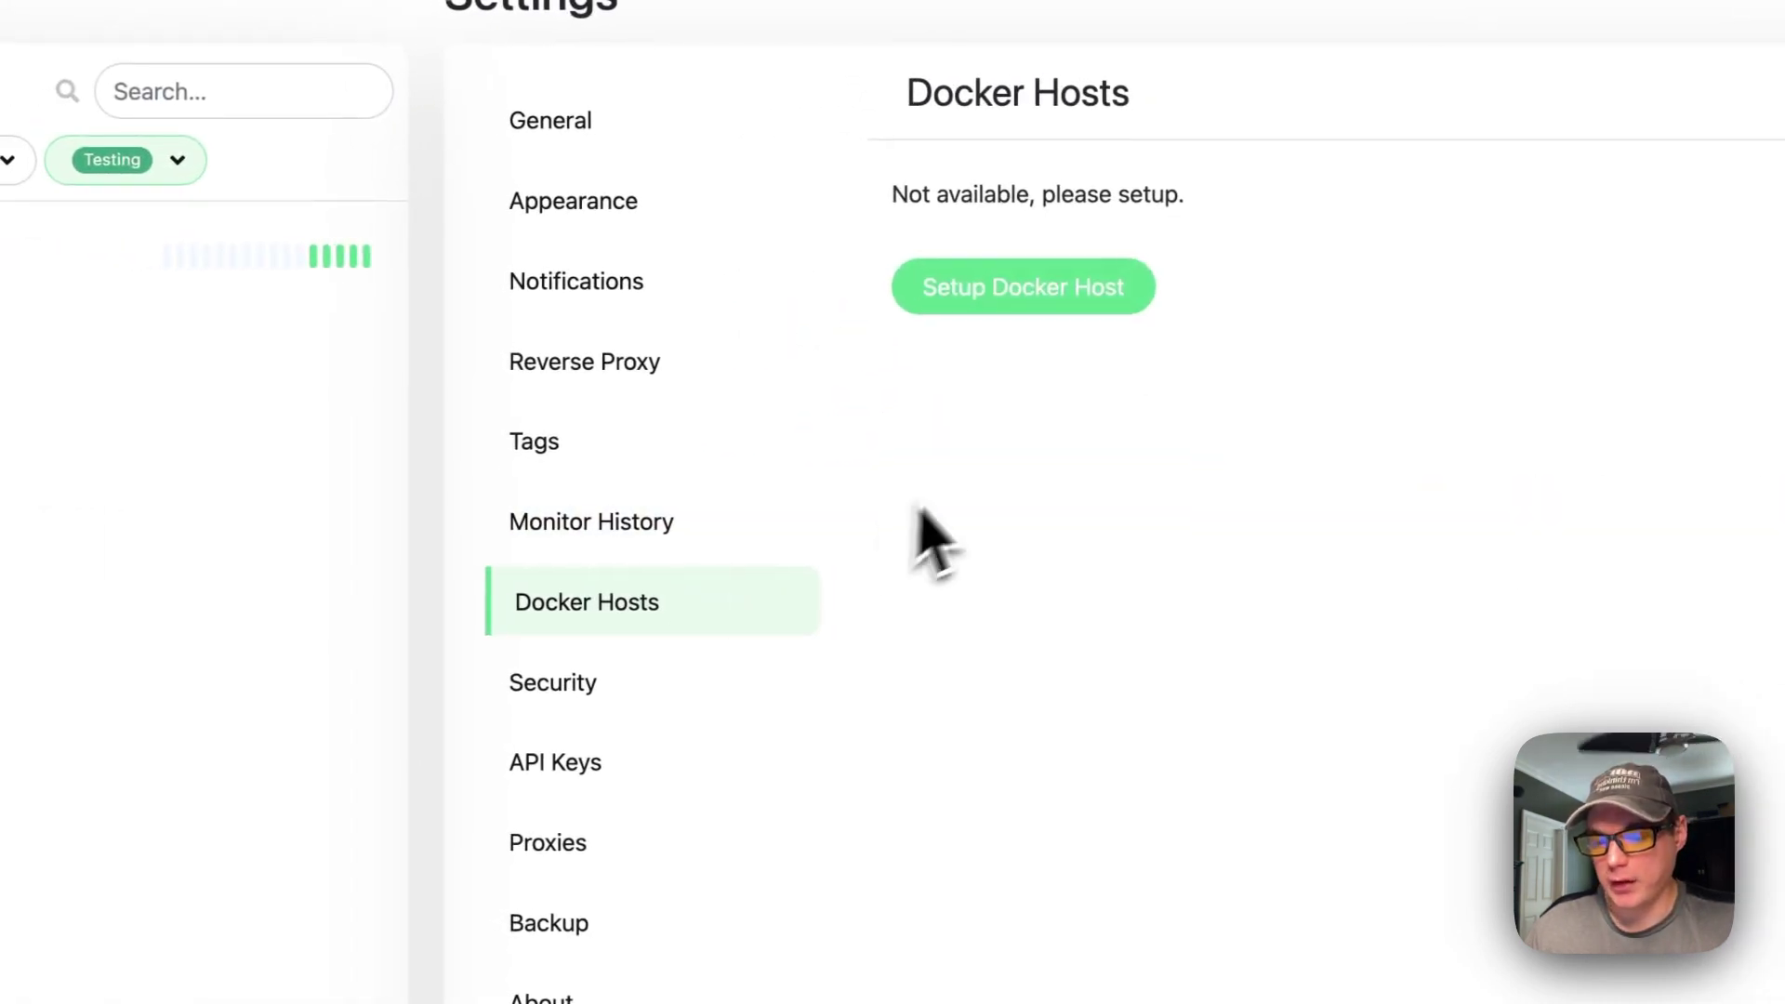
left_click(762, 665)
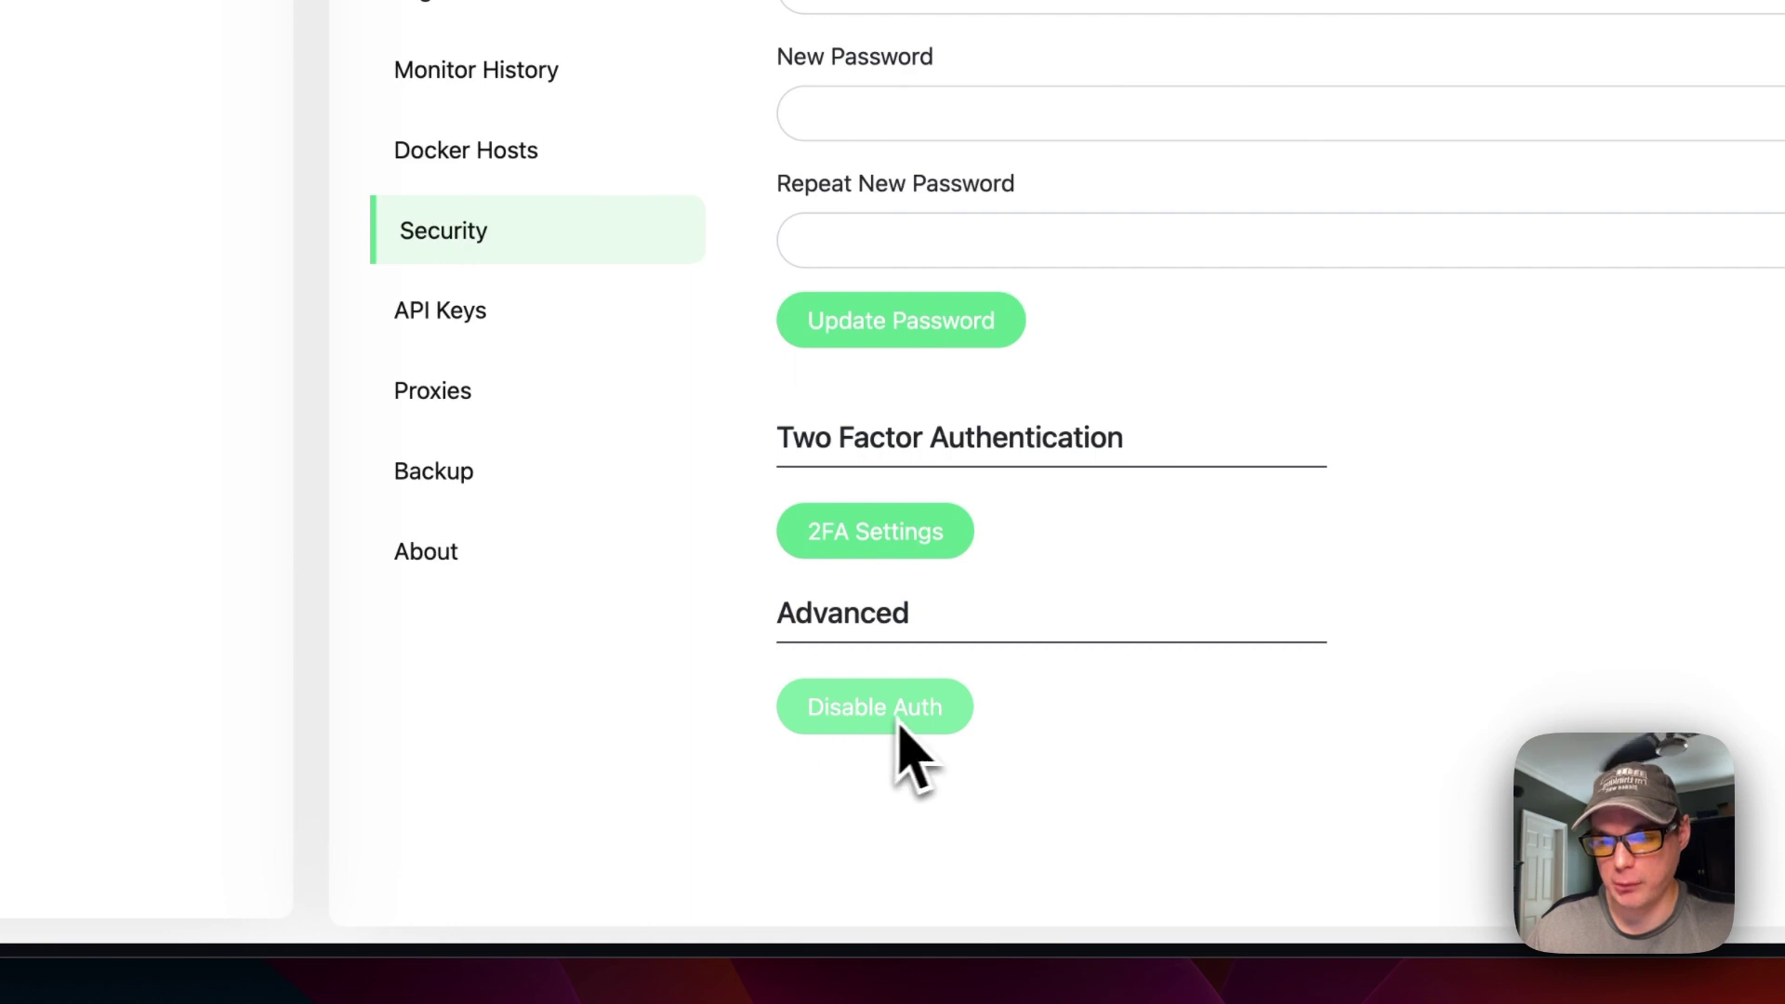
left_click(440, 310)
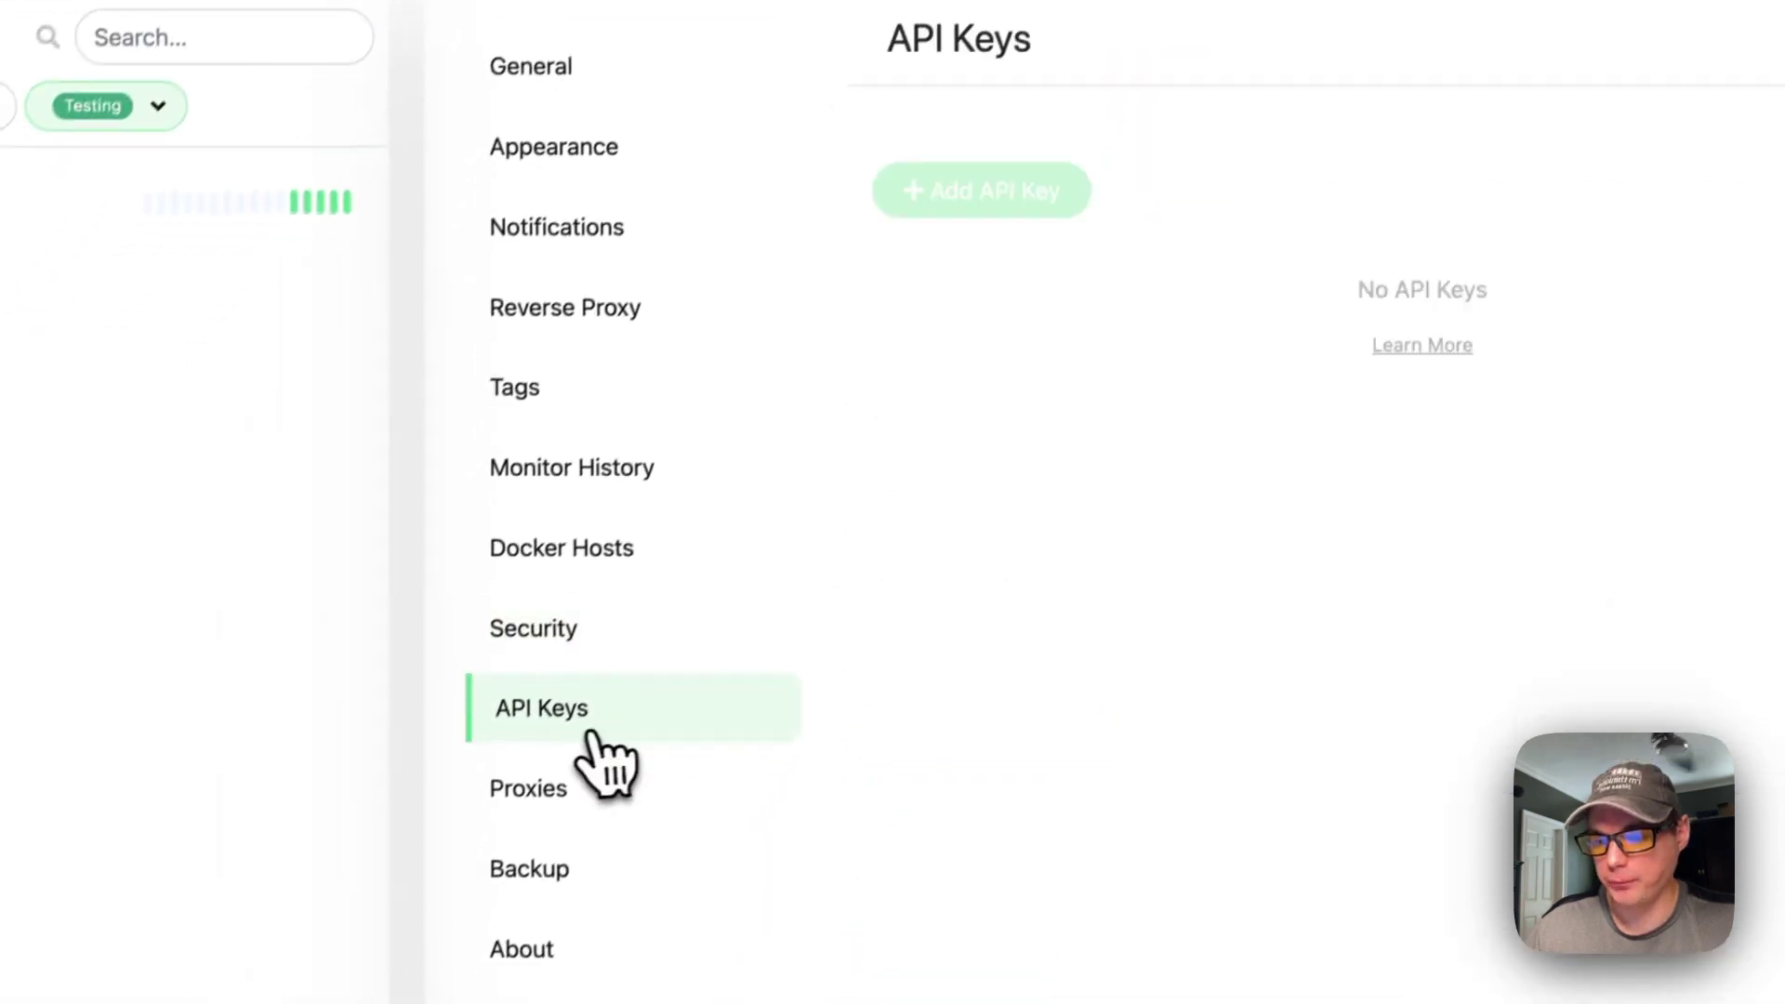
left_click(1022, 197)
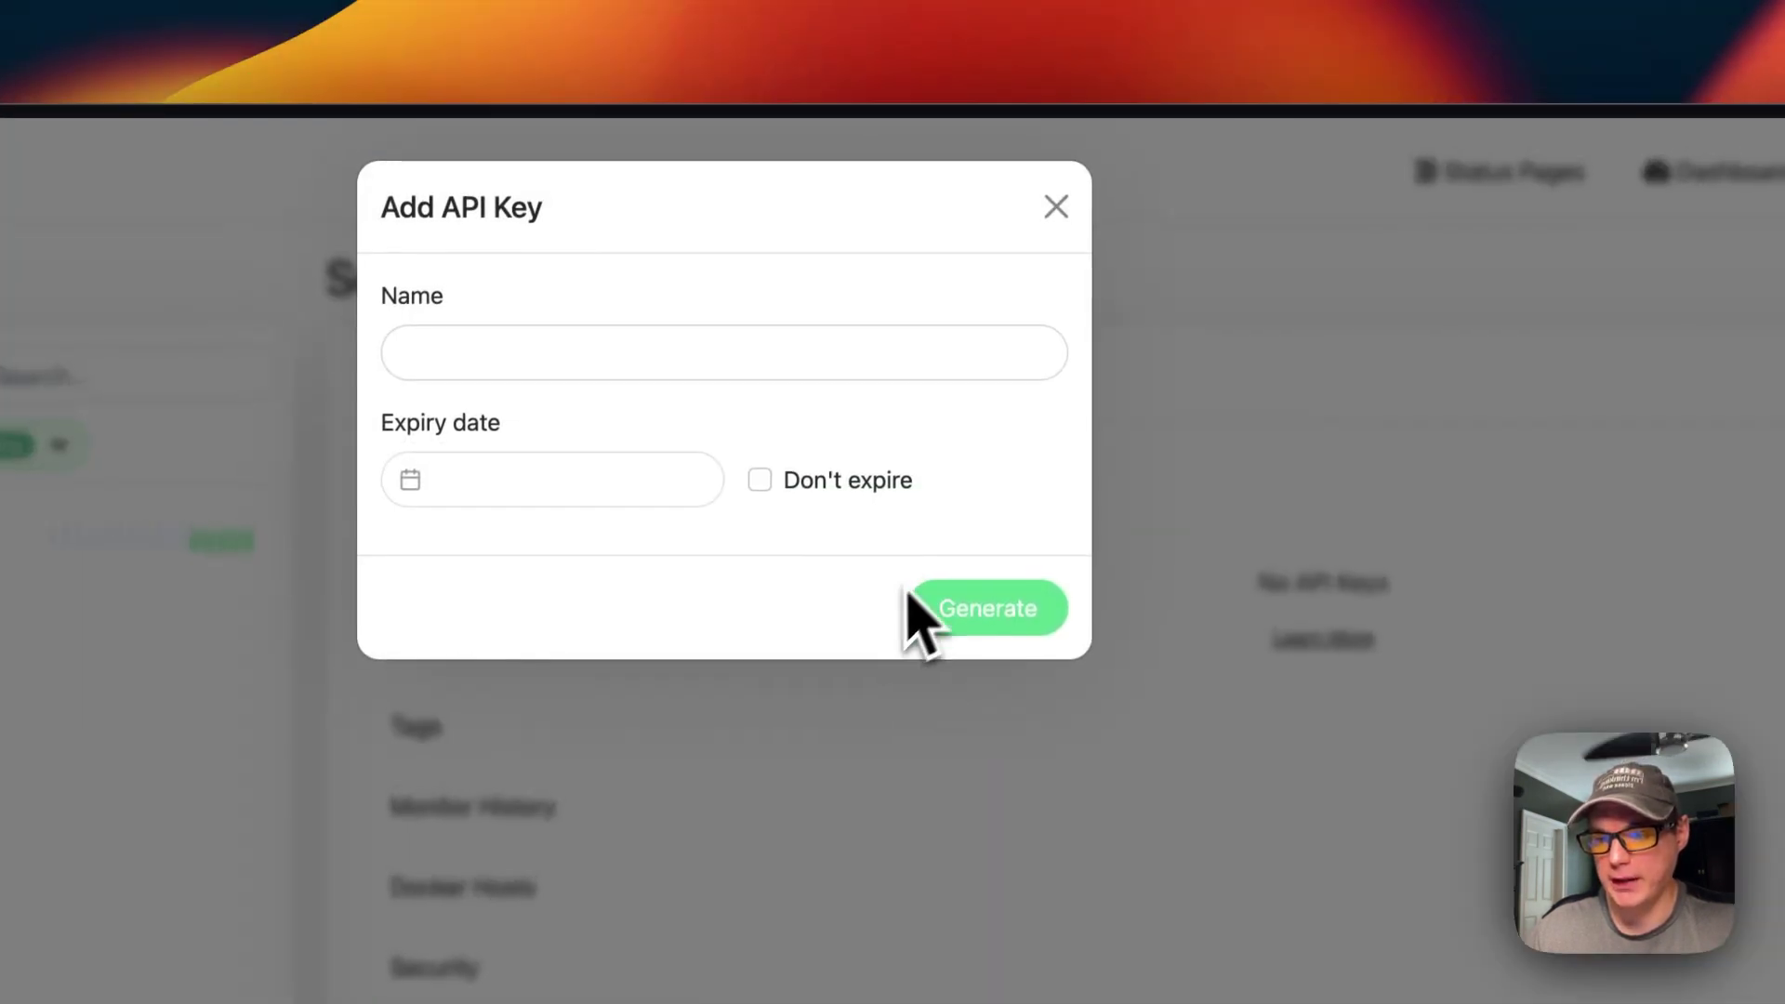
left_click(1055, 206)
Review Proxies settings, opening Setup Proxy with HTTPS protocol and closing without saving.
left_click(743, 786)
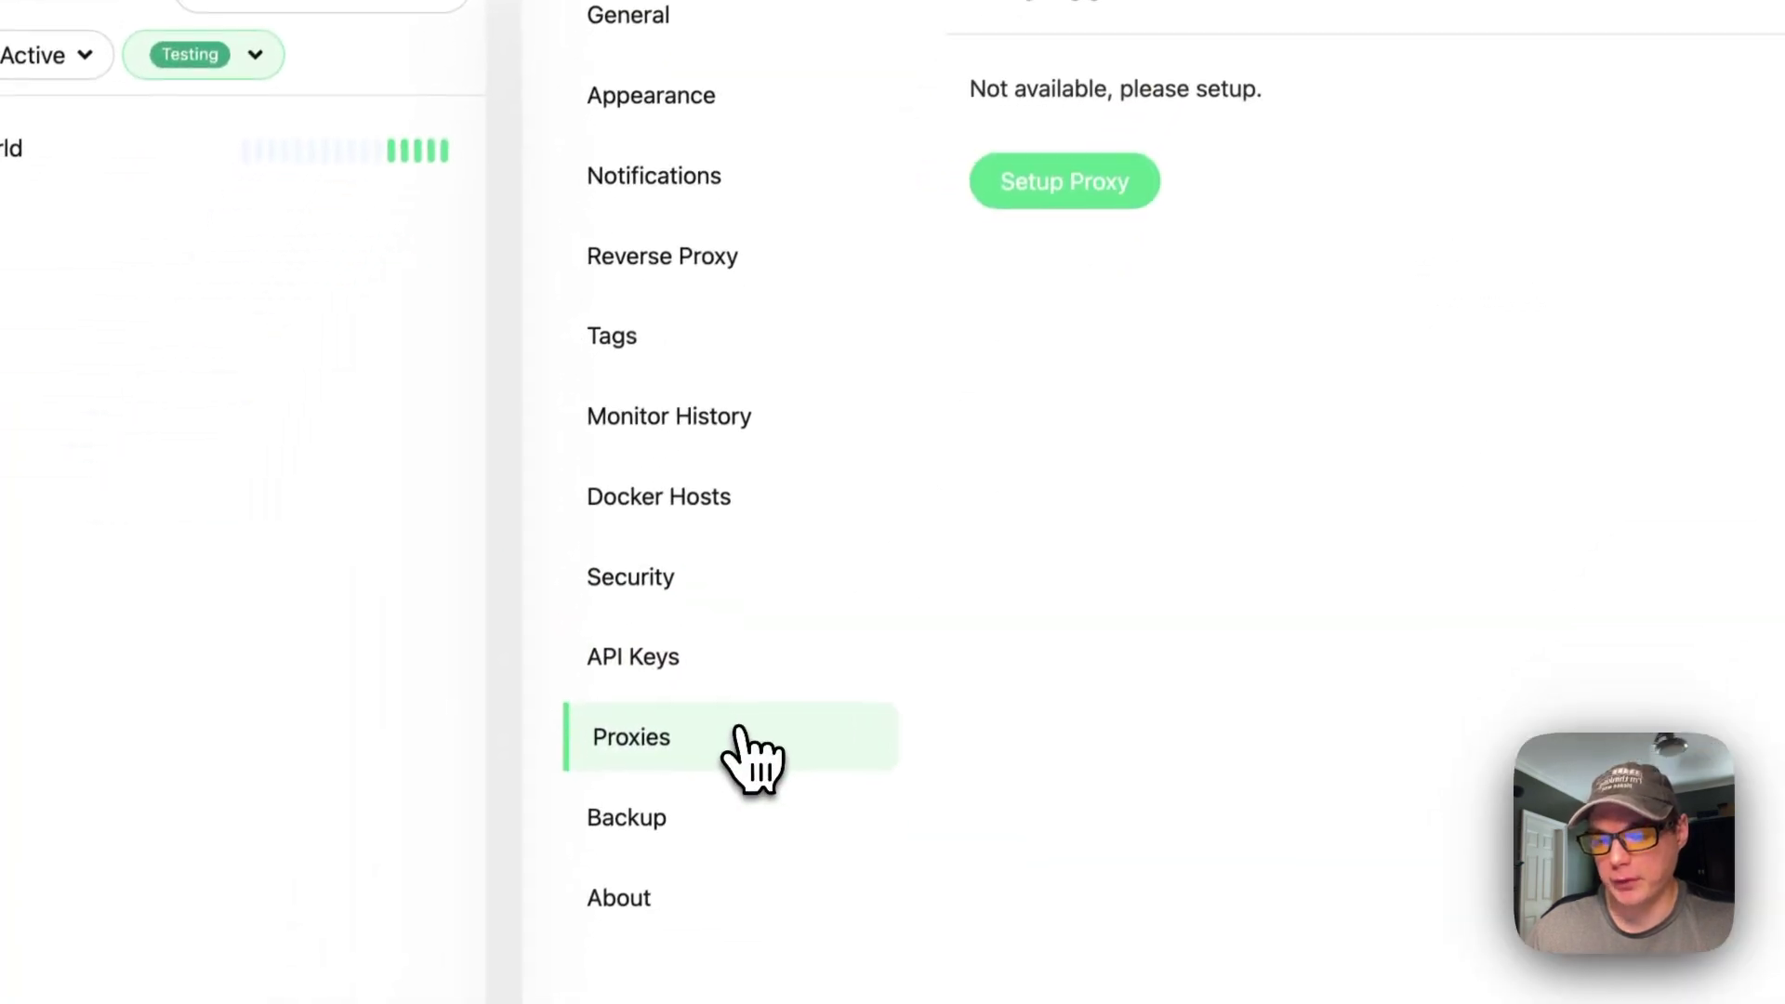
left_click(1066, 177)
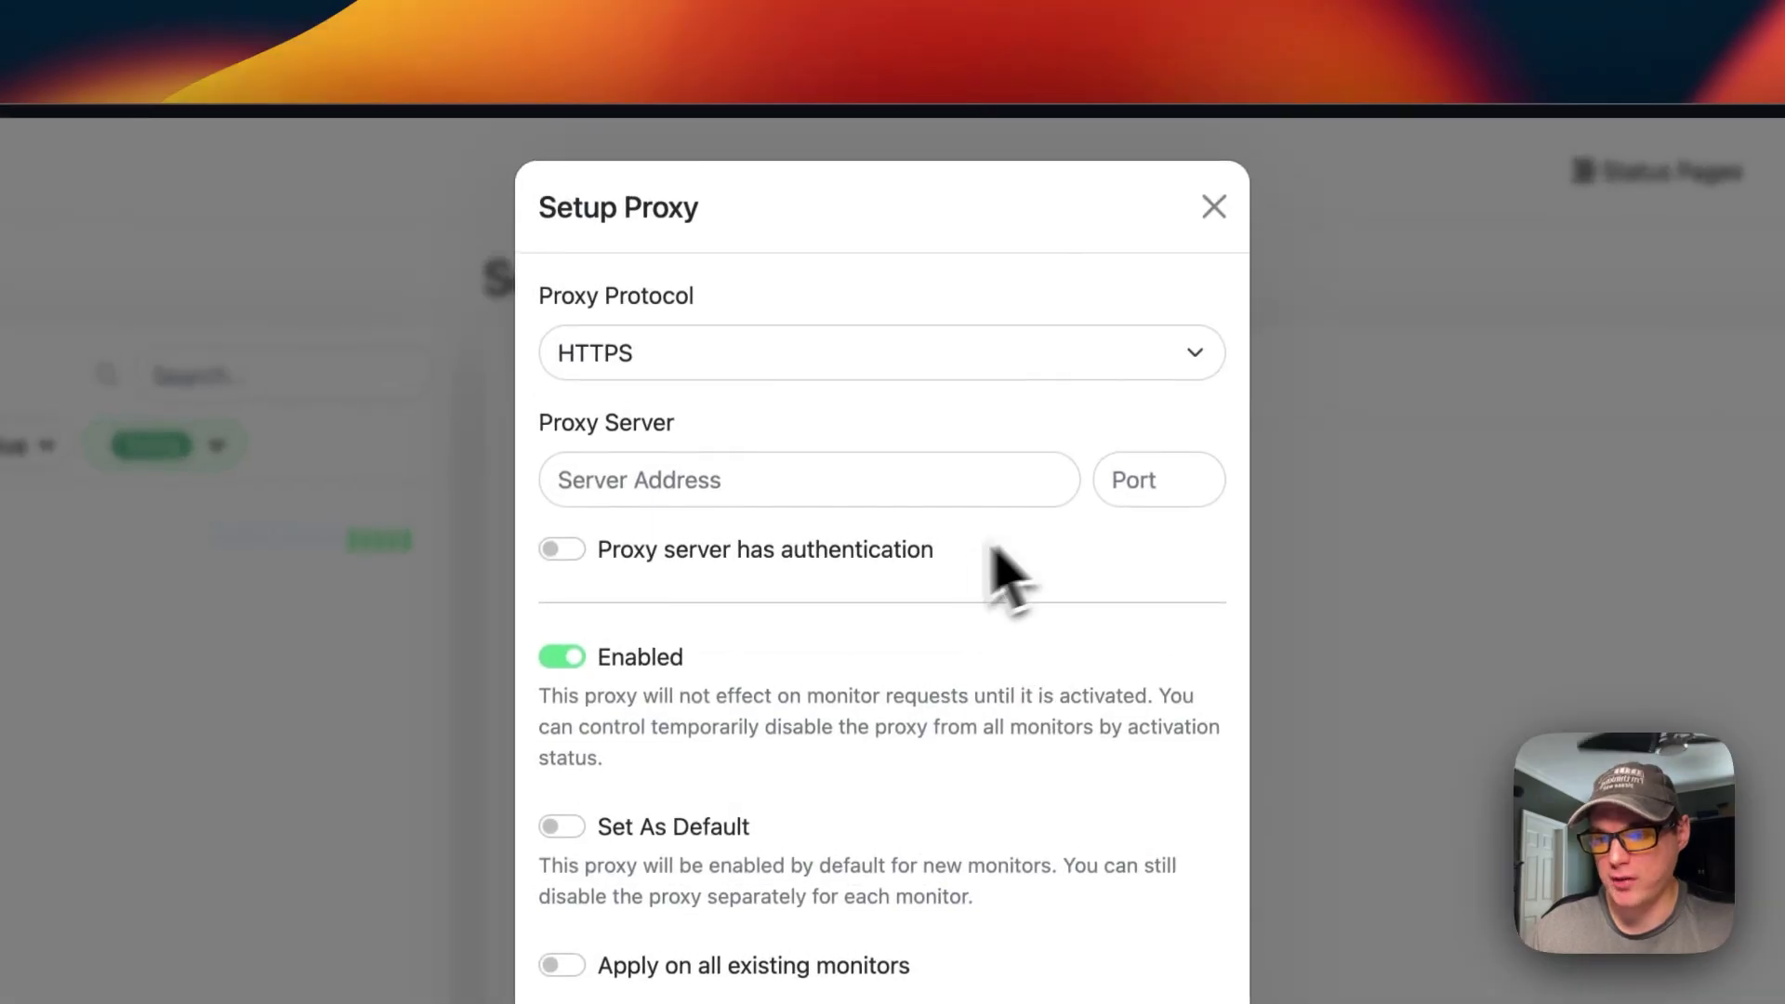
left_click(804, 353)
left_click(884, 354)
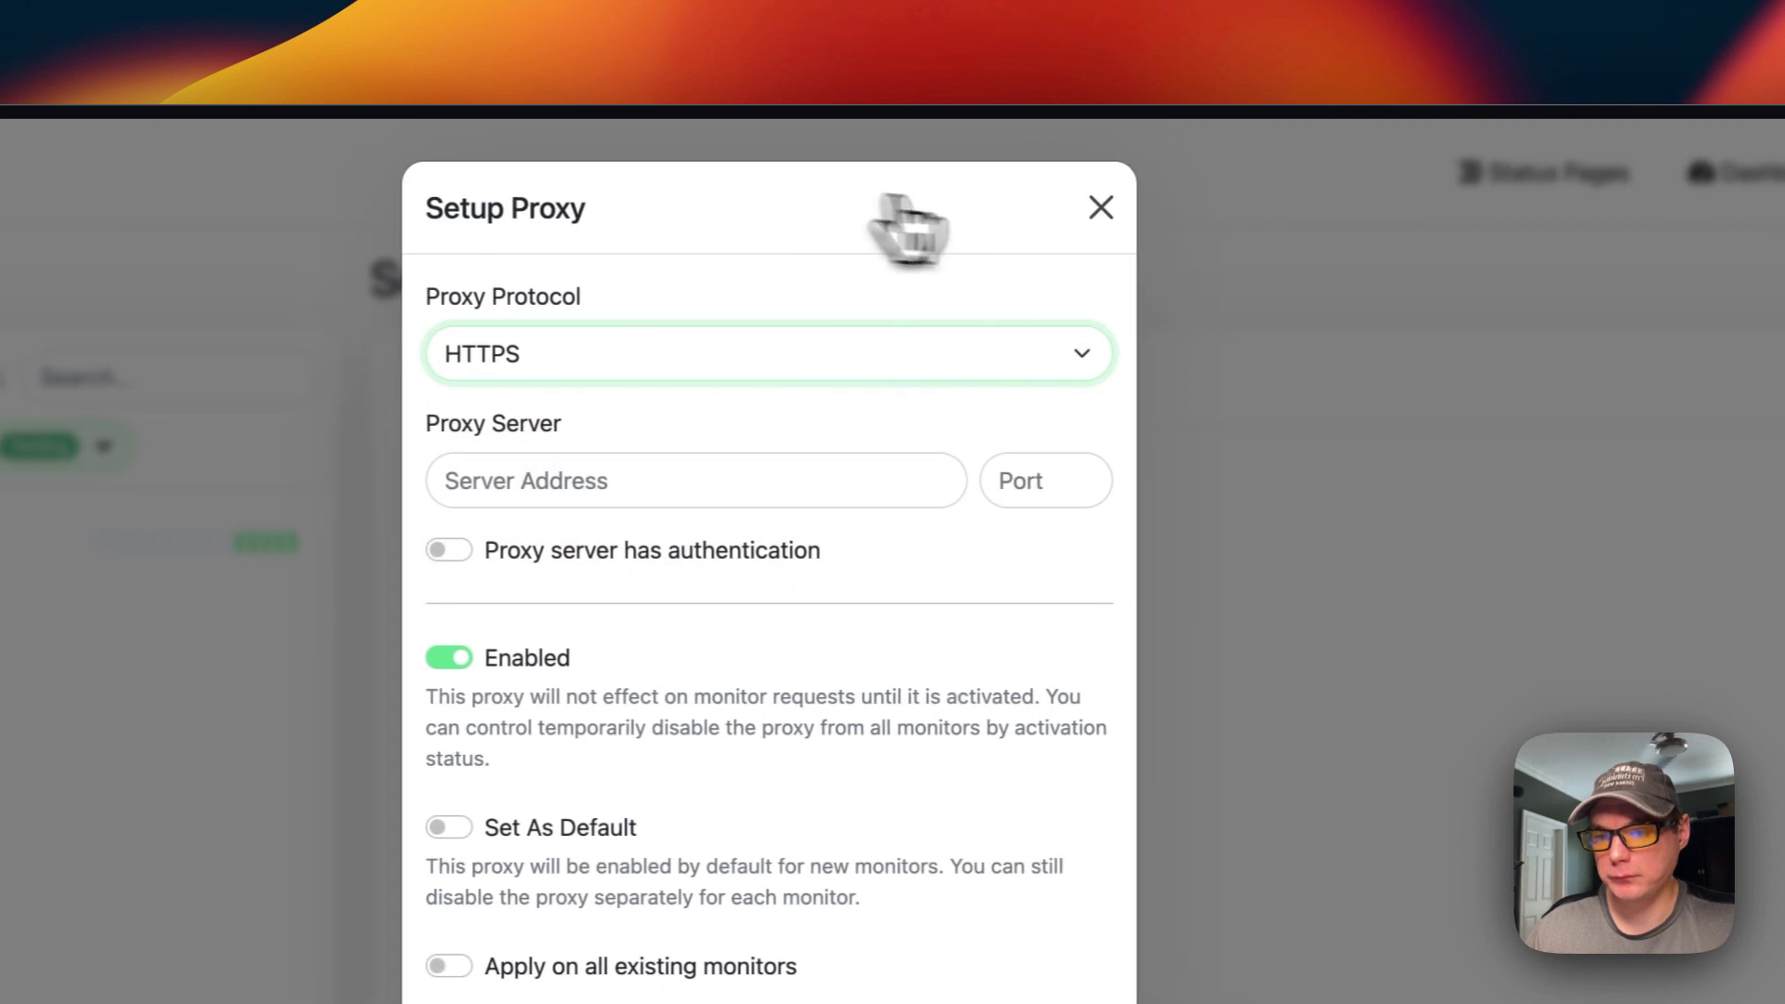
left_click(1213, 207)
Read the Backup deprecation notice, then view the About page showing version 1.23.7.
left_click(558, 1003)
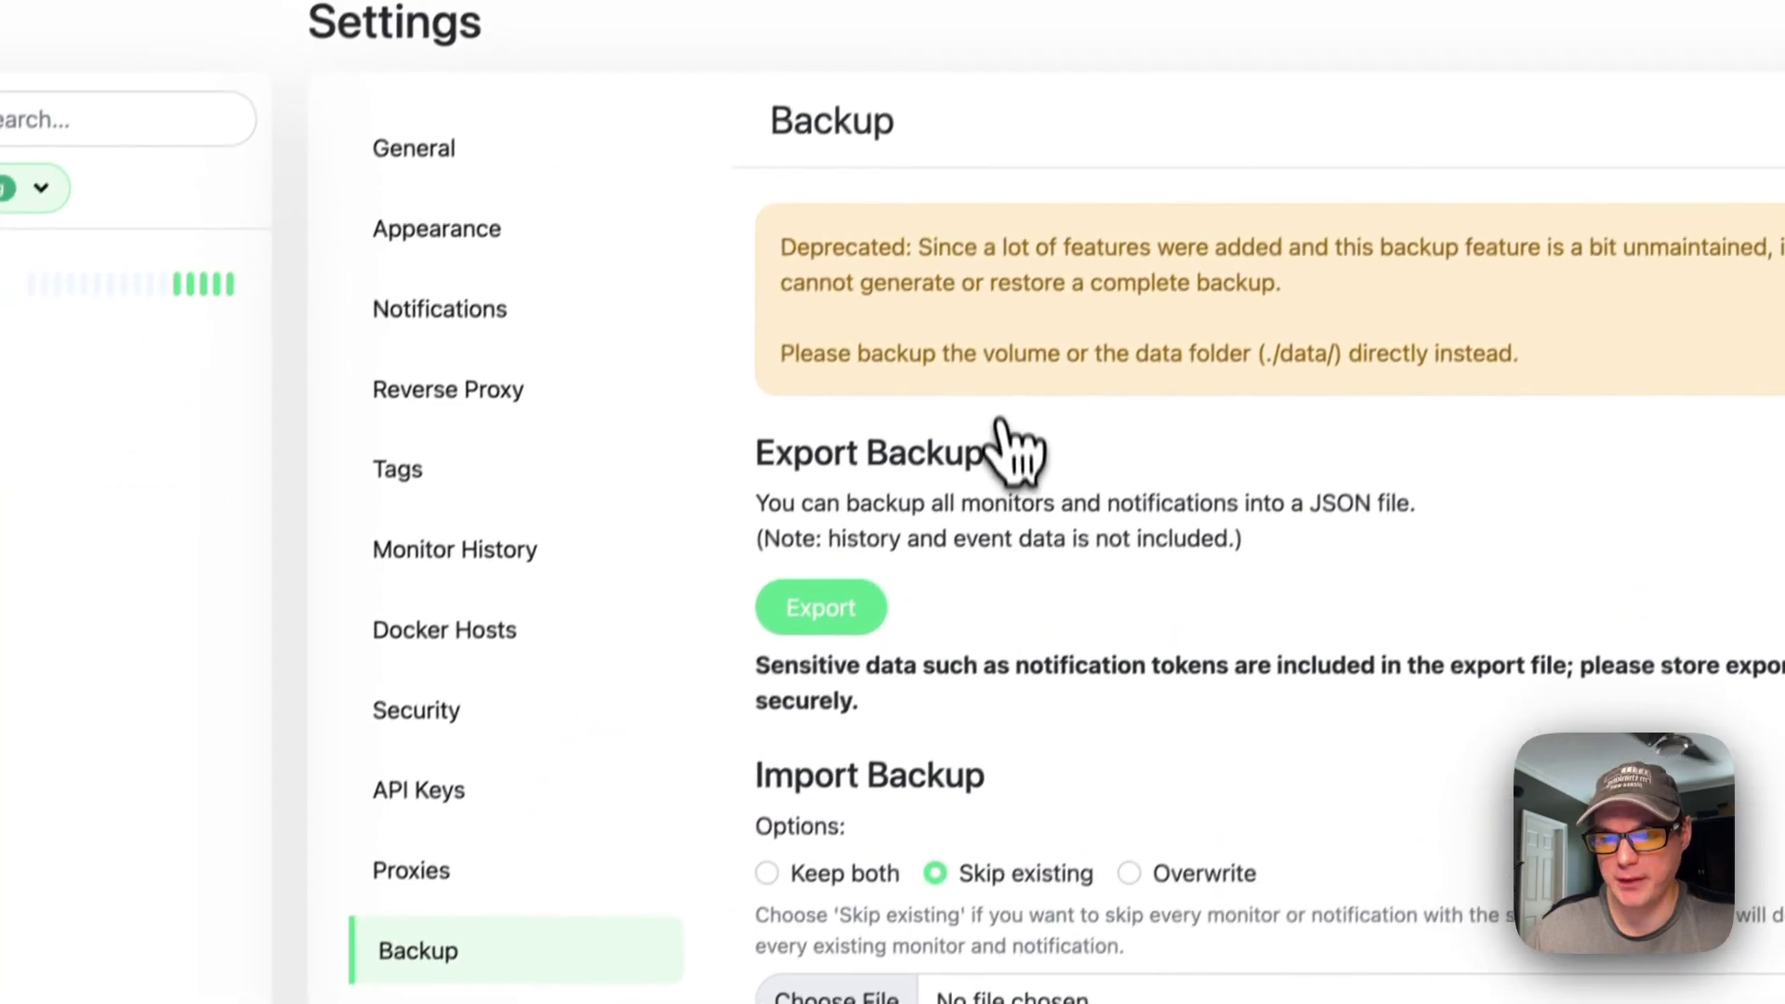
left_click_drag(779, 247, 1445, 249)
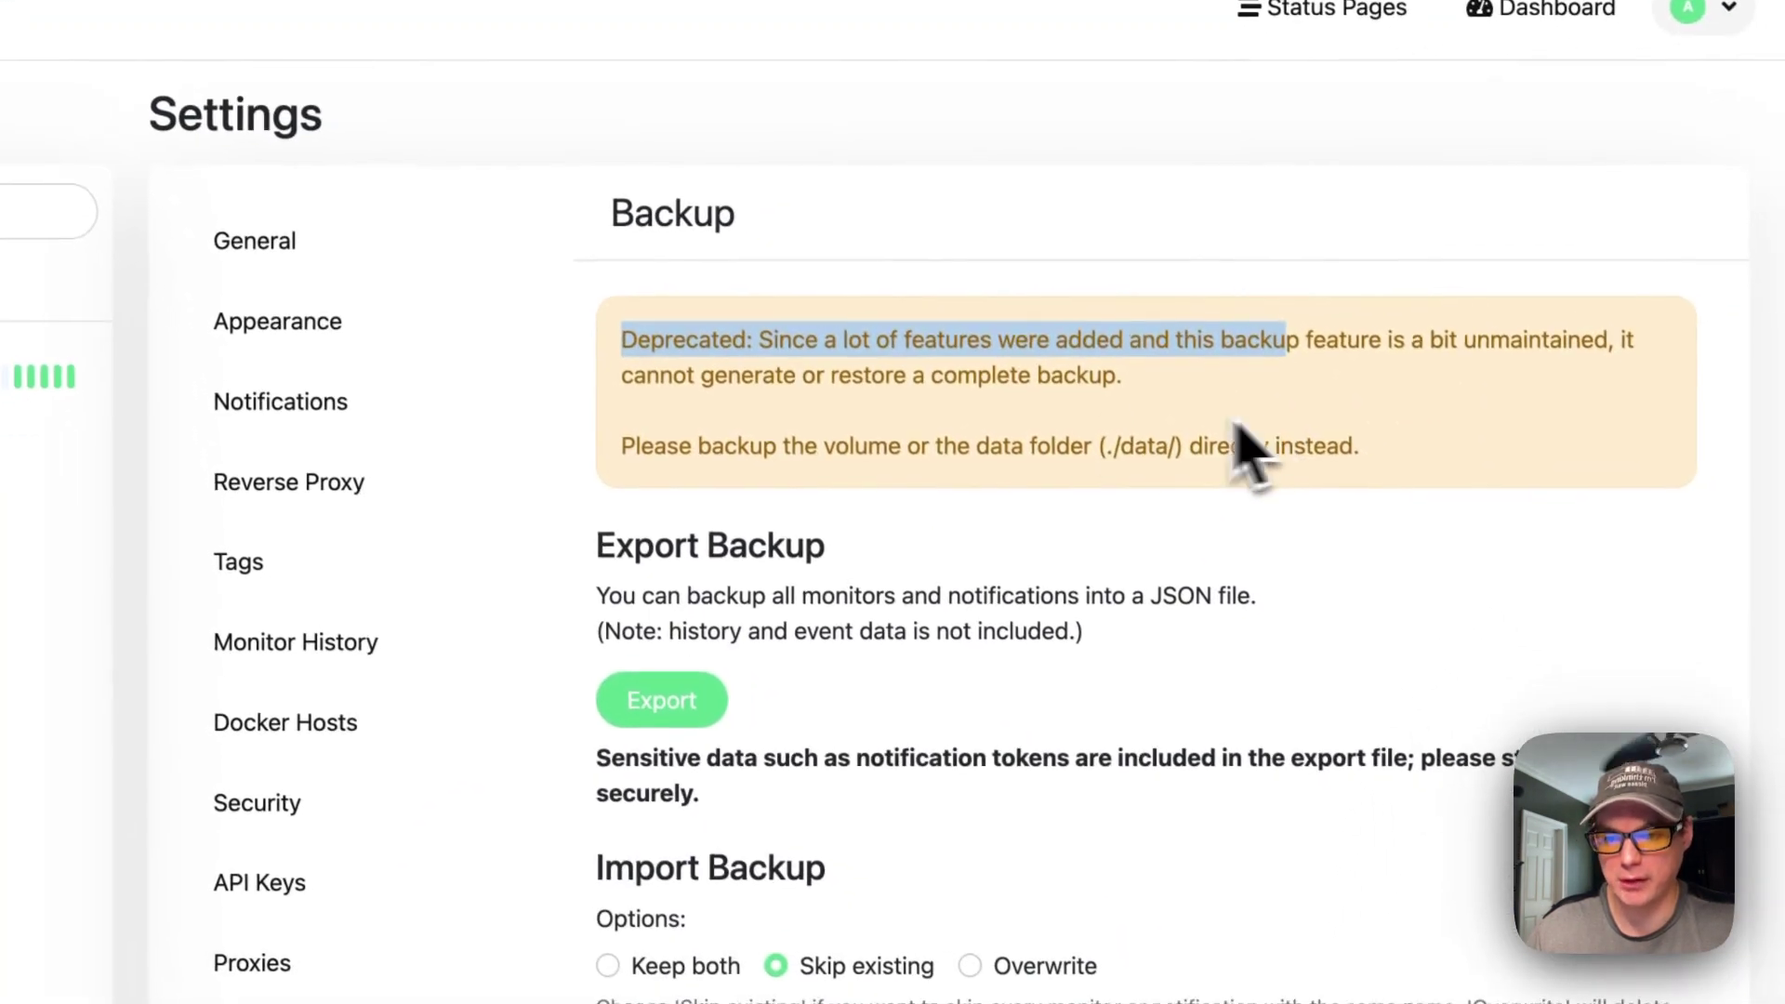
left_click(1022, 445)
left_click(358, 1003)
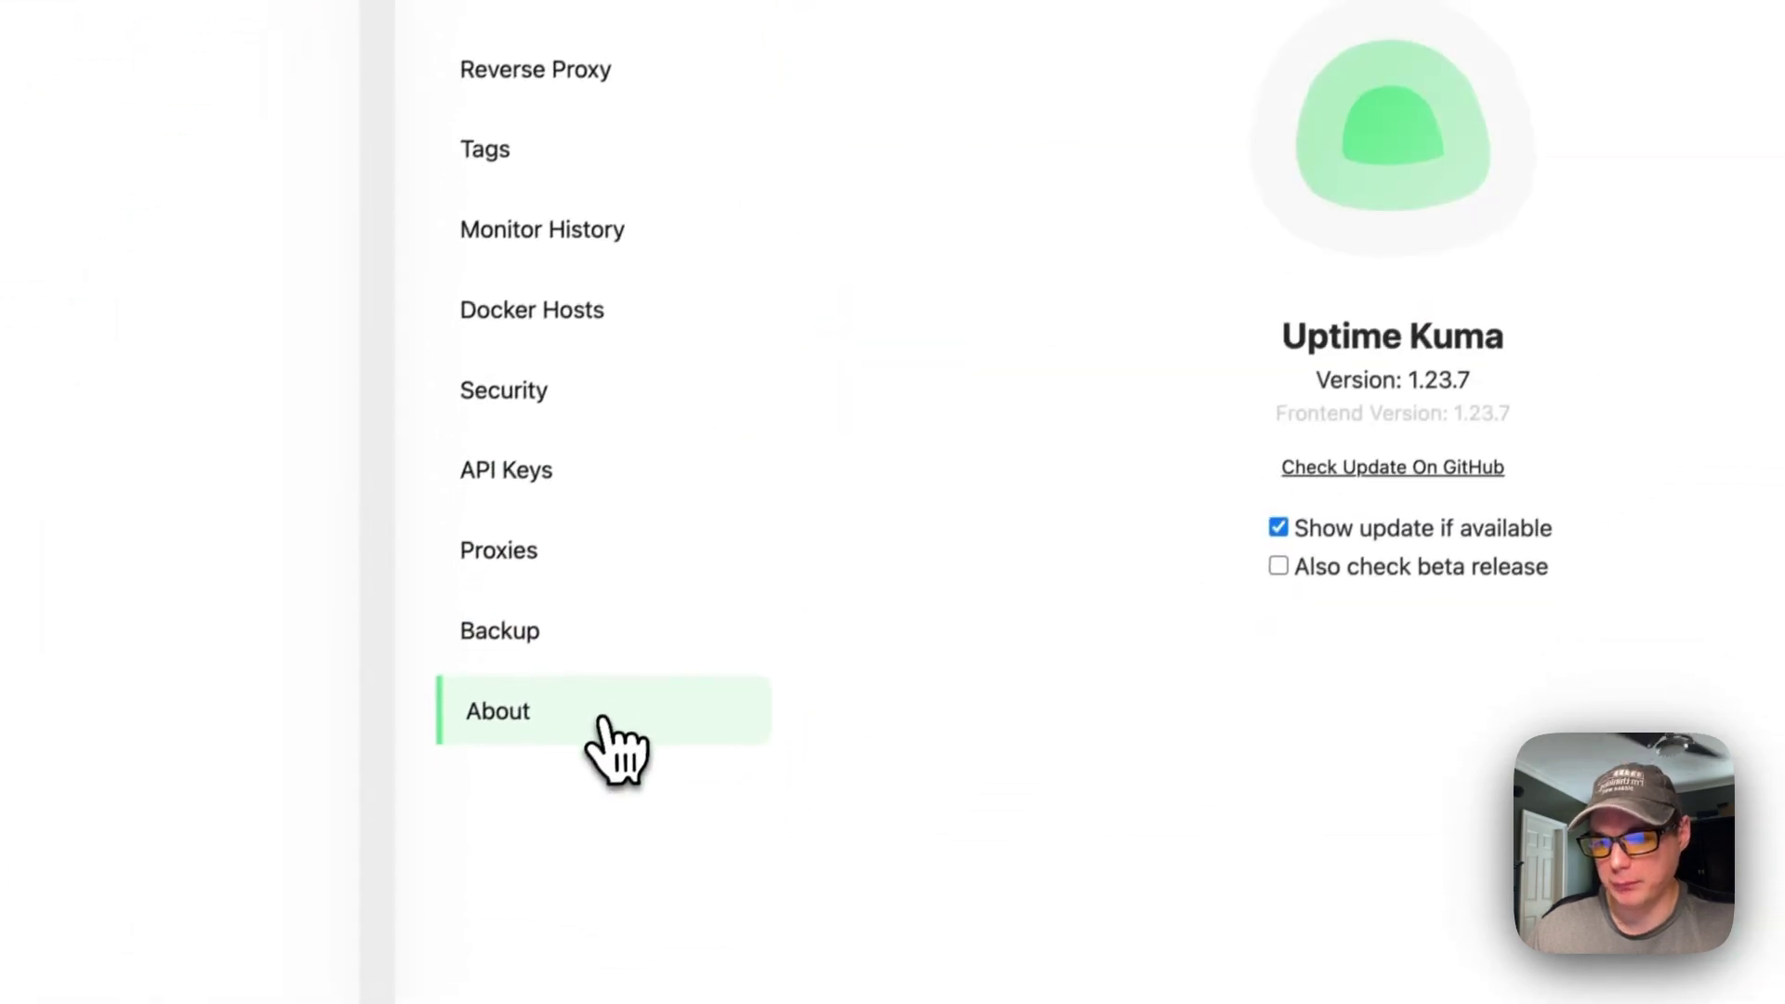